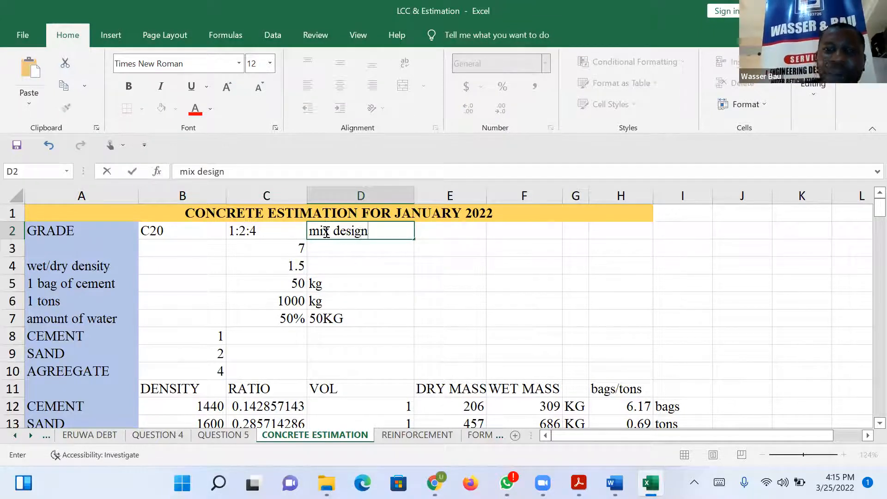
Finish the mix design label in D2 and keep the 1:2:4 ratio cell C2 in the Text number format.
click(355, 255)
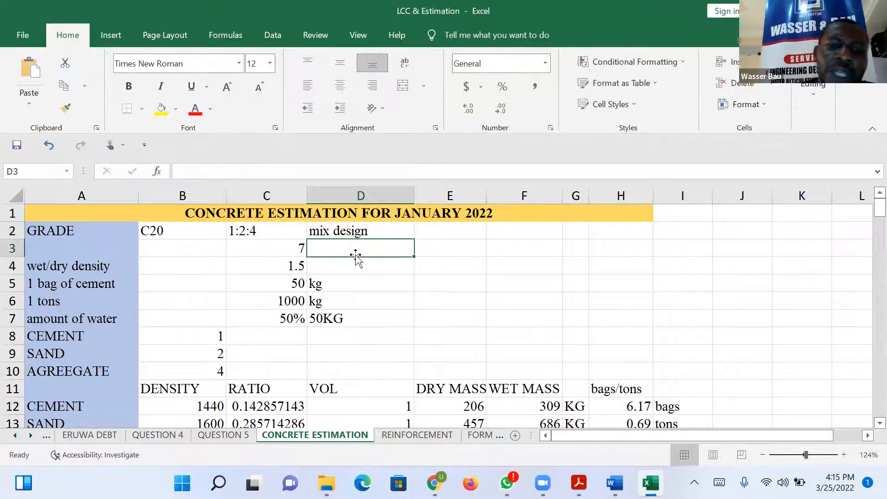
click(267, 231)
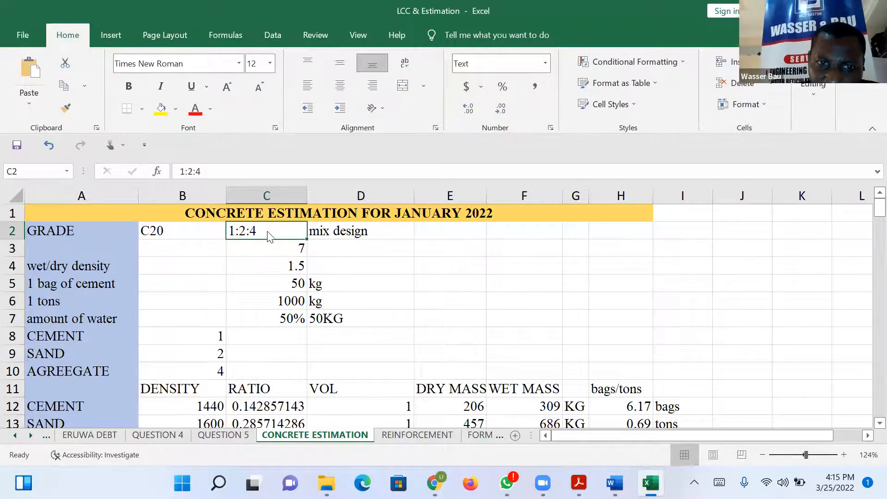
right_click(267, 231)
click(347, 401)
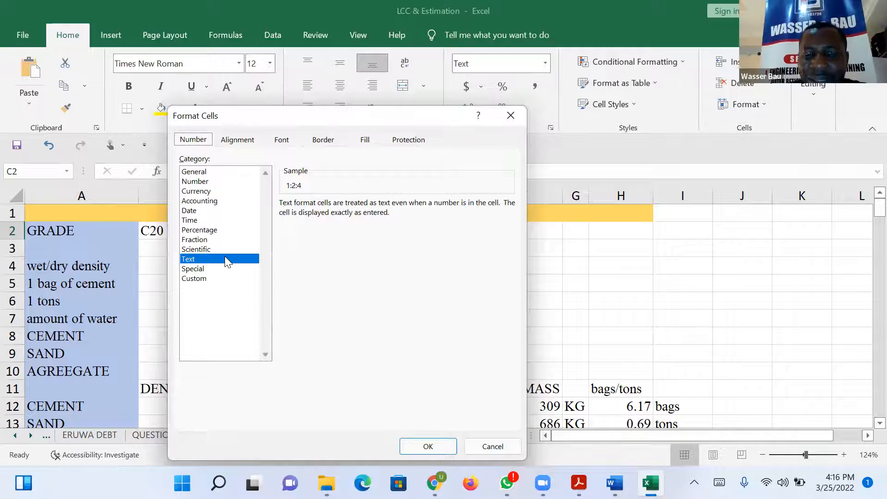
click(426, 444)
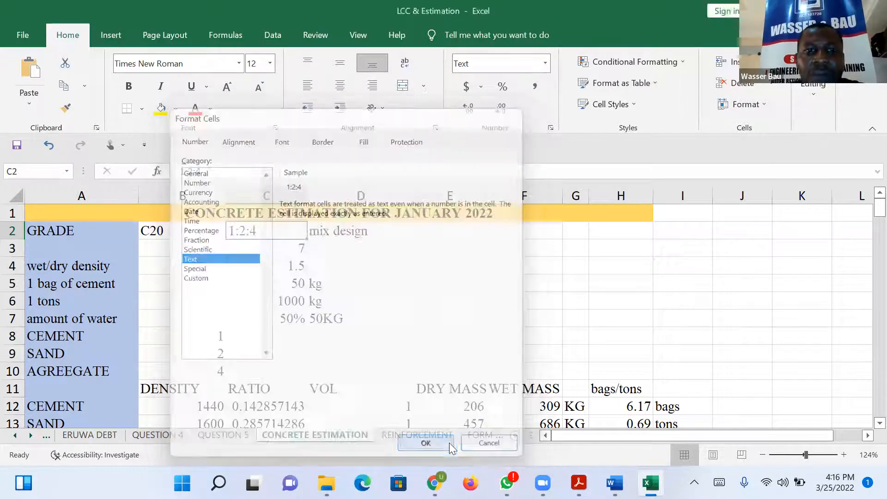
Examine the ratio total, wet/dry density factor, cement bag and ton weights, water amount and mix ratio of the C20 estimate.
click(290, 248)
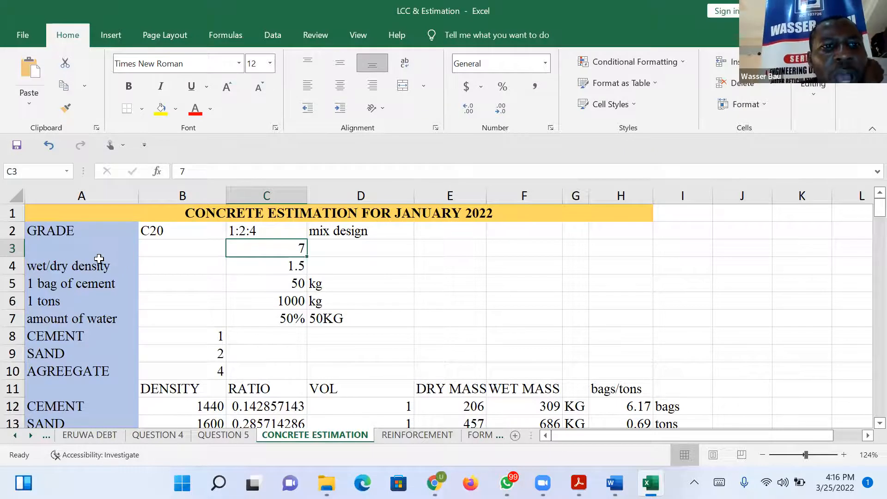
click(287, 264)
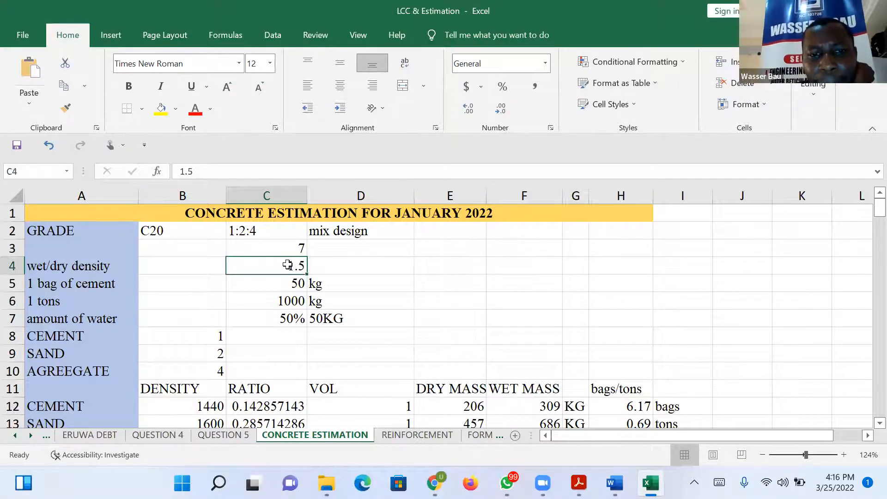
click(58, 285)
click(270, 284)
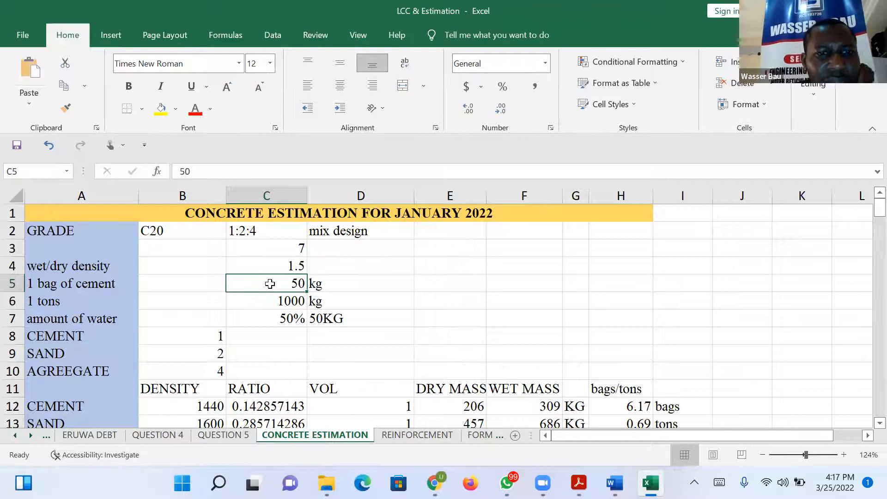
click(284, 304)
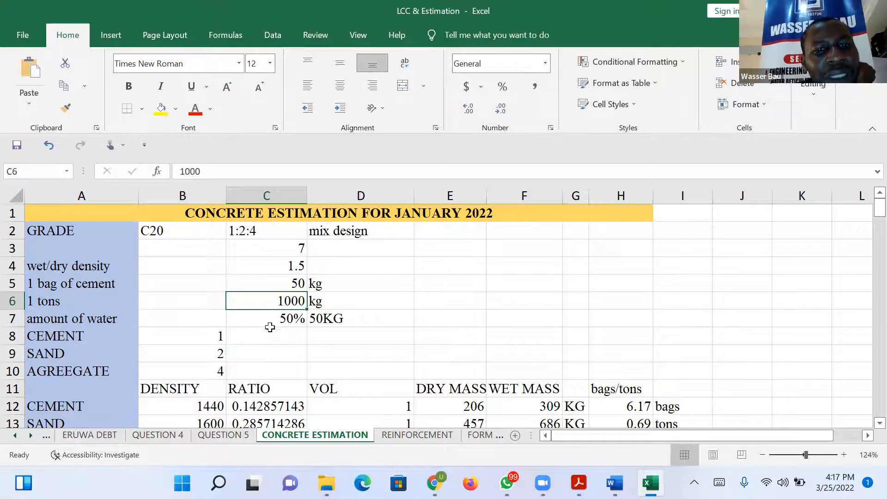
click(270, 320)
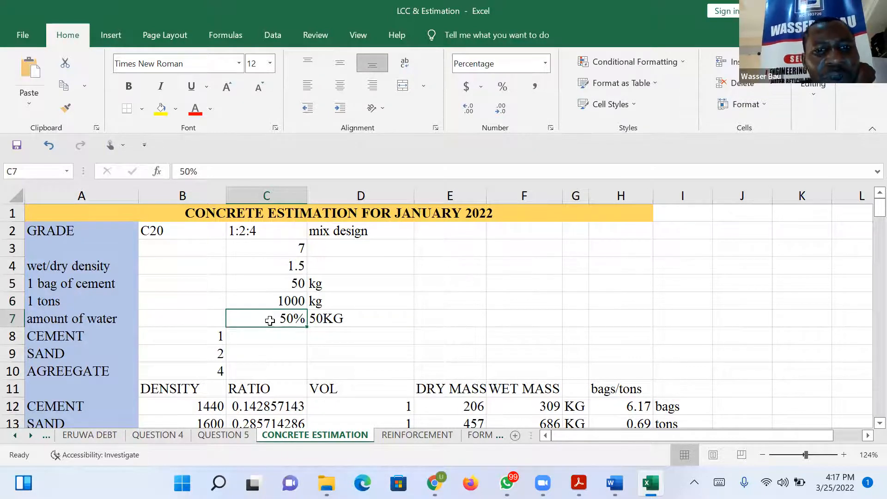
click(282, 278)
click(275, 261)
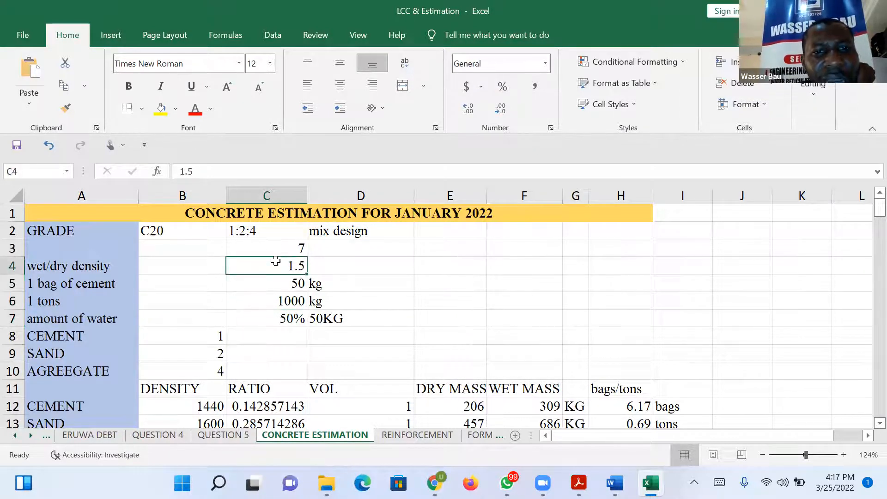
click(344, 320)
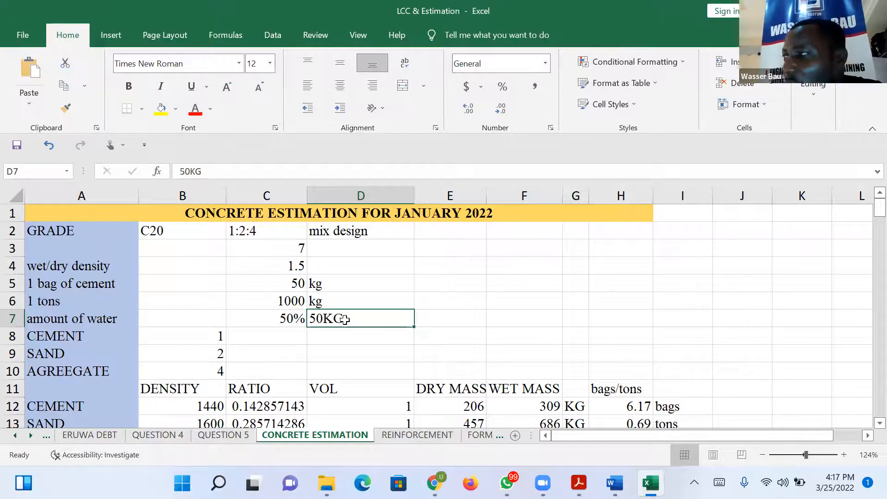
click(304, 336)
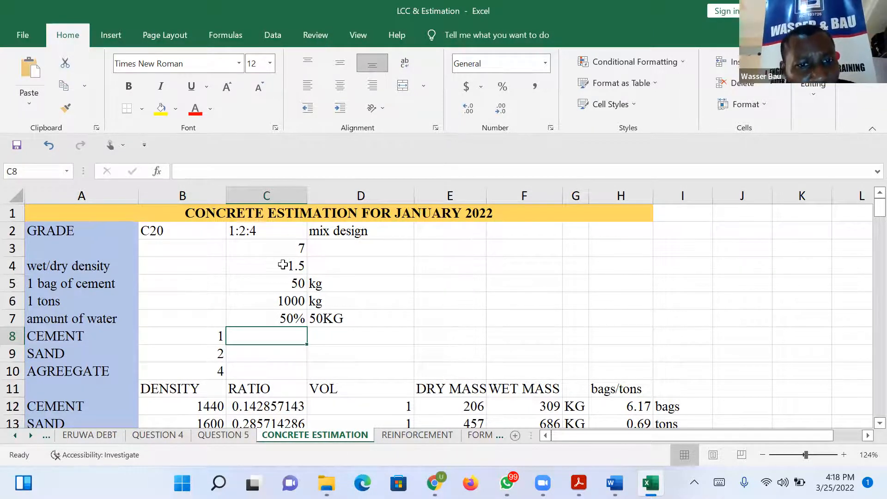
click(267, 234)
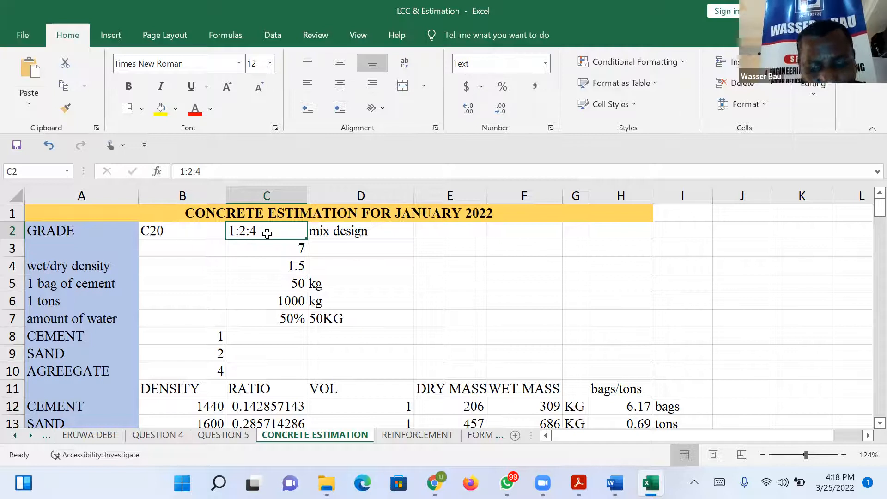
Enter the sand quantity note 5sand in cell F2.
click(507, 232)
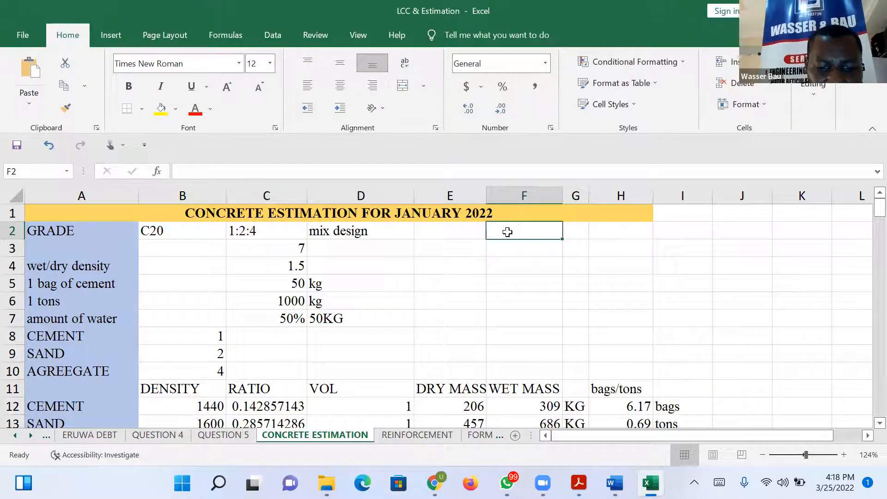
text(sen)
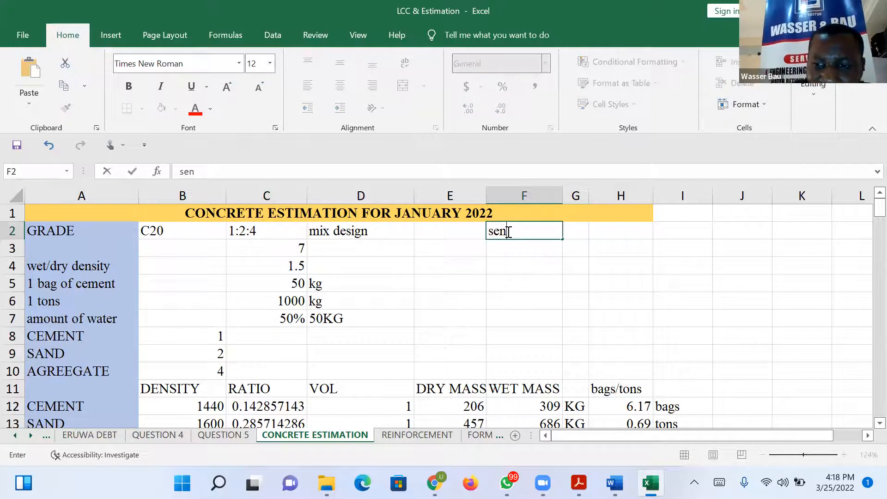
key(BackSpace)
key(BackSpace)
key(BackSpace)
text(4 sand)
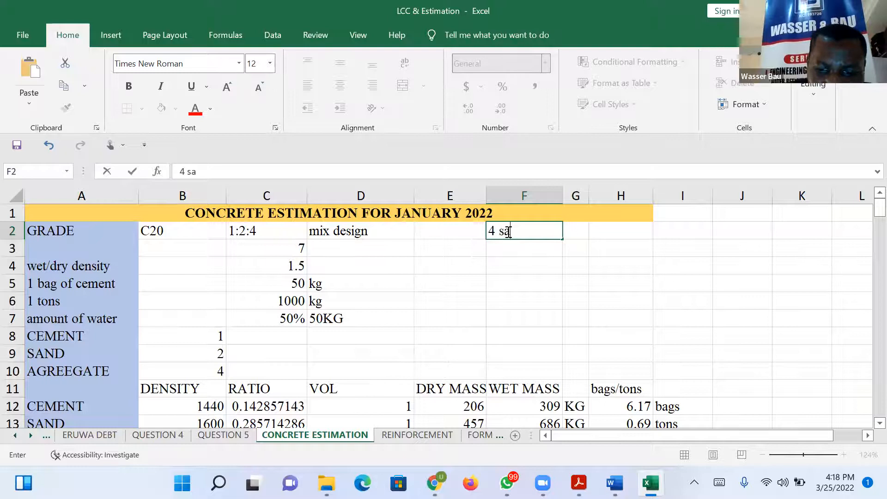
click(501, 228)
key(BackSpace)
key(BackSpace)
text(5sand)
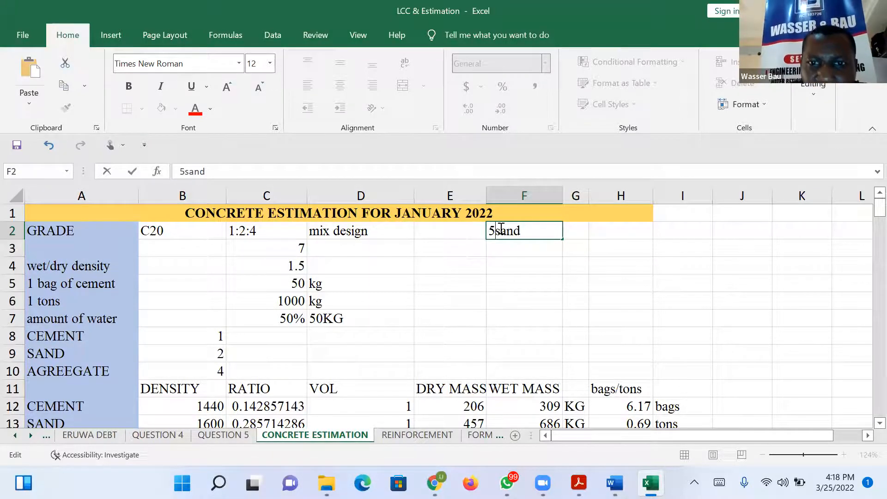
Enter the stone quantity note 7 stone in cell F3.
click(539, 250)
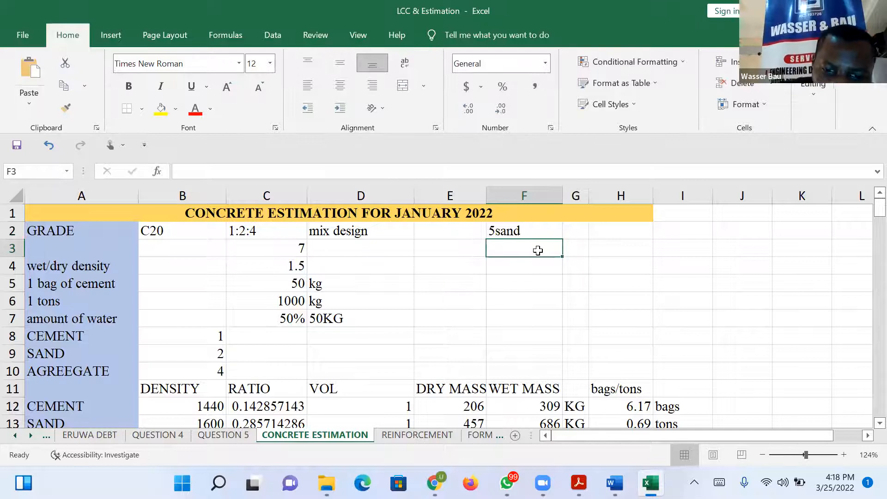
text(7 stone)
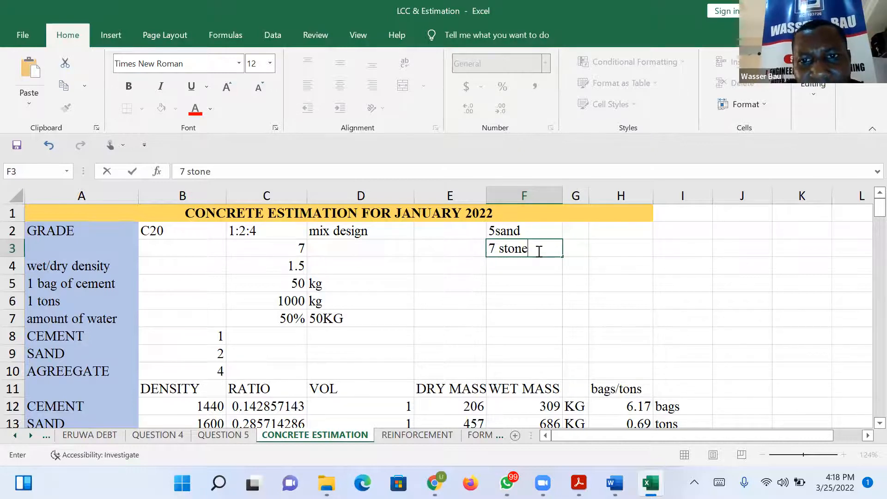
Change the sand quantity note in F2 to 6sand.
click(504, 229)
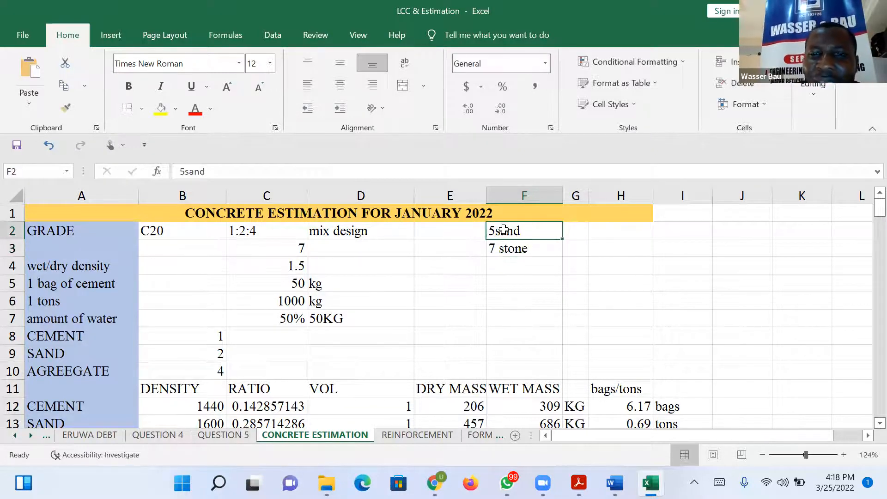
click(185, 171)
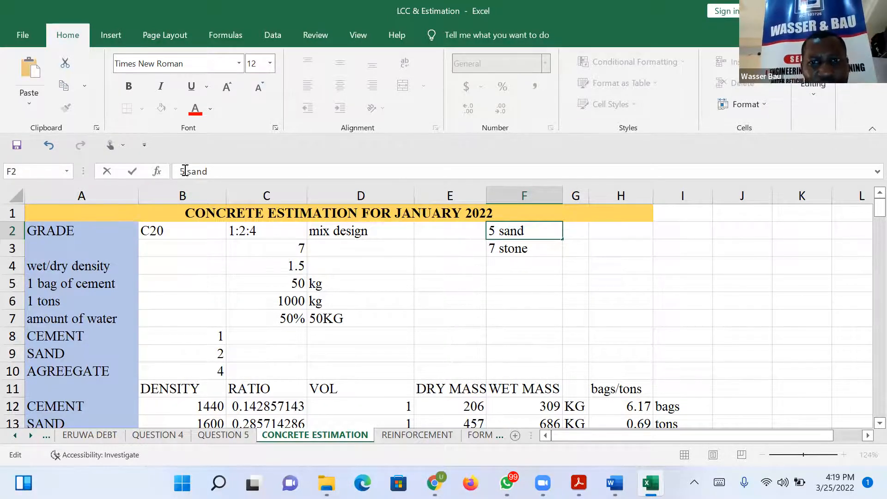
click(500, 229)
key(BackSpace)
key(BackSpace)
text(6)
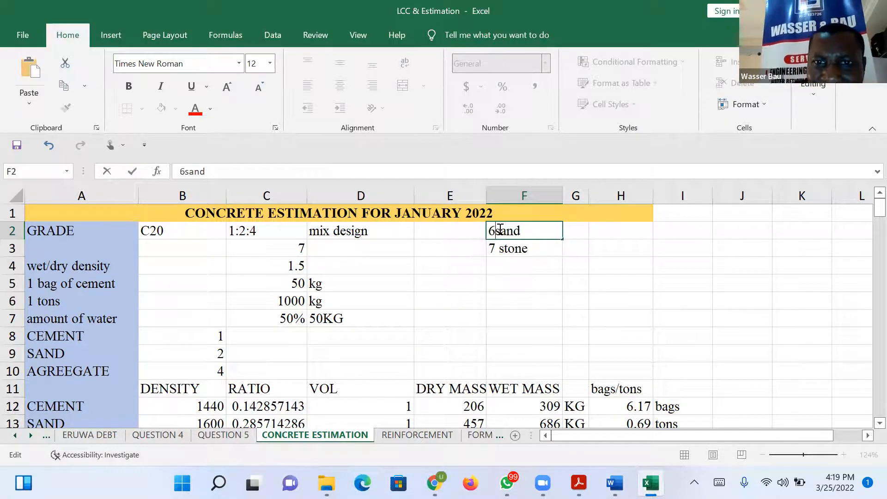
Change the quantity in the stone note in F3 to 6.
click(503, 248)
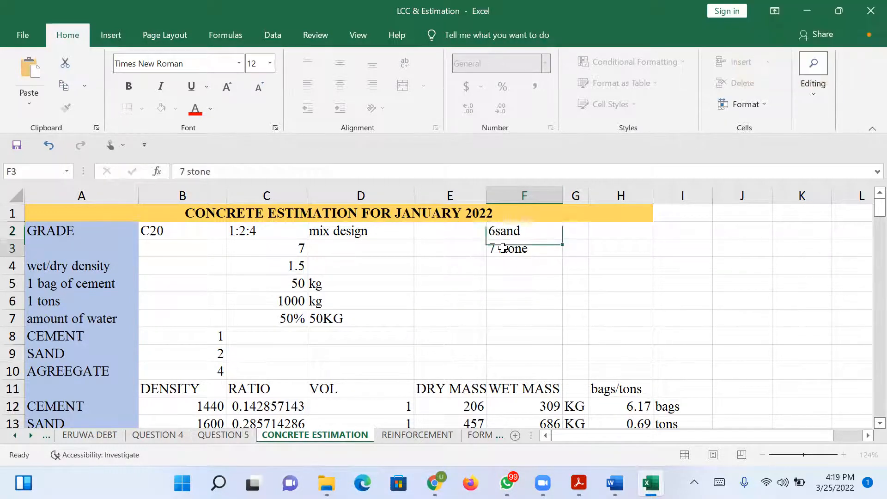
click(184, 170)
key(BackSpace)
text(6)
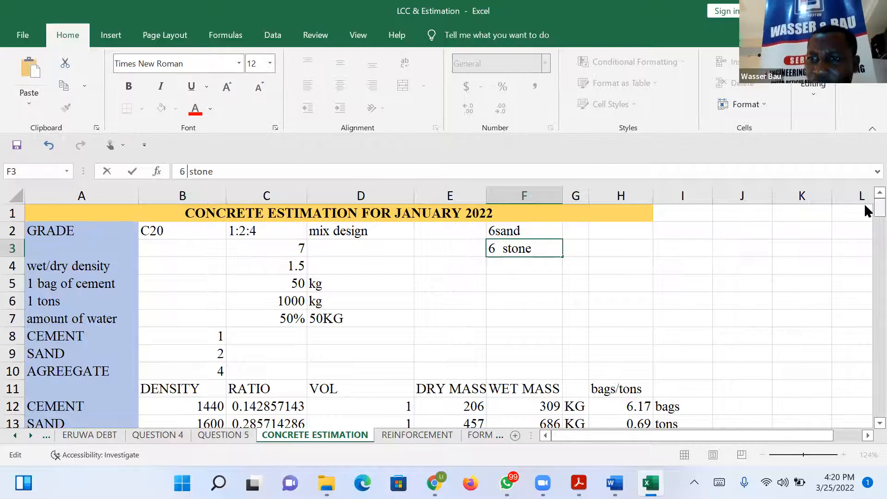
mouse_move(876, 207)
mouse_down()
mouse_move(876, 220)
mouse_move(876, 209)
mouse_move(864, 210)
mouse_up()
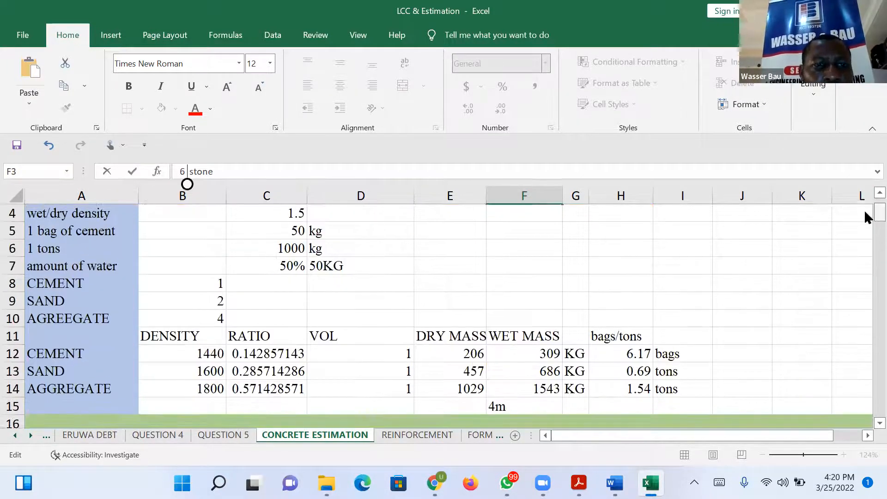
click(214, 283)
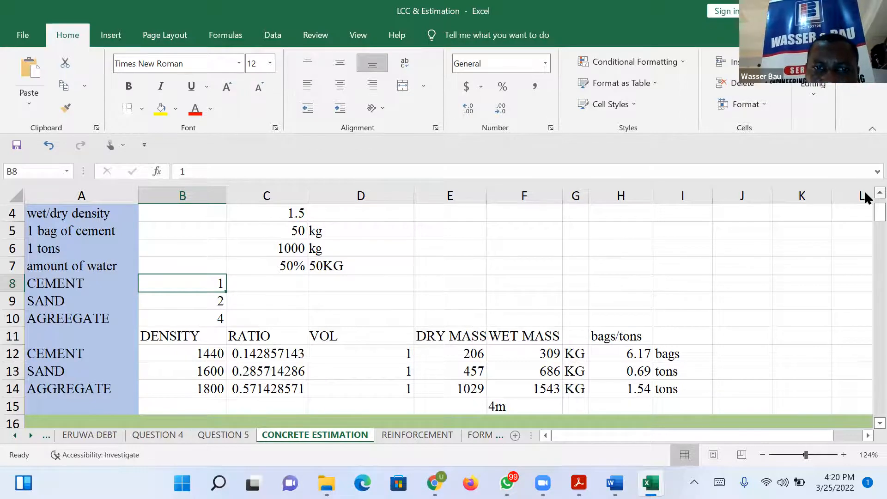
Check the mix parts and material densities, and set the aggregate density in B14 to 1750.
click(202, 301)
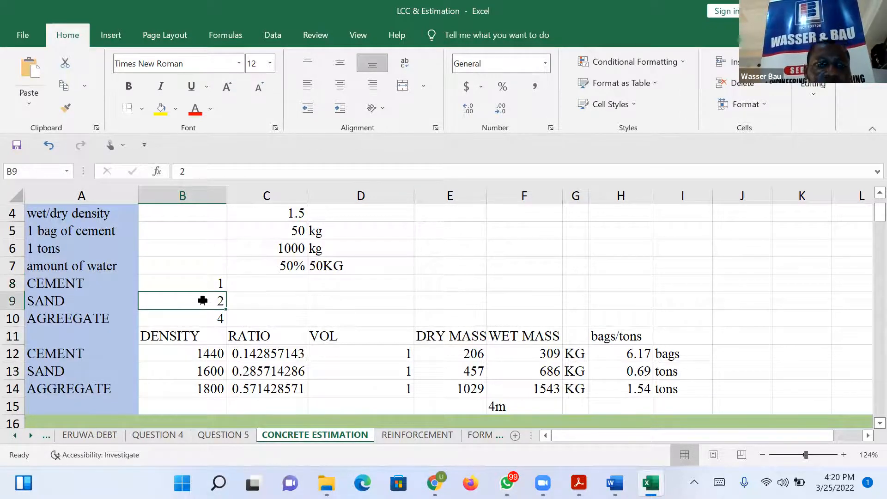
click(222, 318)
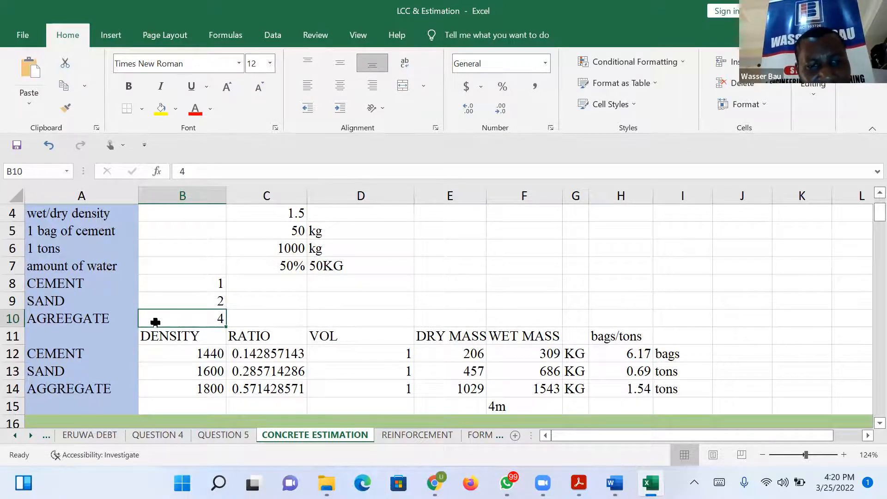
click(204, 354)
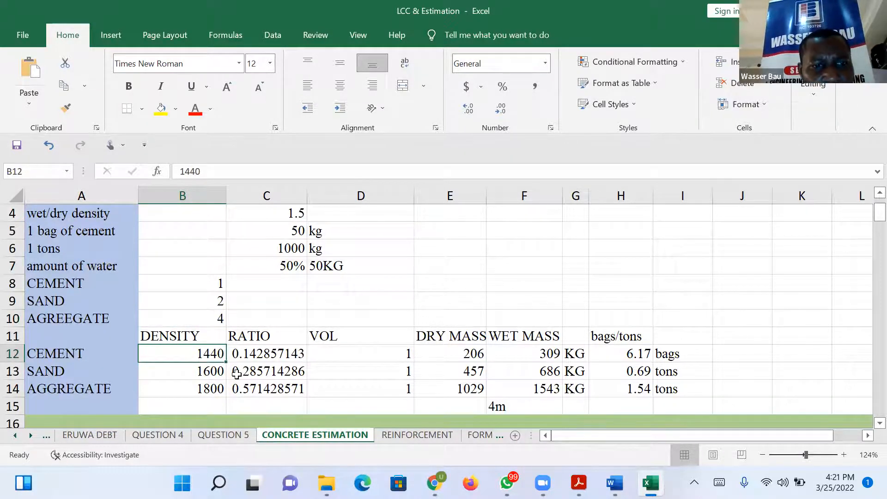
click(194, 373)
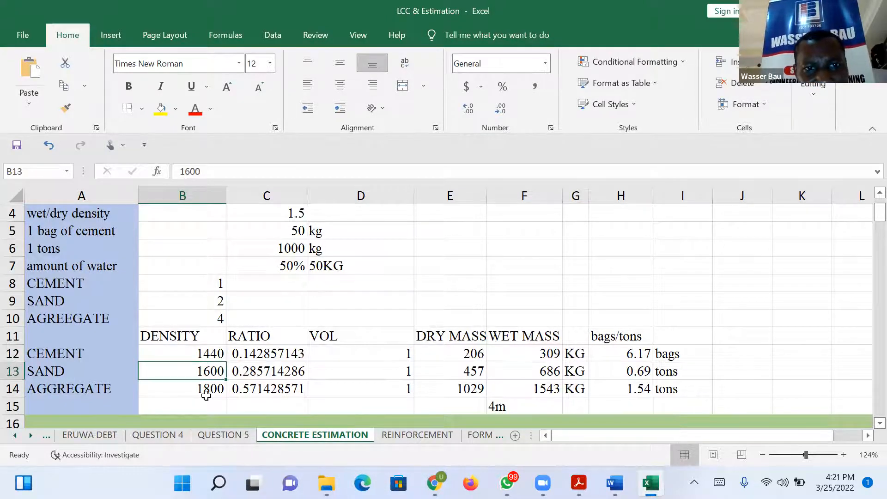
click(206, 393)
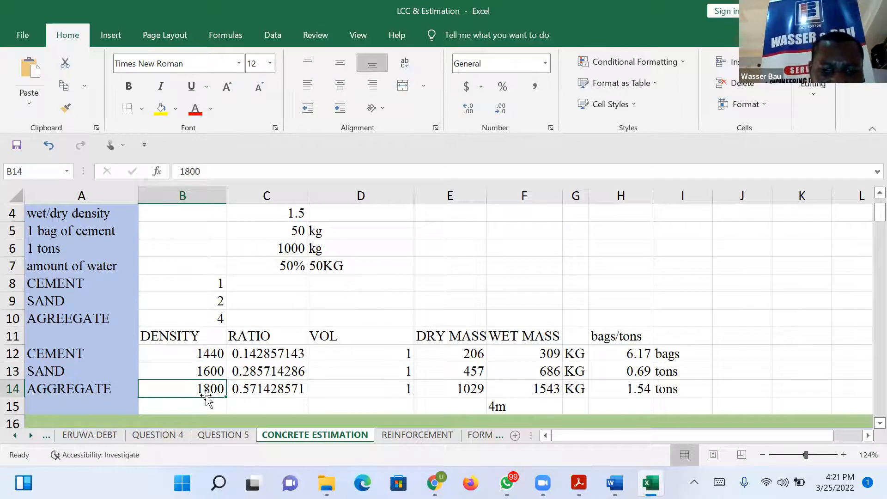
text(1750)
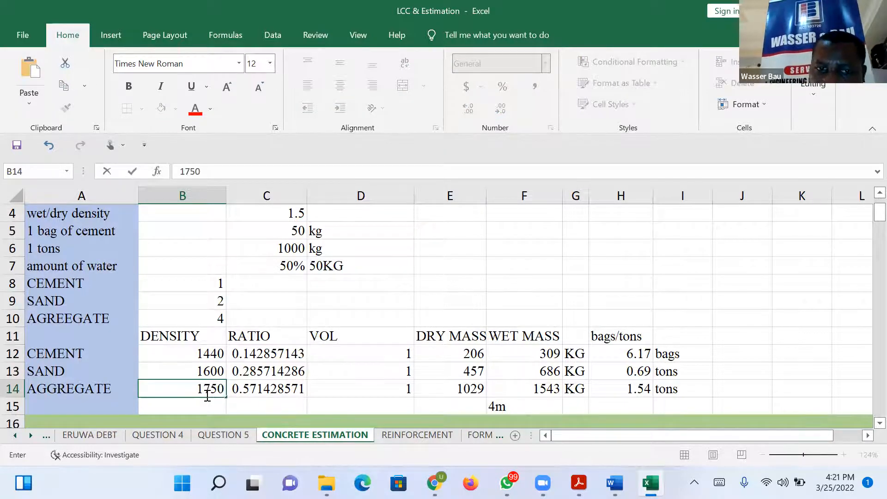
key(Return)
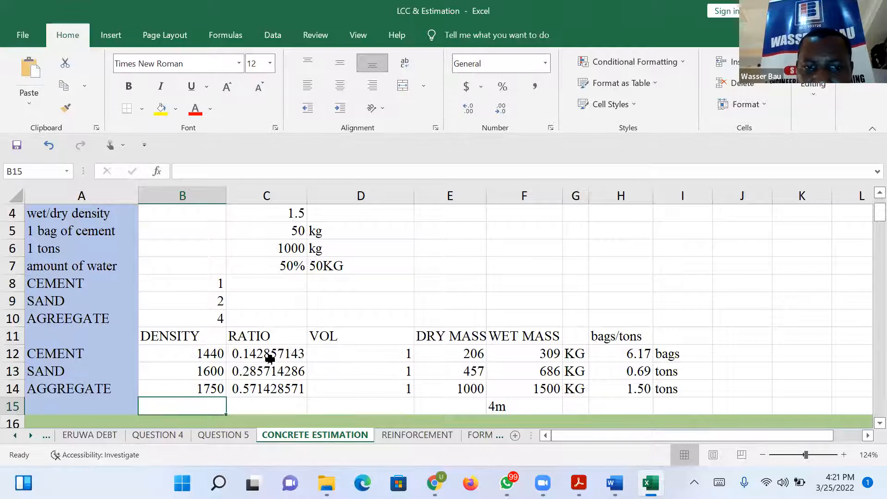
Format the cement, sand and aggregate ratios in C12:C14 as numbers with three decimal places.
drag(270, 355, 267, 381)
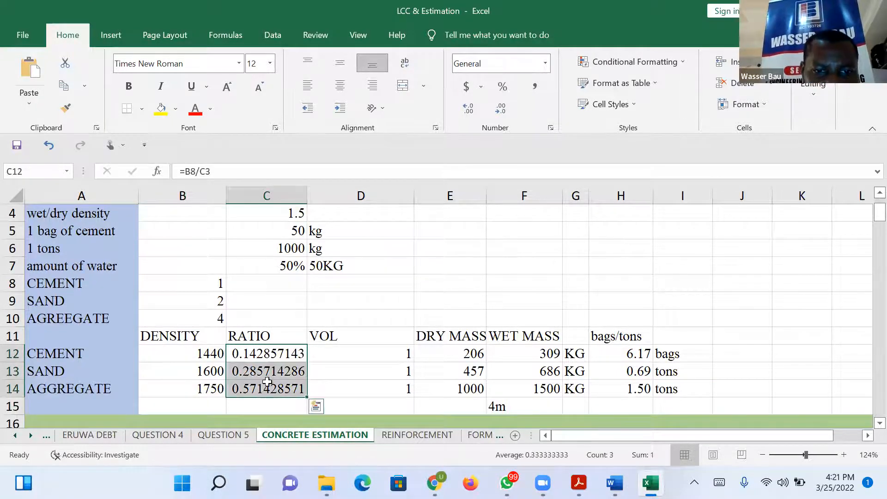
right_click(259, 356)
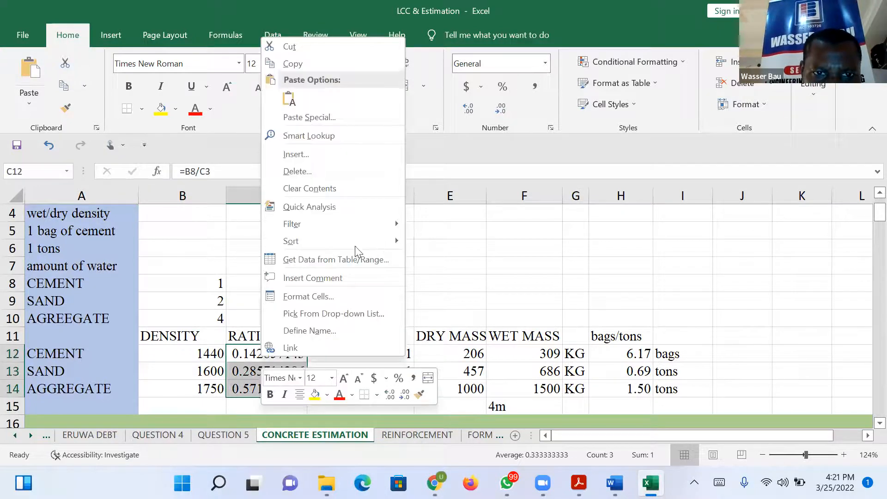
click(326, 296)
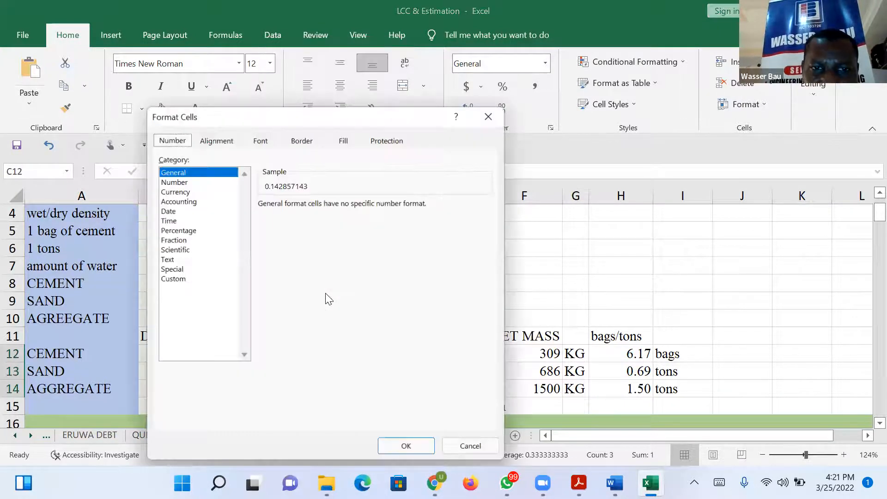
click(180, 182)
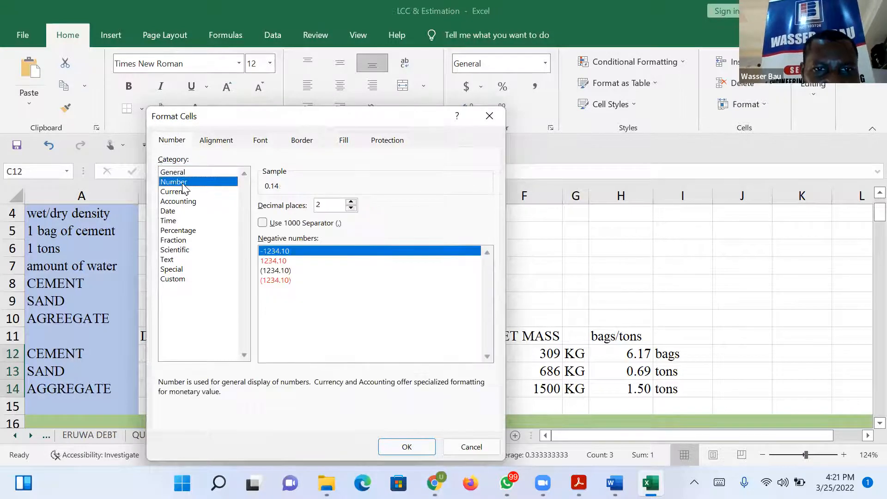
click(351, 202)
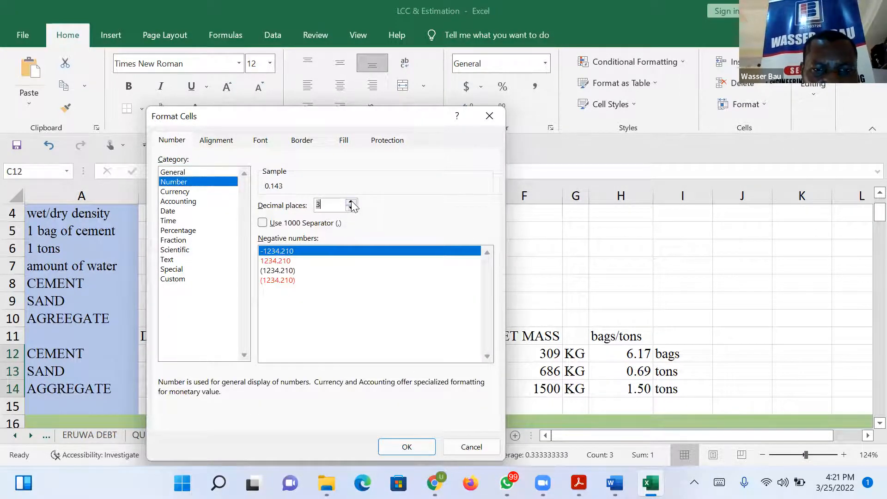
click(395, 449)
Clear the dry mass, wet mass and bags/tons values for cement, sand and aggregate in rows 12 to 14.
click(373, 330)
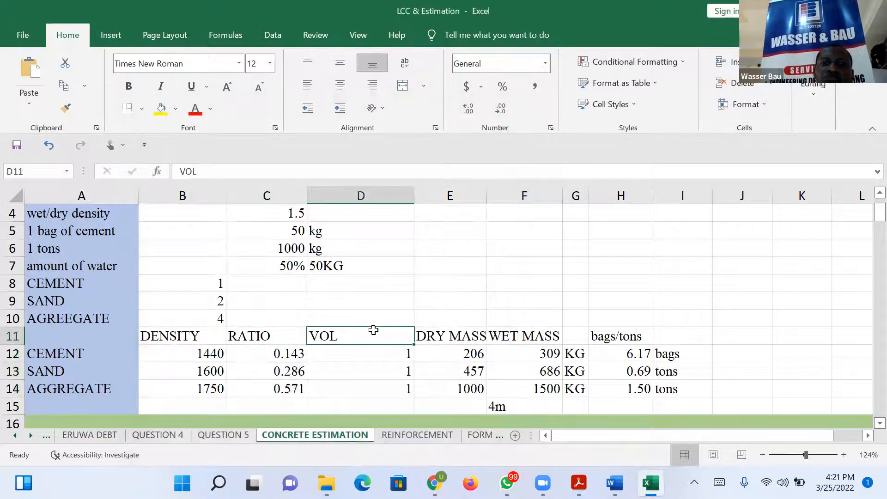
click(364, 349)
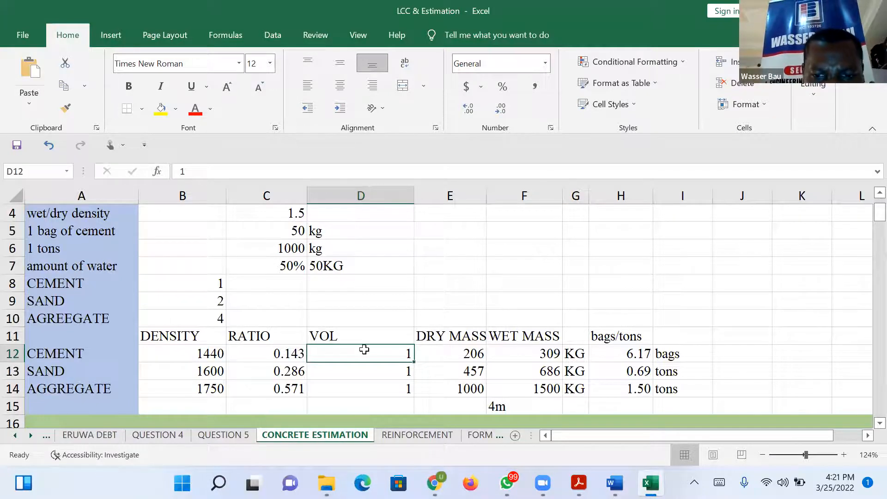
click(459, 355)
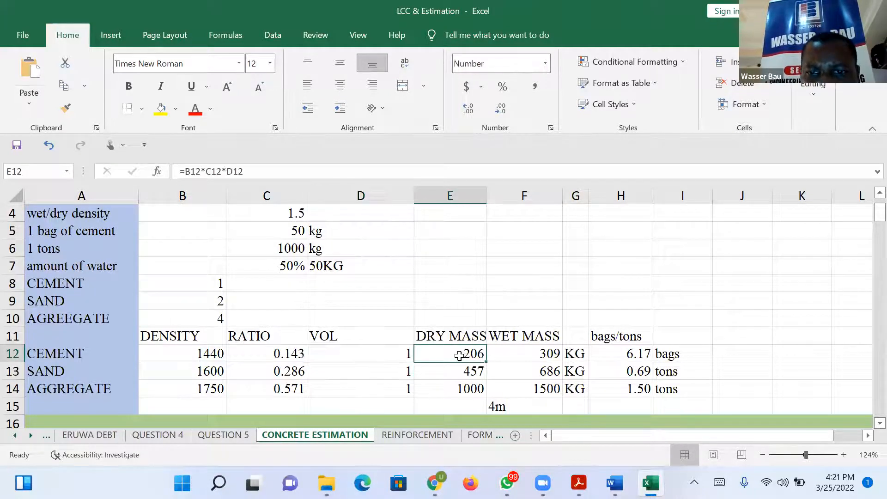
drag(459, 355, 459, 388)
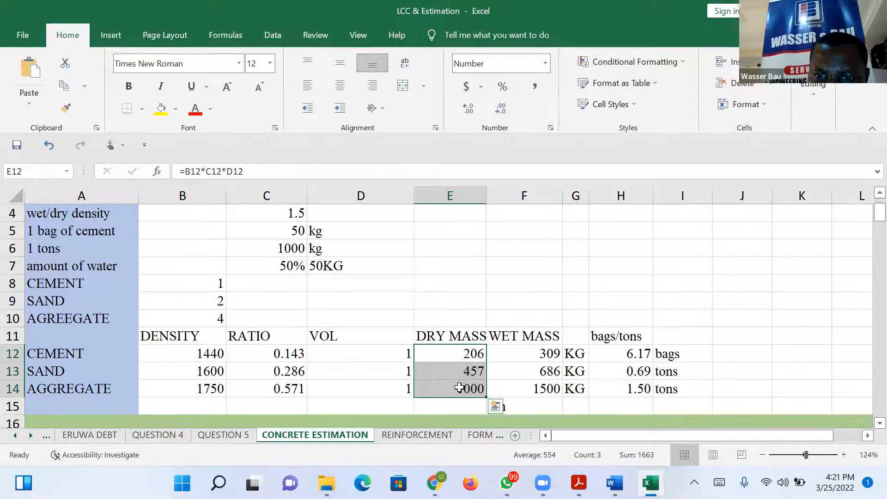
key(Delete)
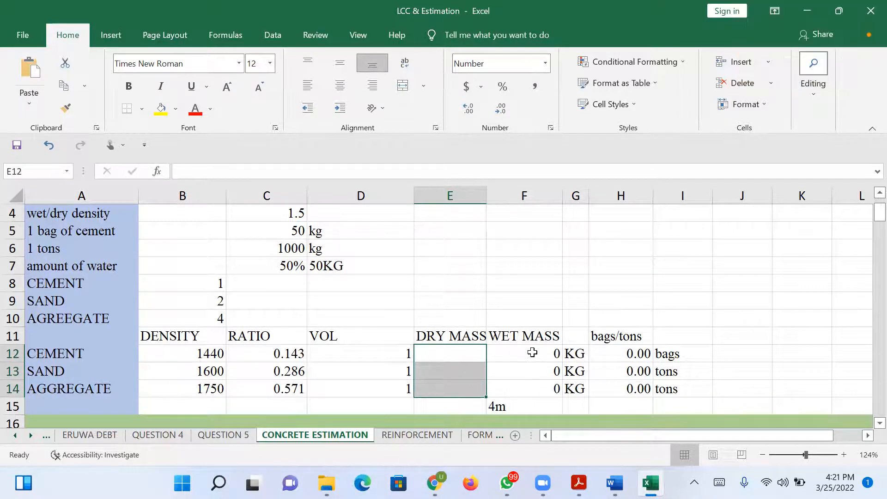
drag(532, 352, 530, 388)
key(Delete)
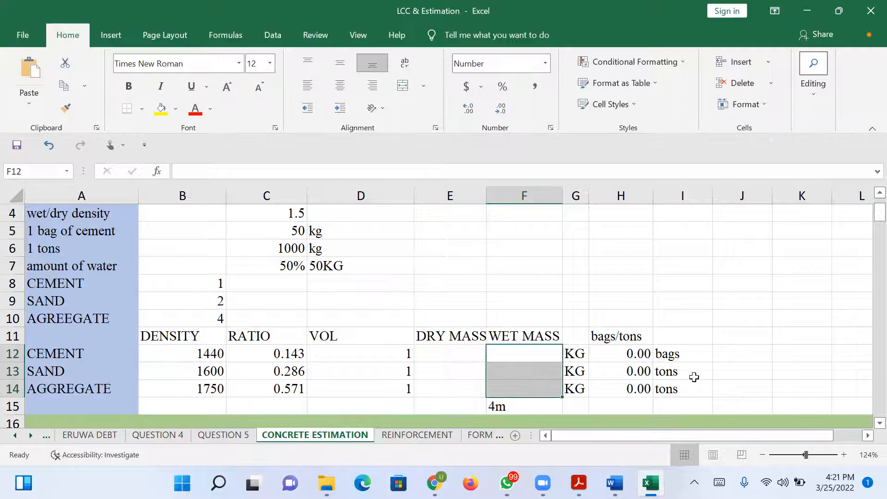
drag(634, 353, 635, 392)
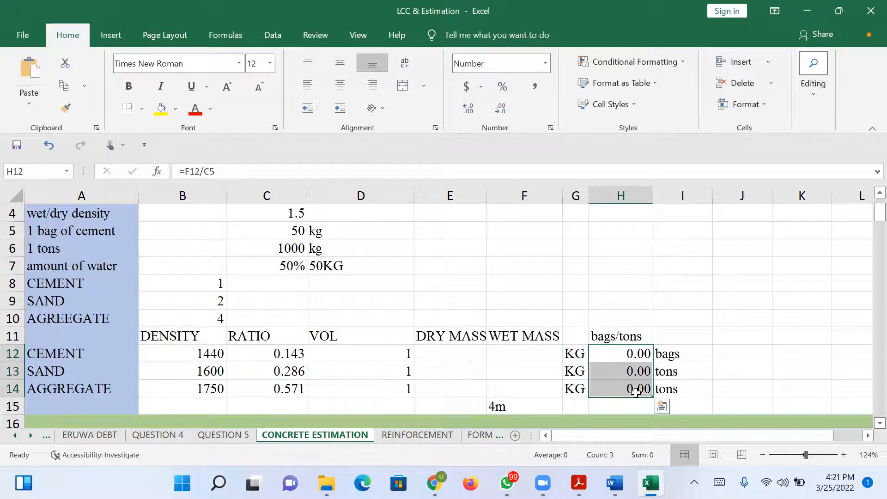
key(Delete)
Enter the cement dry mass formula =B12*D12*C12*C4 in E12, multiplying density, volume, ratio and wet/dry density.
click(467, 351)
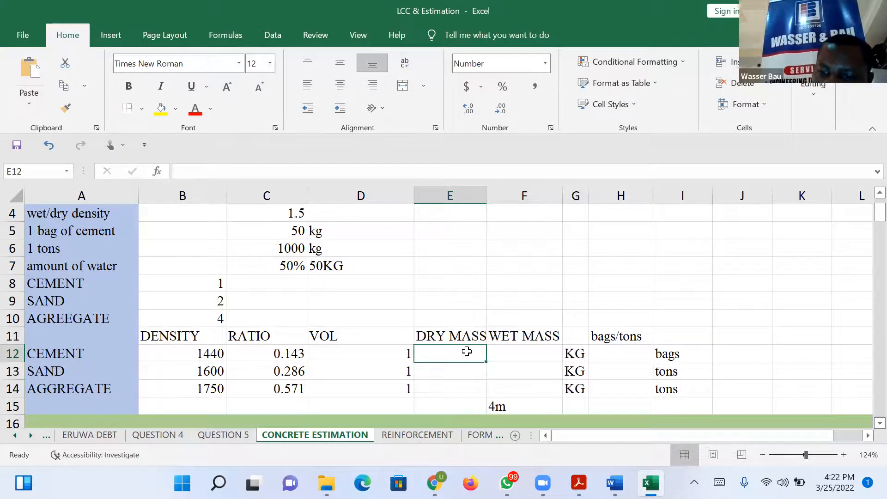
text(=)
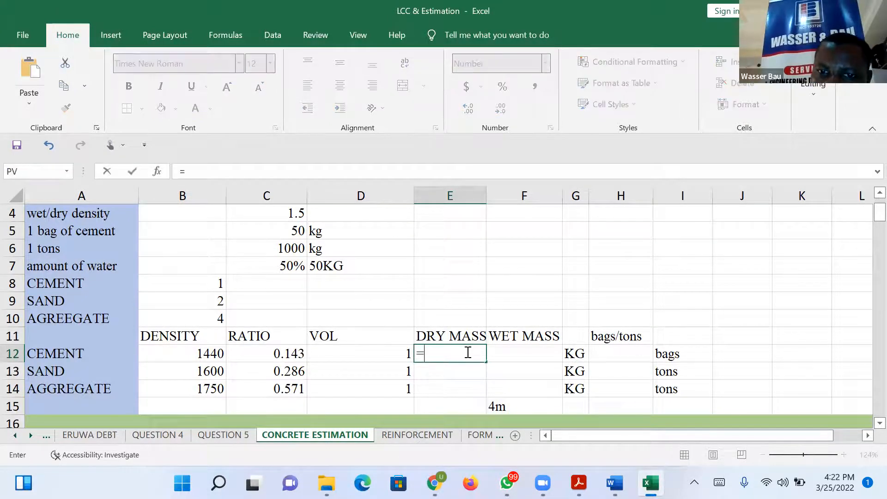
click(202, 354)
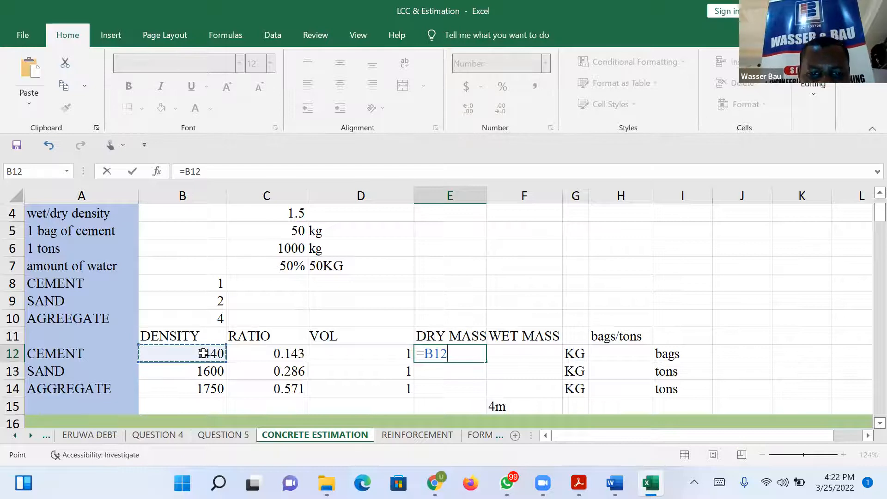
text(%)
key(BackSpace)
text(*)
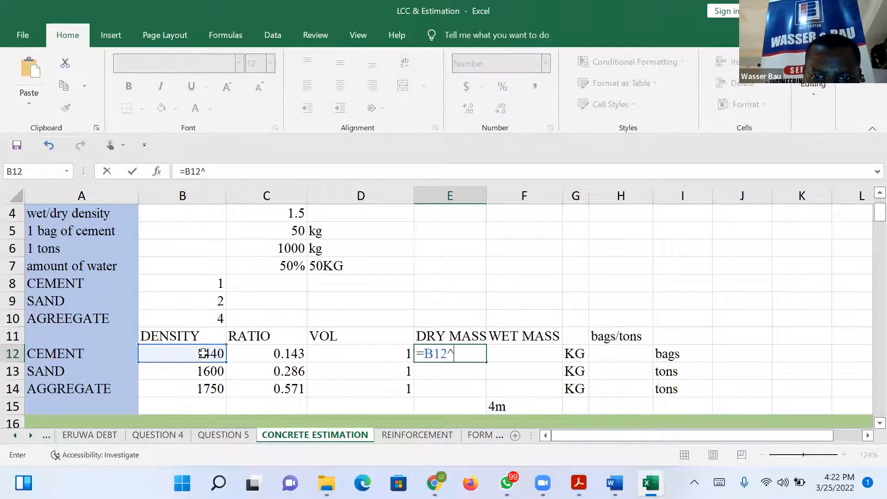
key(BackSpace)
text(*)
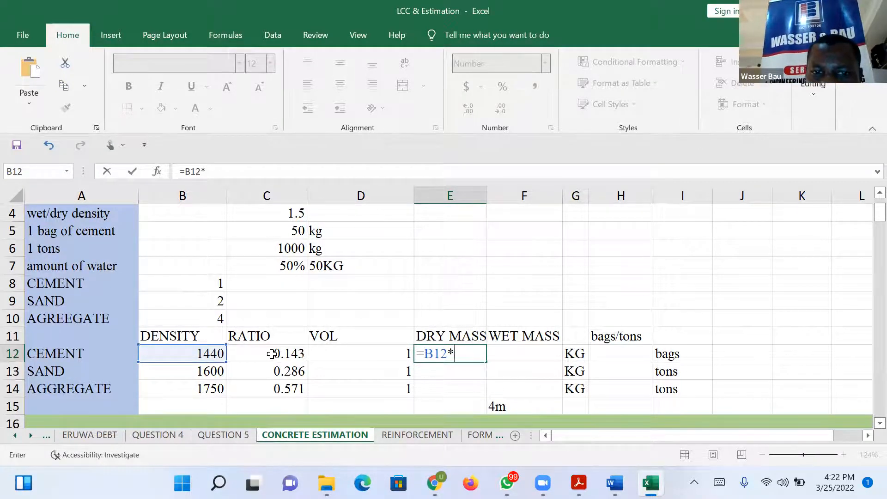
click(373, 353)
text(*)
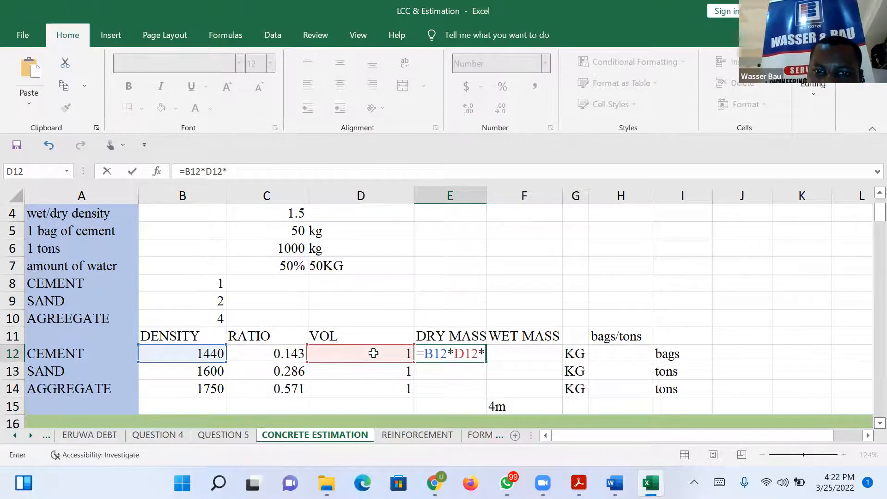
click(291, 354)
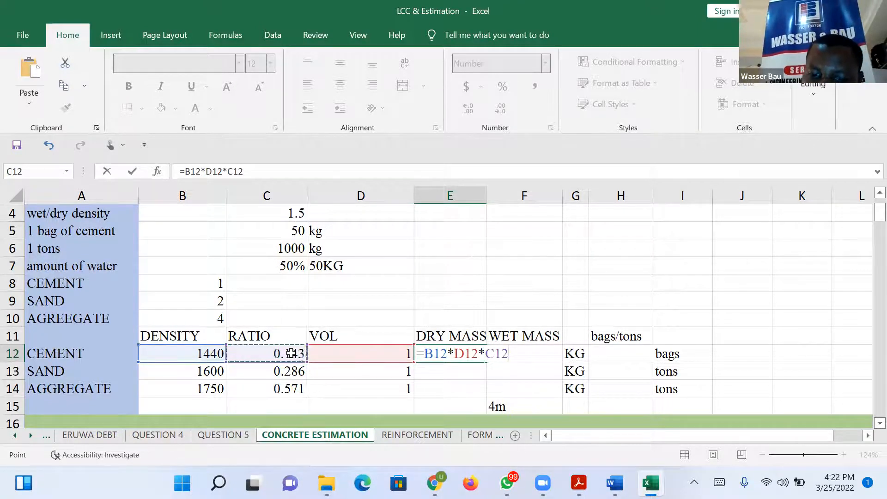
text(*)
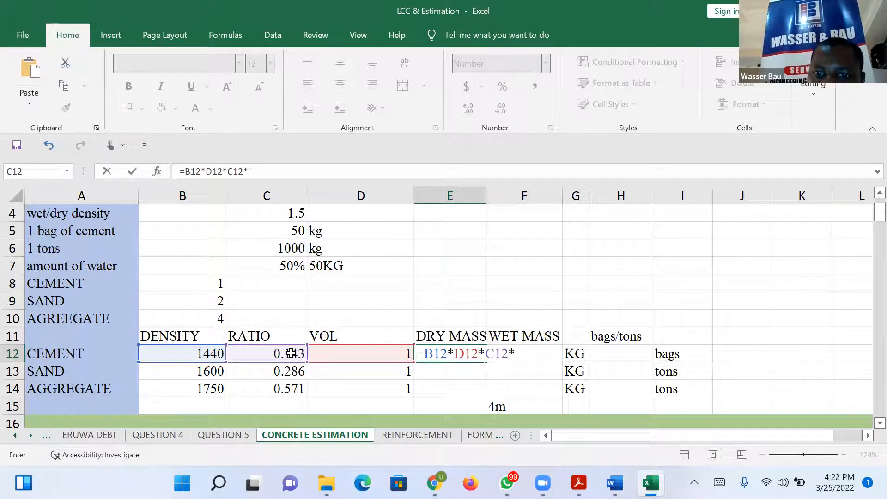
click(290, 214)
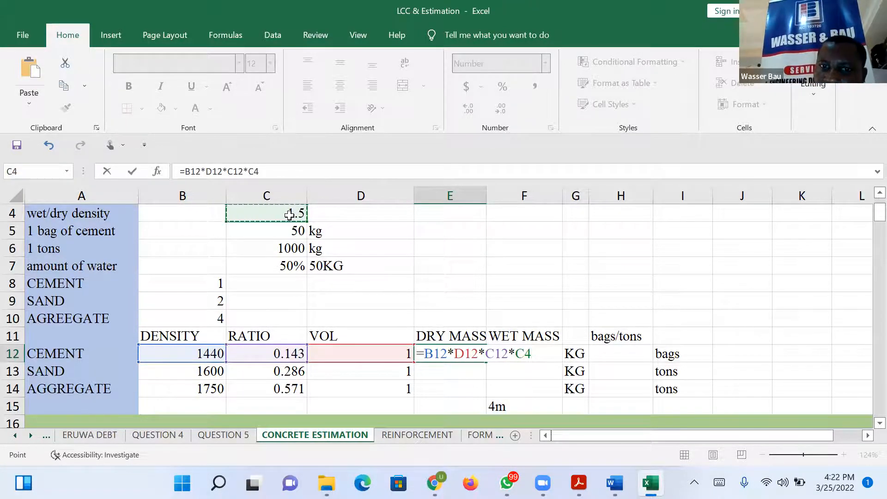
key(Return)
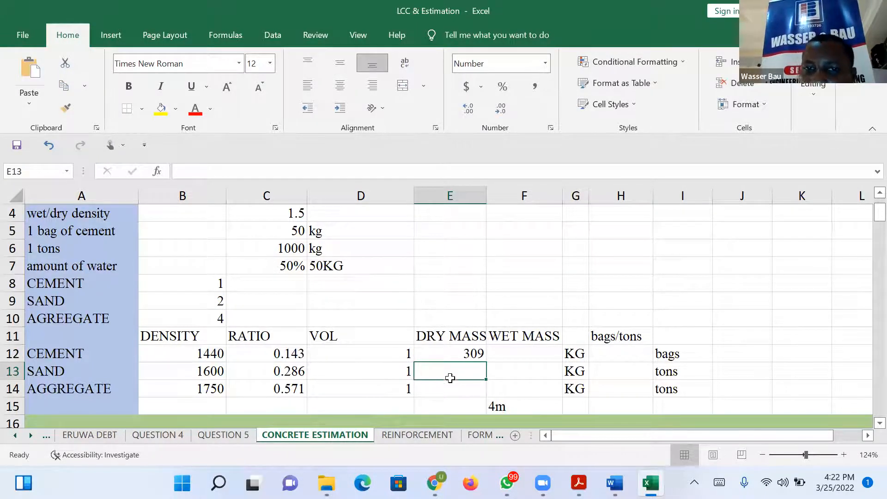
Try filling the cement dry mass formula with its relative C4 reference down to E13:E14, and clear the filled cells.
click(451, 356)
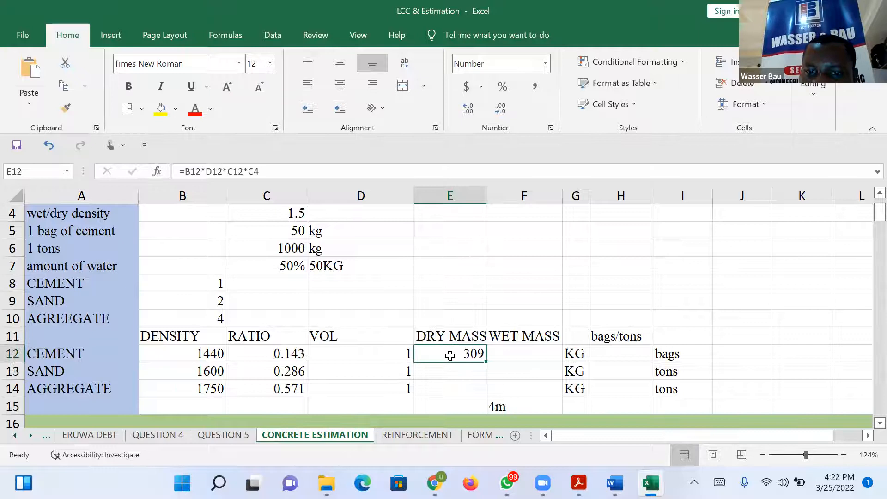
drag(486, 363, 470, 391)
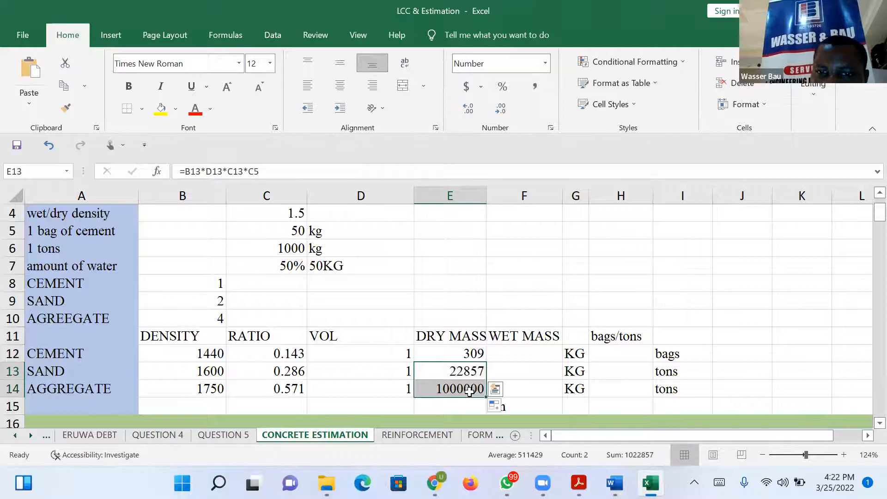
key(Delete)
Make the wet/dry density reference absolute in the E12 formula, giving =B12*D12*C12*$C$4.
click(469, 355)
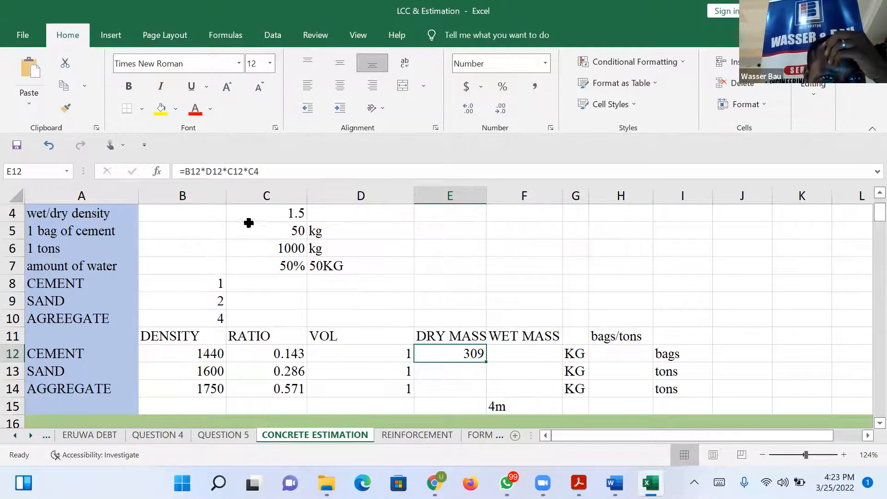
click(250, 172)
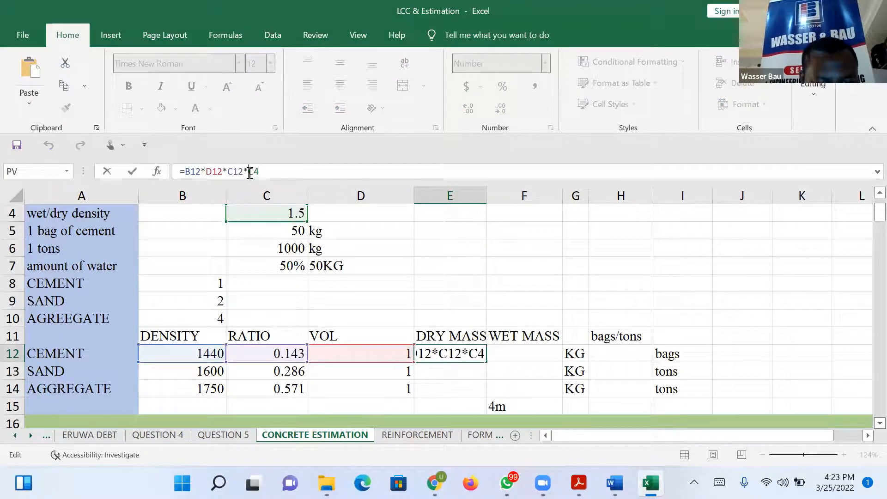
text($C)
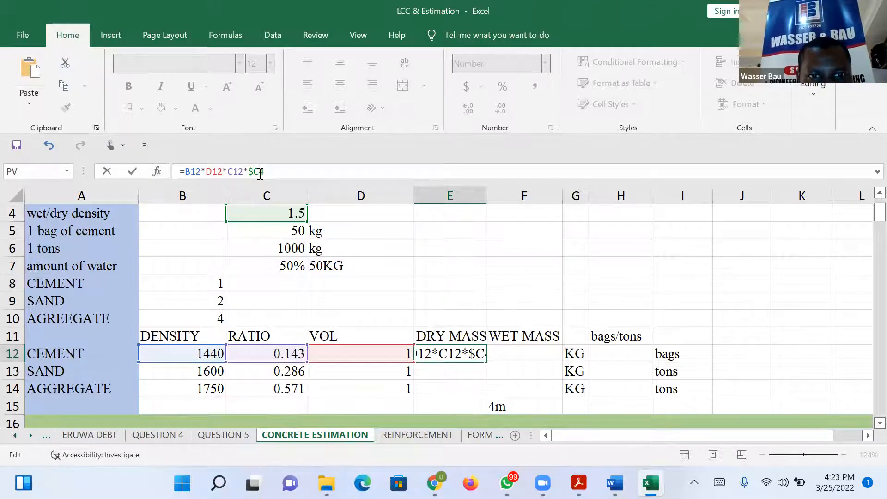
text($)
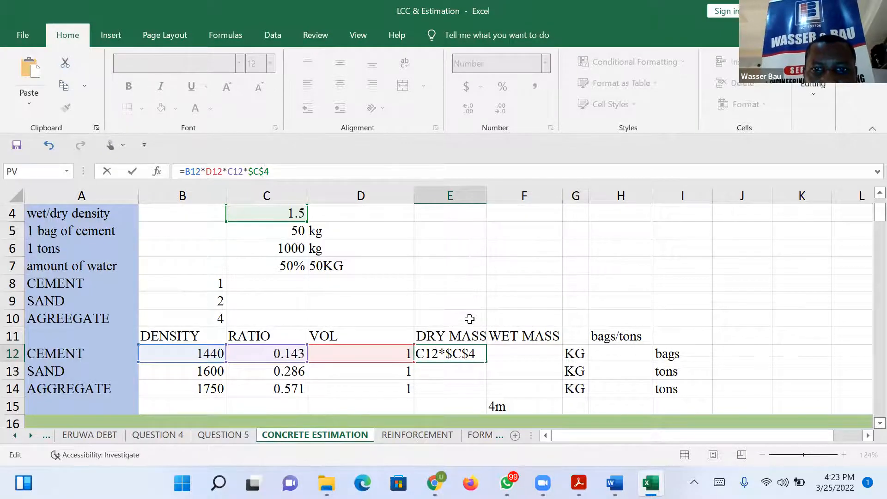
key(Return)
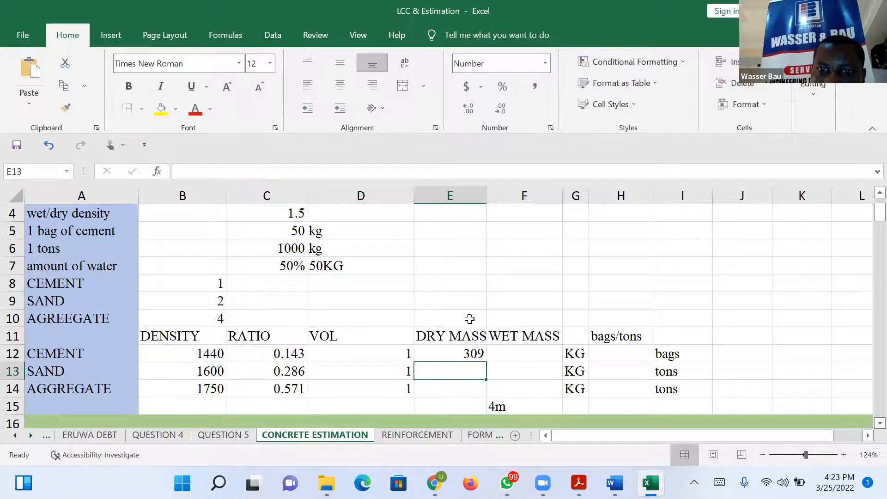
Fill the E12 formula with the absolute $C$4 reference down to the sand and aggregate rows, and clear E13:E14 again.
click(472, 354)
drag(486, 361, 485, 398)
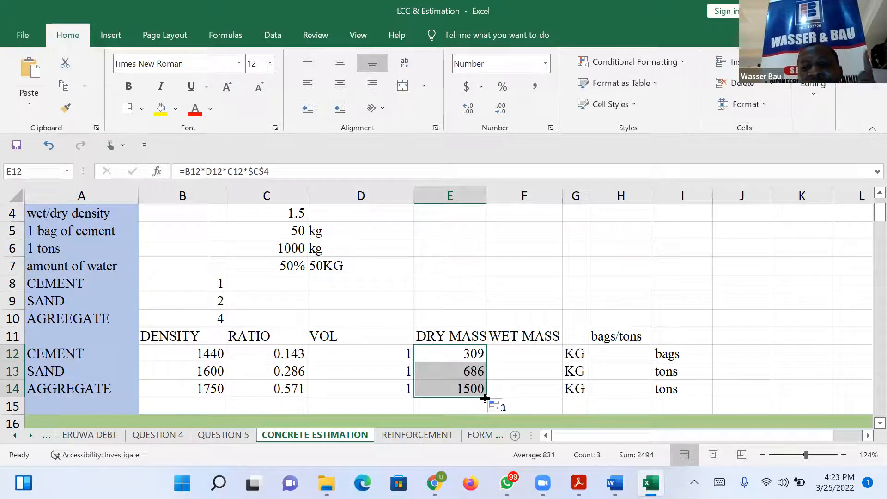
click(459, 359)
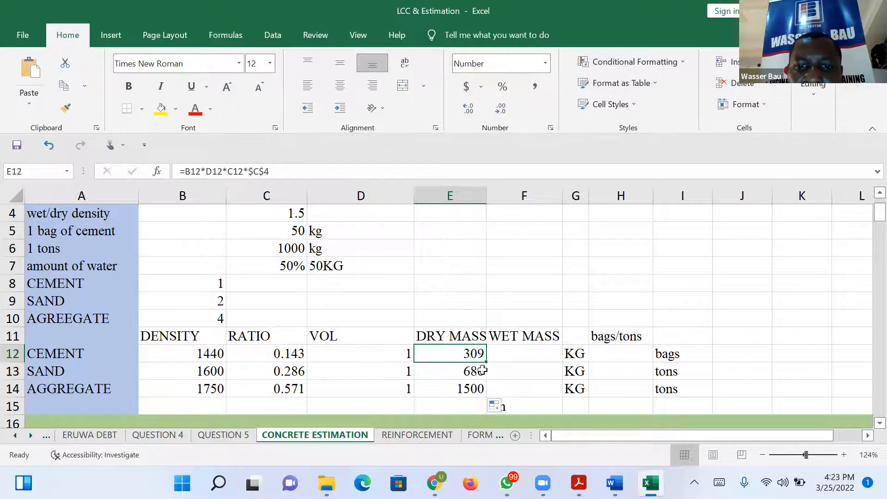
drag(481, 369, 491, 388)
key(Delete)
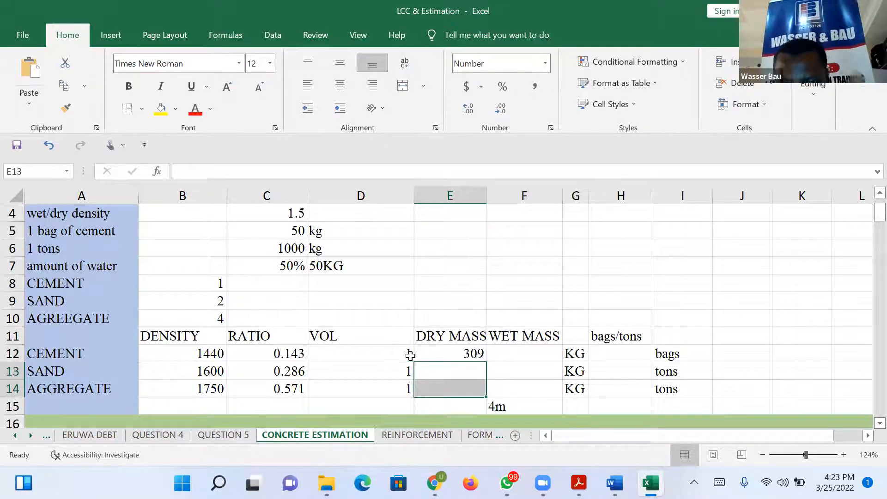
Enter the sand dry mass formula =B13*C13*D13*C4 in E13, multiplying its density, ratio, volume and the wet/dry density.
click(471, 352)
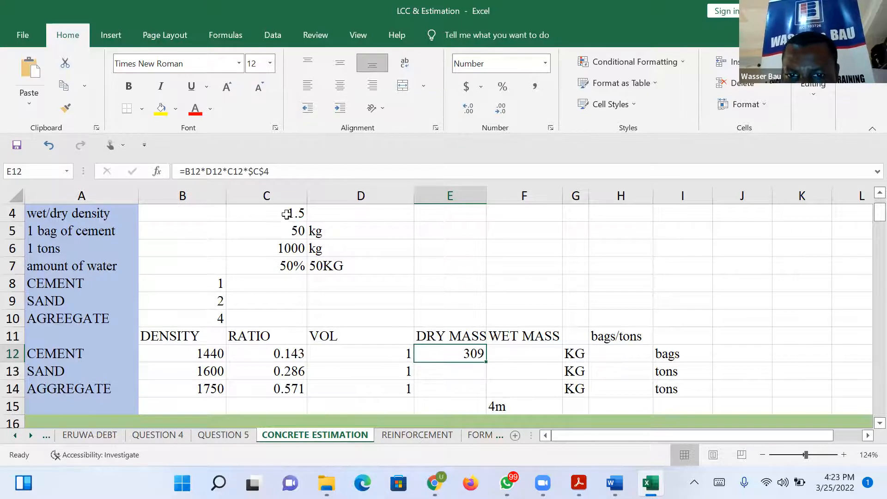
click(440, 370)
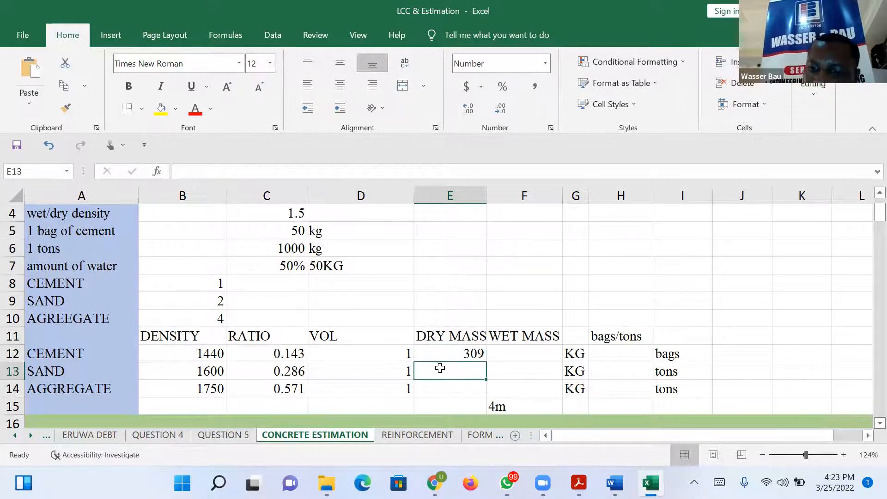
text(=)
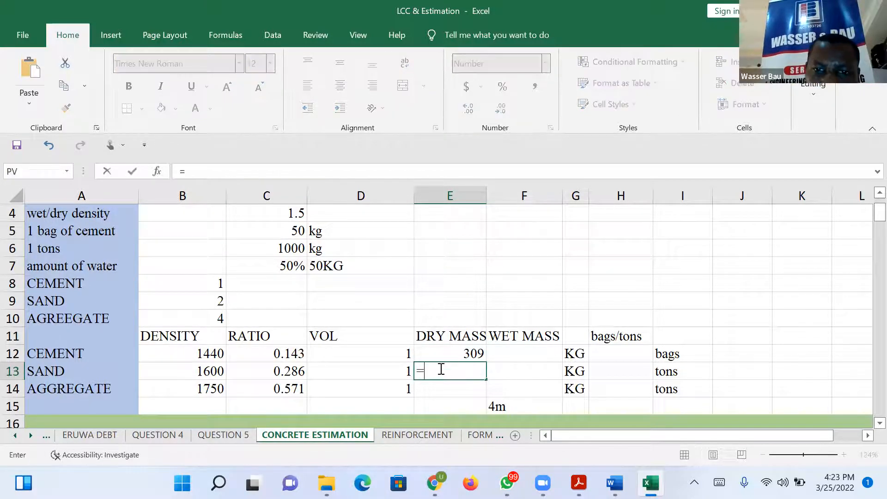
click(213, 370)
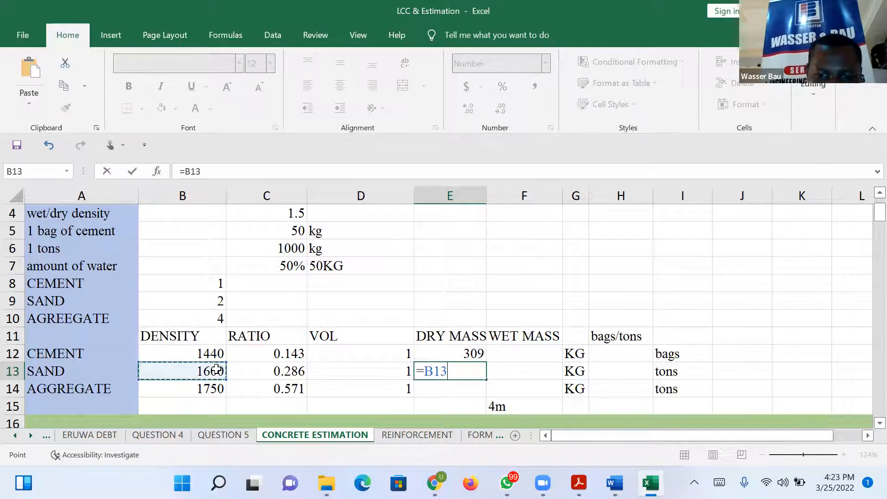
text(*)
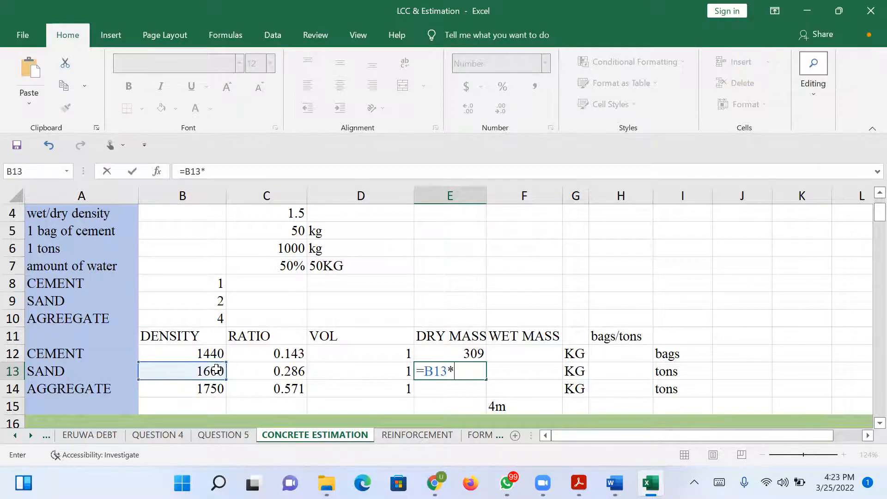
click(295, 368)
text(*)
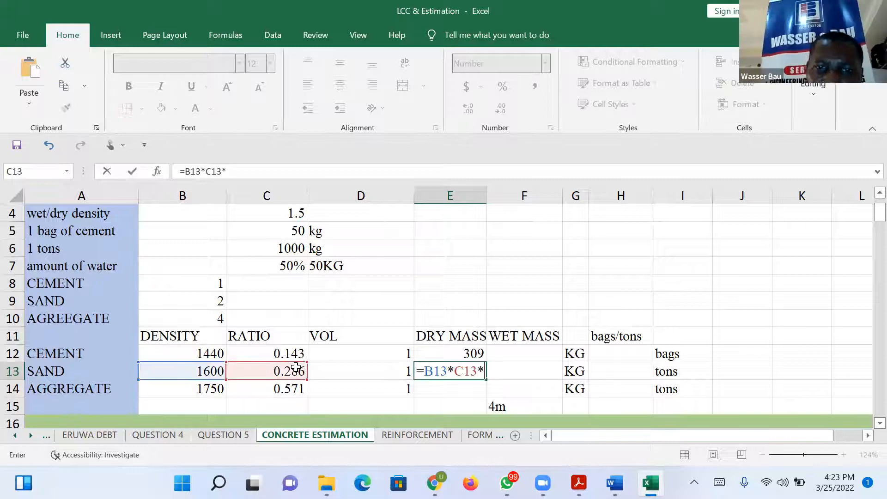
click(362, 367)
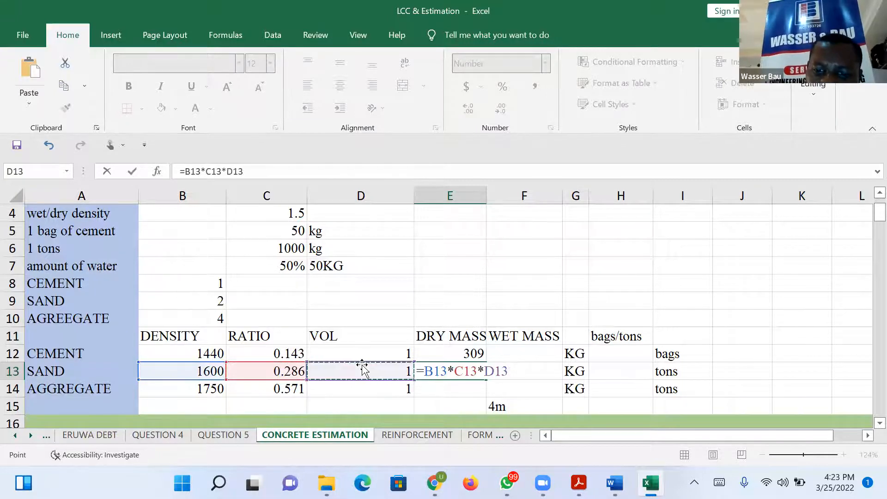
text(*)
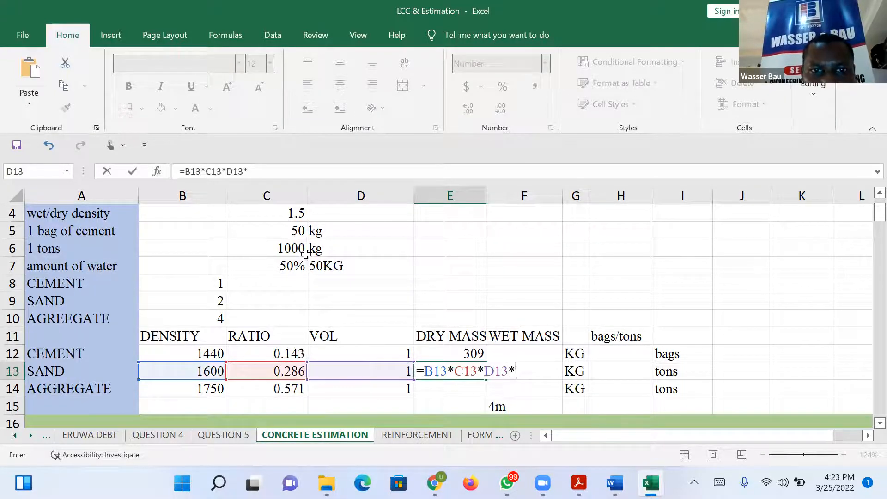
click(292, 213)
key(Return)
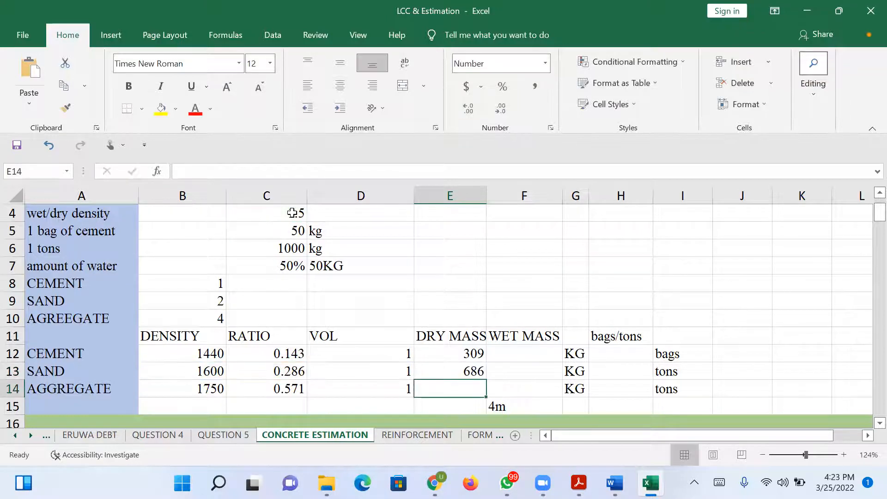
Clear the separately entered sand formula in E13 and fill the E12 formula down through E14 instead.
click(477, 371)
key(Delete)
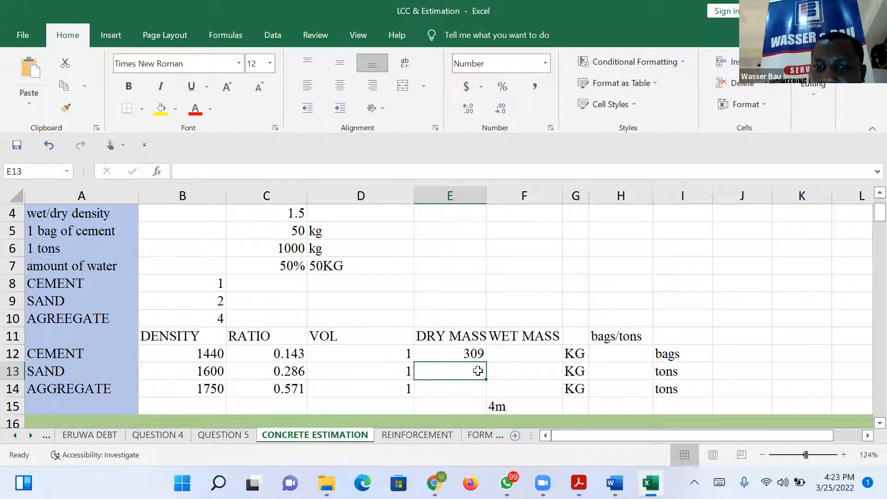
click(460, 349)
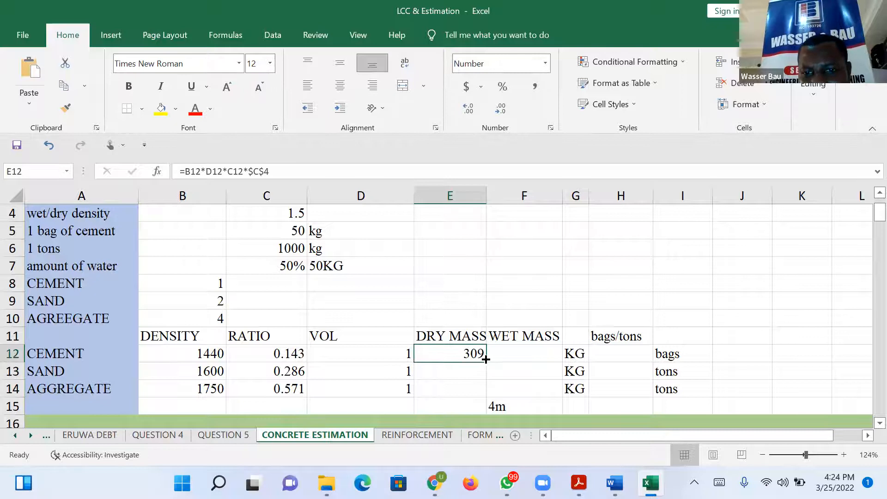
drag(485, 362, 484, 398)
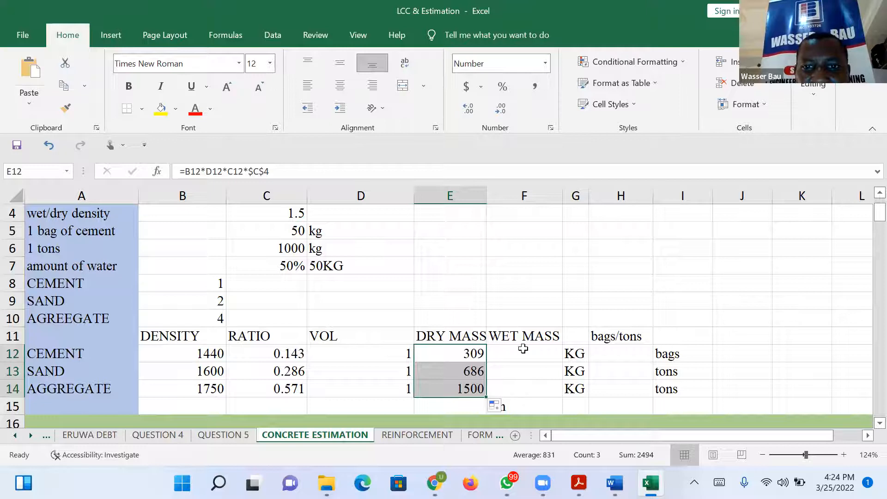
Remove the wet/dry density factor from the E12 dry mass formula, leaving =B12*D12*C12, and fill it down to E14.
click(453, 349)
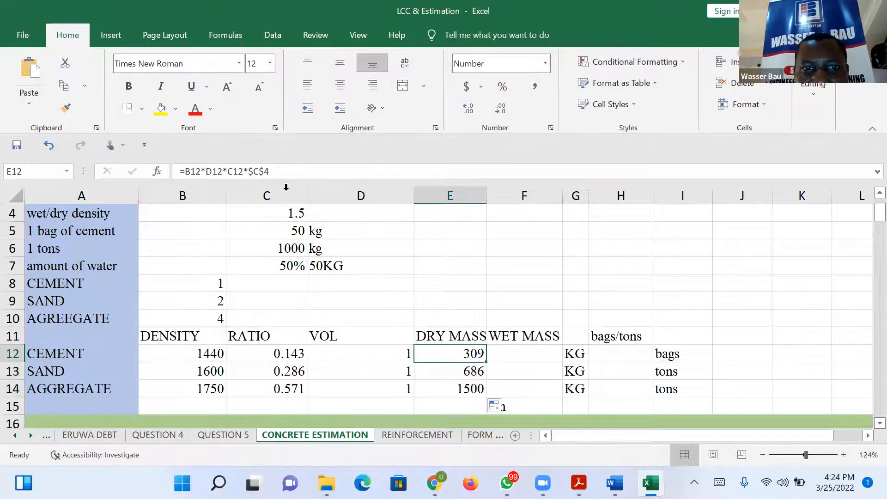
click(284, 174)
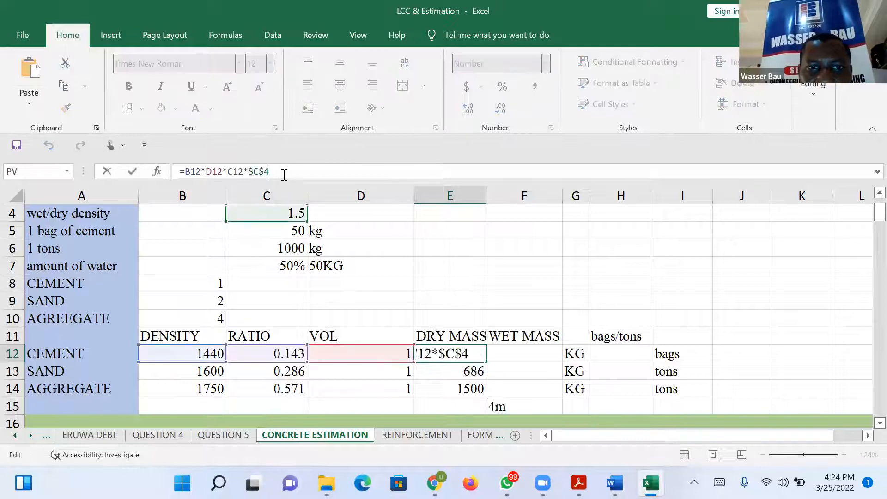
key(BackSpace)
key(BackSpace)
key(BackSpace)
key(BackSpace)
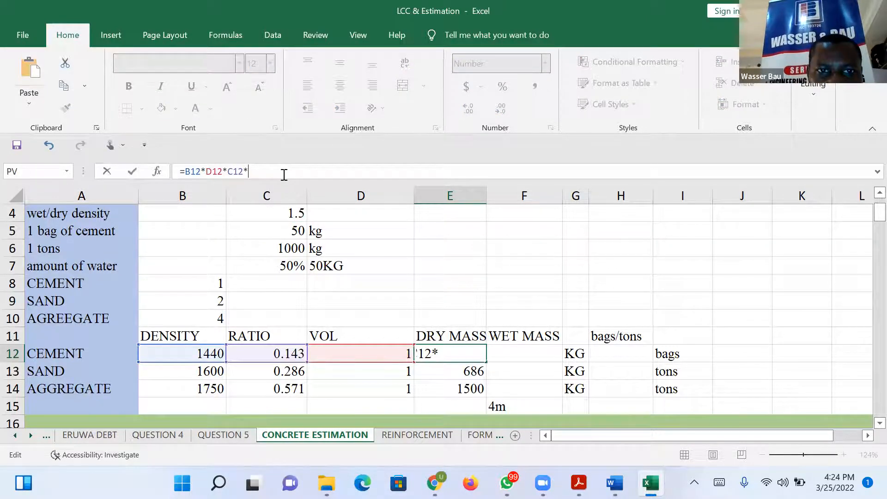
key(Return)
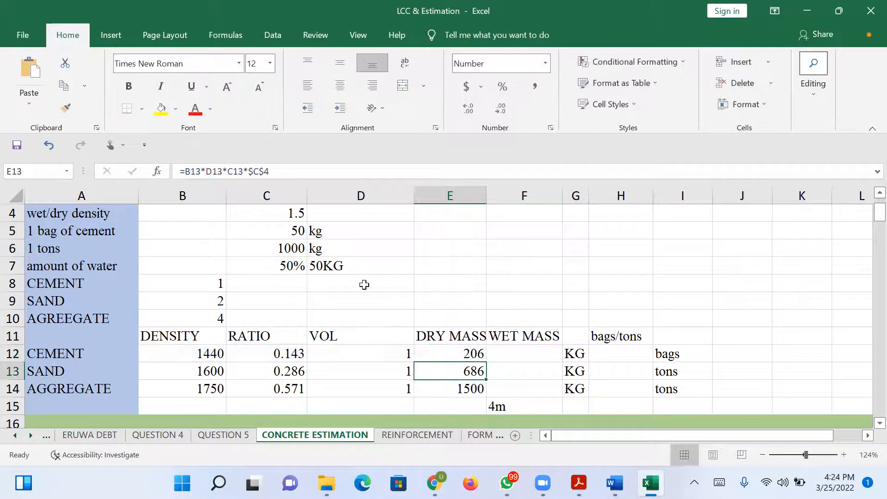
click(472, 348)
drag(484, 360, 483, 397)
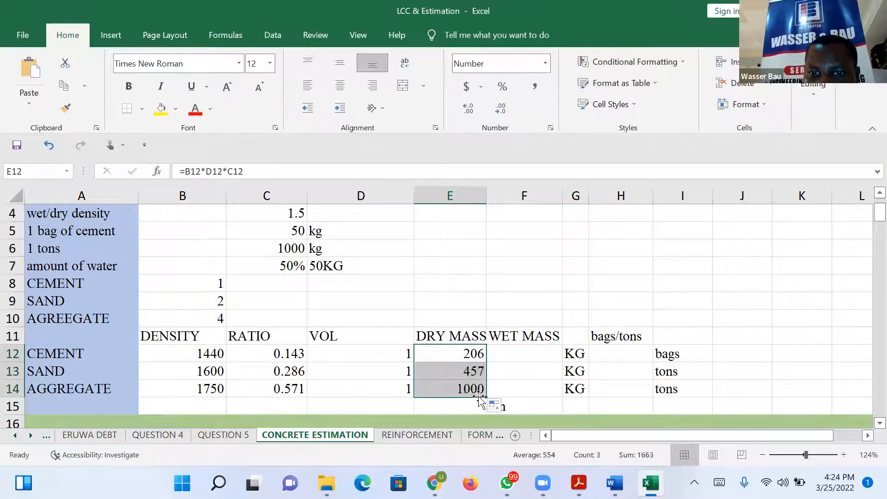
Enter the cement wet mass formula =E12*C4 in F12, multiplying the dry mass by the wet/dry density.
click(533, 355)
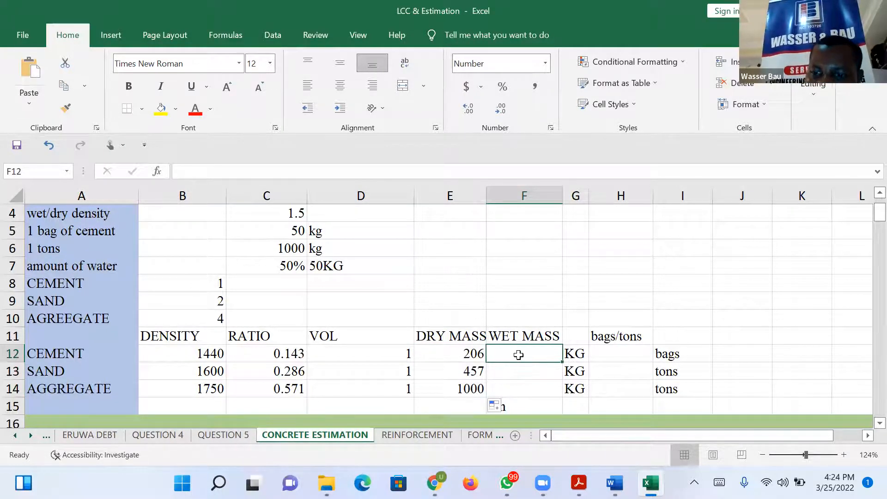
text(=)
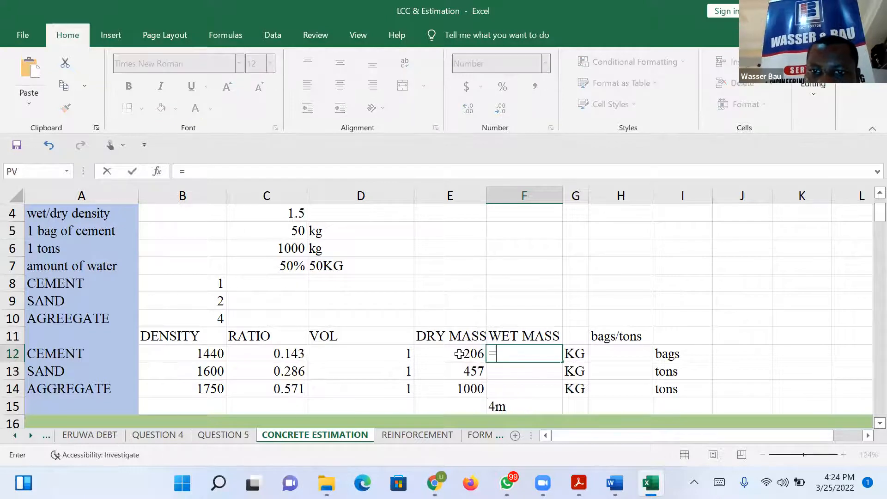
click(459, 354)
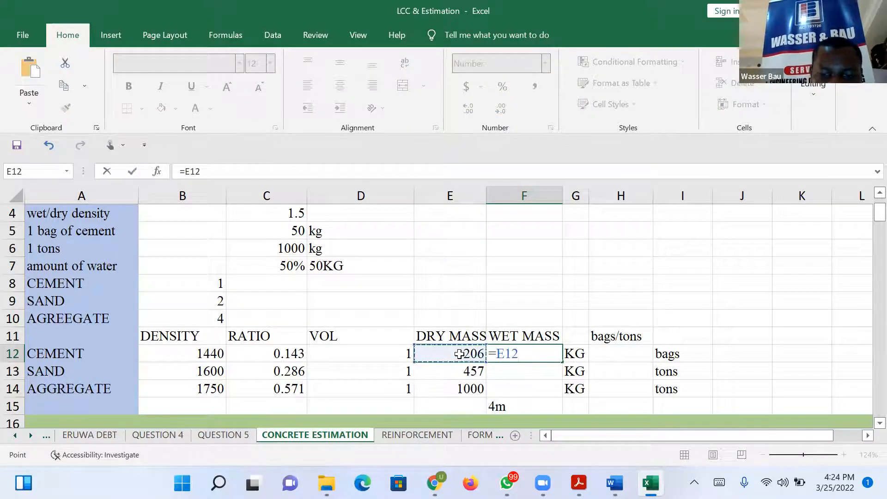
text(*)
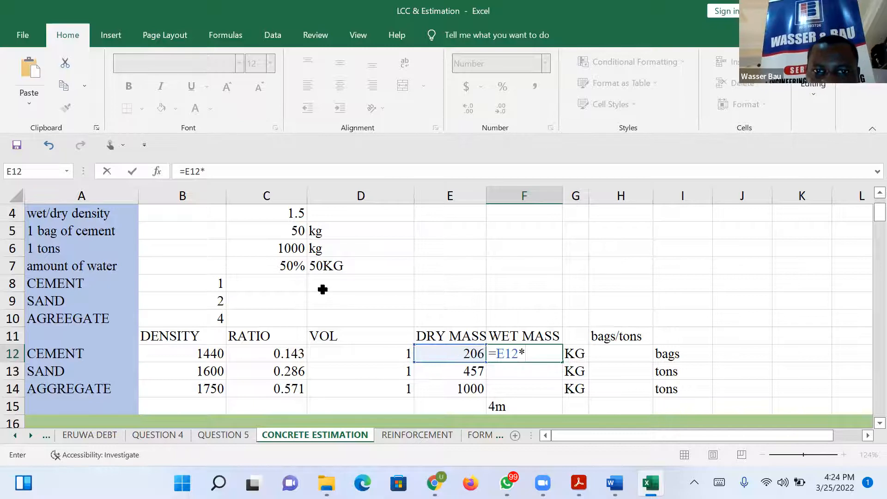
click(292, 213)
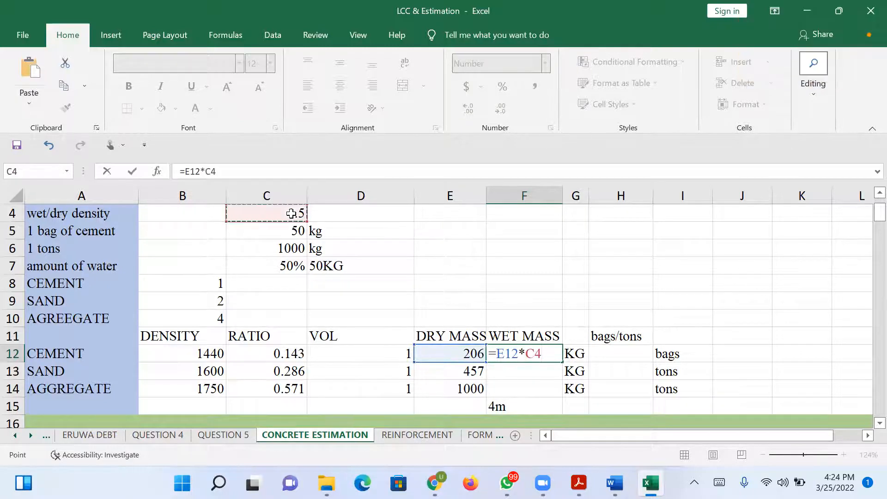
key(Return)
Make the C4 reference in F12 absolute, giving =E12*$C$4, and fill the wet mass formula down to F14.
click(543, 354)
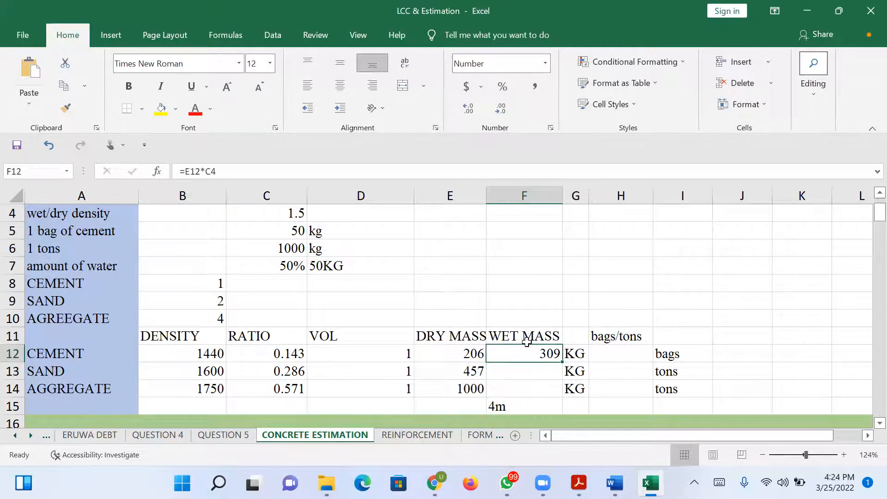
click(206, 171)
text($C)
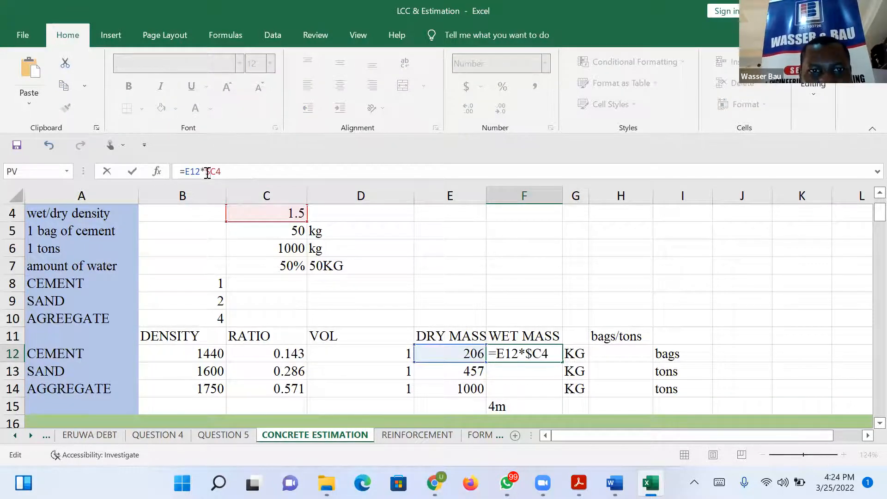
text($)
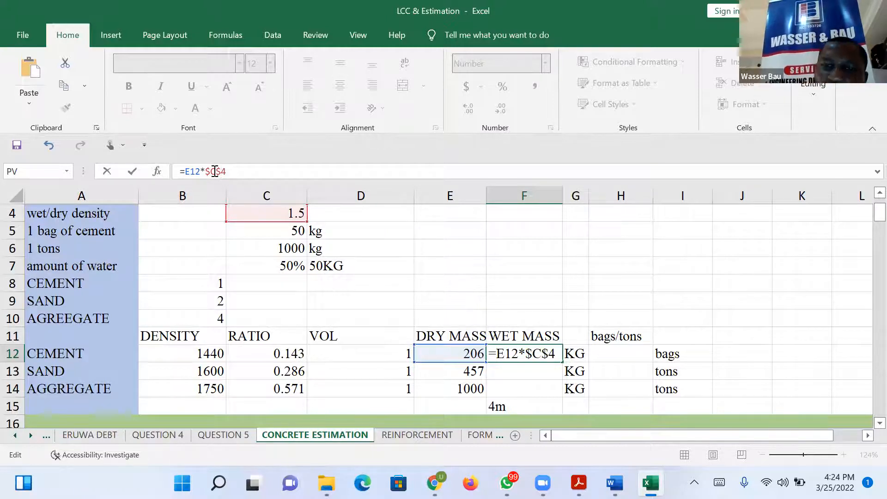
key(Return)
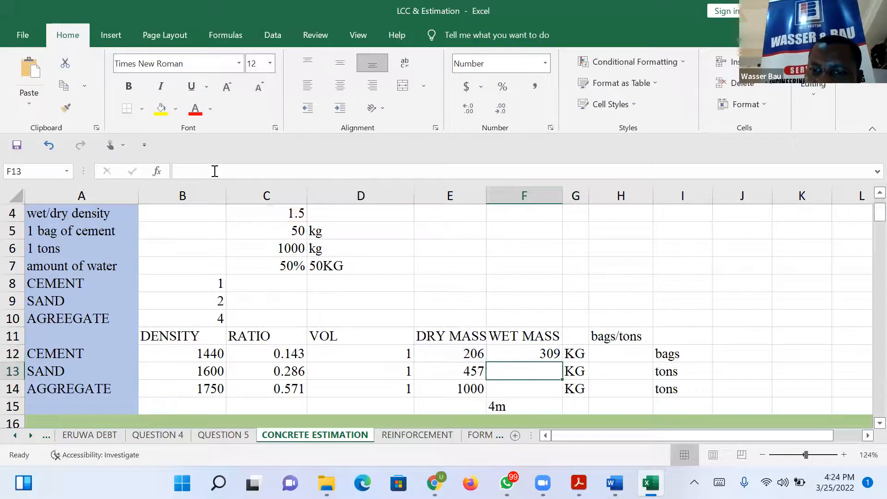
click(548, 355)
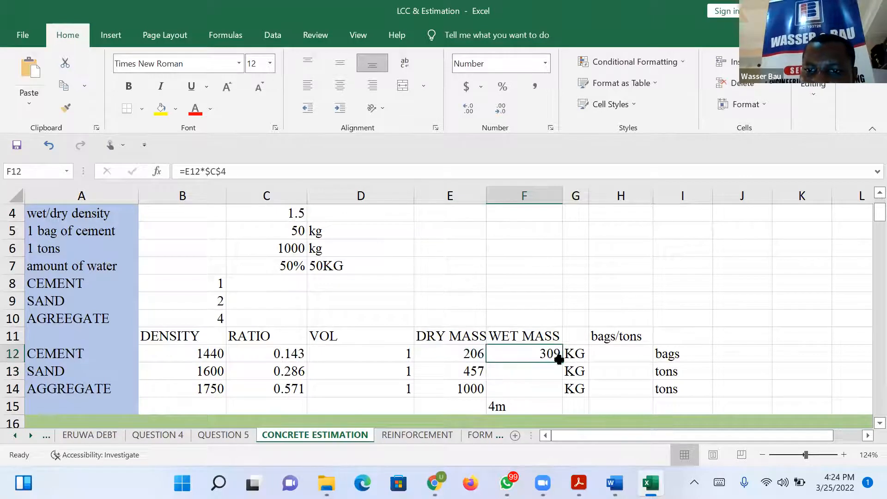
drag(563, 363, 559, 392)
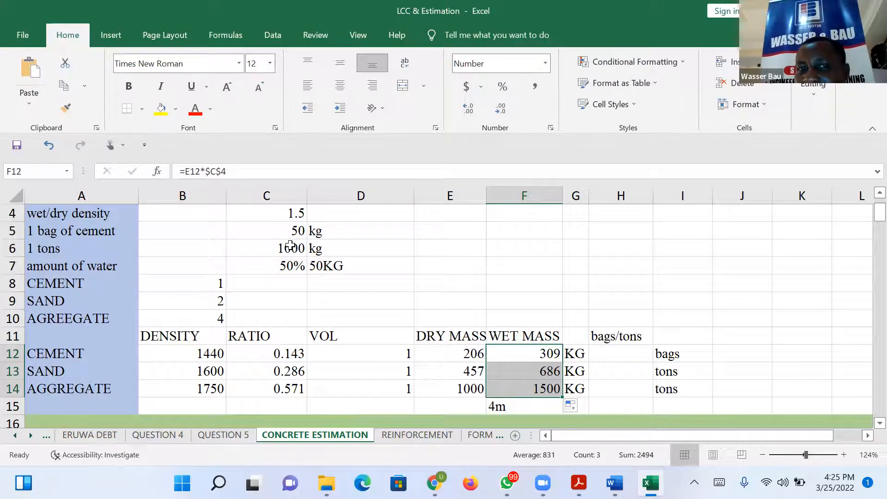
Enter the cement bags formula =F12/50 in H12, dividing the wet mass by the 50 kg bag weight.
click(619, 355)
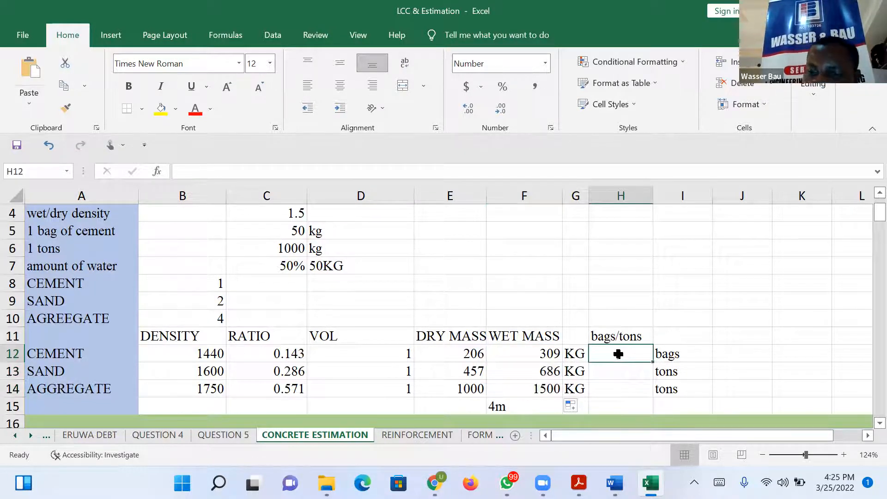
text(-)
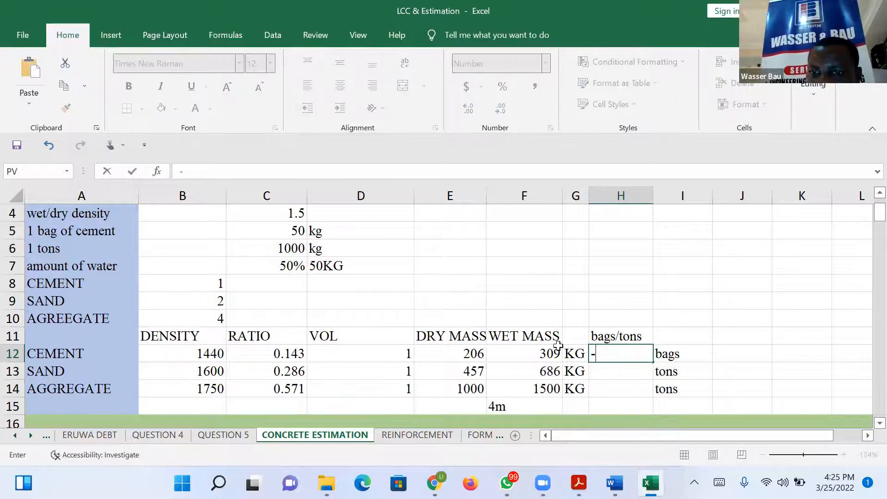
key(BackSpace)
text(=)
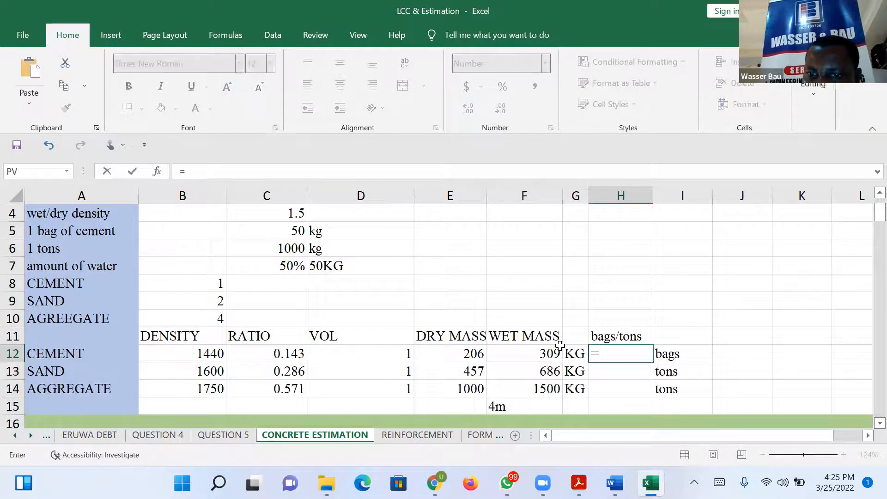
click(525, 353)
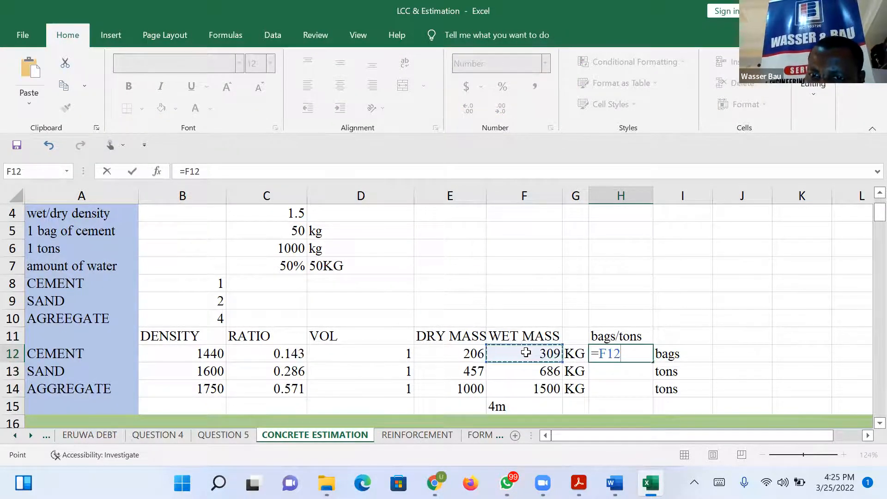
text(/50)
key(Return)
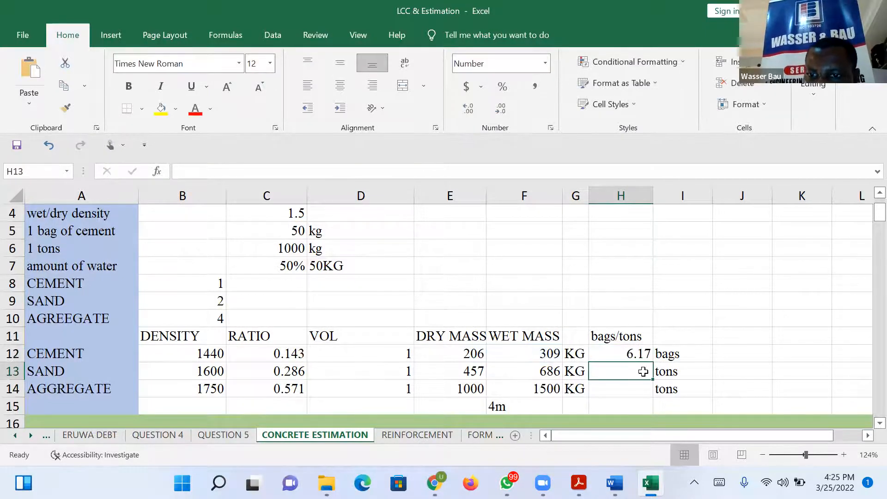
Fill the H12 bags formula down to the sand and aggregate rows, H13:H14, and select H12 again.
click(641, 355)
drag(652, 362, 656, 395)
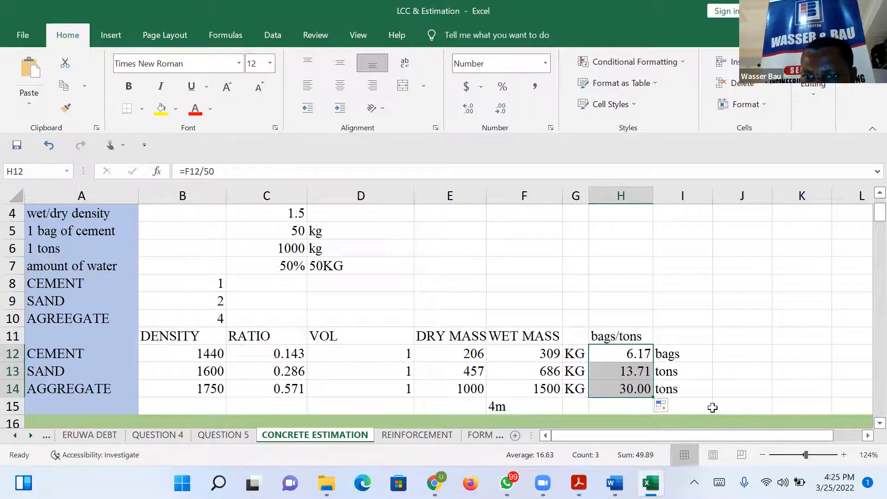
click(625, 355)
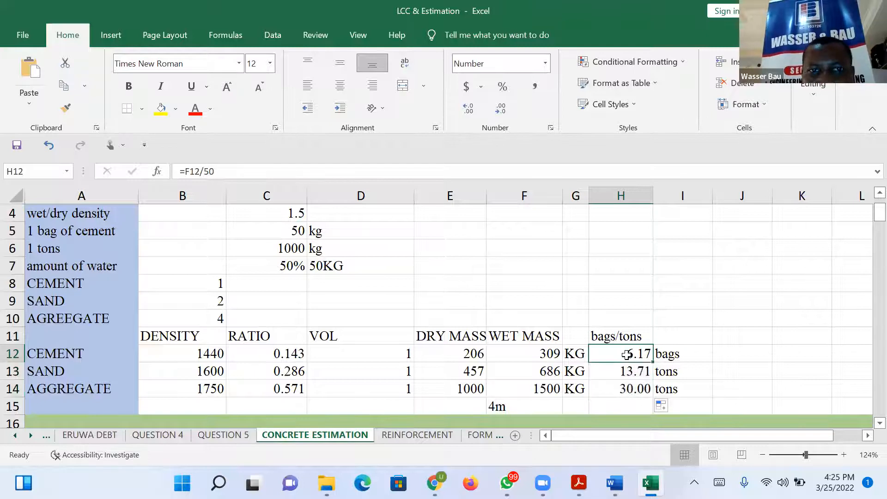
Replace the fixed 50 in the H12 cement bags formula with the bag weight cell, giving =F12/C5.
click(221, 175)
key(BackSpace)
key(BackSpace)
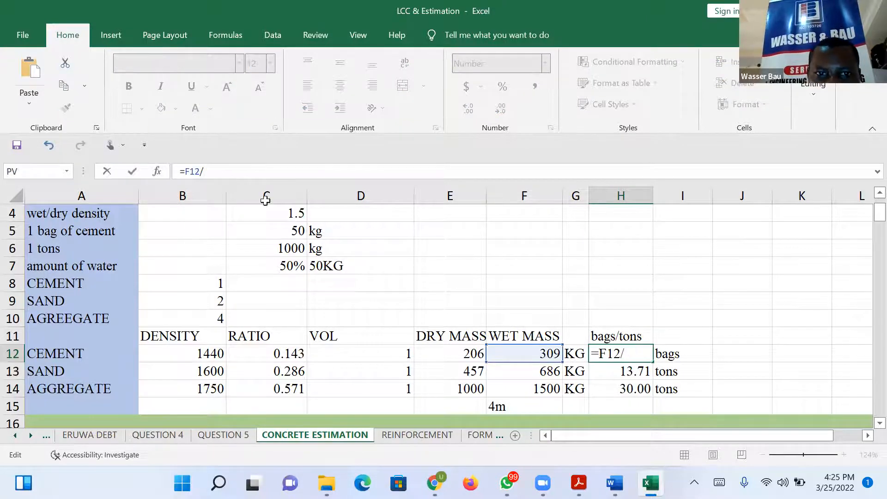
click(285, 230)
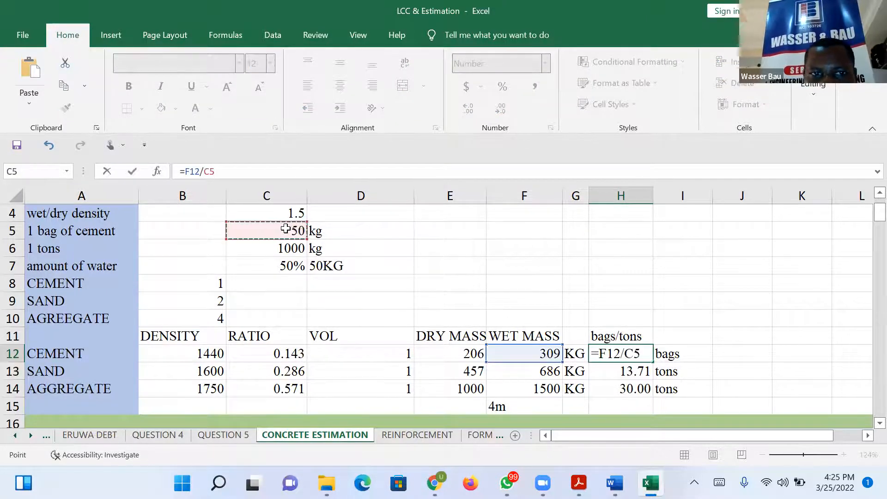
Make the C5 reference in H12 absolute, giving =F12/$C$5, and fill the formula down to H14.
click(205, 171)
text($)
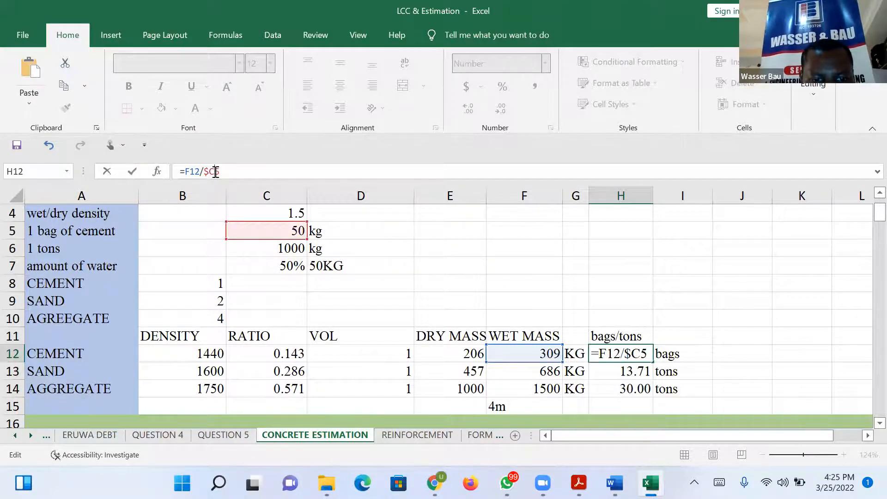
click(215, 172)
text($)
key(Return)
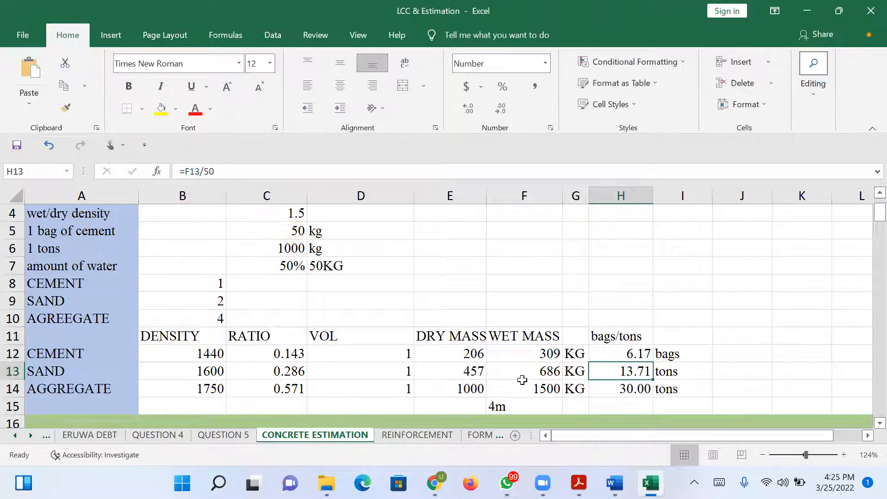
click(647, 355)
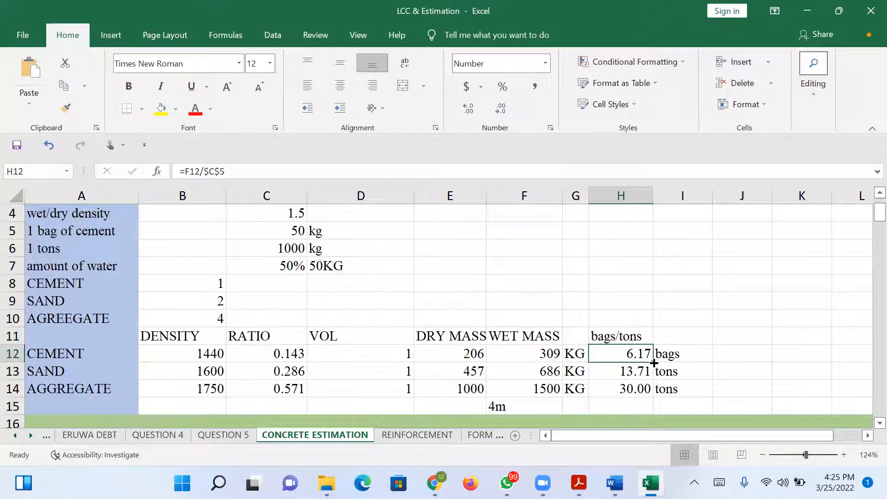
drag(652, 363, 654, 395)
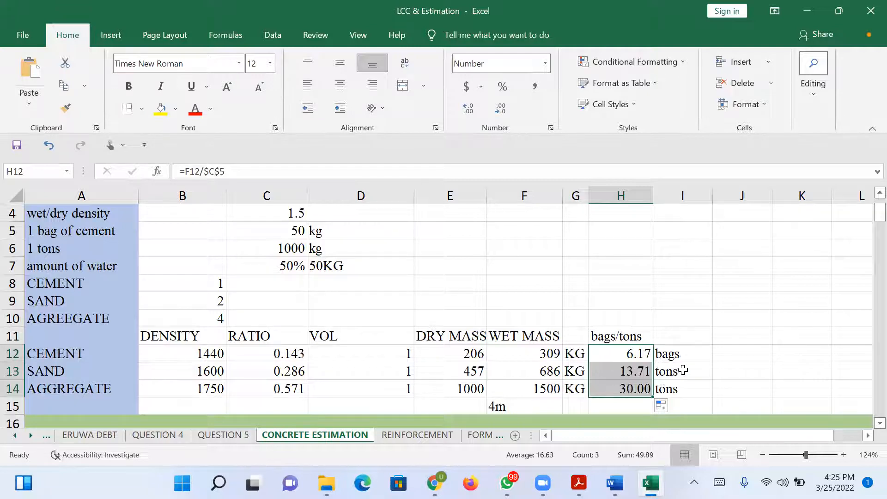
Change the sand formula in H13 to divide the wet mass by the one-ton weight, giving =F13/C6.
click(647, 370)
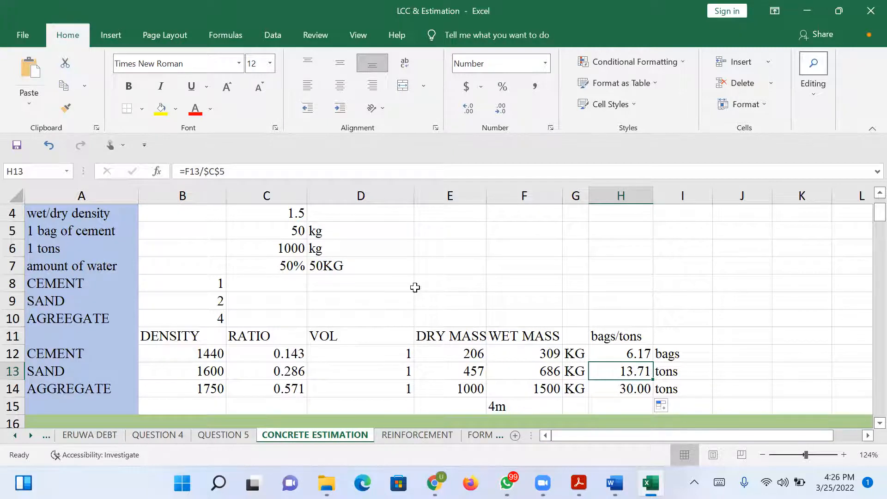
click(236, 172)
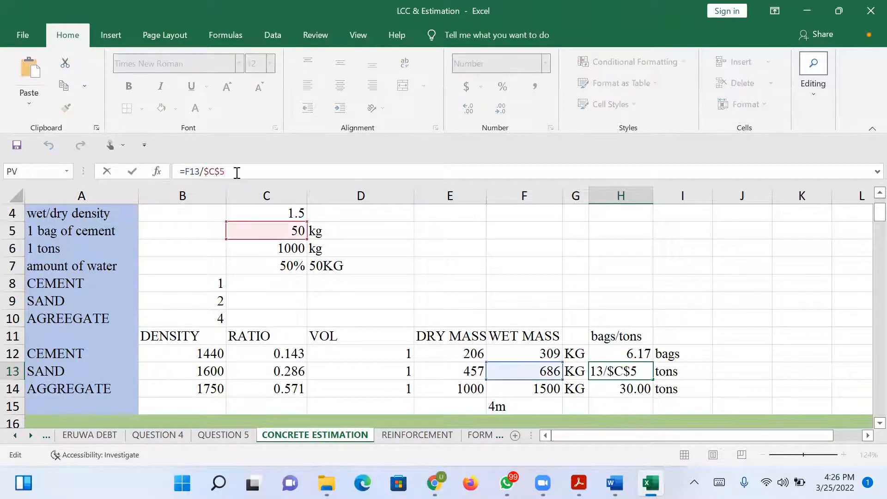
key(BackSpace)
key(BackSpace)
key(BackSpace)
key(BackSpace)
key(BackSpace)
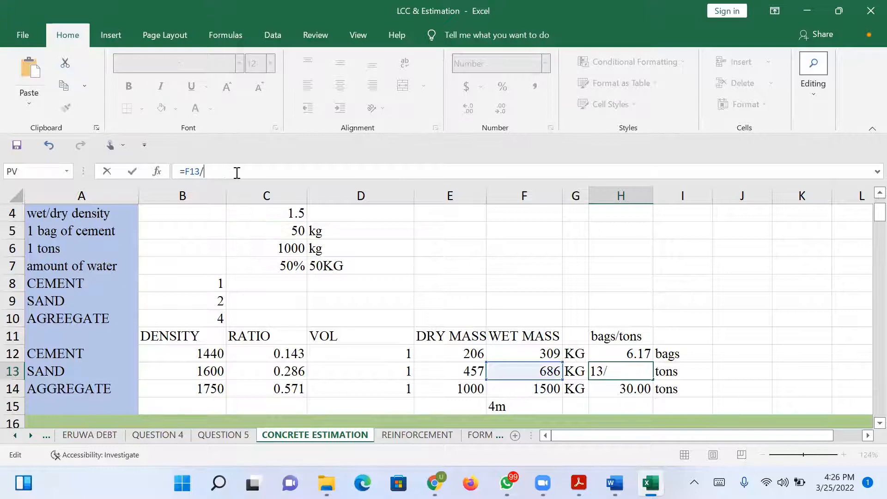
click(289, 254)
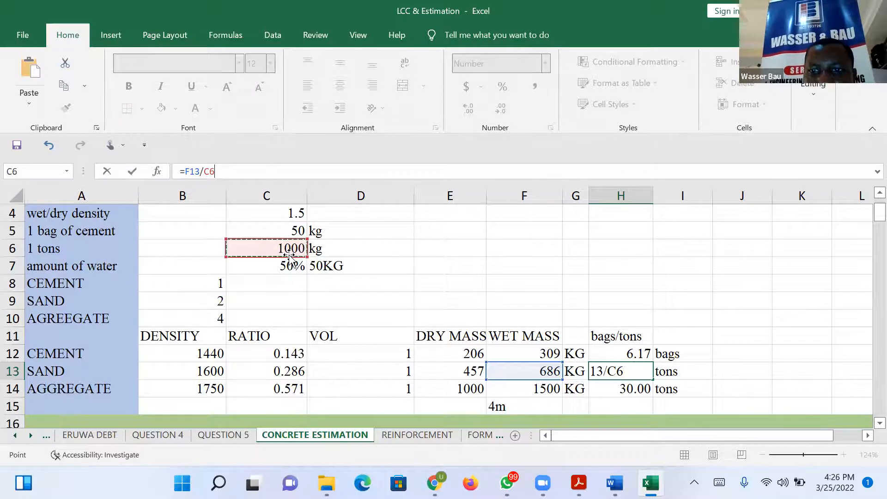
key(Return)
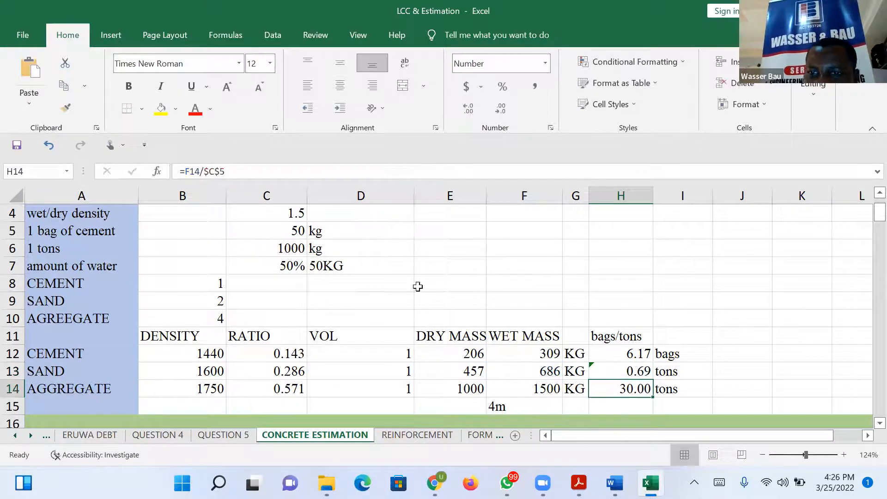
Make the C6 reference in H13 absolute, giving =F13/$C$6, and fill the tons formula down to the aggregate row, H14.
click(637, 370)
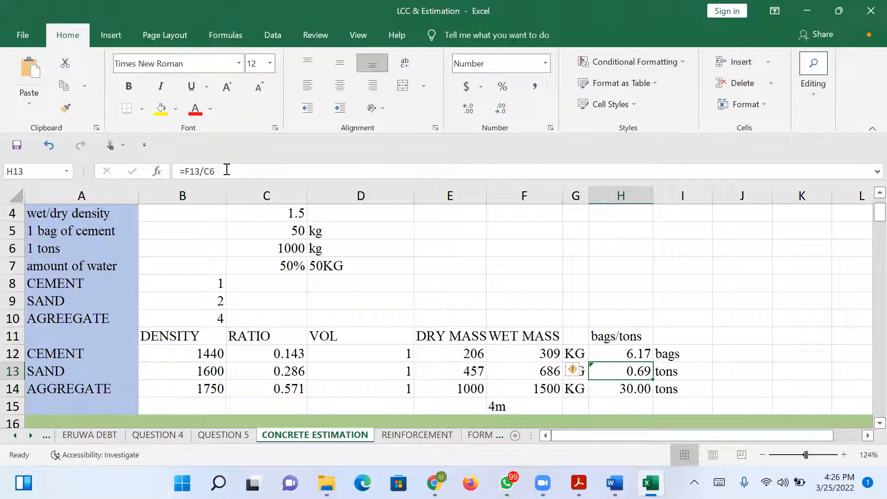
click(206, 172)
text($C$)
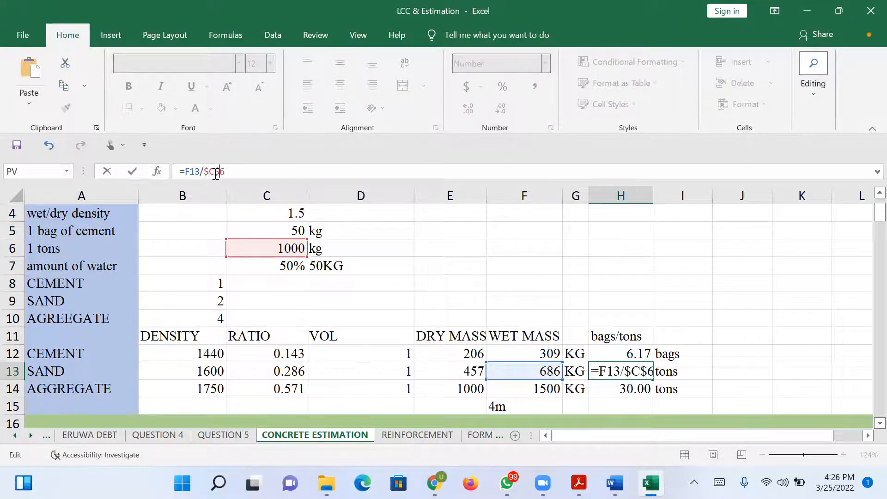
key(Return)
click(644, 371)
drag(651, 378, 653, 396)
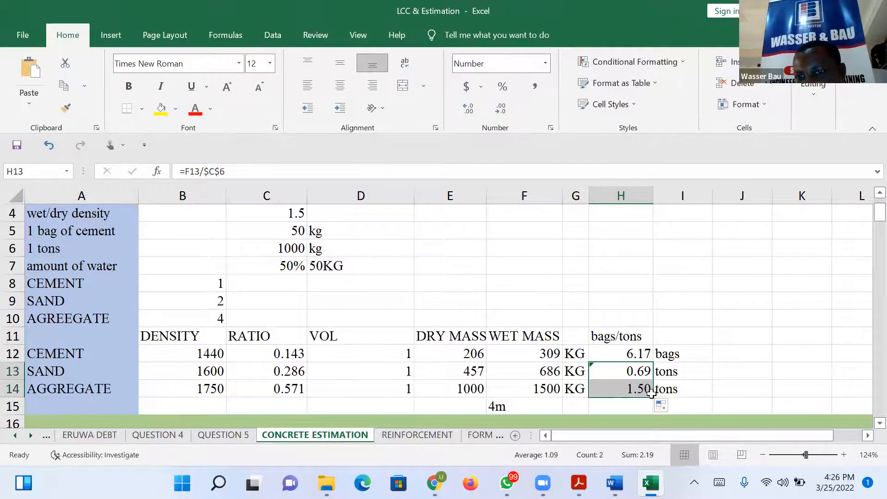
click(735, 348)
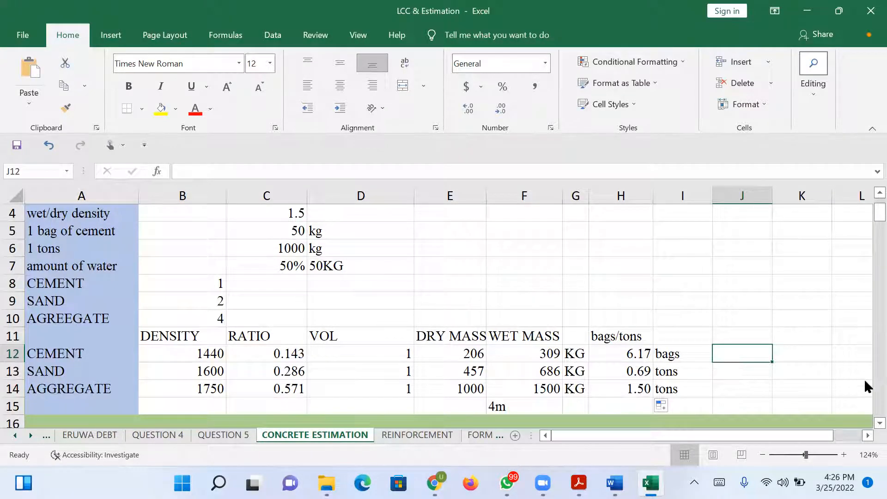
Set the concrete volume in C17, below the material table, to 2.25 m3.
scroll(865, 419, down, 2)
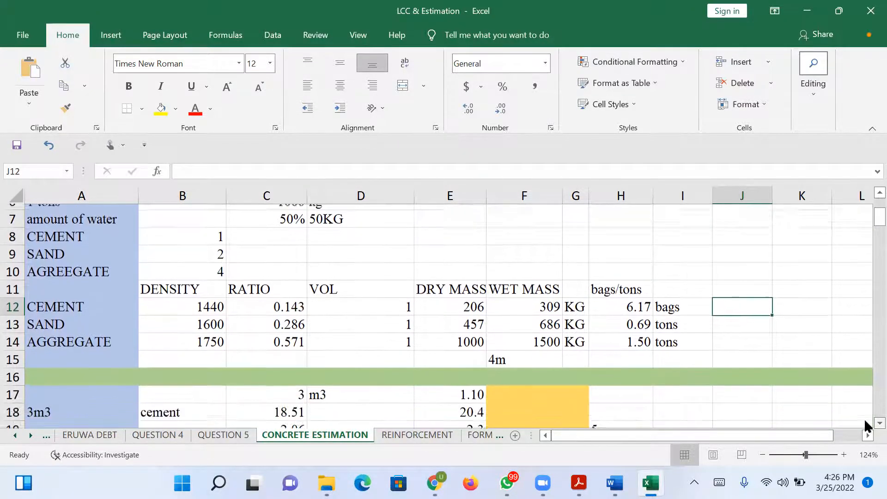
scroll(865, 424, down, 1)
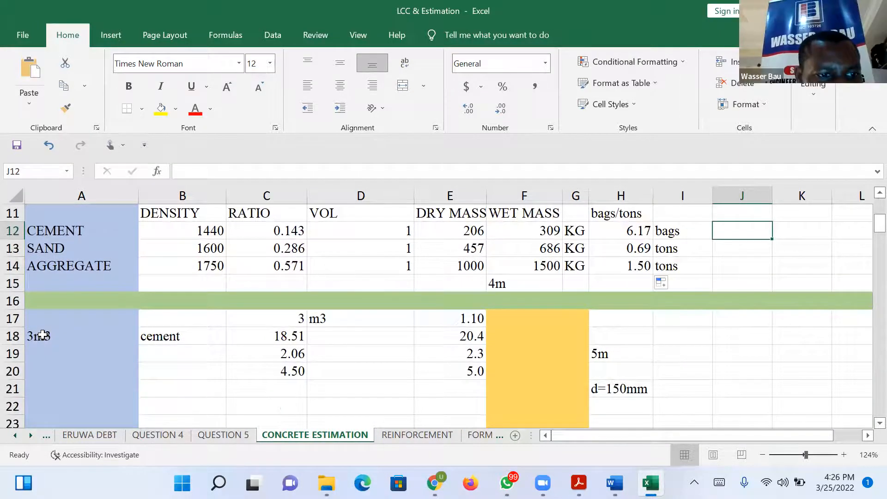
click(42, 335)
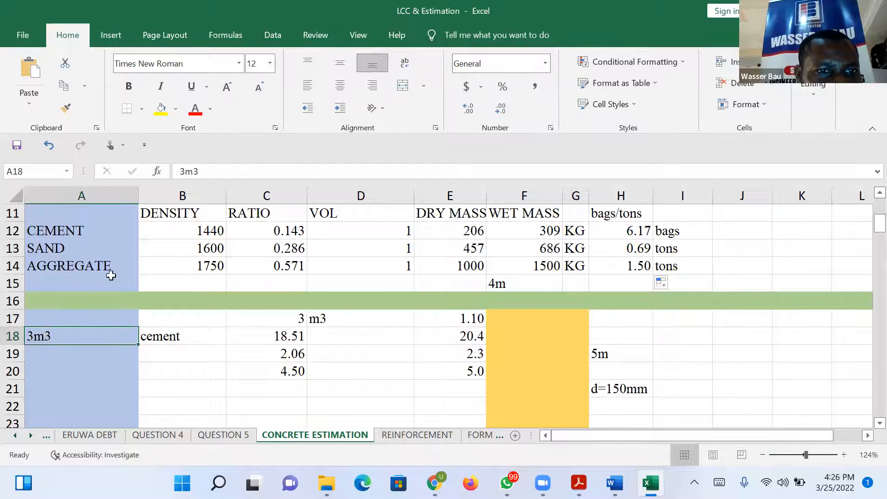
click(301, 328)
key(Down)
key(Down)
click(290, 317)
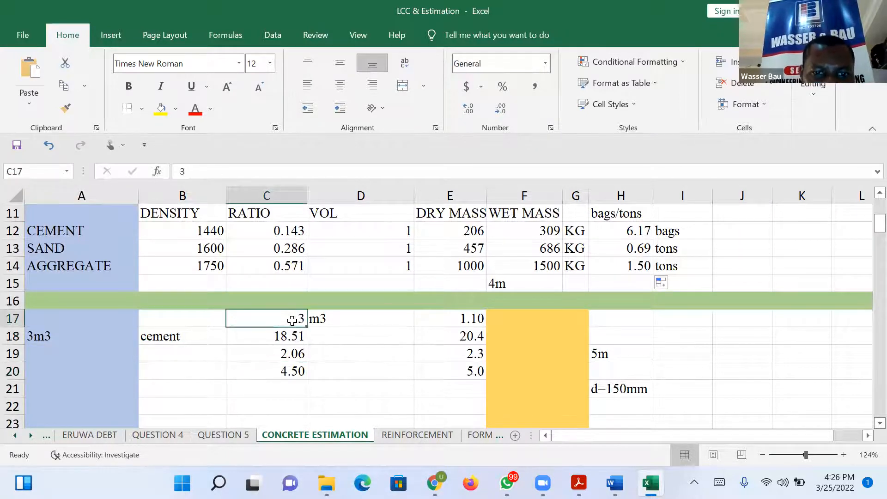
text(2.25)
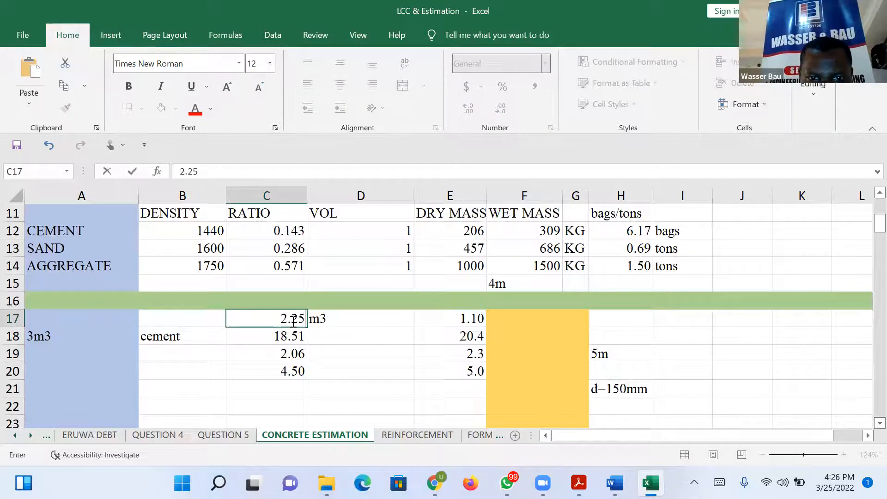
key(Return)
Change the volume label in A18 to 2.25m3.
click(46, 336)
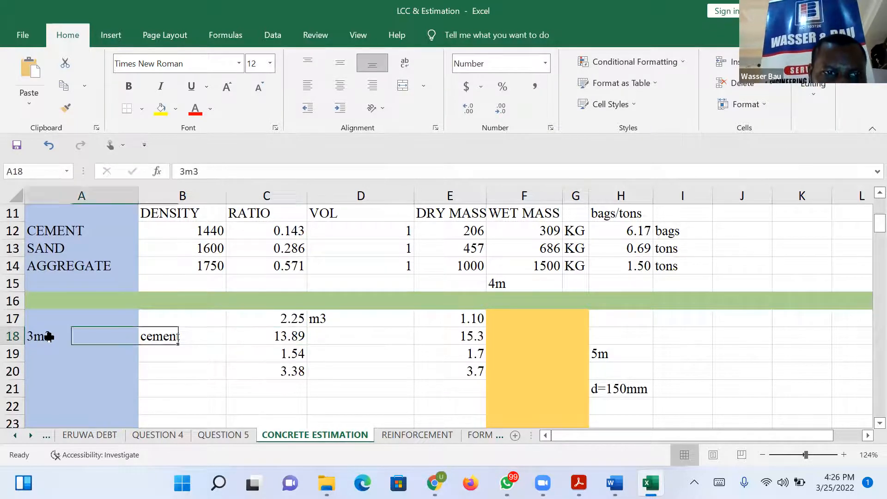
click(183, 171)
key(BackSpace)
text(2.25)
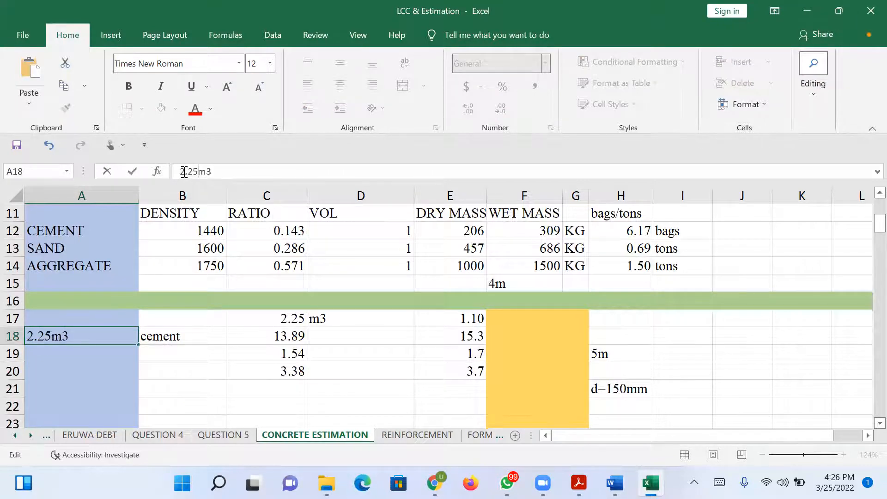
key(Return)
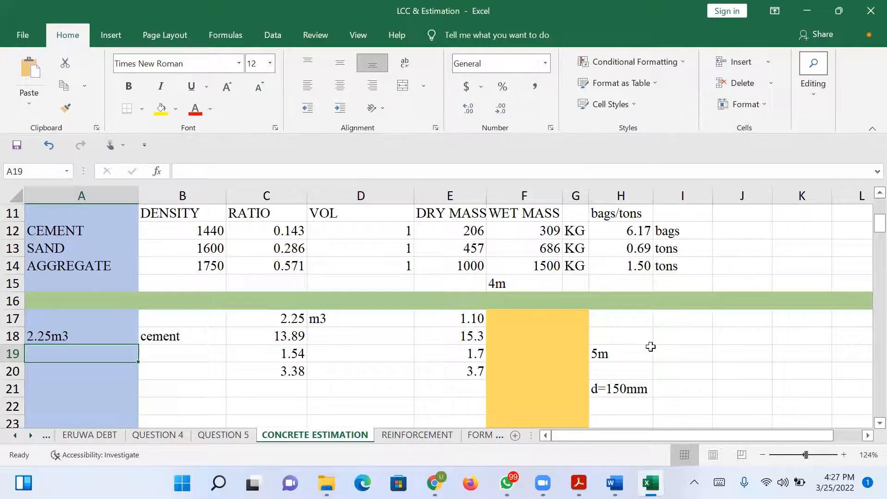
Enter the text bags in D18 as the unit of the cement quantity.
click(648, 348)
mouse_move(864, 215)
mouse_down()
mouse_move(864, 234)
mouse_move(864, 216)
mouse_move(864, 225)
mouse_up()
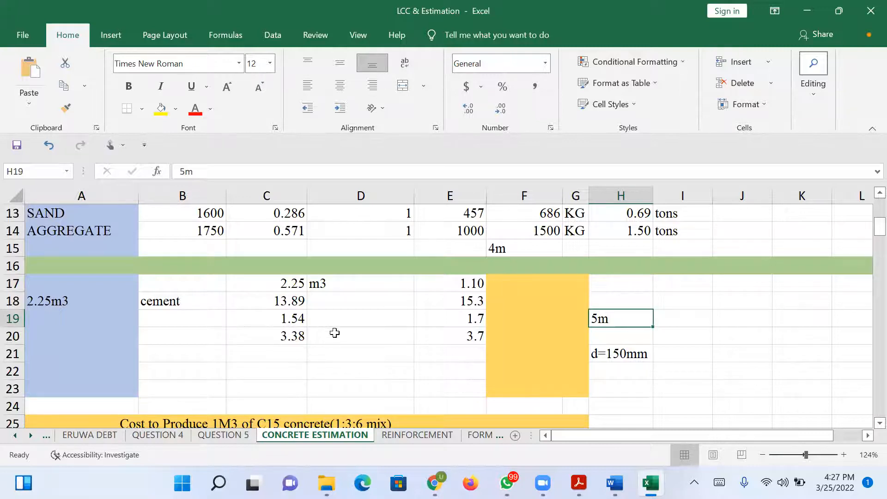
click(293, 300)
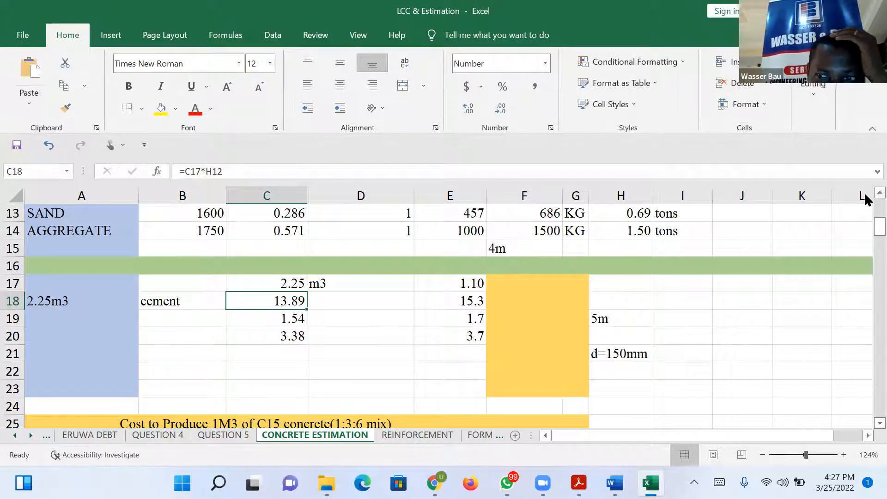
scroll(864, 193, up, 1)
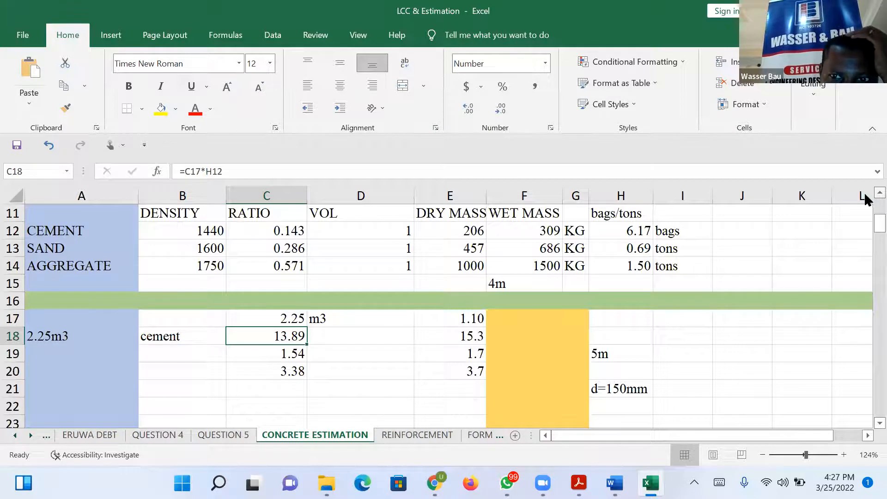
click(359, 337)
text(bags)
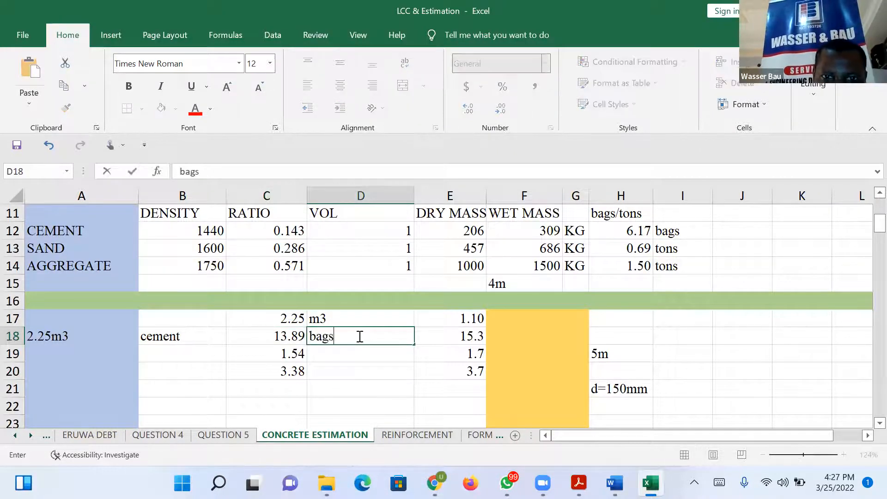
Link the sand quantity's unit in D19 to the table's unit with =I13 and fill it down to D20.
click(340, 358)
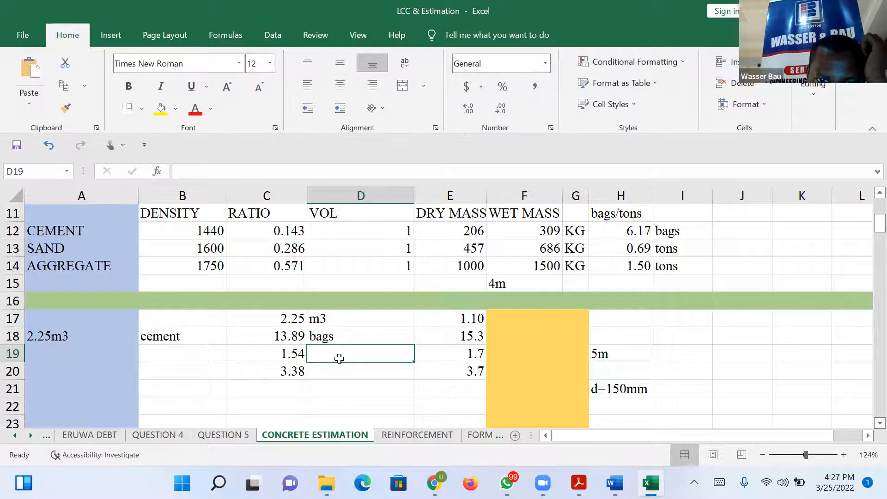
text(=)
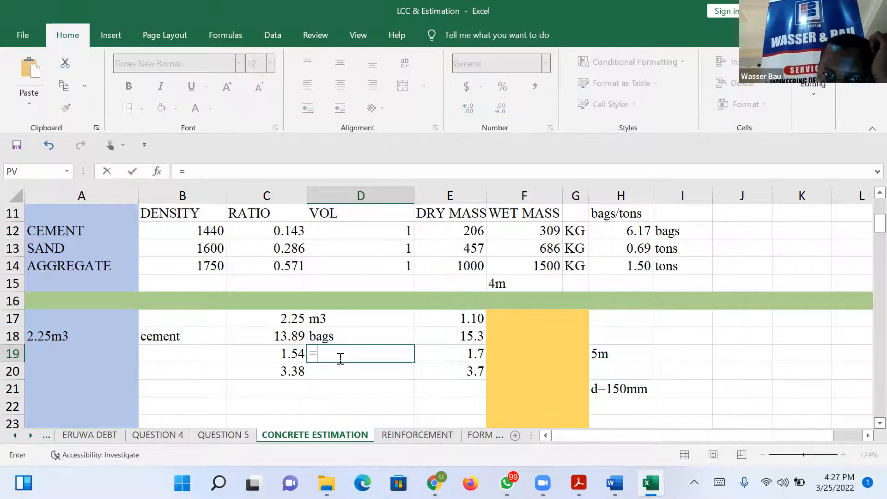
click(682, 245)
key(Return)
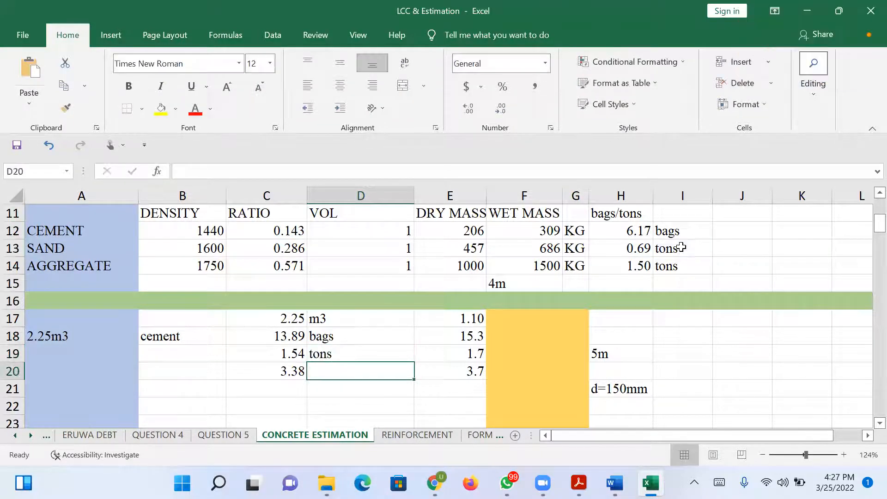
click(396, 356)
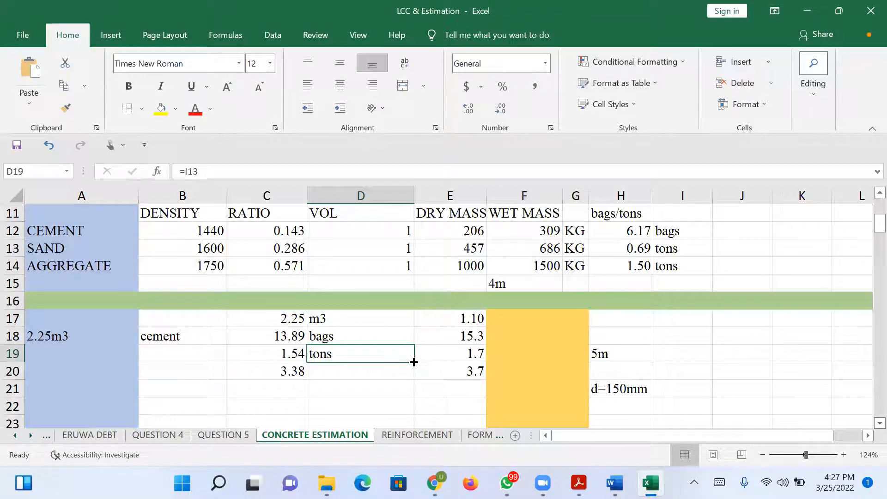
drag(414, 366, 410, 380)
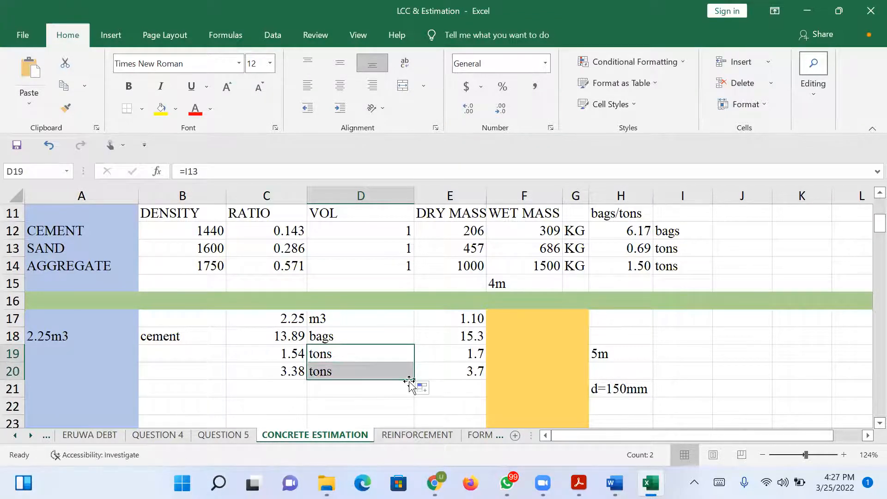
Link the cement quantity's unit in D18 to the material table's cement unit with =I12.
click(361, 335)
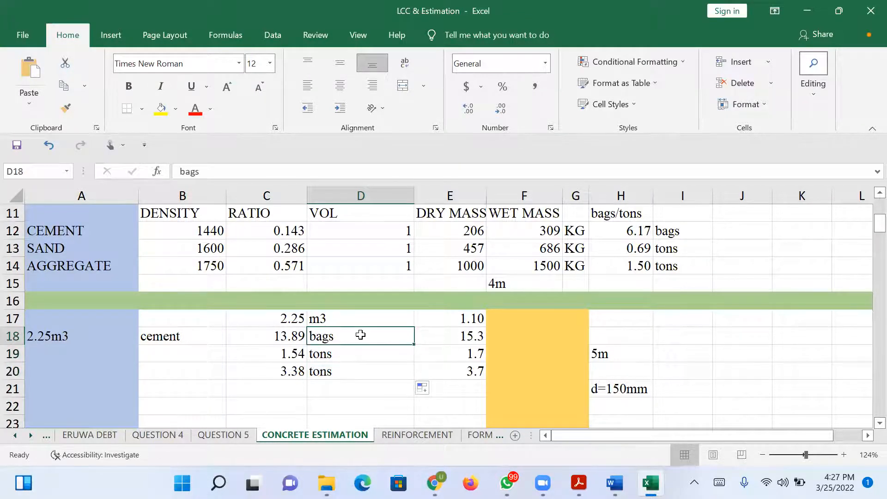
text(=)
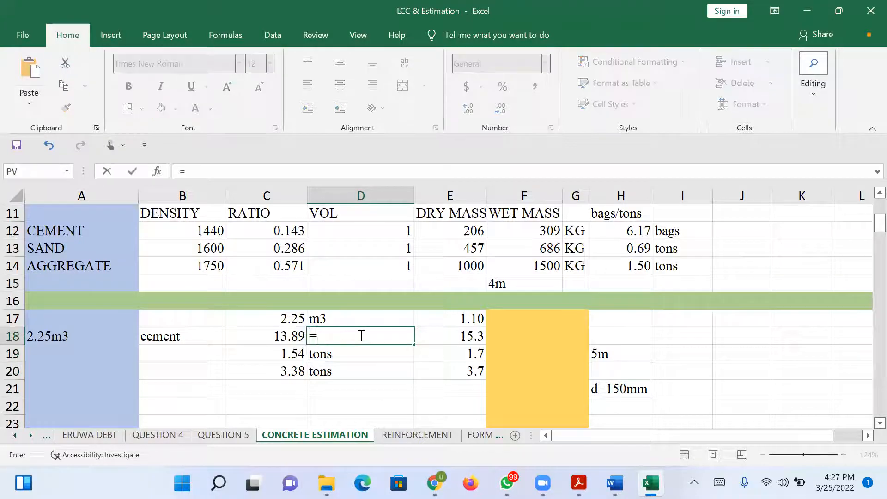
click(665, 233)
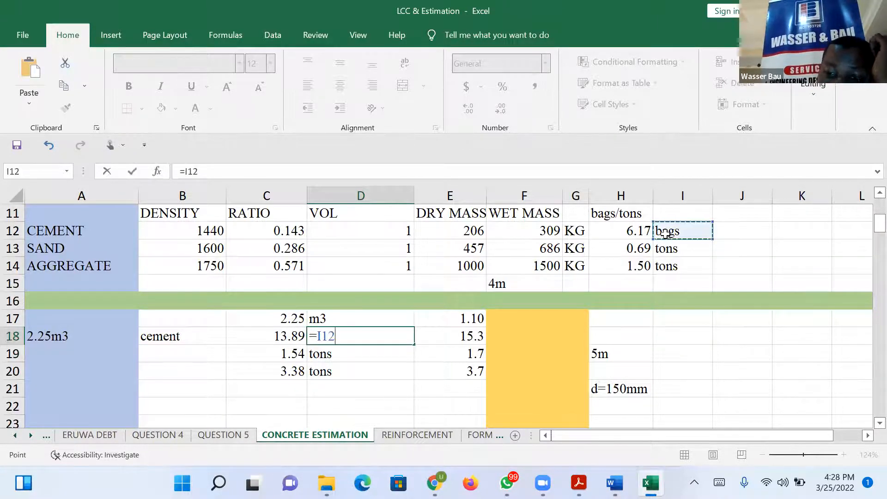
key(Return)
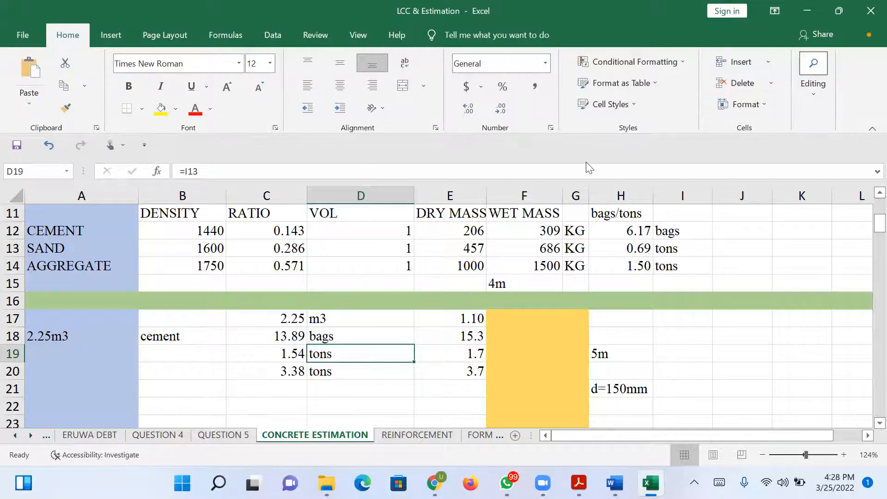
Replace the 4m width label above the orange slab with a centred 3m label in F16, leaving F15 empty.
click(507, 283)
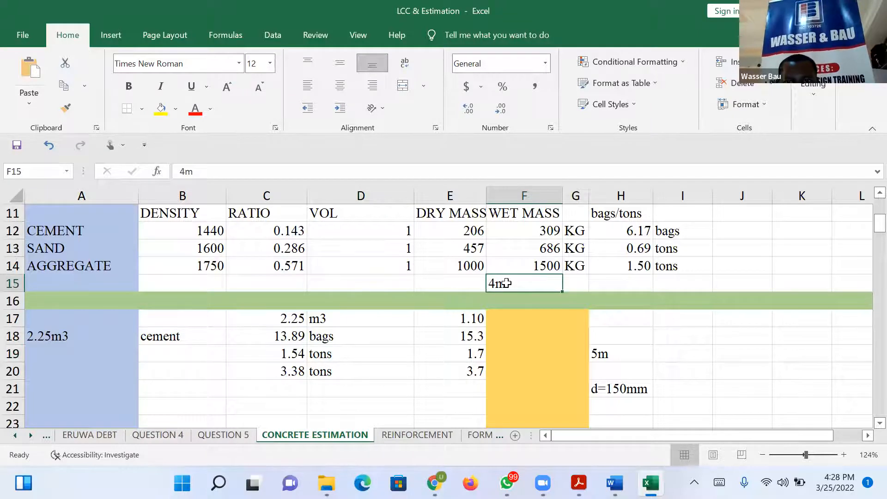
text(3m)
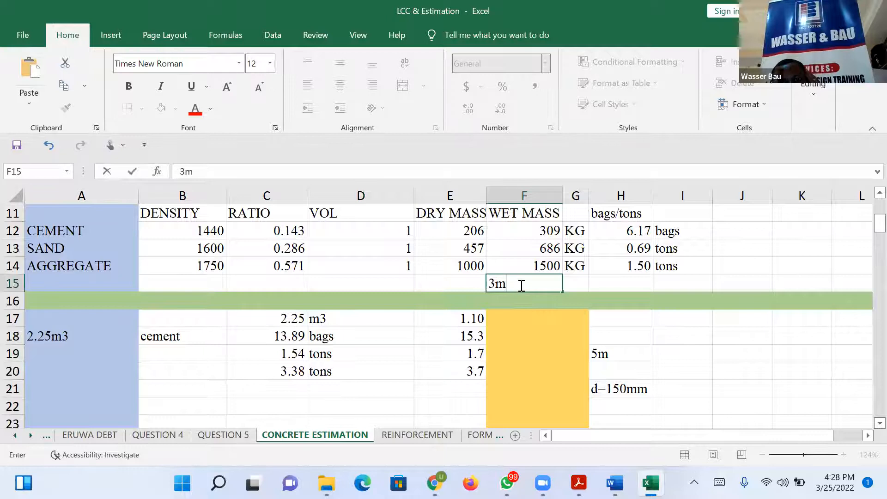
click(556, 299)
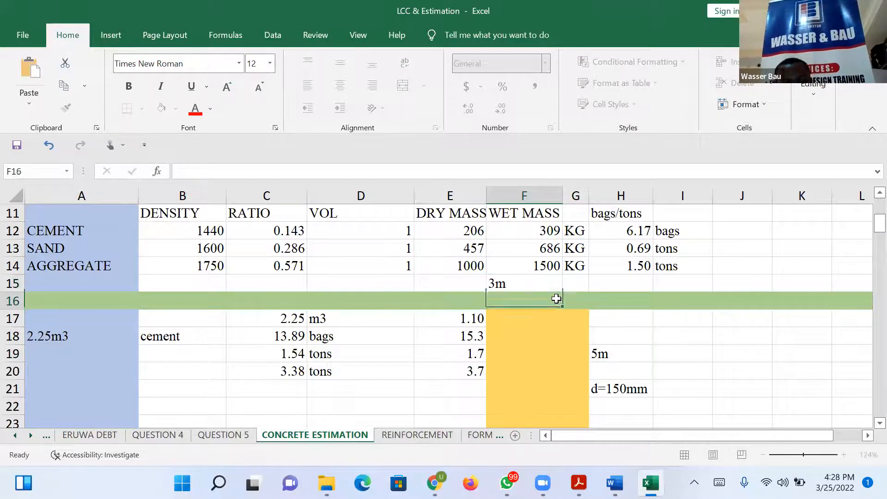
text(3m)
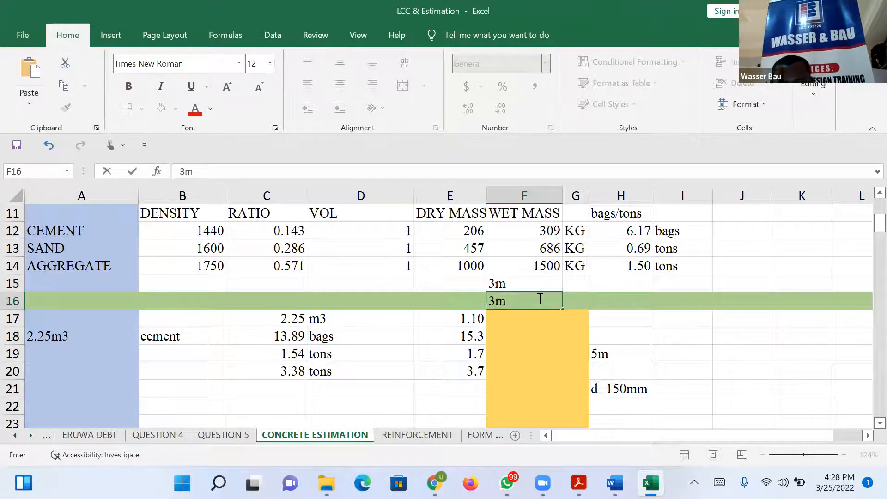
click(532, 281)
key(Delete)
click(517, 301)
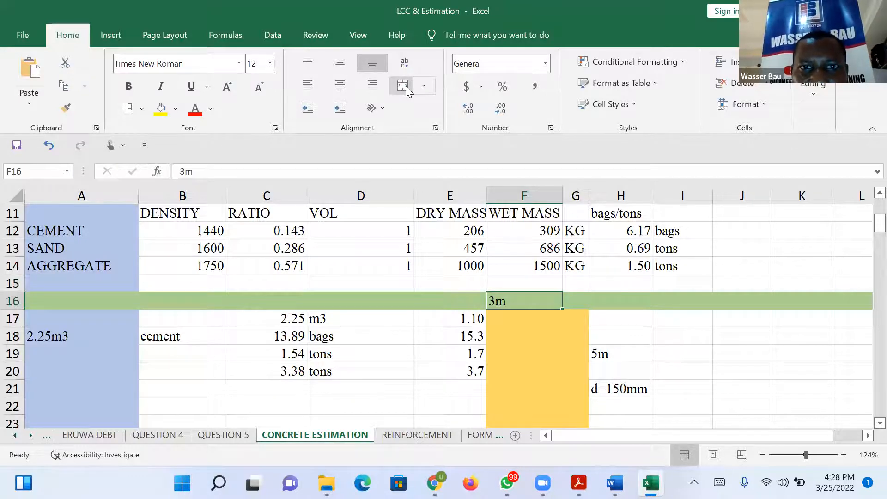
click(339, 85)
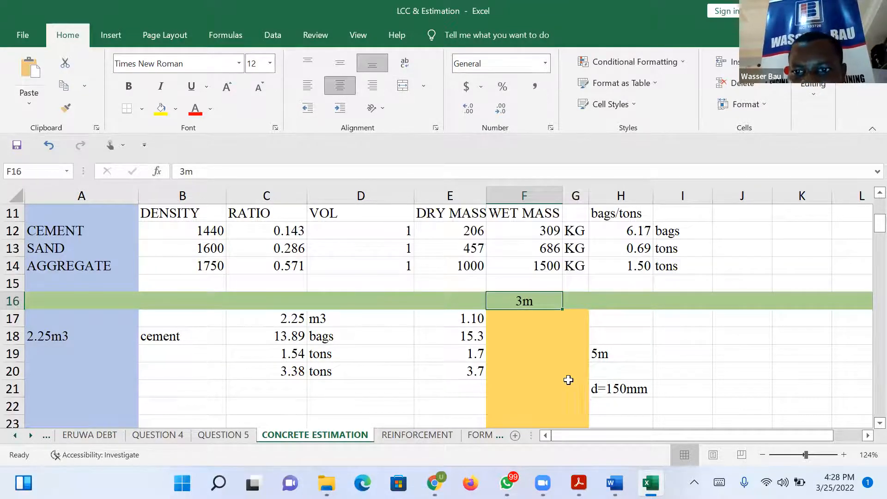
Copy the depth label d=150mm from H21 into the orange slab at F19 and clear the original.
click(619, 390)
key(ctrl+c)
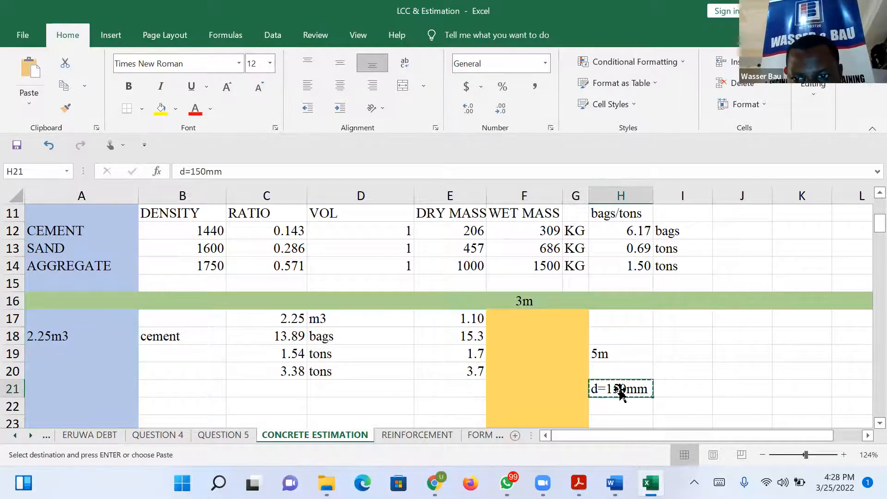
click(539, 355)
key(ctrl+v)
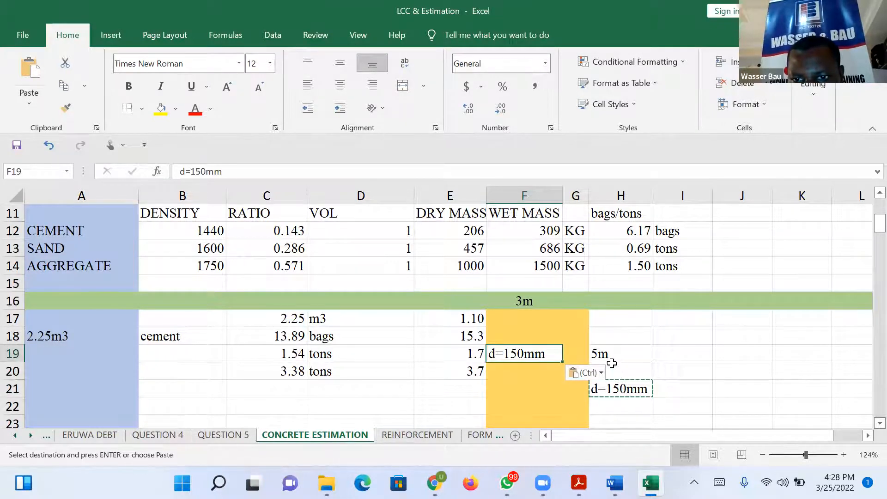
click(630, 390)
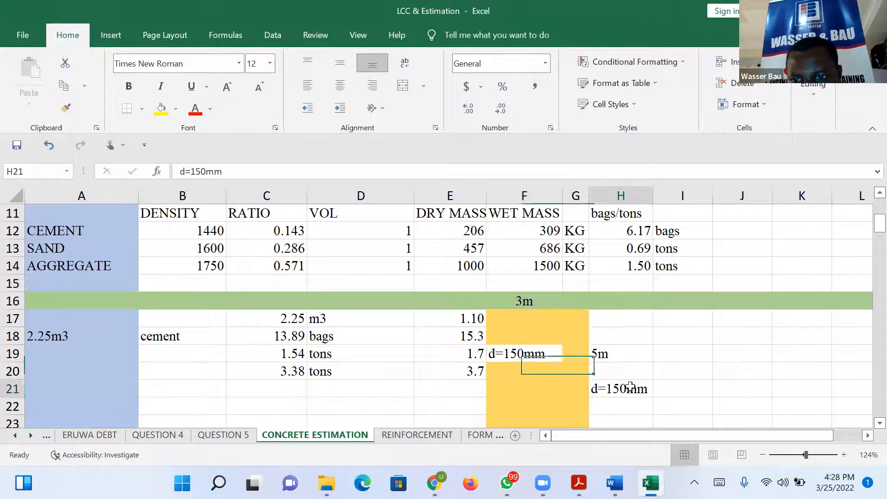
key(Delete)
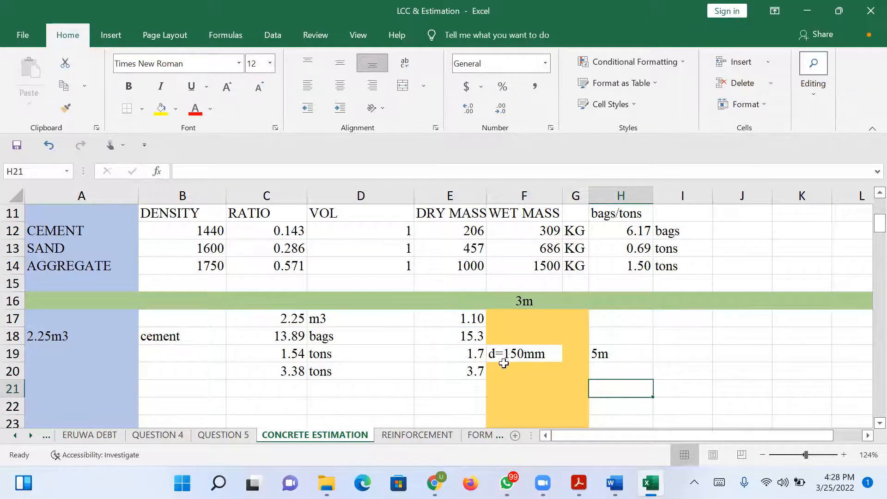
Enter the label waste in H17, to the right of the orange slab.
click(645, 358)
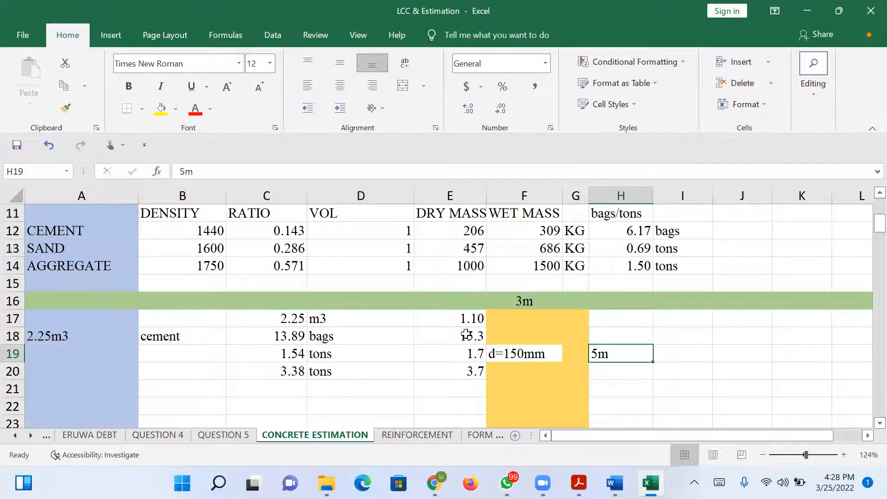
click(464, 318)
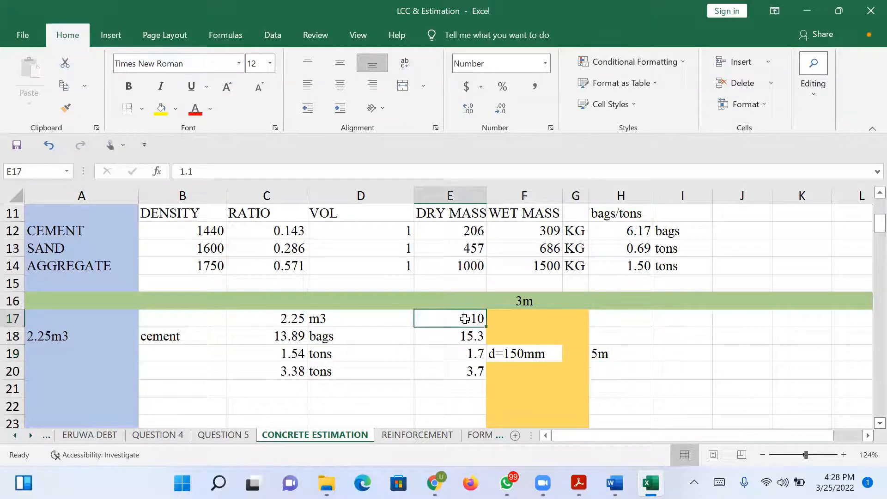
click(618, 316)
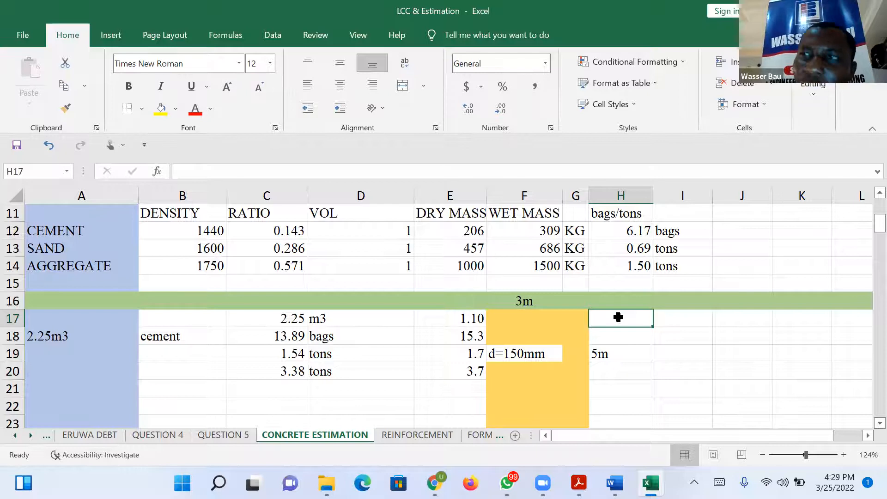
text(waste)
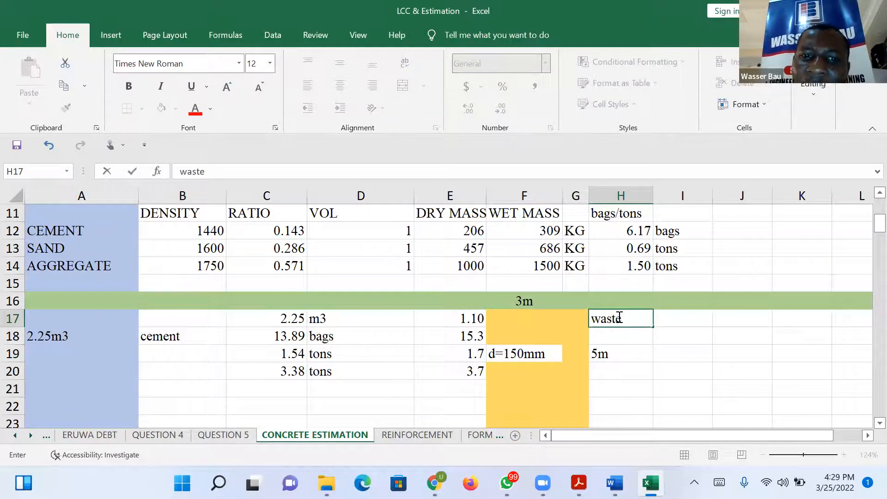
Clear the factored material quantities in E18:E20.
click(472, 342)
drag(472, 344, 472, 374)
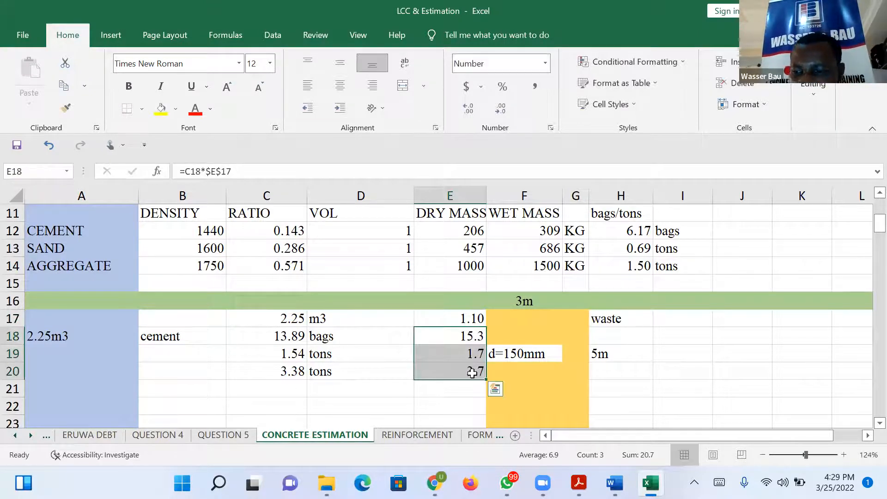
key(Delete)
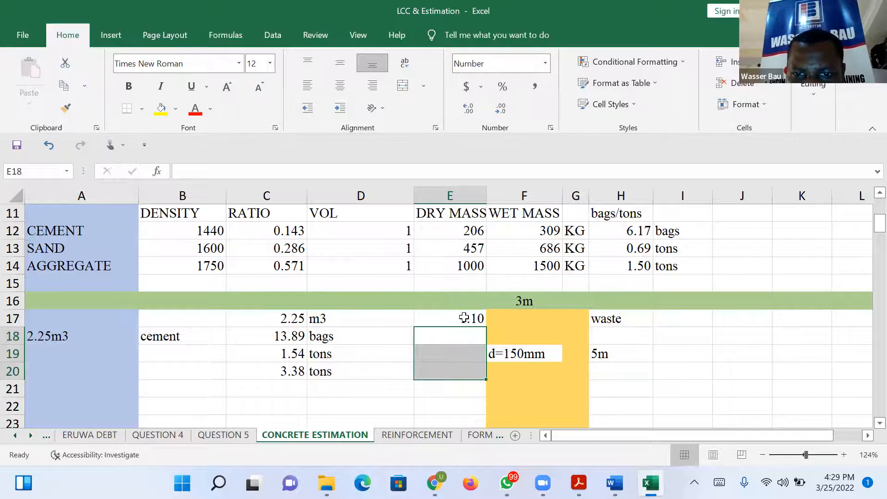
Add SF after m3 in D17, spaced over to sit next to the 1.10 factor.
click(405, 315)
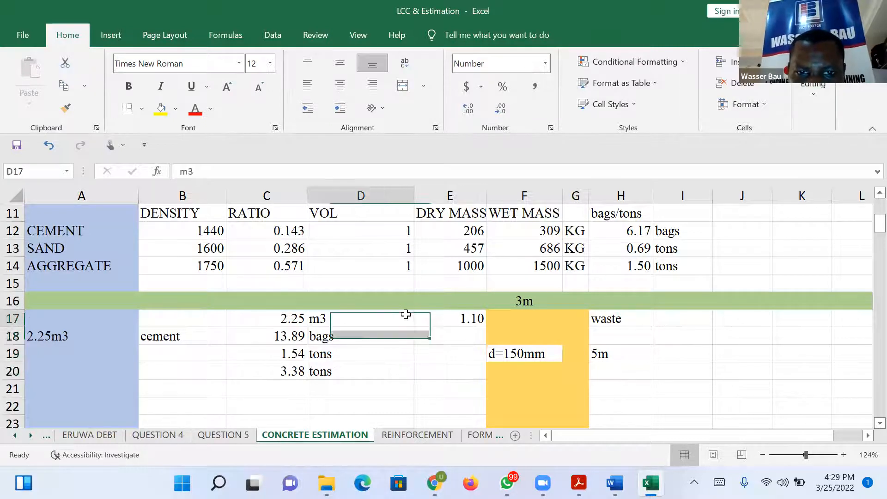
click(255, 176)
text(SF)
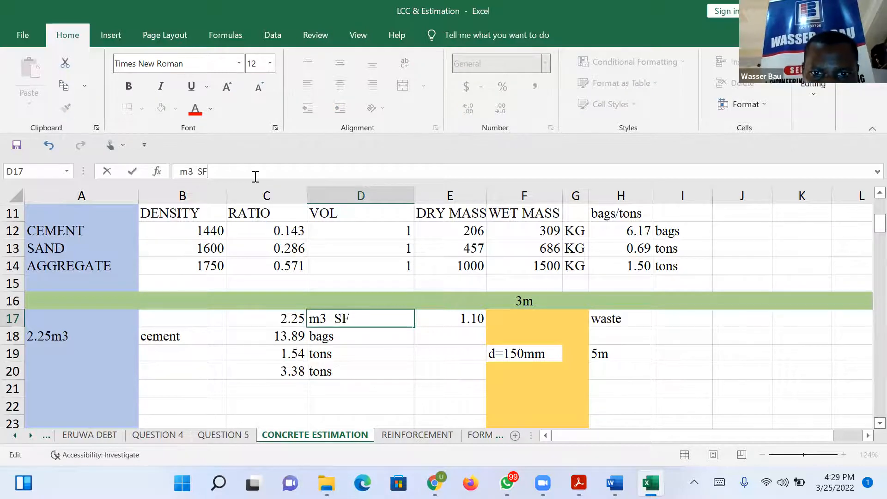
key(Return)
click(342, 315)
click(200, 171)
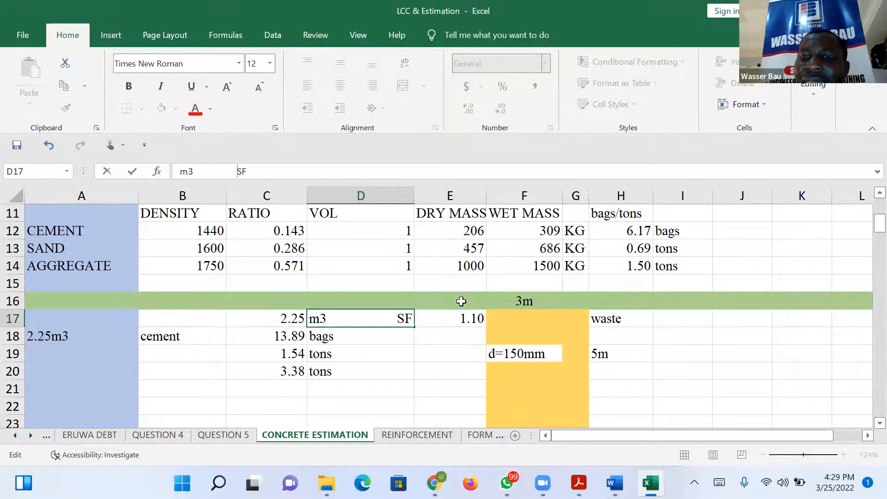
click(672, 371)
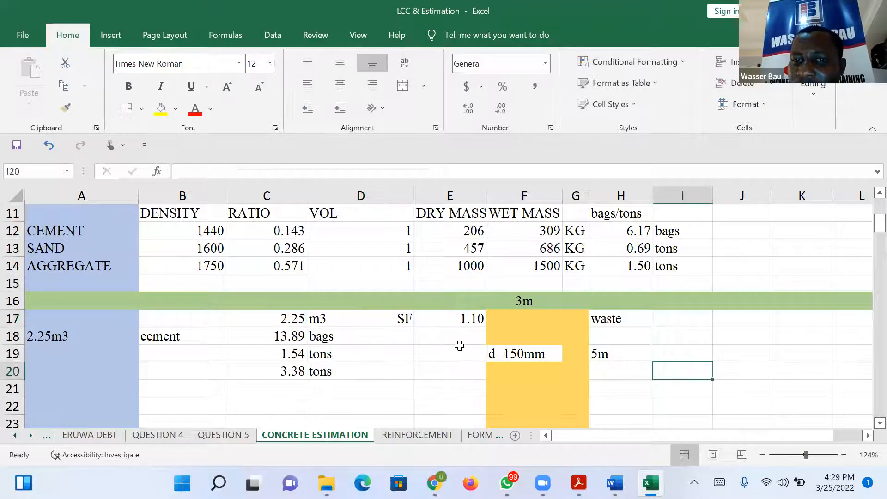
Calculate the cement quantity including waste in E18 by multiplying C18 by the safety factor in E17.
click(459, 346)
click(457, 338)
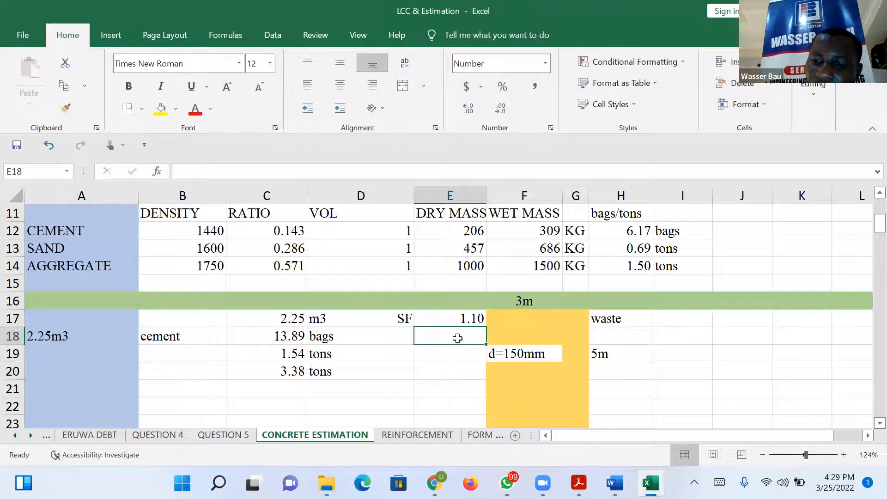
text(=)
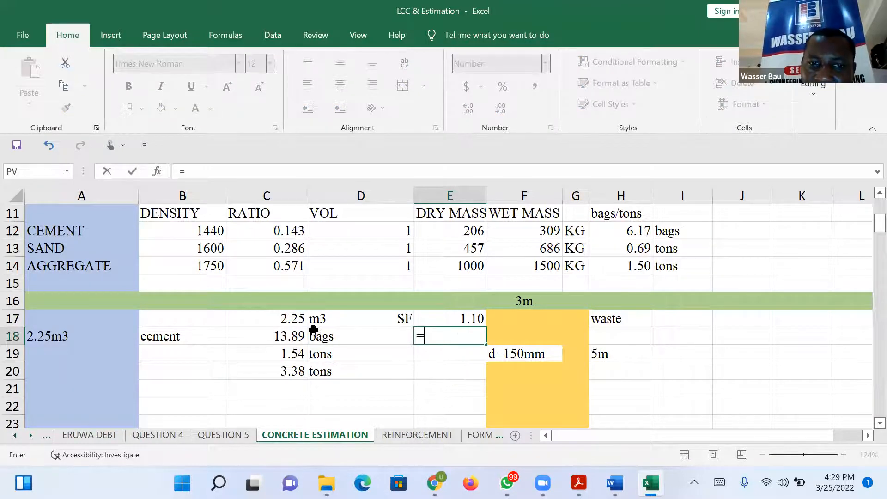
click(295, 334)
text(*)
click(454, 320)
key(Return)
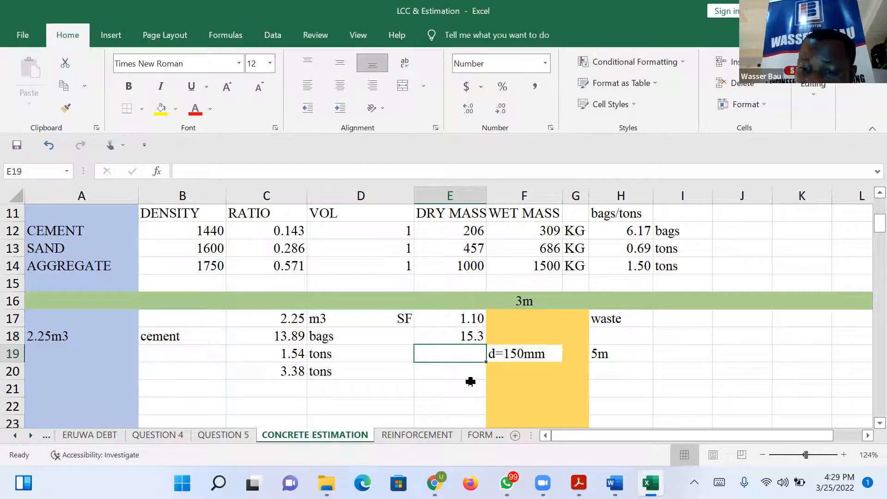
Calculate the sand quantity including waste in E19 by multiplying C19 by the safety factor in E17.
text(=)
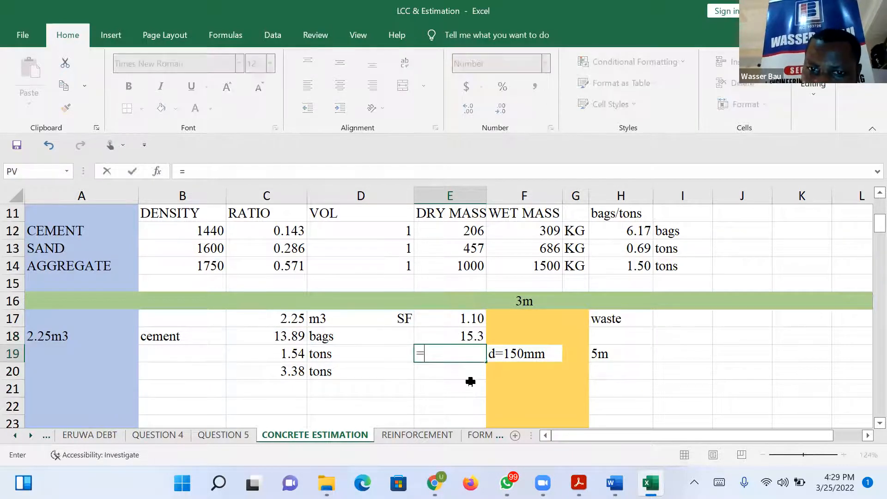
click(297, 353)
text(*)
click(452, 319)
key(Return)
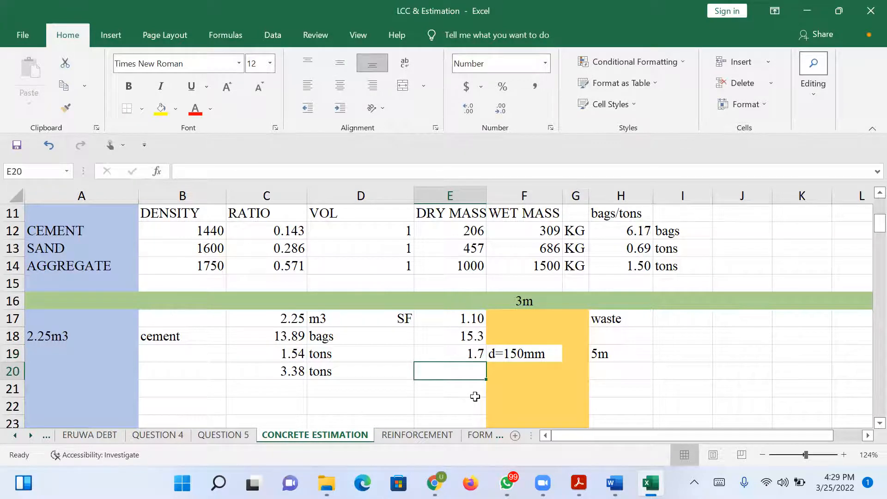
Calculate the aggregate quantity including waste in E20 by multiplying C20 by the safety factor in E17.
text(=)
click(287, 368)
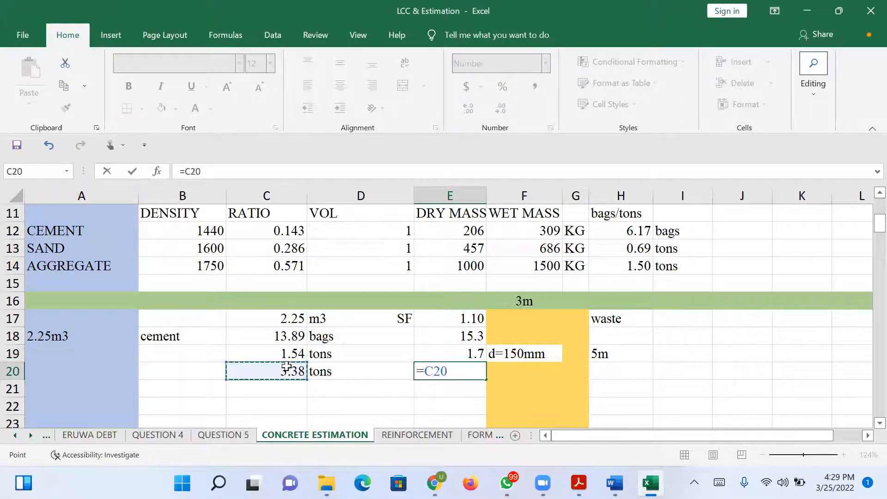
text(*)
click(457, 317)
key(Return)
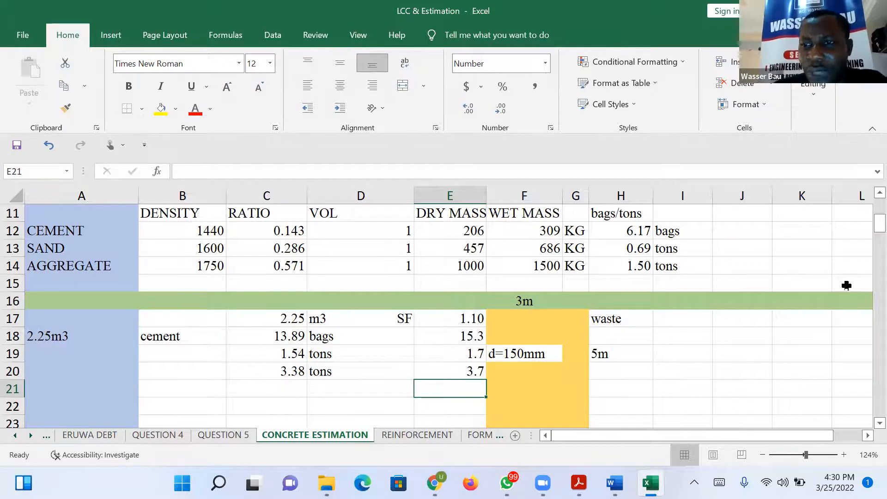
drag(864, 223, 866, 232)
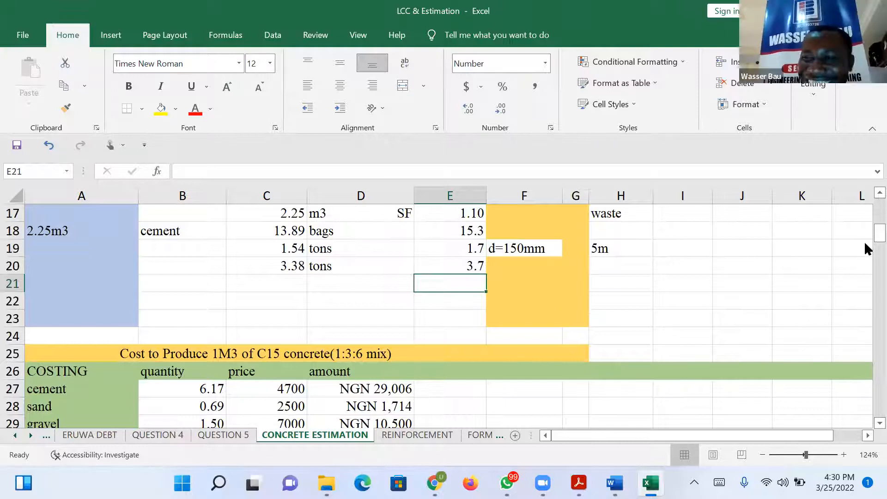
drag(864, 237, 864, 241)
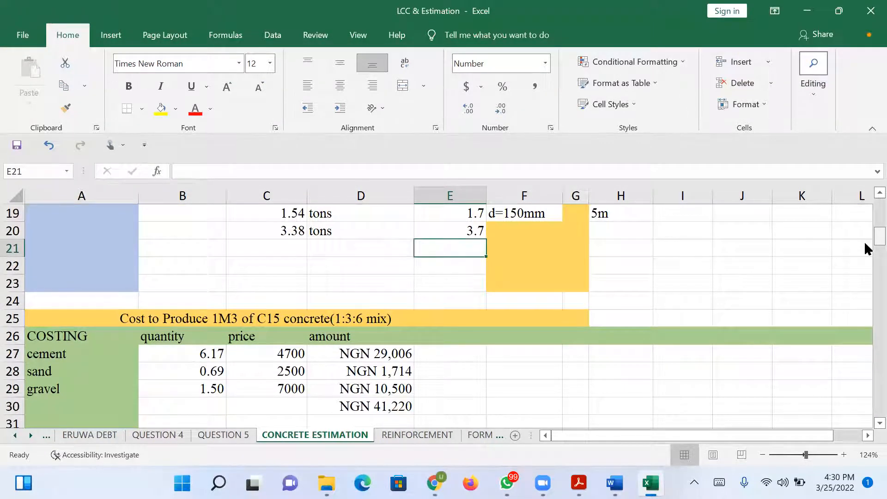
drag(864, 239, 865, 231)
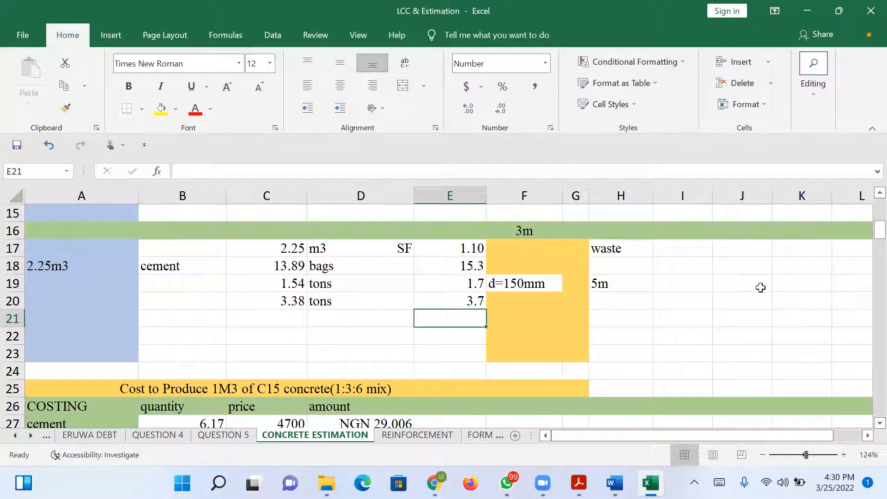
click(474, 250)
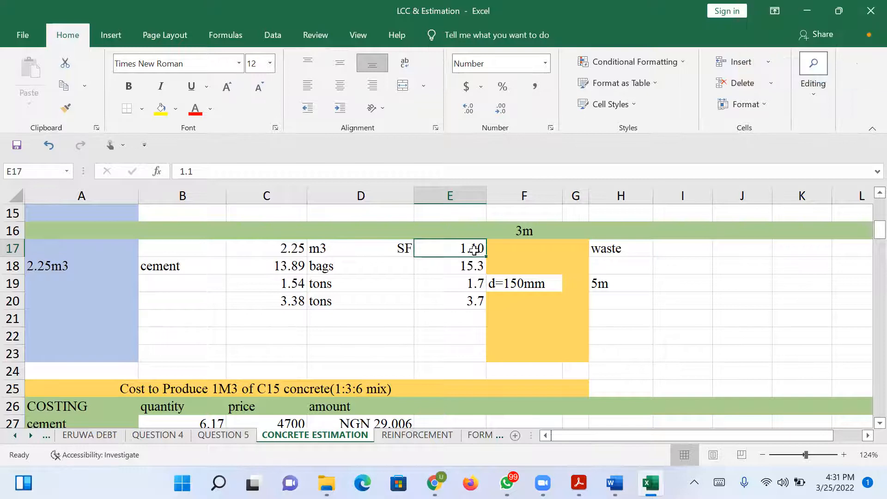
Calculate the sand price per ton in H24 with the formula =60000/20.
mouse_move(865, 231)
mouse_down()
mouse_move(864, 204)
mouse_move(864, 234)
mouse_up()
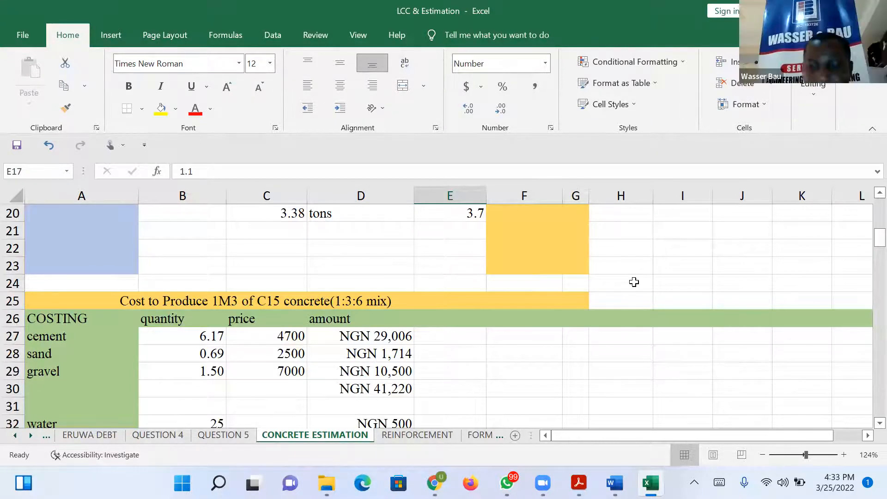
click(634, 282)
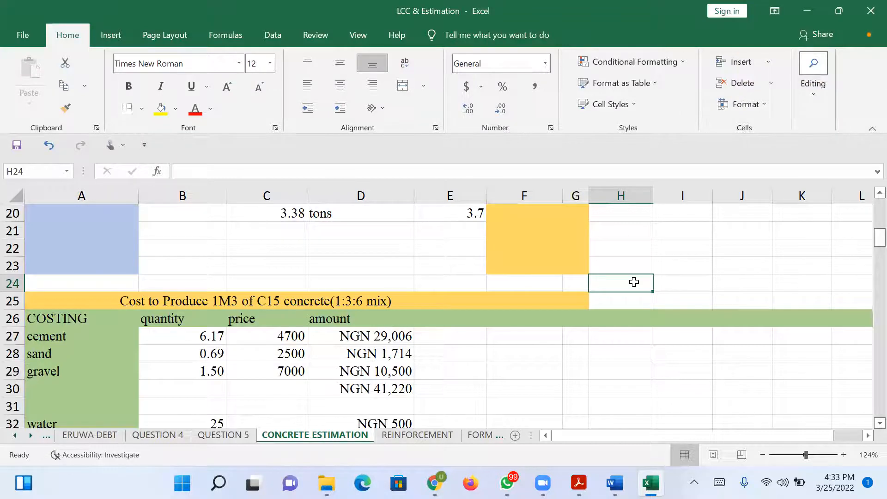
text(60000)
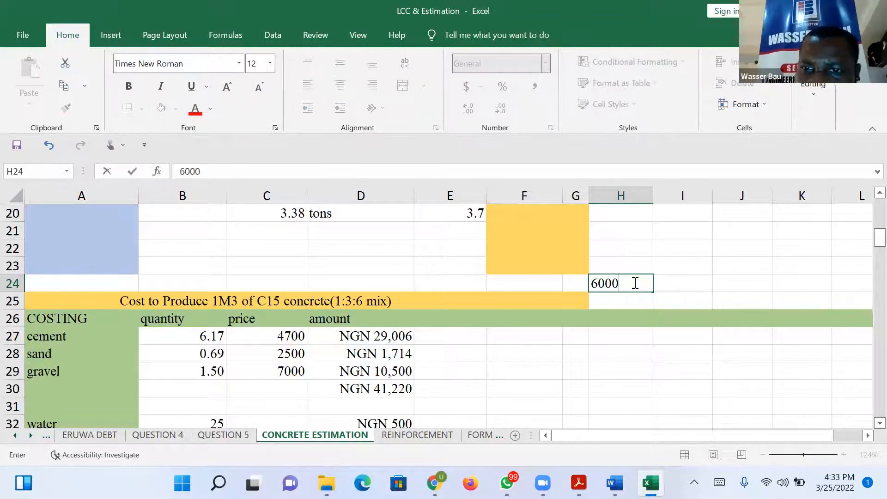
key(BackSpace)
key(BackSpace)
key(BackSpace)
key(BackSpace)
key(BackSpace)
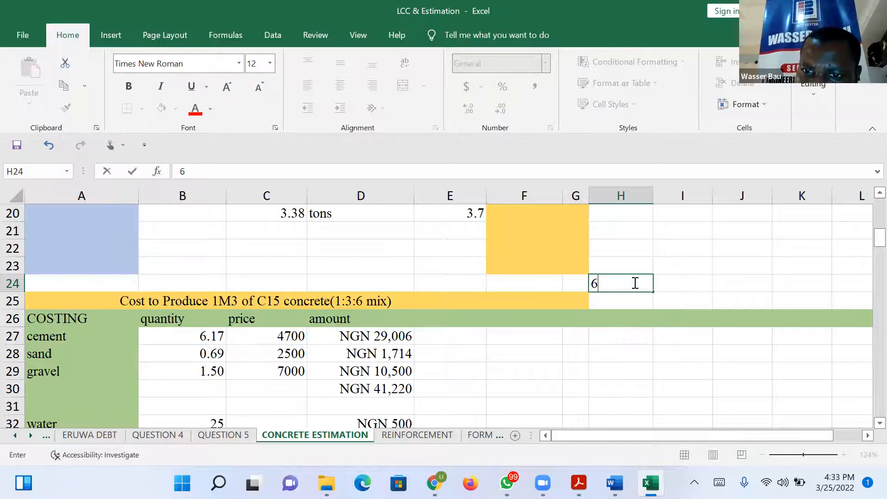
text(=)
key(BackSpace)
text(=6000)
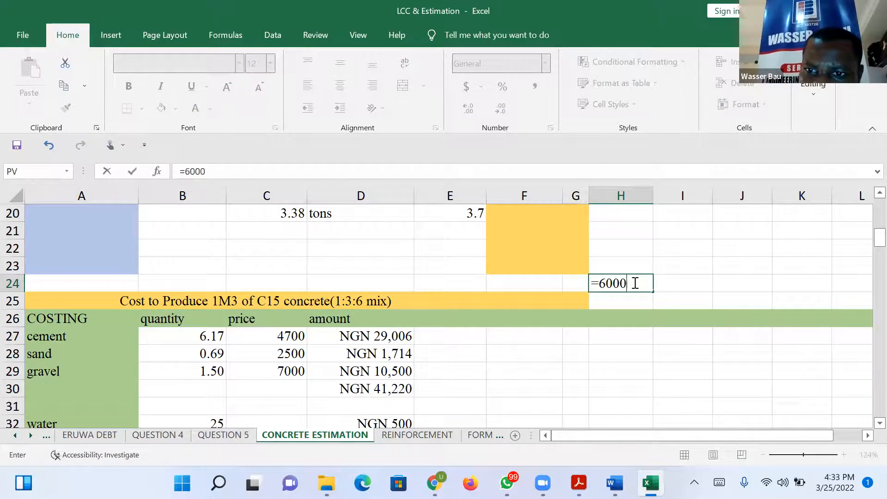
text(0/20)
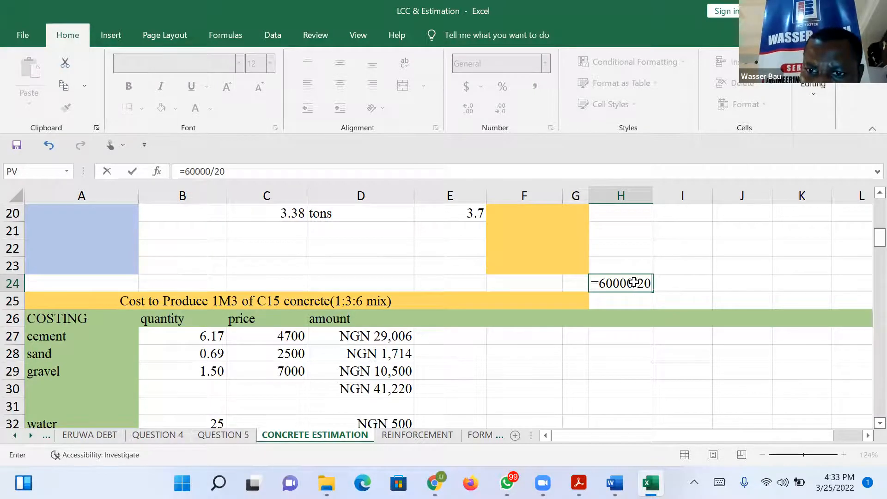
key(Return)
Set the sand price in C28 of the costing table to 3000.
click(288, 353)
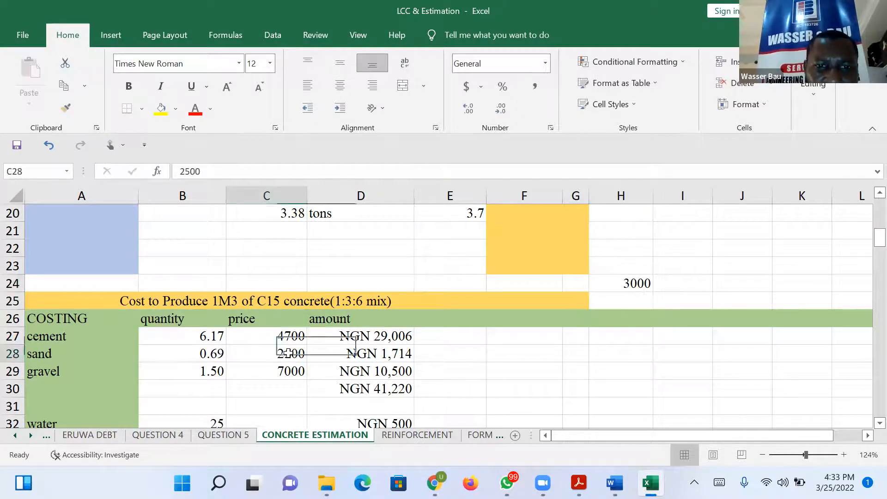
text(3000)
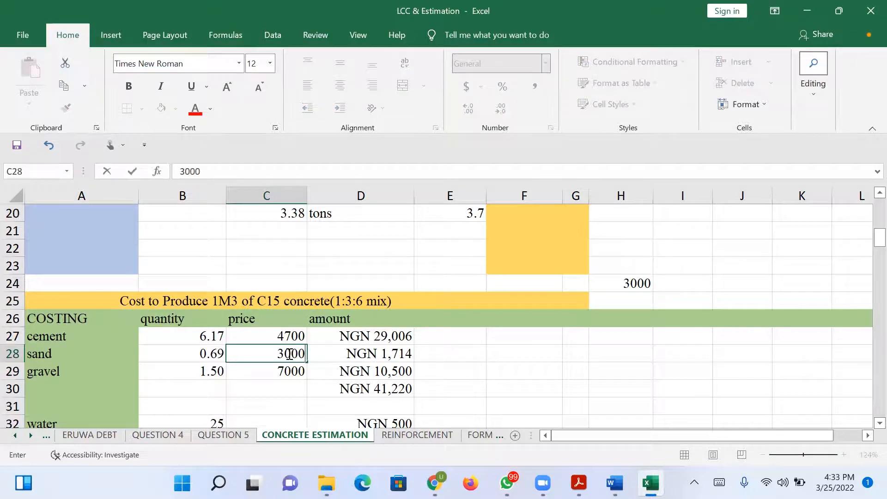
key(Return)
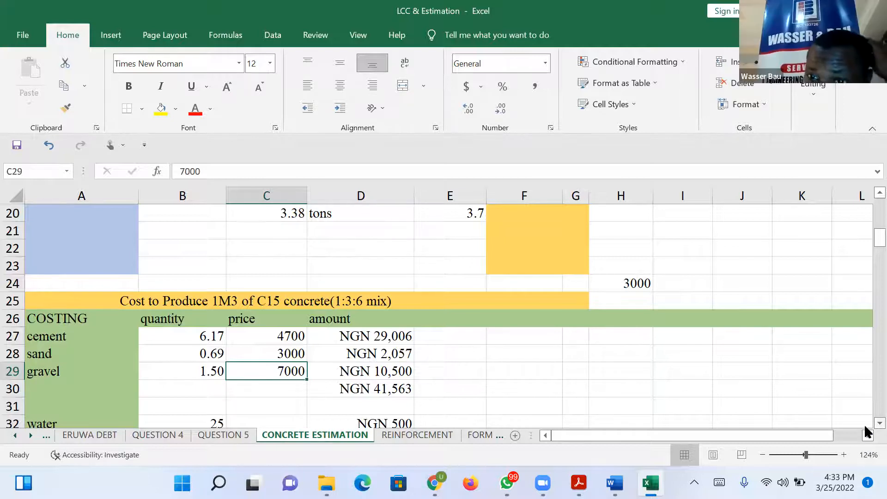
Calculate an alternative sand price per ton in I24 with the formula =85000/20.
scroll(866, 432, down, 2)
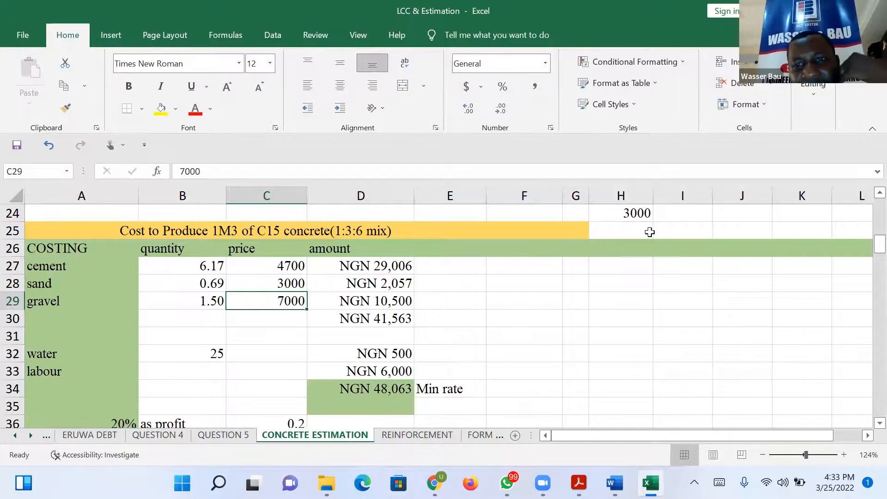
click(664, 215)
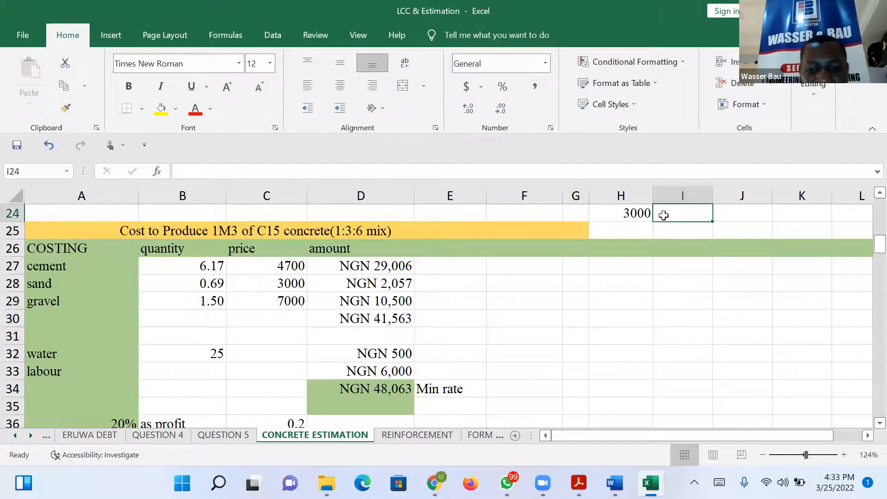
text(85000)
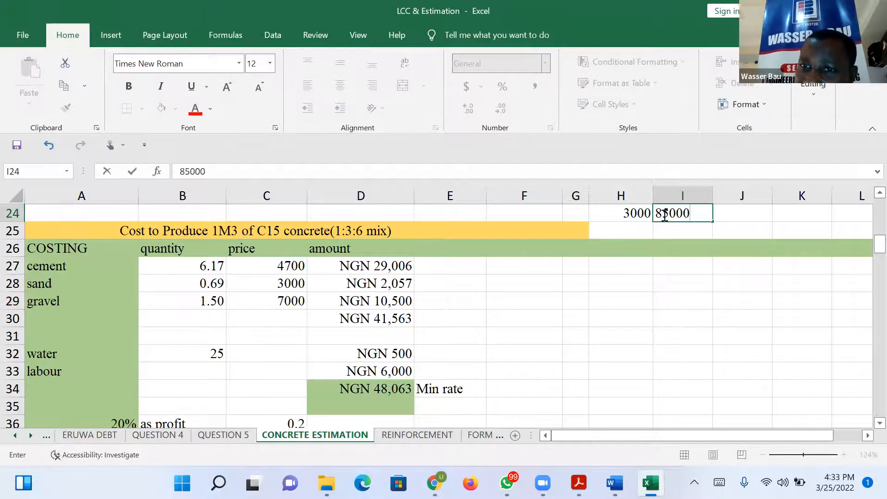
text(/)
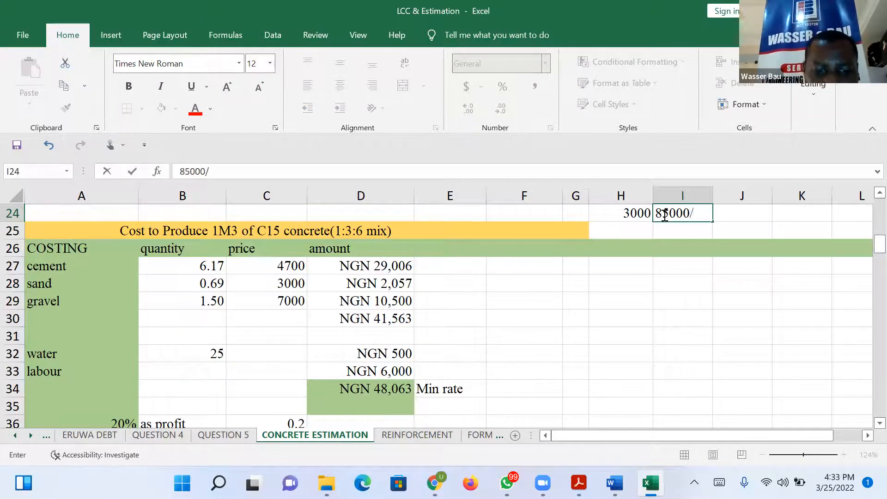
text(20)
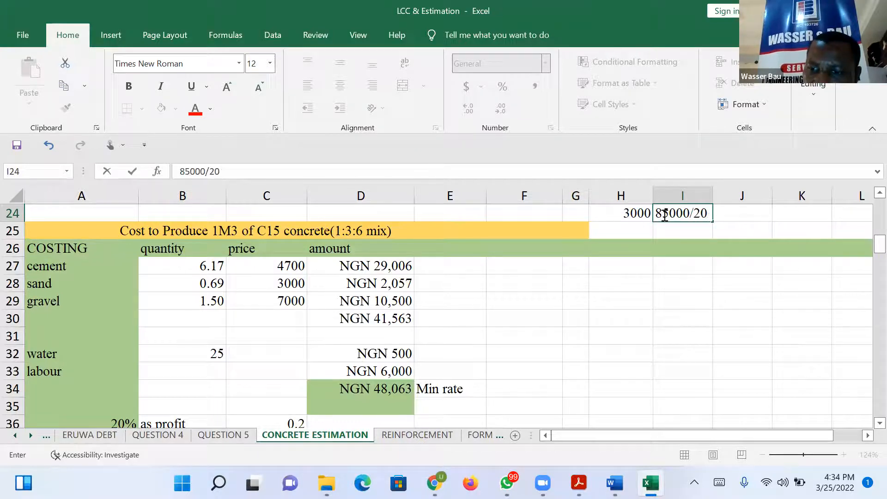
key(Return)
click(664, 215)
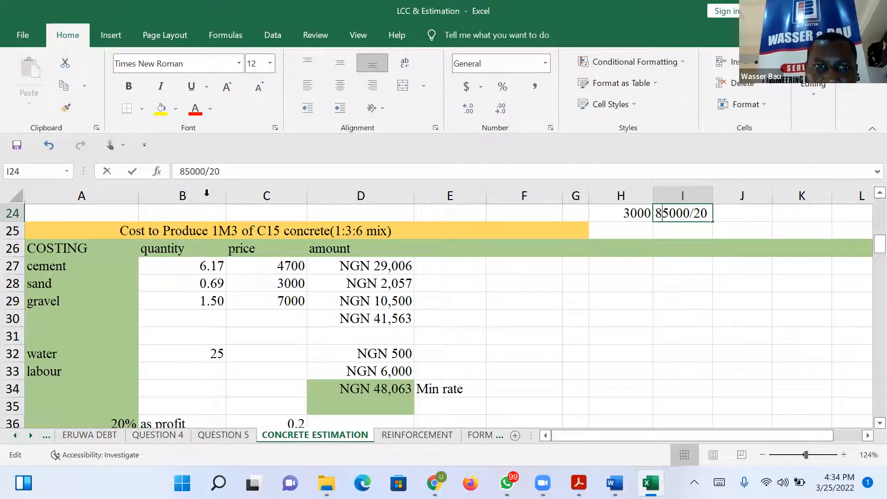
click(181, 172)
text(=)
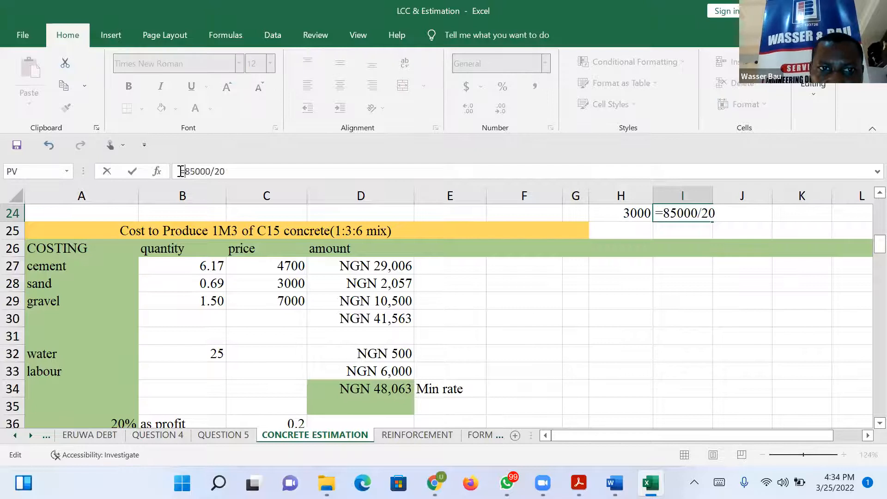
key(Return)
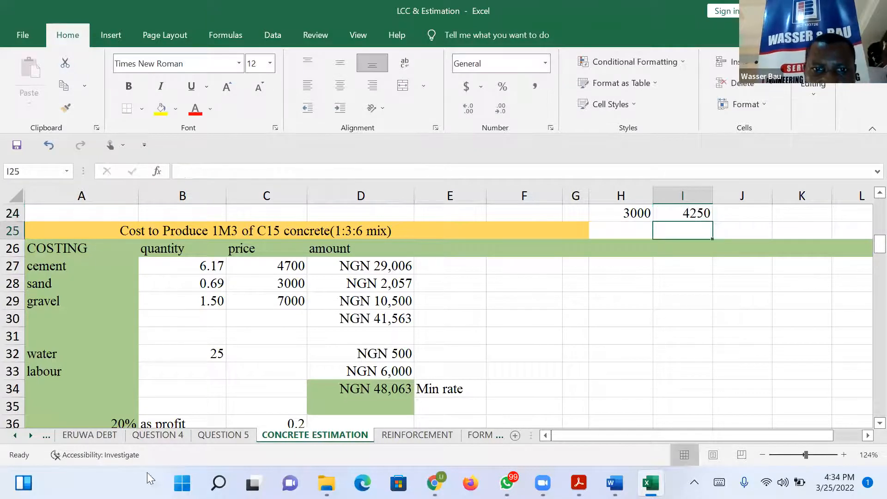
Set the sand price in C28 of the costing table to 4250.
click(283, 282)
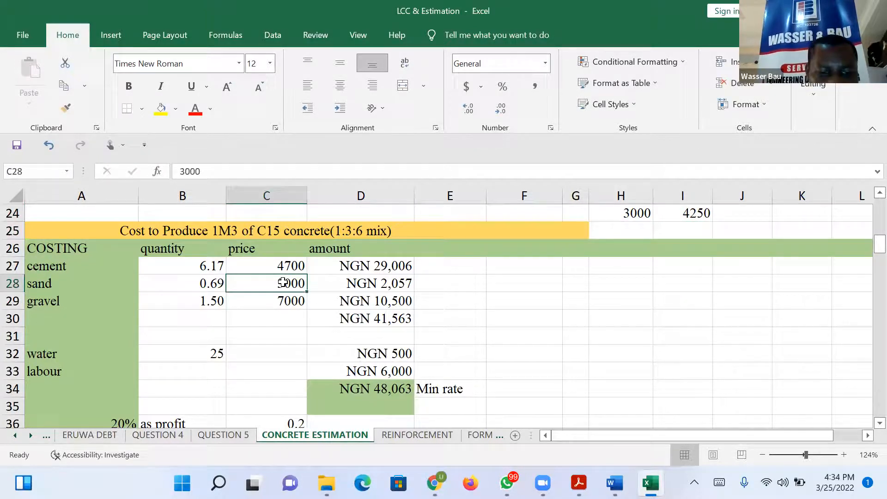
text(4250)
key(Return)
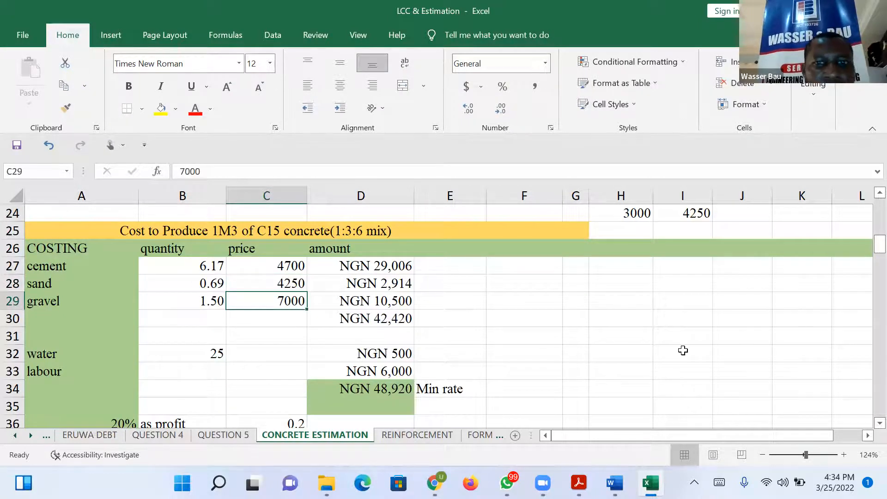
Append LAGOS to the end of the costing table's title in row 25.
click(677, 268)
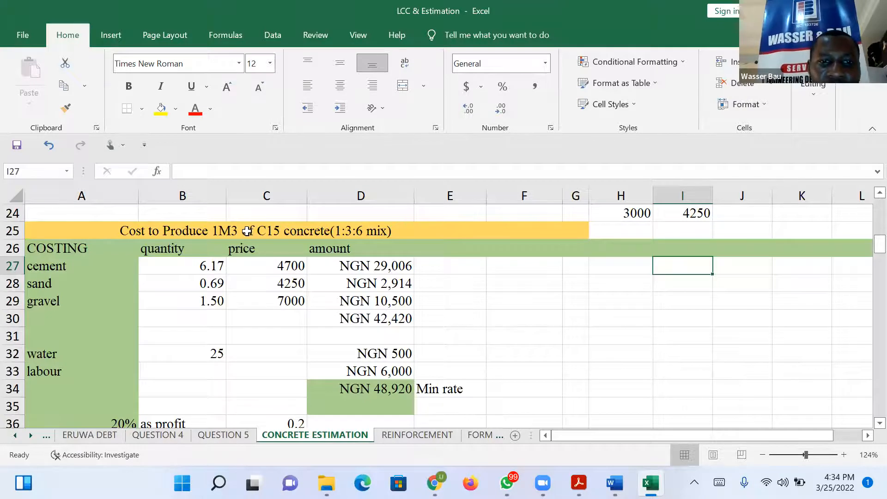
click(434, 234)
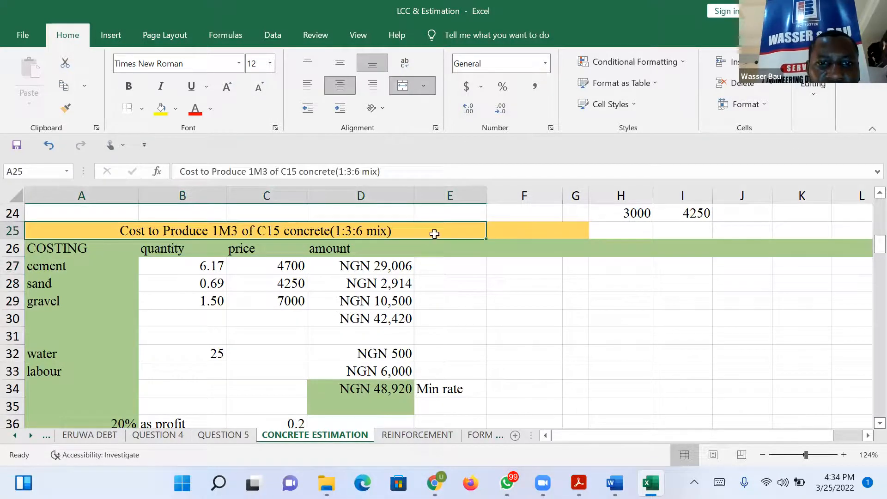
click(391, 172)
text(Lagos)
key(BackSpace)
key(BackSpace)
key(BackSpace)
key(BackSpace)
text(AGOS)
click(648, 367)
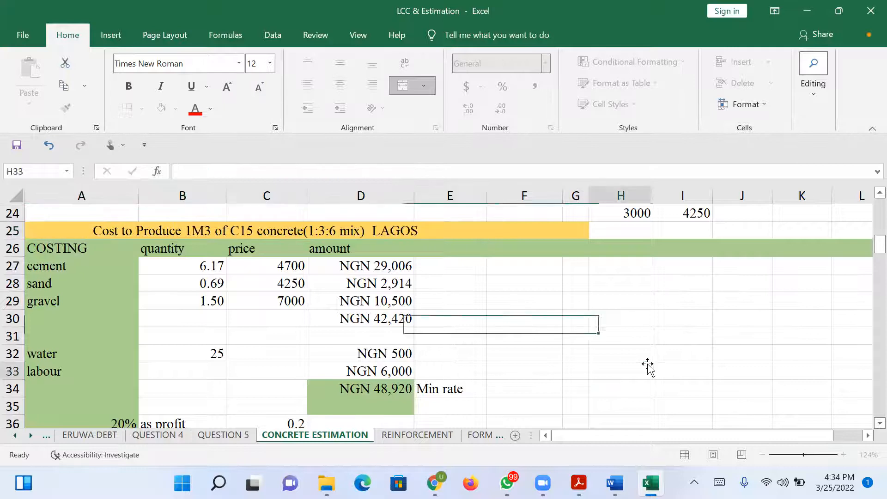
Edit the costing title in row 25 so it names C20 concrete with a 1:4:8 mix.
click(328, 231)
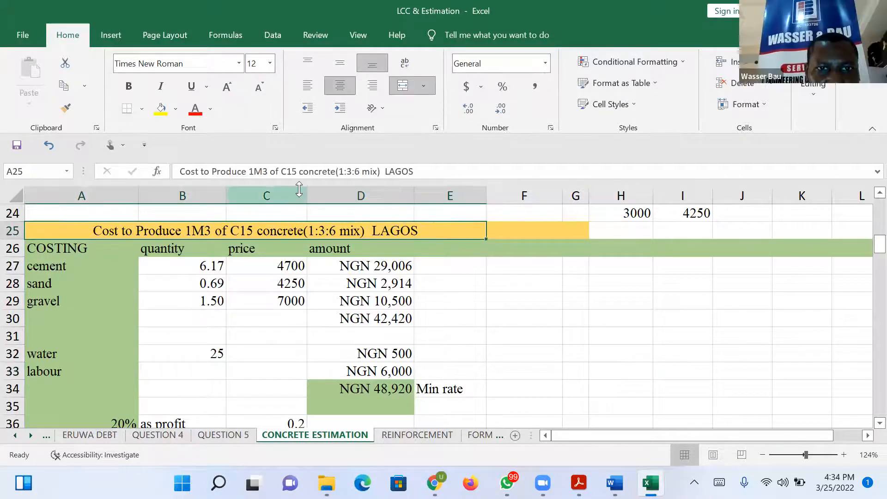
click(349, 171)
text(4)
key(Delete)
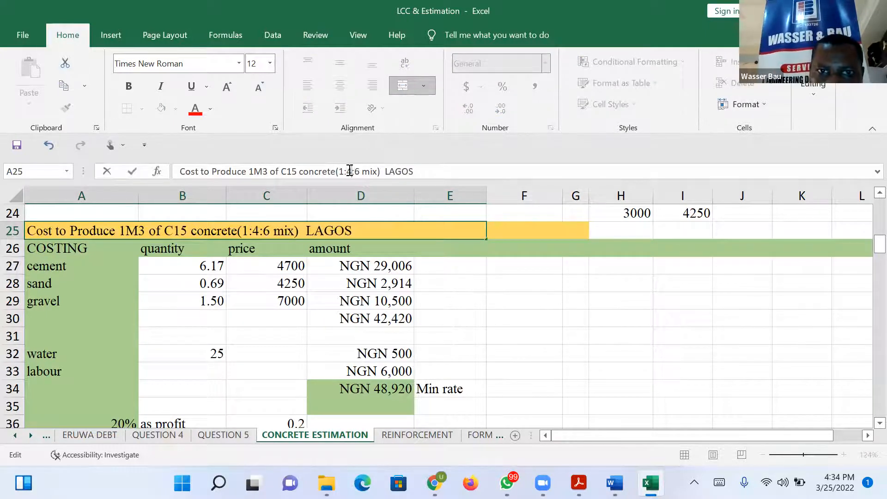
key(BackSpace)
text(8)
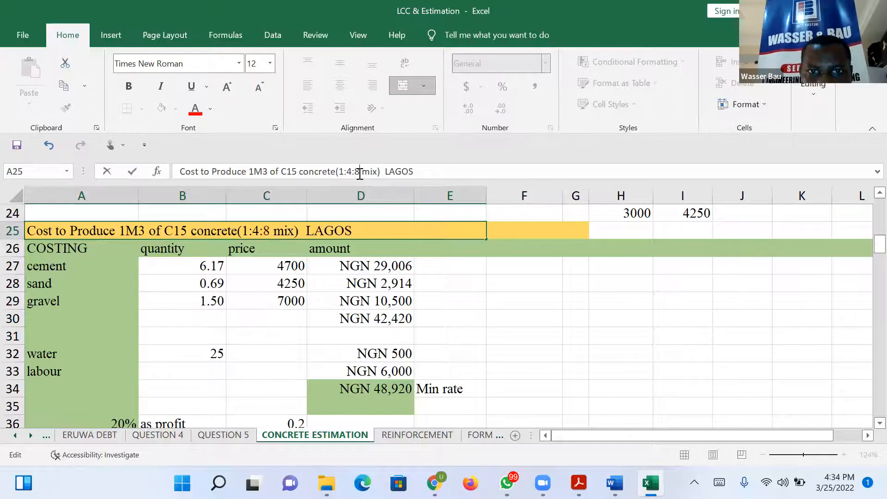
click(296, 171)
key(BackSpace)
key(BackSpace)
text(20)
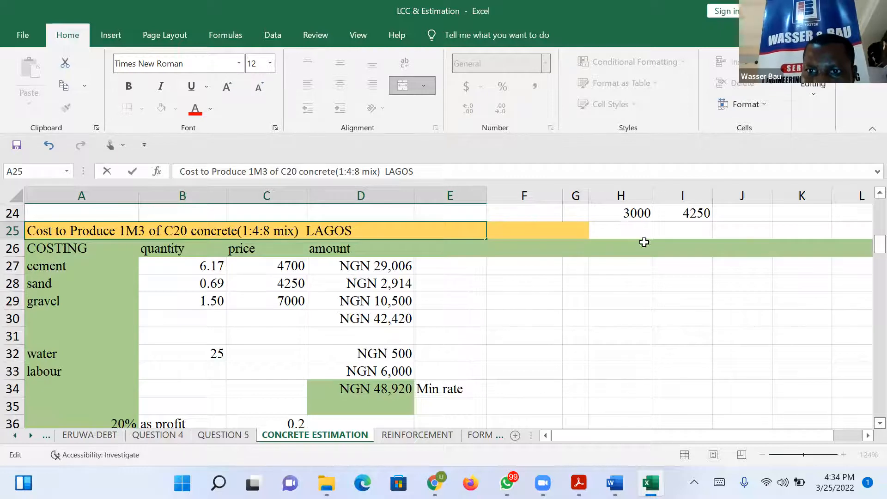
Clear the two scratch price calculations in H24:I24.
drag(638, 214, 688, 215)
key(Delete)
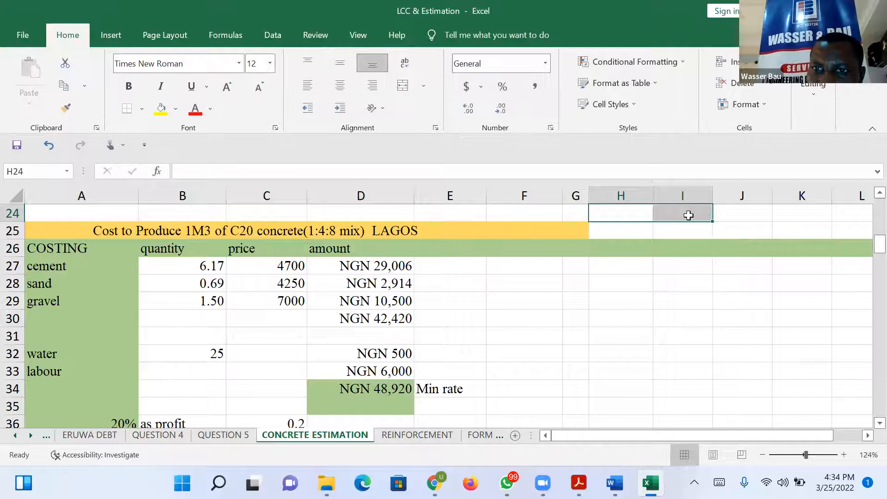
Label H27 as LAGOS and H28 as SAND beside the costing table.
click(636, 266)
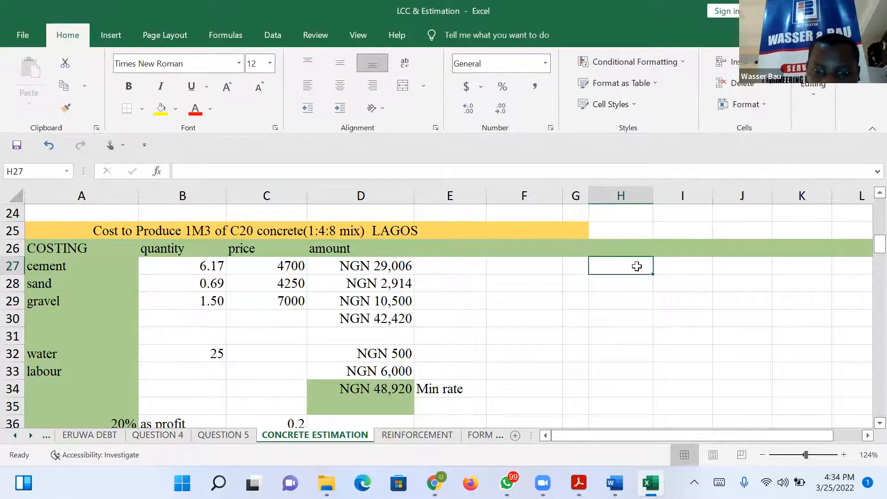
text(LA)
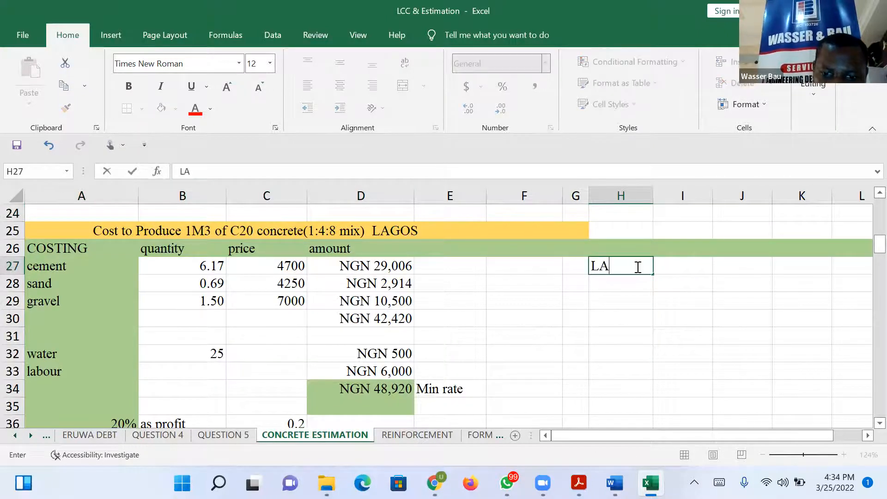
text(GOS)
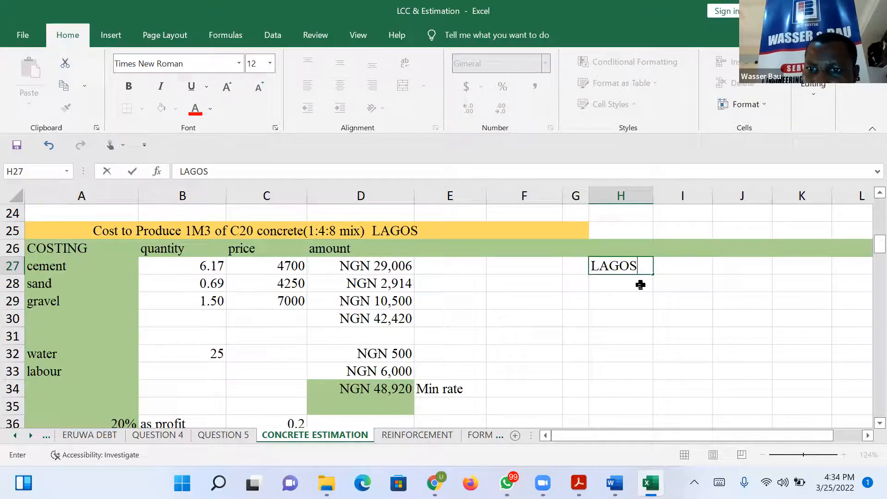
click(640, 285)
text(SAND)
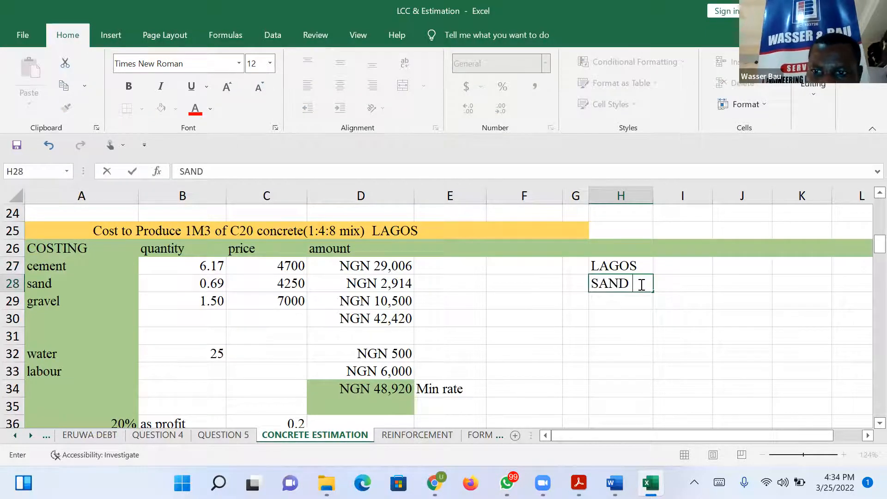
Calculate the Lagos sand unit price in I28 with the formula =85000/20.
click(679, 287)
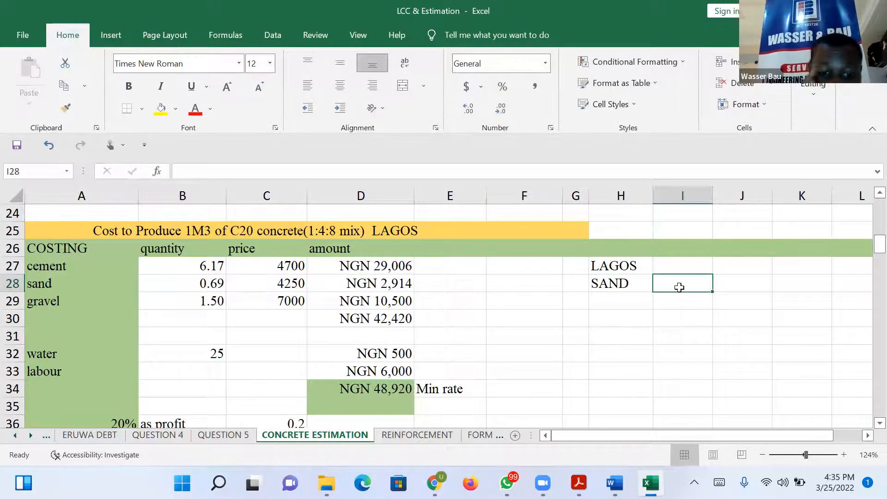
text(85000)
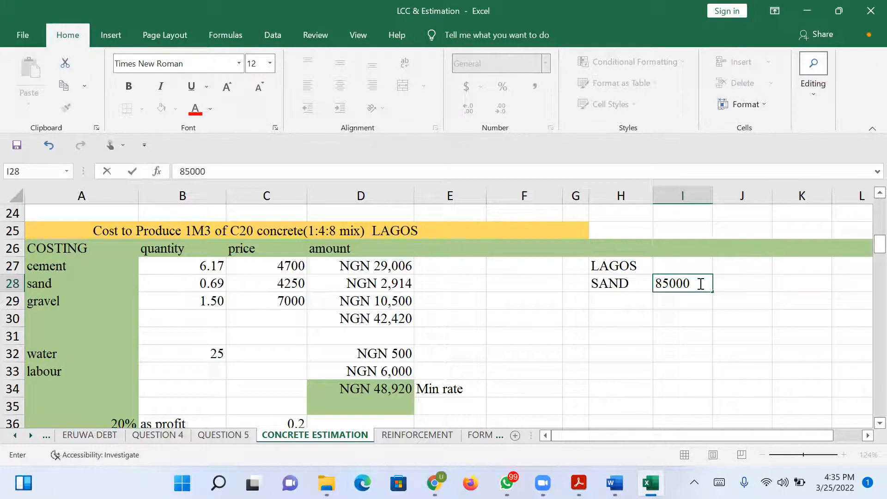
click(656, 283)
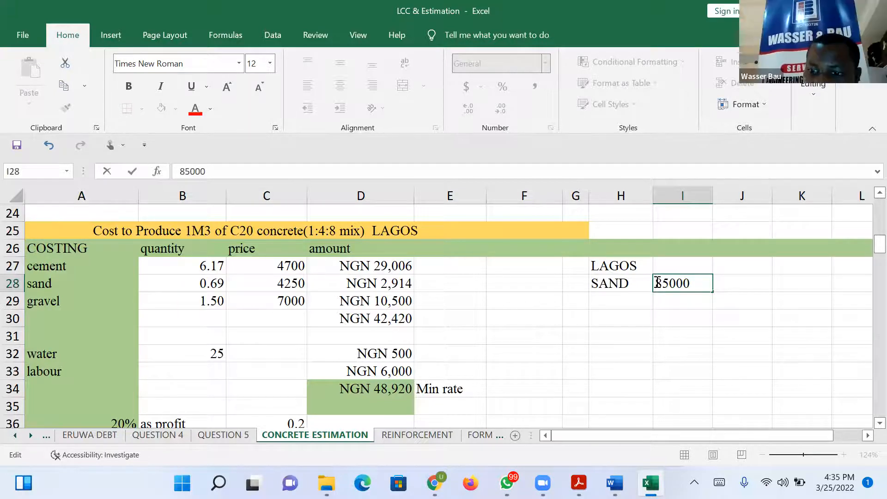
text(-)
key(BackSpace)
text(=)
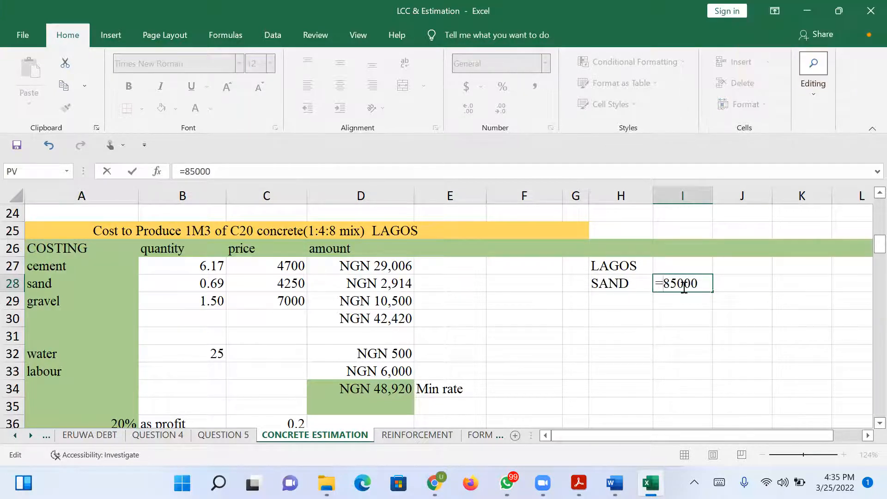
click(704, 282)
text(/)
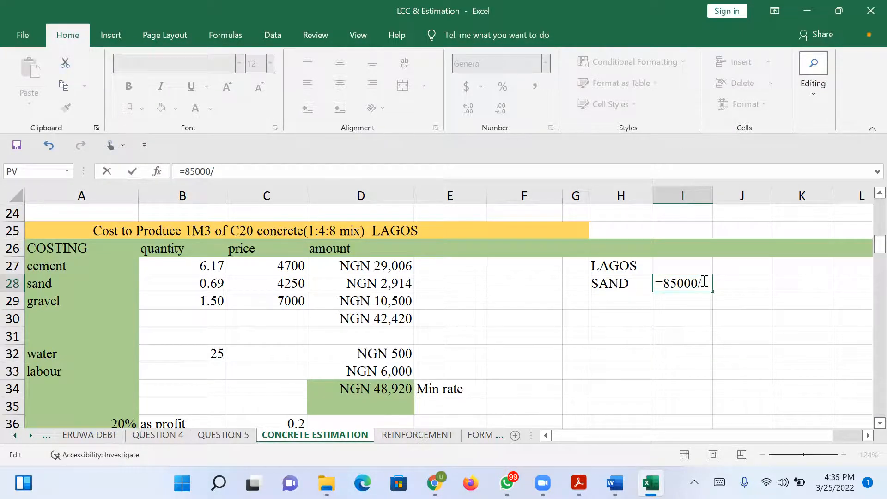
text(20)
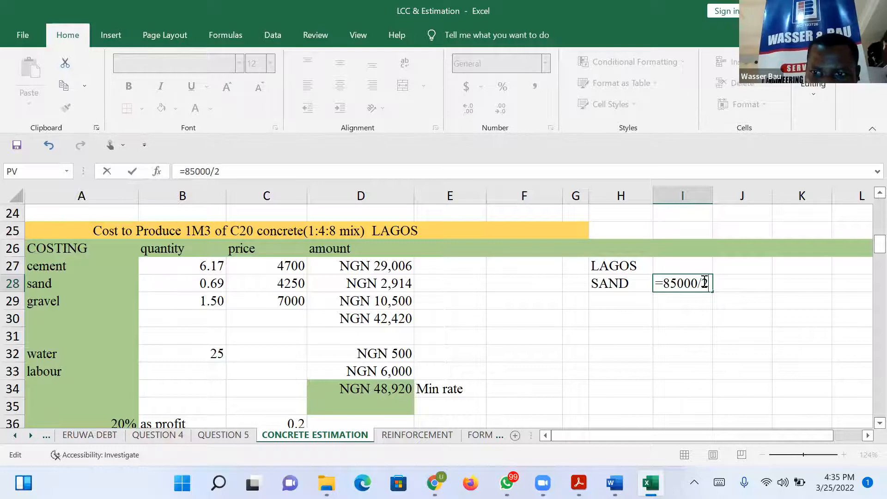
key(Return)
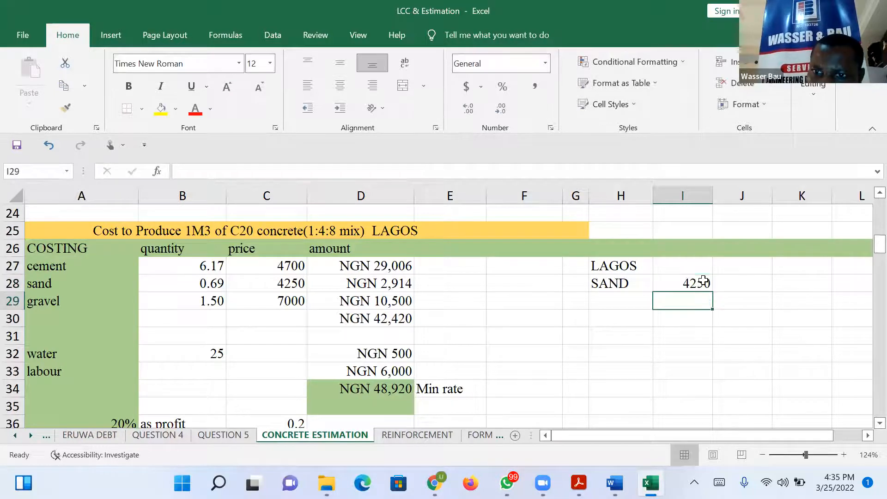
Label H29 as STONE and enter 190000/20000 beside it in I29.
click(613, 298)
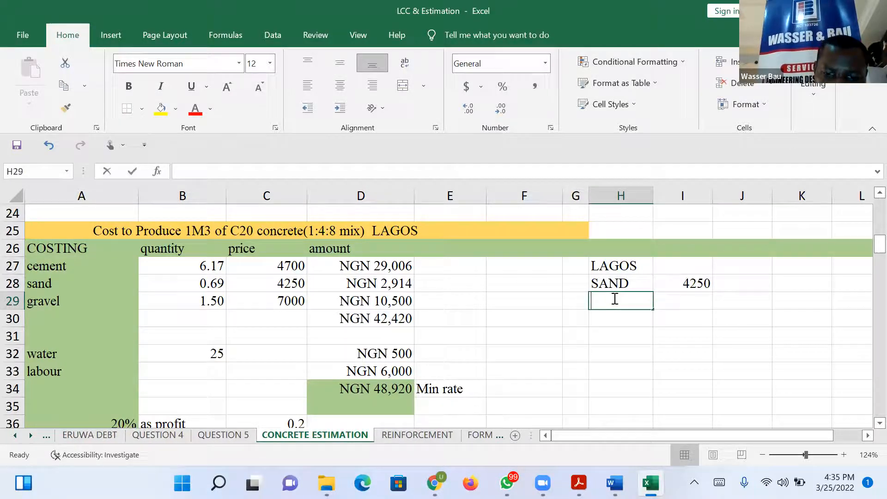
text(STONE)
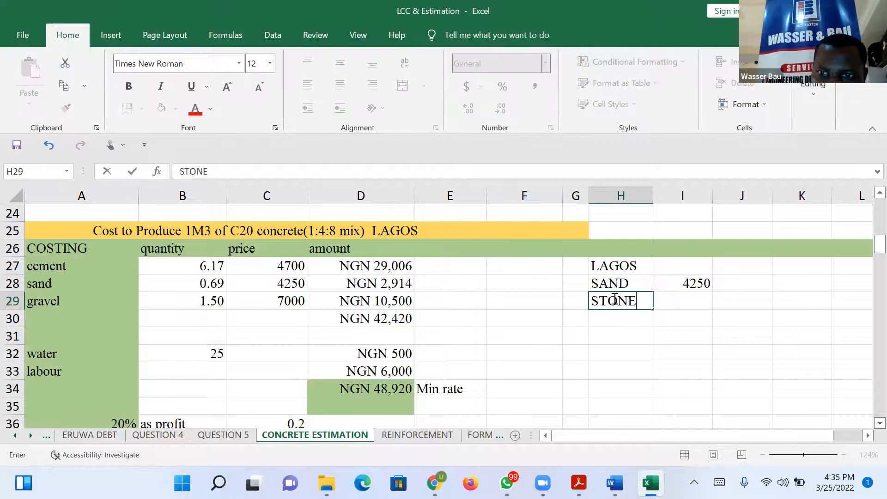
click(689, 301)
text(16)
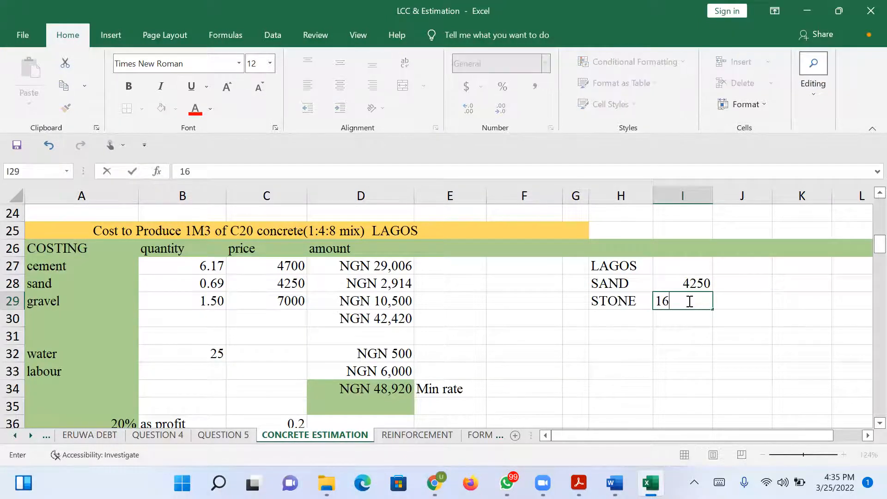
key(BackSpace)
text(90)
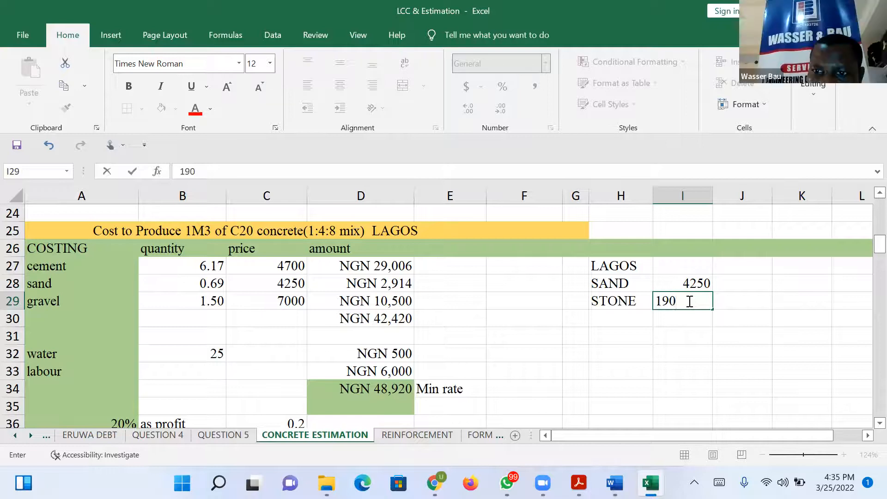
text(000/)
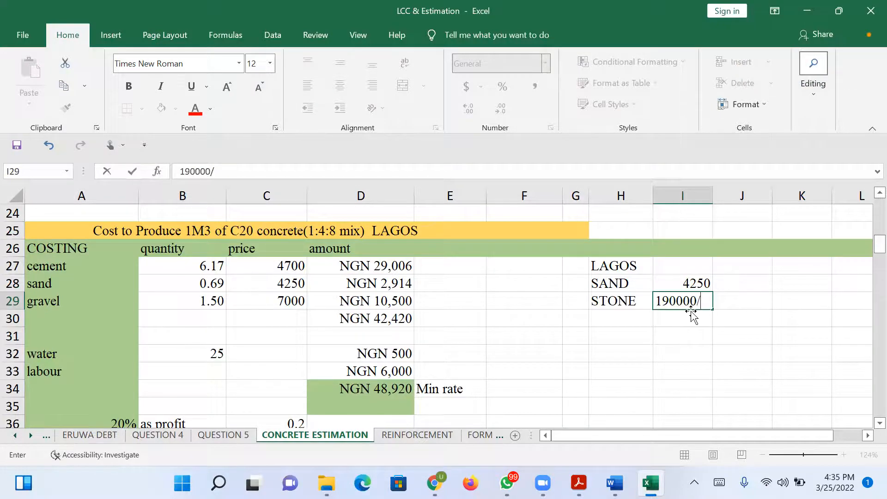
click(730, 302)
right_click(698, 301)
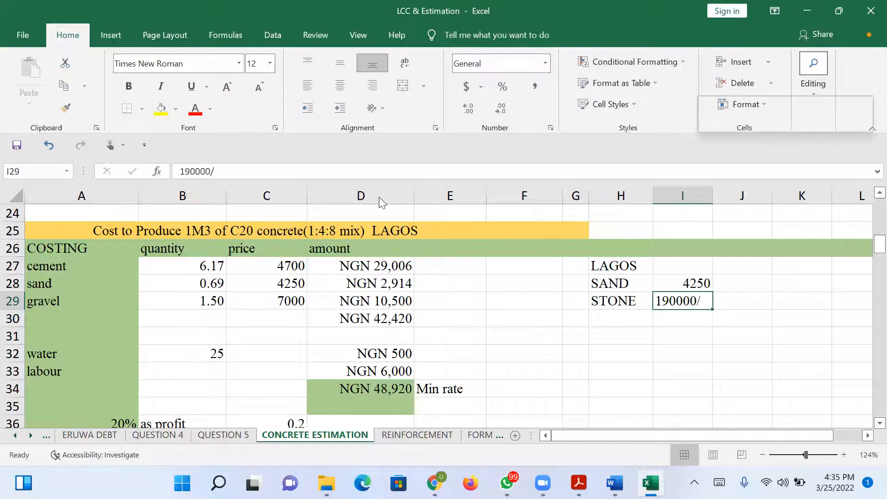
click(350, 170)
click(351, 175)
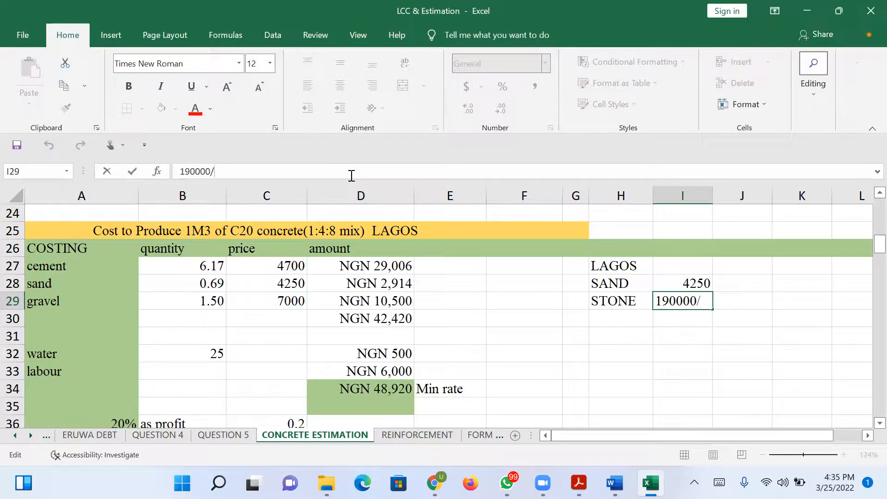
text(20)
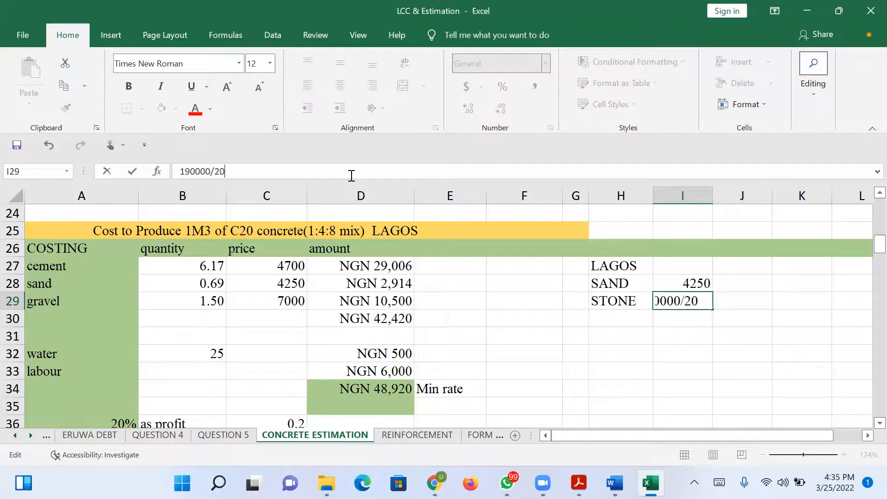
text(000)
key(Return)
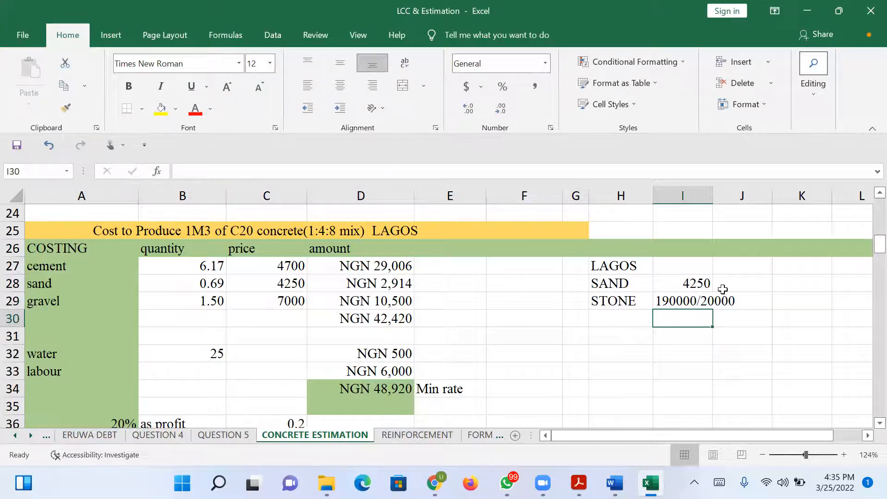
Turn the stone price entry in I29 into a formula by adding a leading equals sign.
click(698, 298)
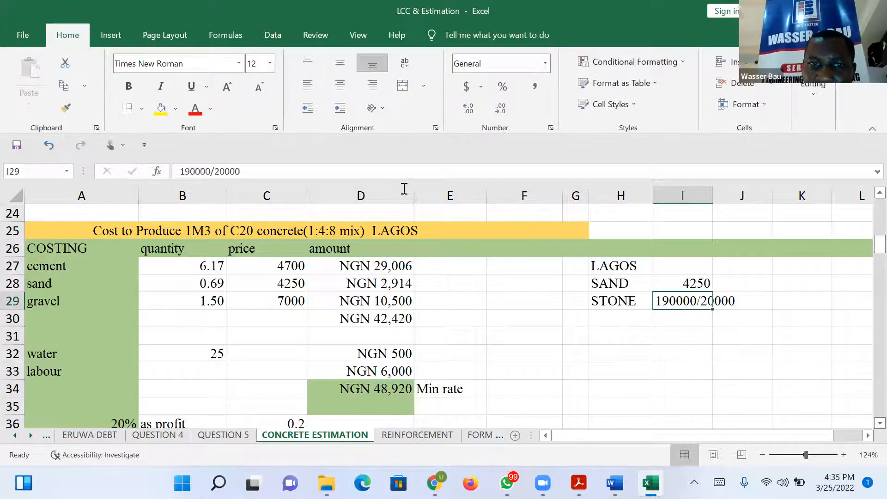
click(183, 170)
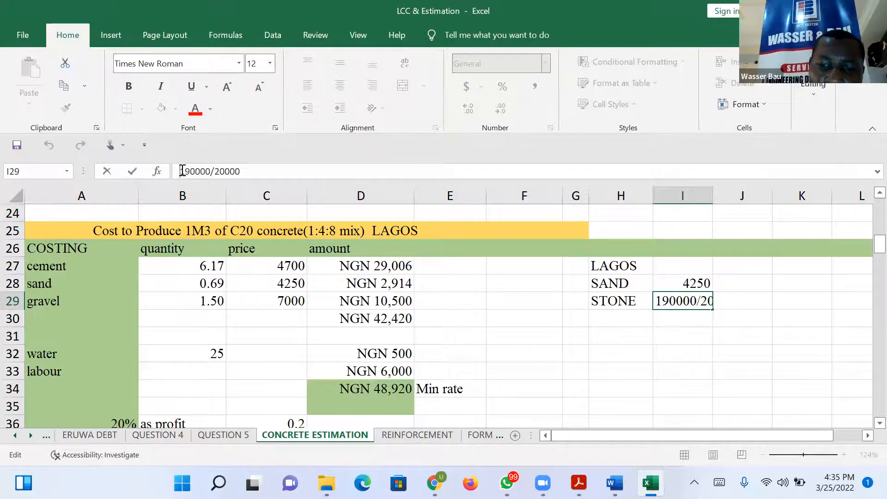
text(=)
key(BackSpace)
text(=)
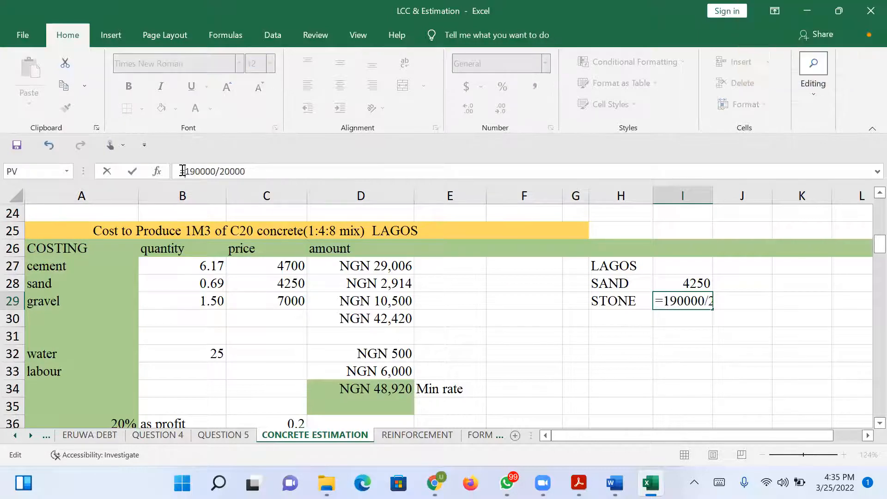
key(Return)
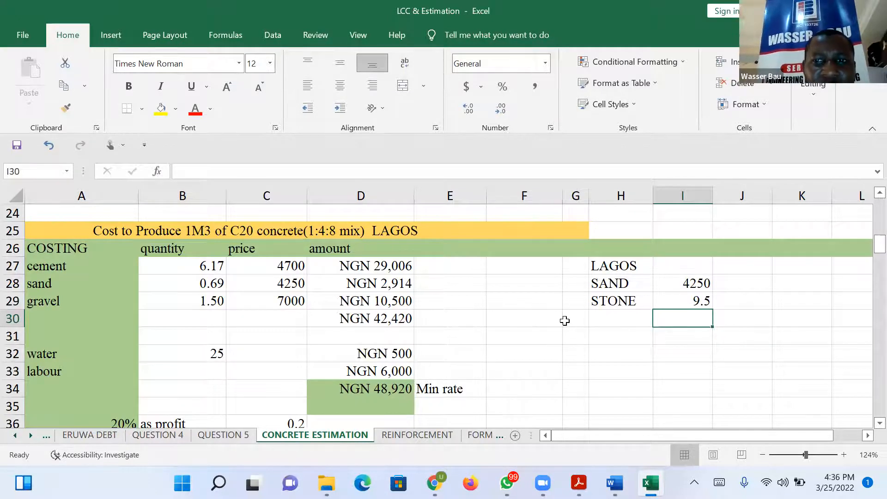
Correct the divisor in the I29 stone price formula to 20.
click(692, 298)
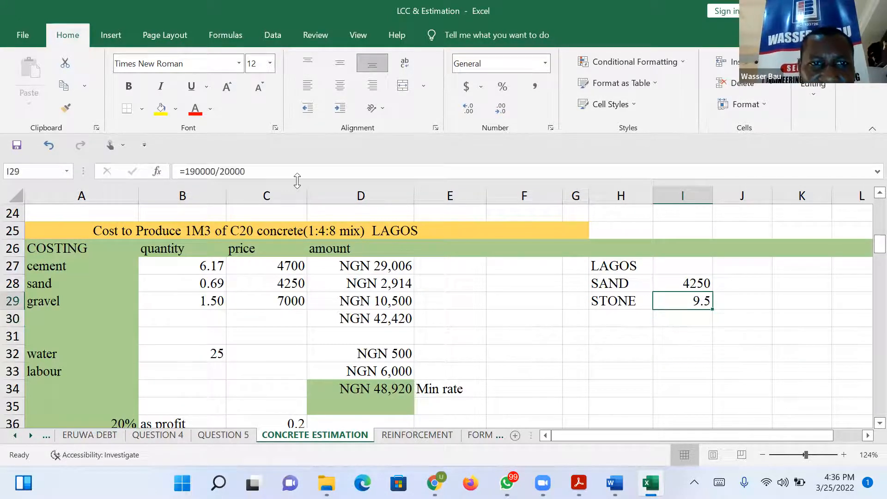
click(252, 171)
key(BackSpace)
key(BackSpace)
key(BackSpace)
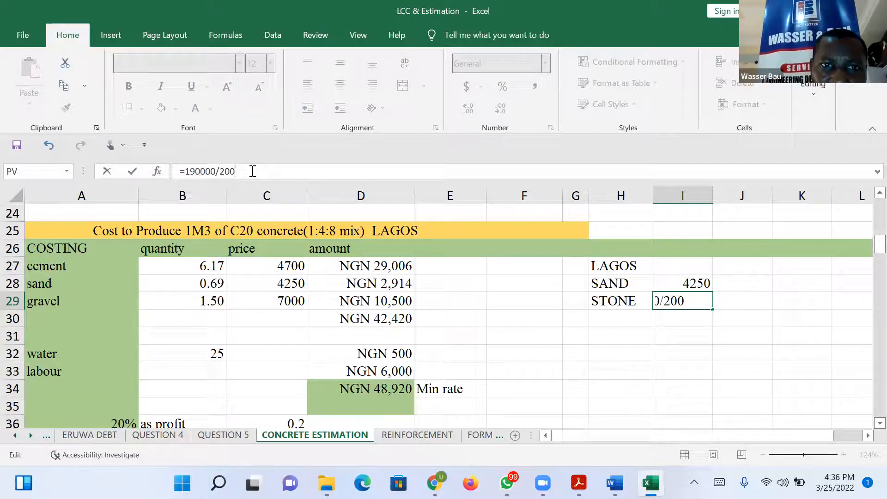
key(Return)
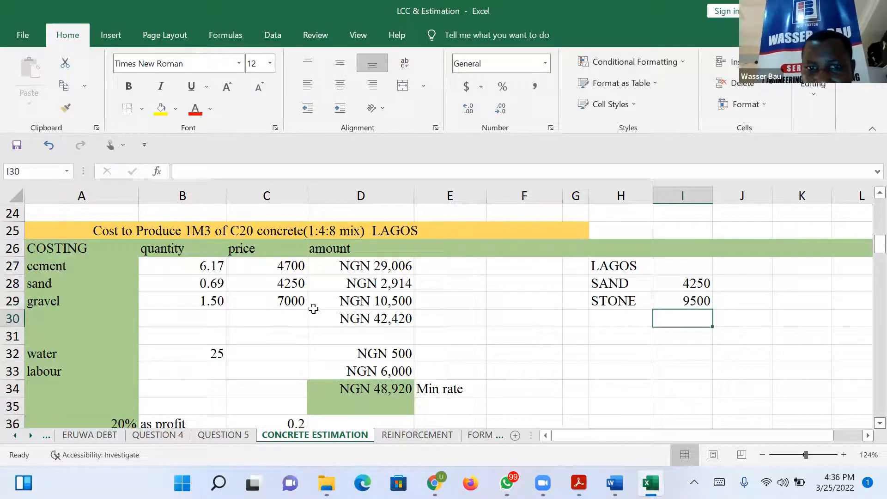
Set the gravel price in C29 of the costing table to 9500.
click(299, 302)
text(9500)
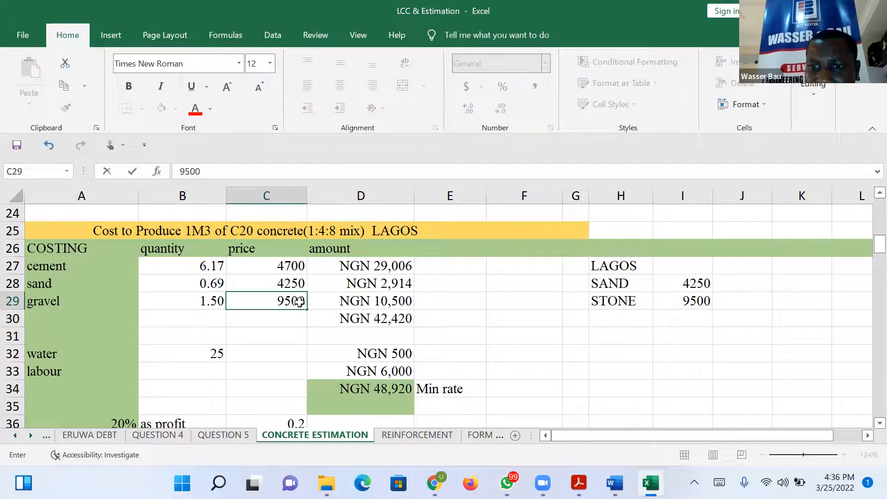
key(Return)
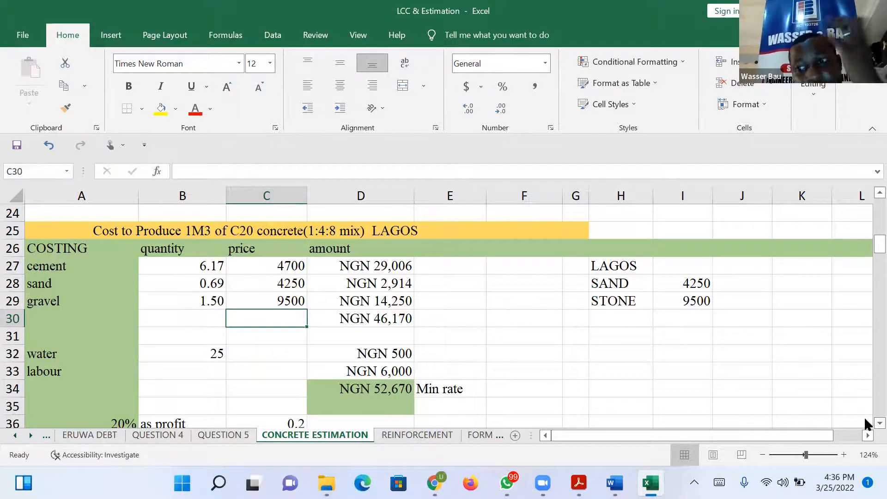
Set the water amount in D32 to 1000.
scroll(864, 416, down, 1)
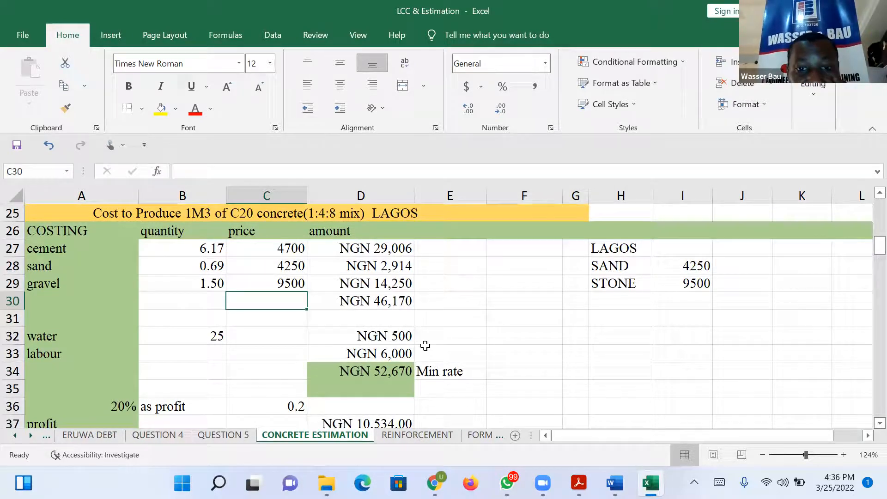
click(401, 338)
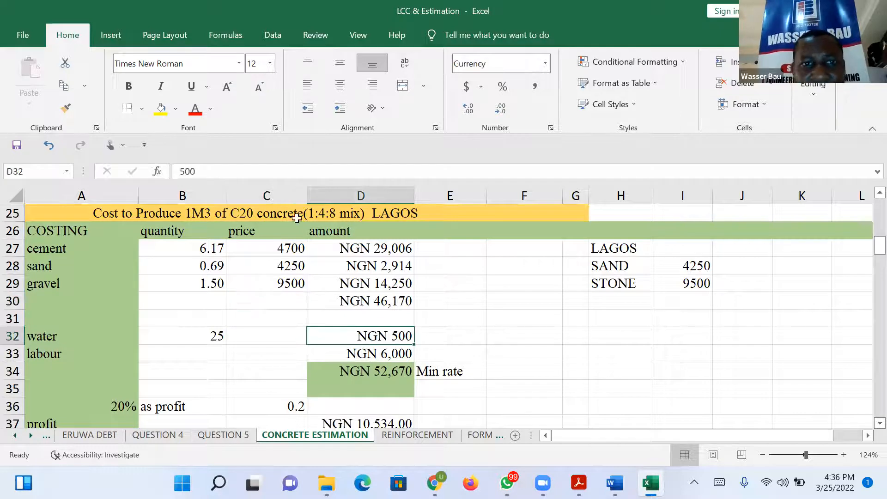
click(182, 171)
key(Delete)
text(100)
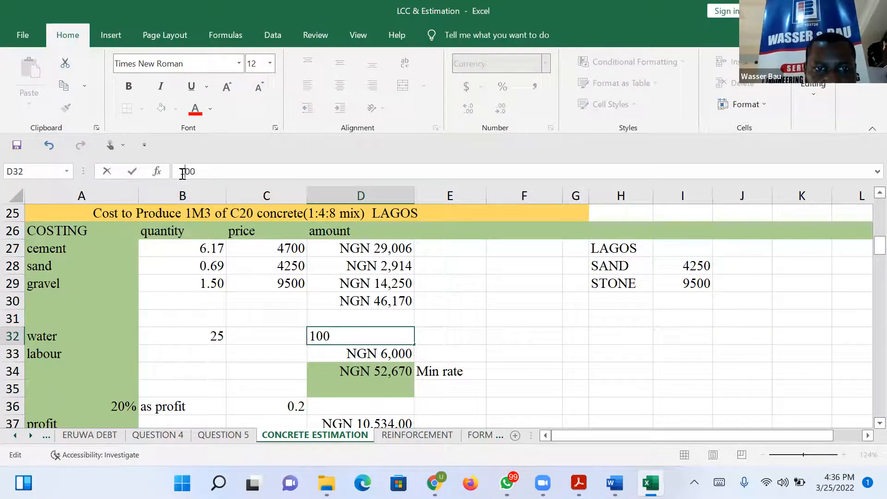
key(Return)
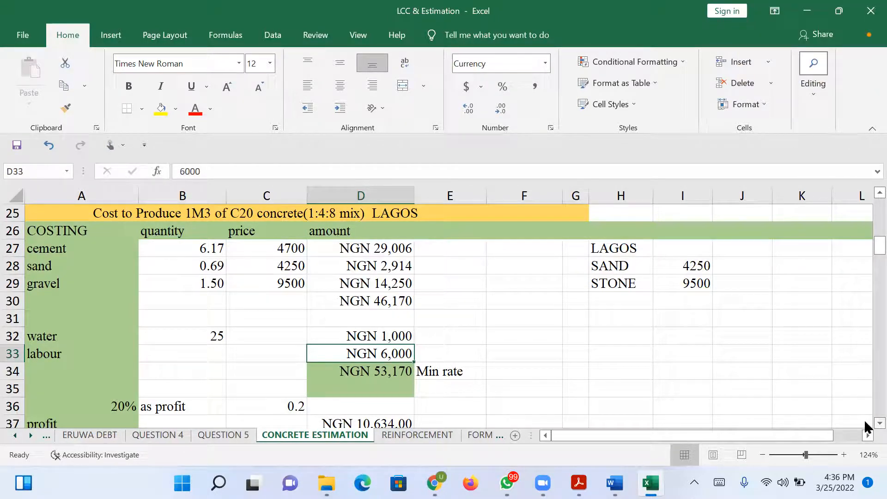
Set the labour amount in D33 to 7000.
scroll(866, 426, down, 1)
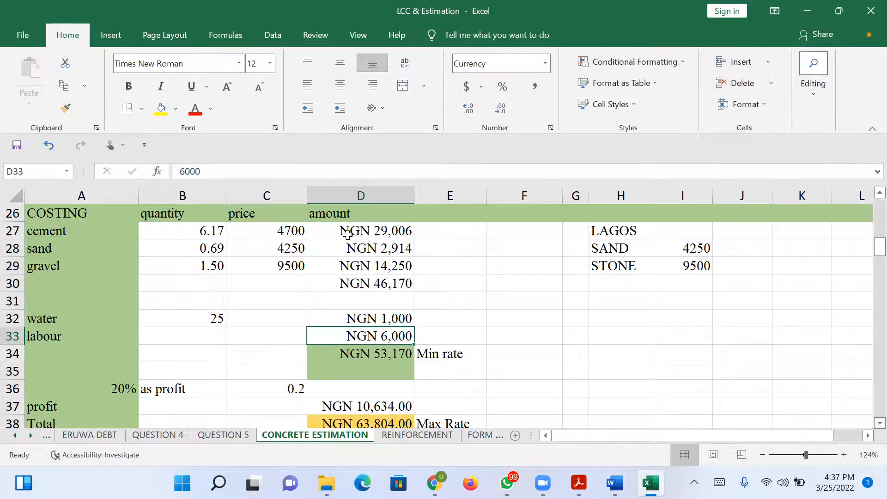
click(184, 171)
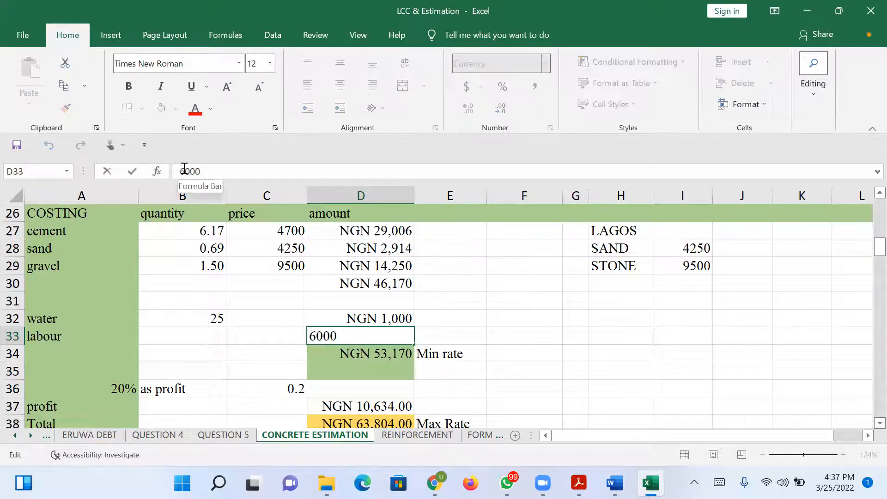
key(BackSpace)
text(7)
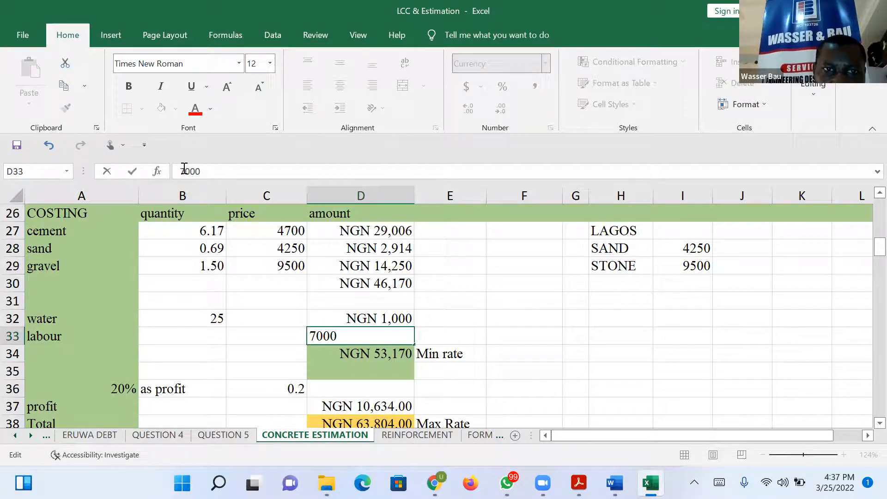
key(Return)
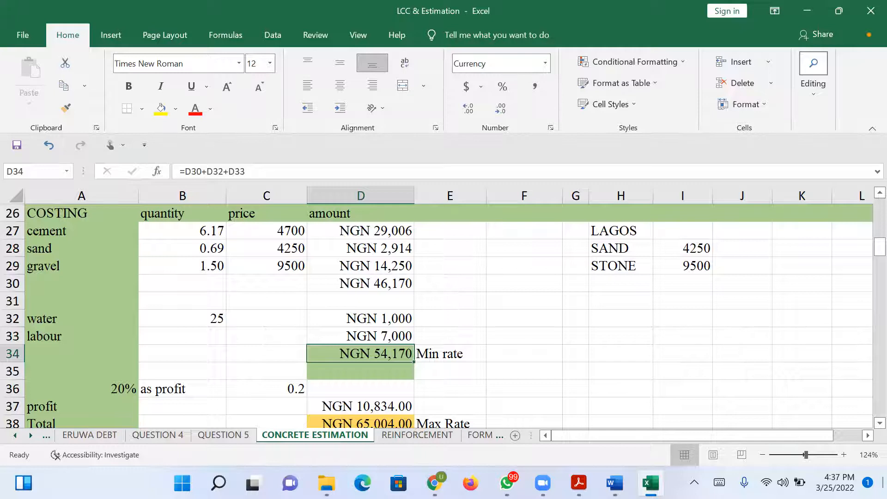
scroll(867, 430, down, 1)
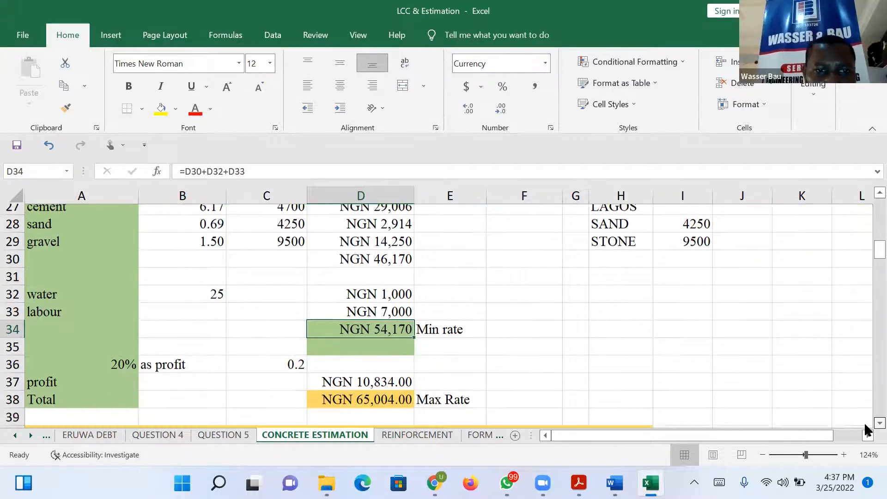
scroll(867, 430, down, 1)
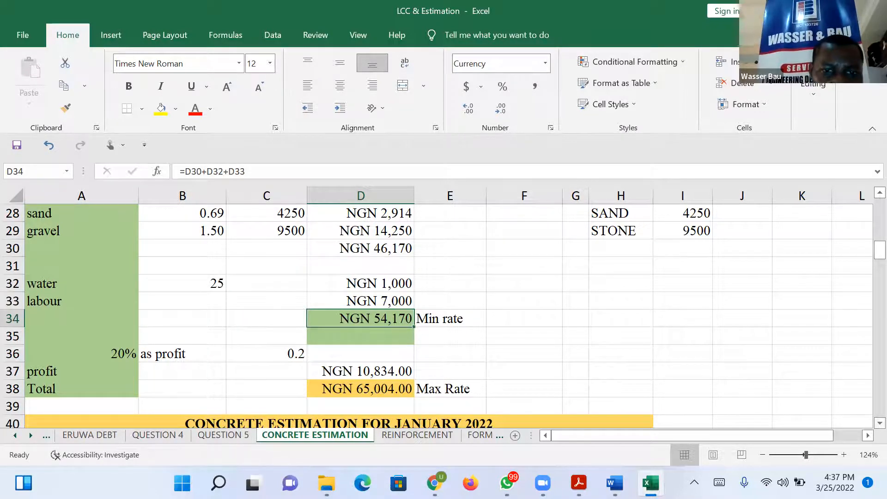
Examine how the profit in D37 and the maximum rate in D38 are calculated, including the profit factor in C36.
click(388, 370)
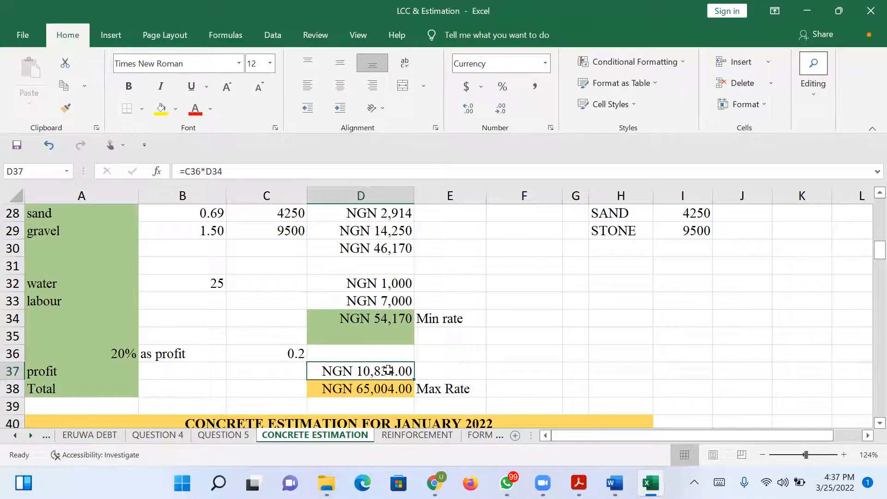
click(289, 349)
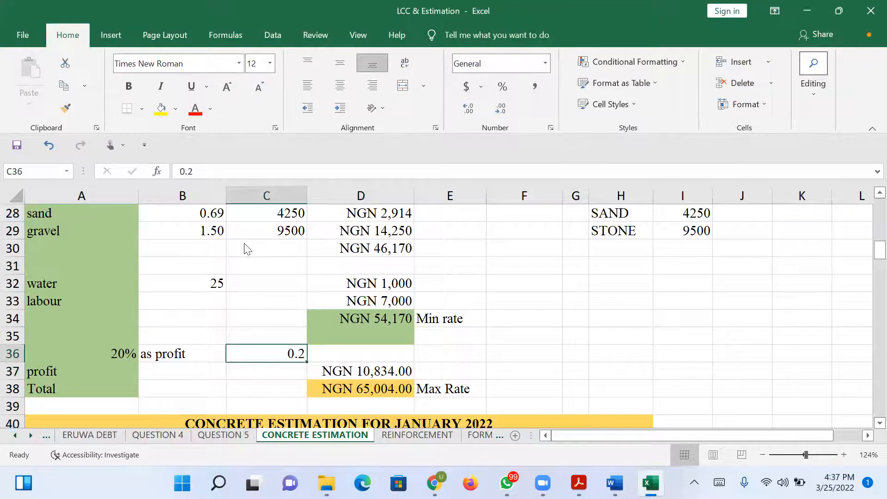
click(198, 170)
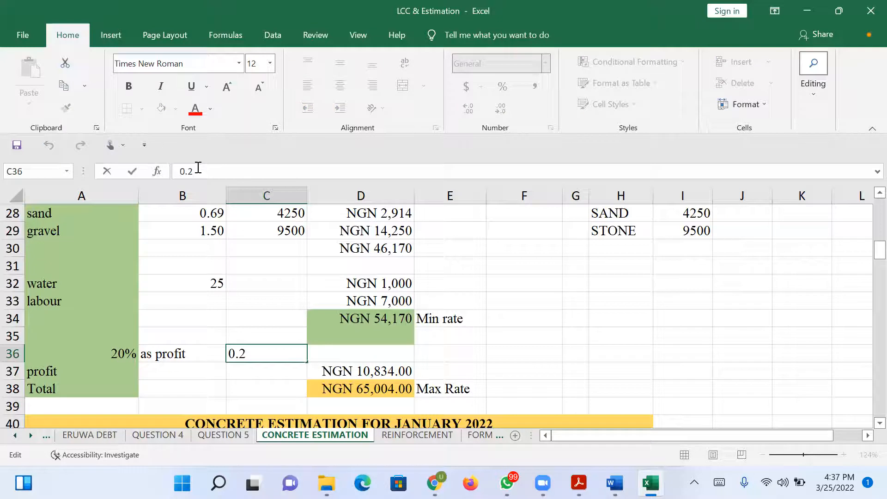
click(532, 372)
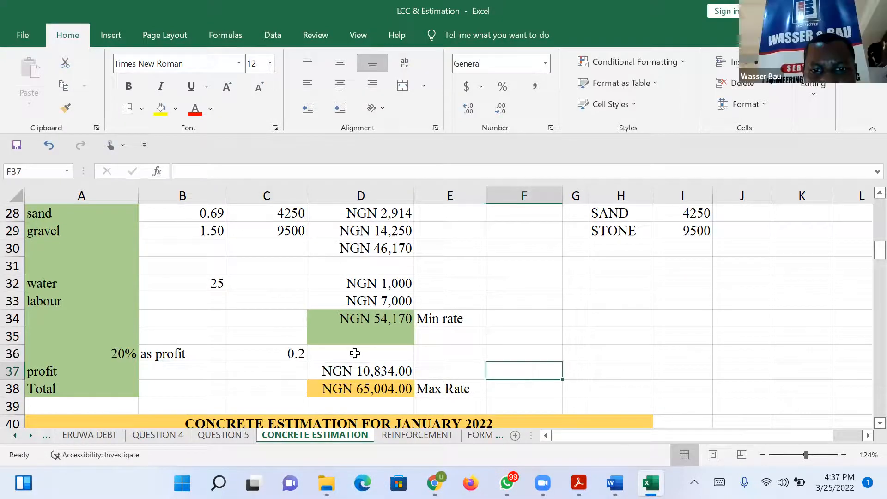
scroll(866, 422, down, 1)
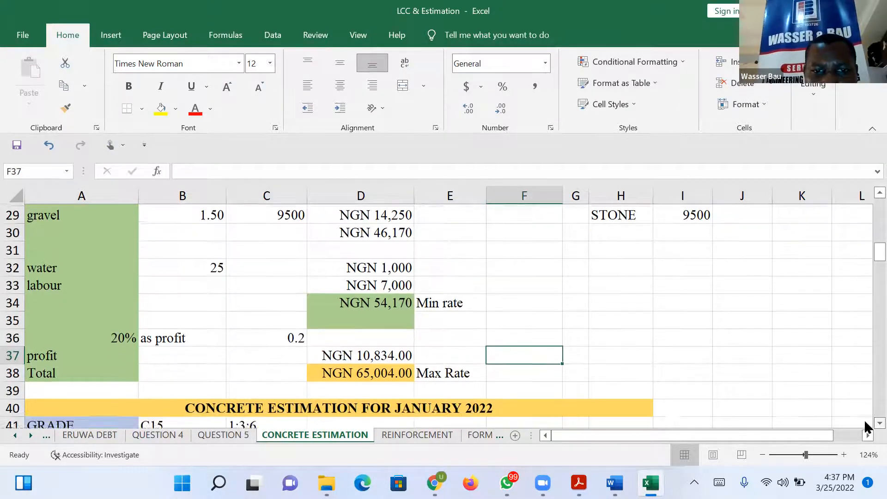
scroll(866, 424, down, 1)
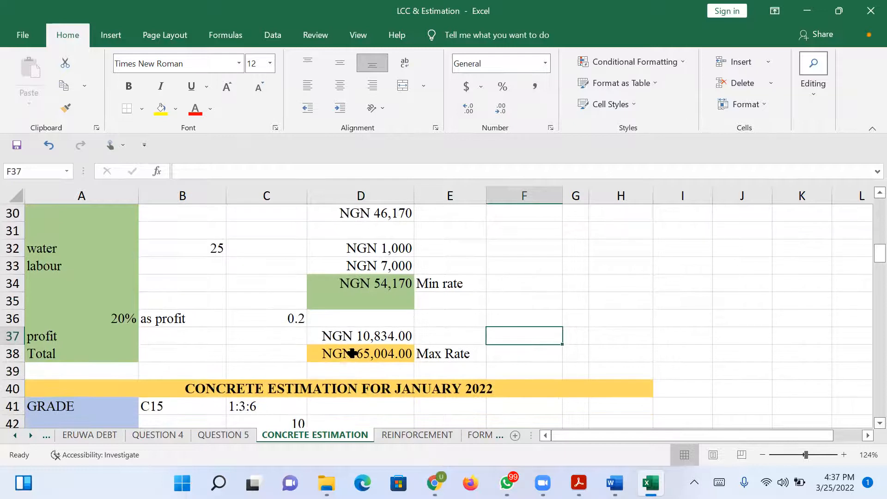
click(355, 337)
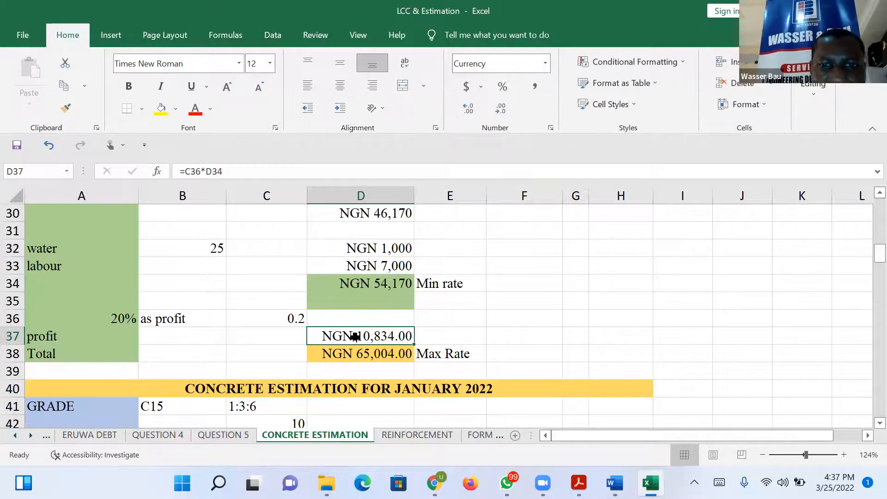
click(358, 356)
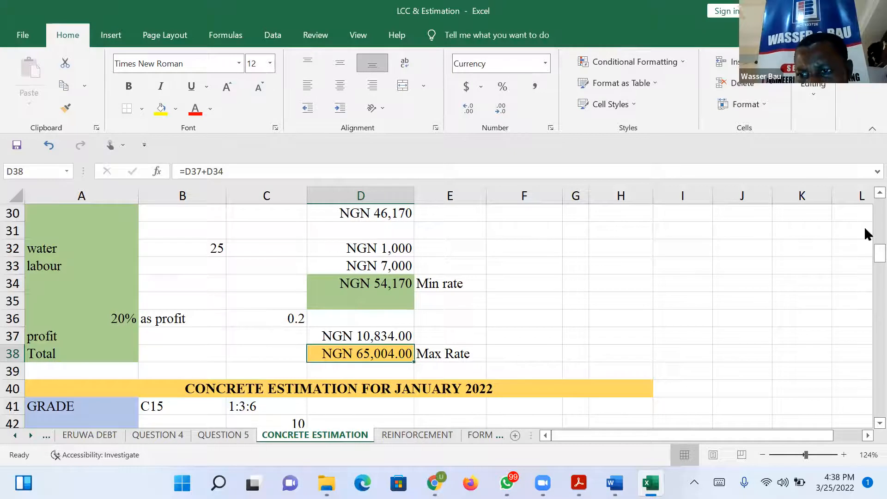
drag(864, 247, 864, 244)
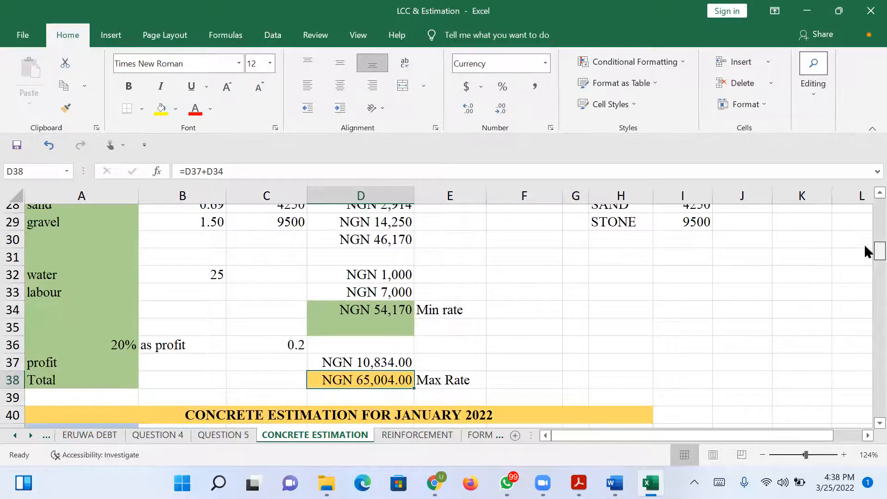
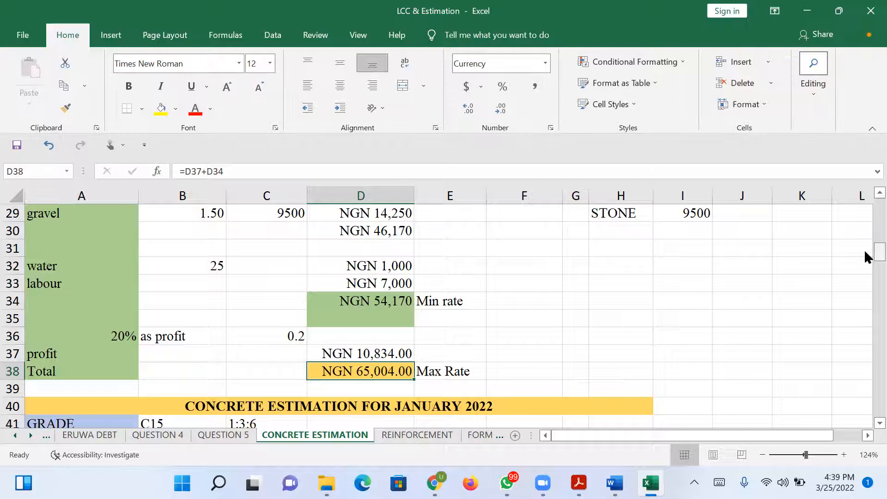
Change the C20 mix ratio text in C2 to 1:1.5:3.
drag(865, 250, 865, 262)
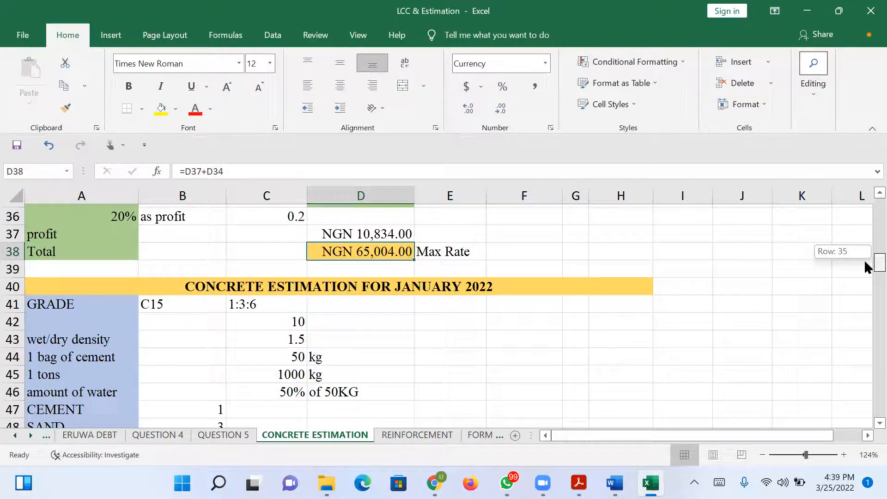
drag(865, 262, 864, 192)
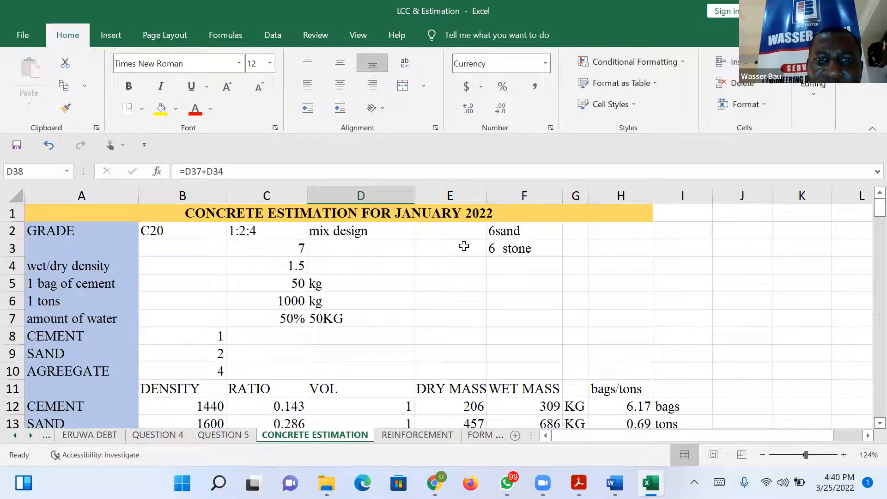
click(249, 231)
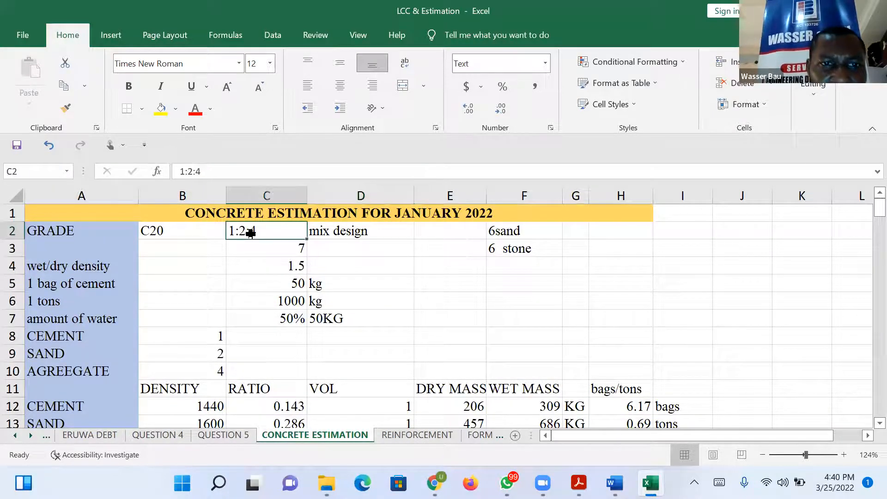
click(192, 171)
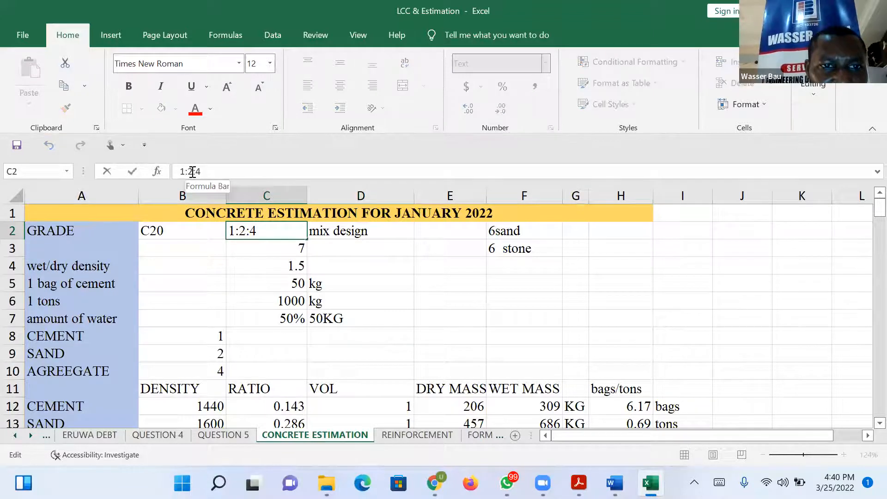
key(BackSpace)
text(1.5)
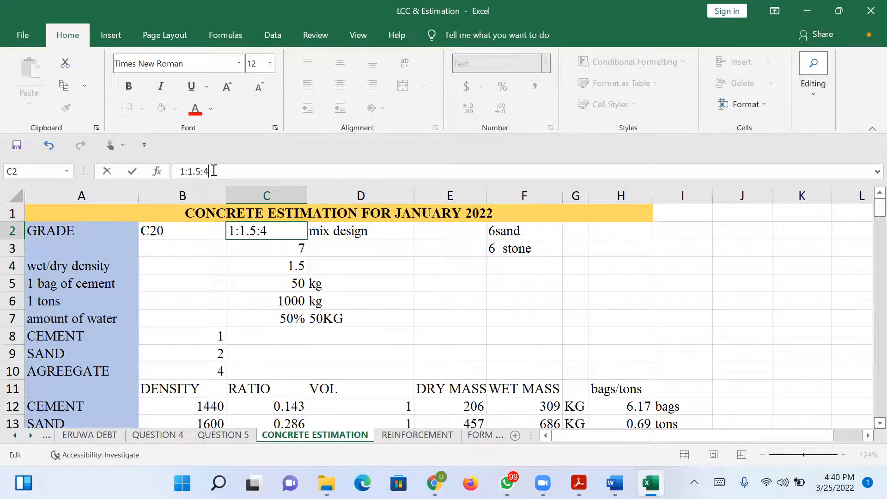
key(BackSpace)
text(3)
Set the ratio total in C3 to 5.5 and check the minimum and maximum rates in the costing table.
click(294, 251)
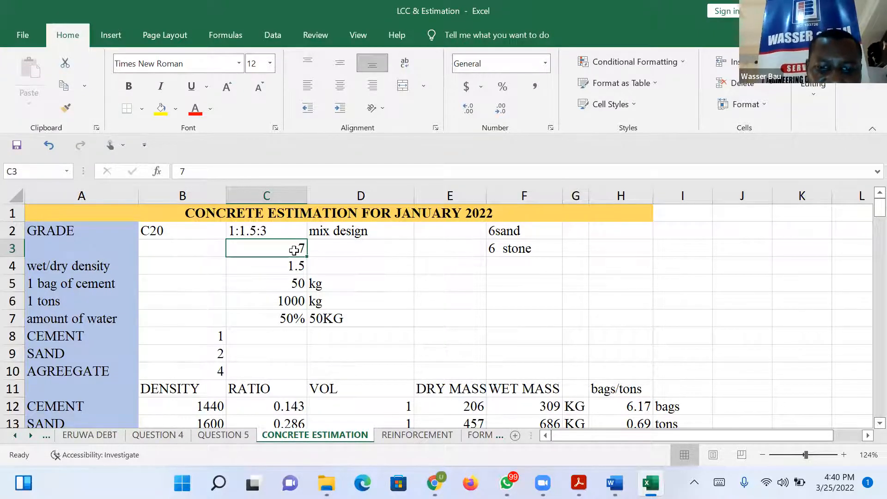
text(5.5)
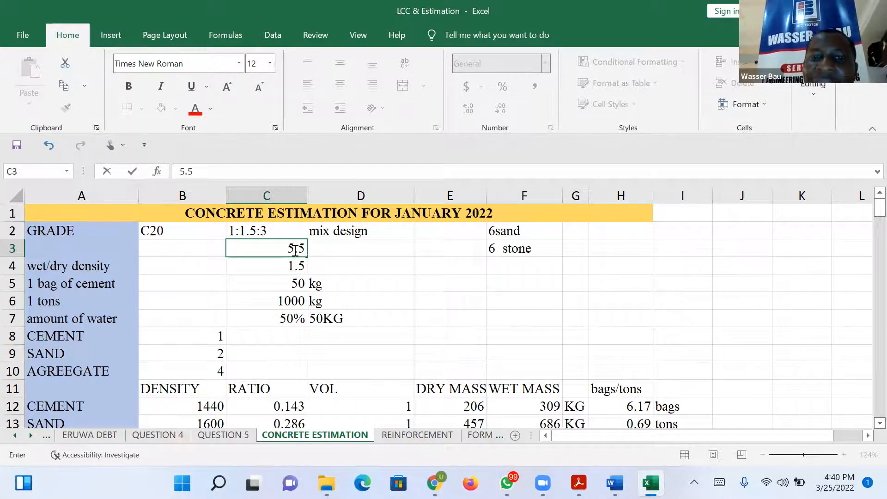
key(Return)
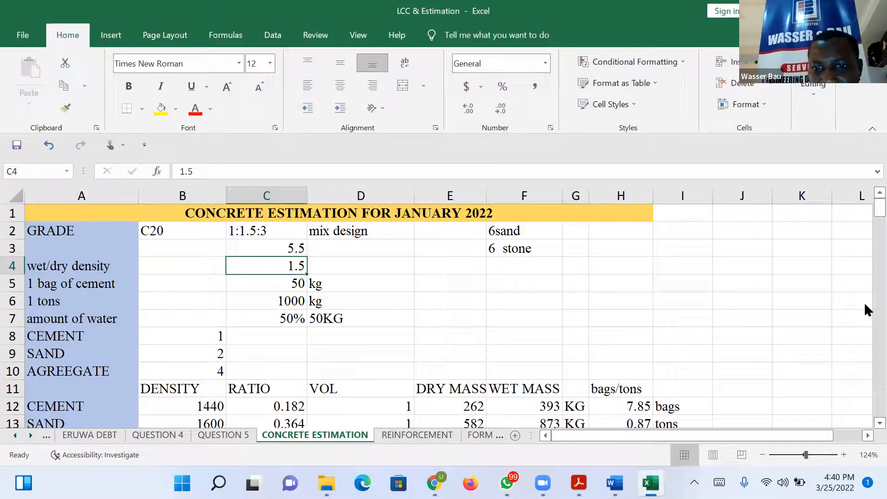
drag(865, 211, 864, 251)
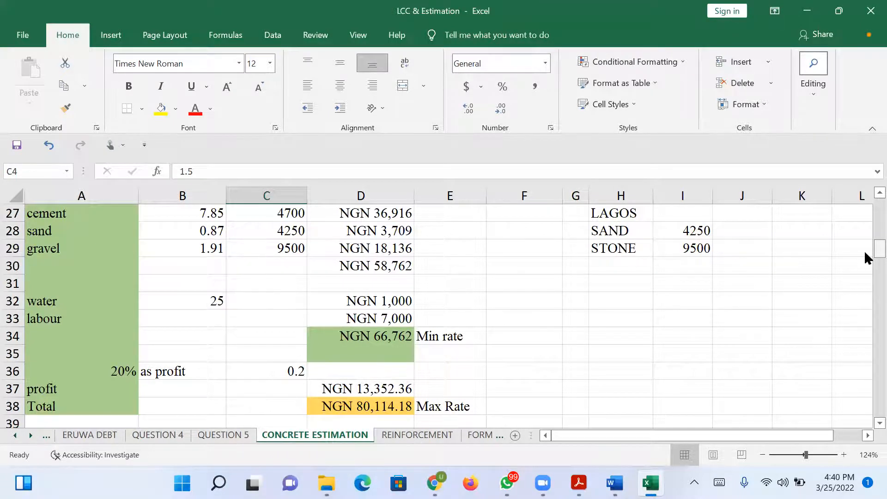
drag(864, 250, 864, 203)
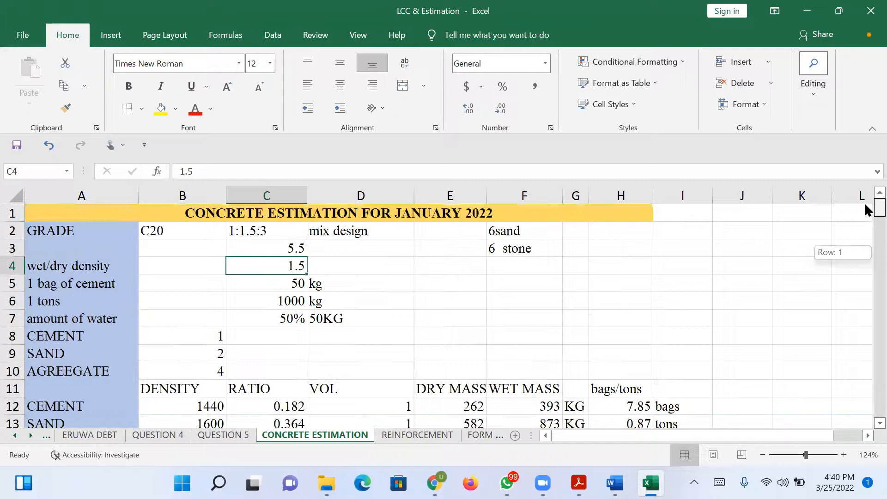
click(333, 252)
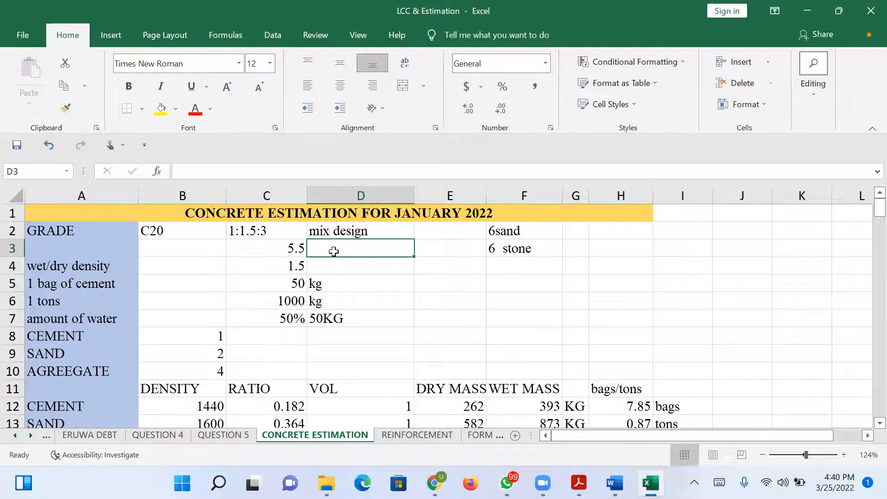
click(295, 248)
drag(197, 172, 170, 167)
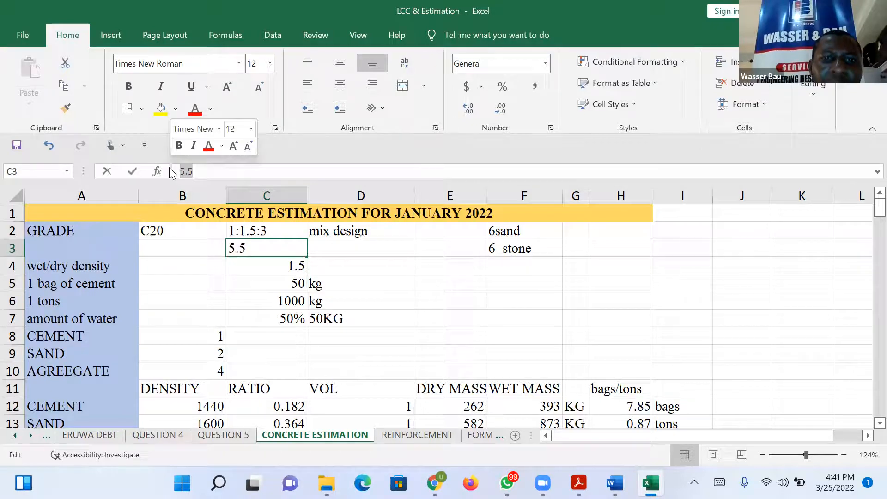
click(427, 299)
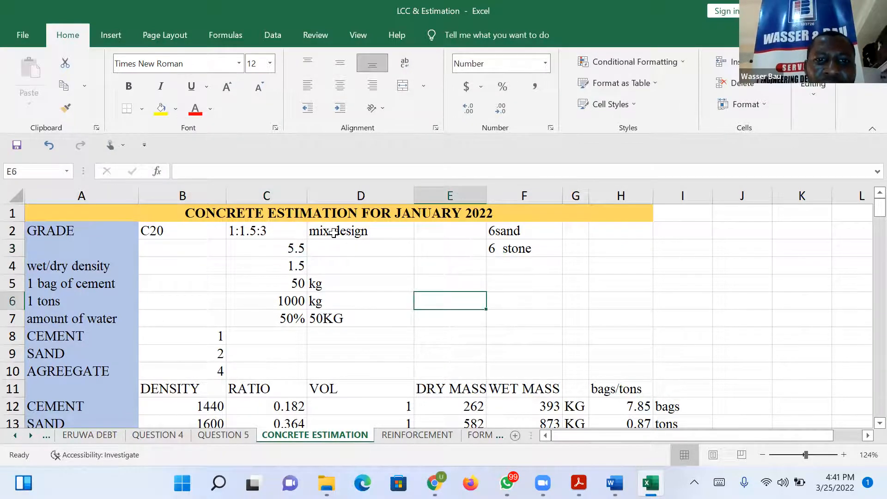
Clear the "mix design" label from D2 beside the mix ratio.
click(365, 229)
key(Delete)
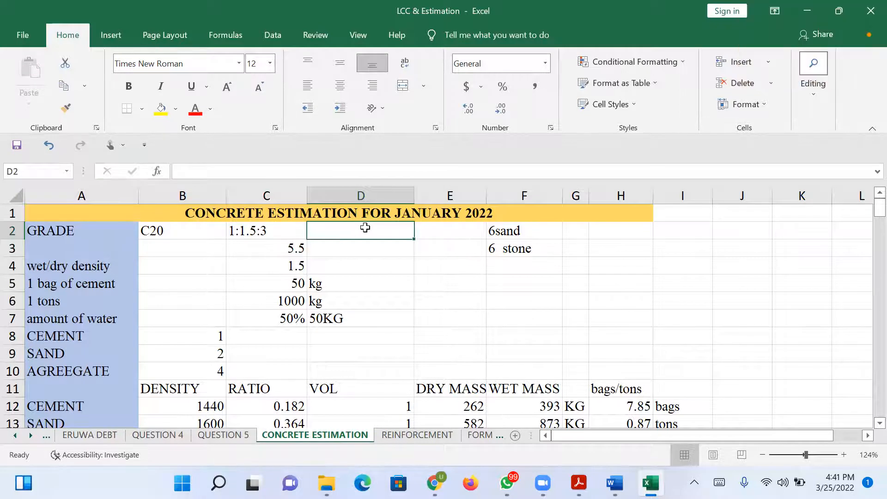
text(-)
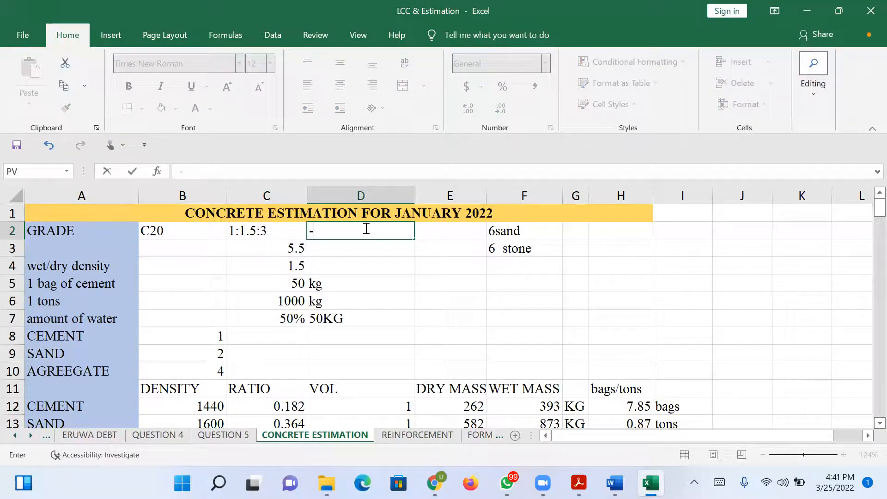
key(BackSpace)
text(=)
key(BackSpace)
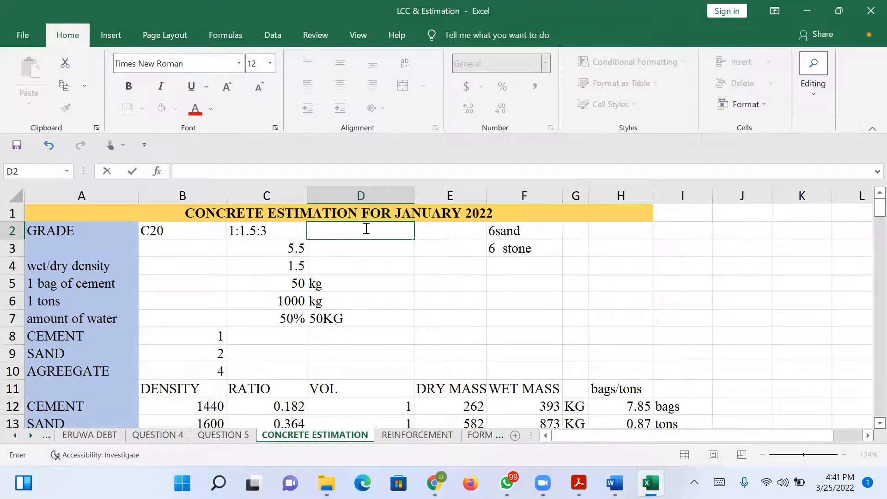
Clear the sand and stone notes from F2:F3.
click(519, 231)
drag(517, 246, 518, 246)
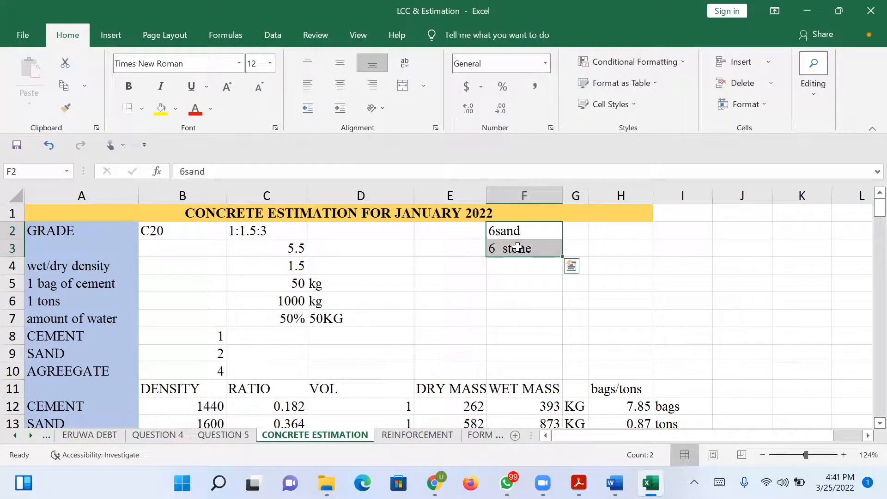
key(Delete)
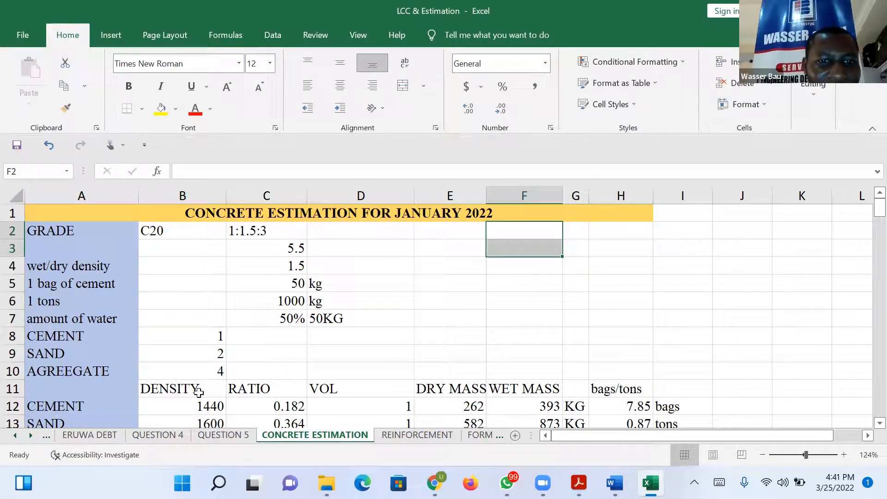
Replace the ratio total in C3 with the formula =B8+B9+B10, summing the cement, sand and aggregate parts.
click(304, 248)
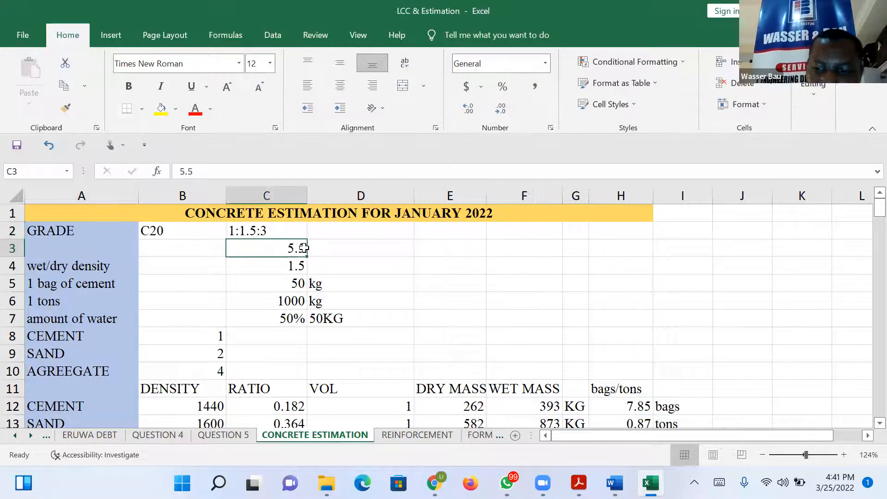
text(-)
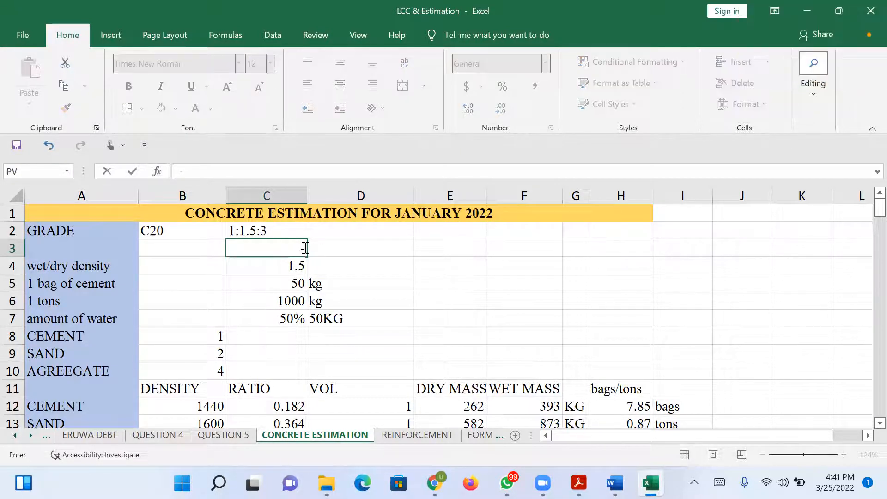
key(BackSpace)
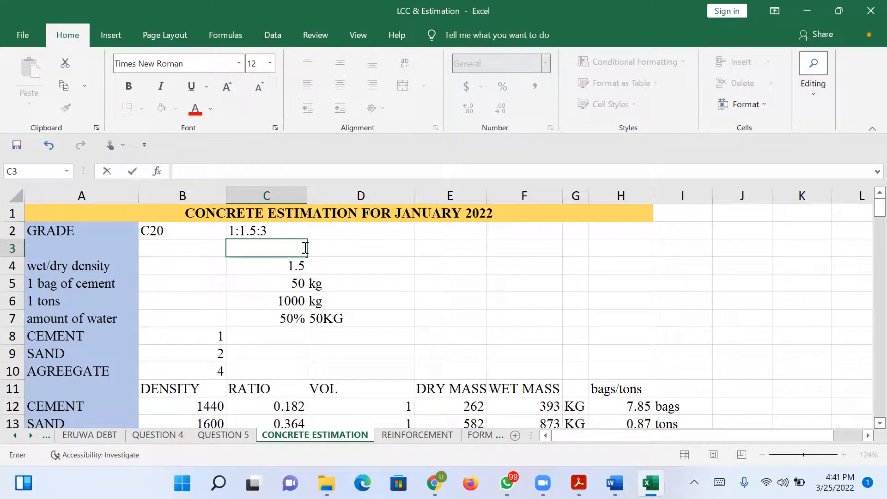
click(215, 333)
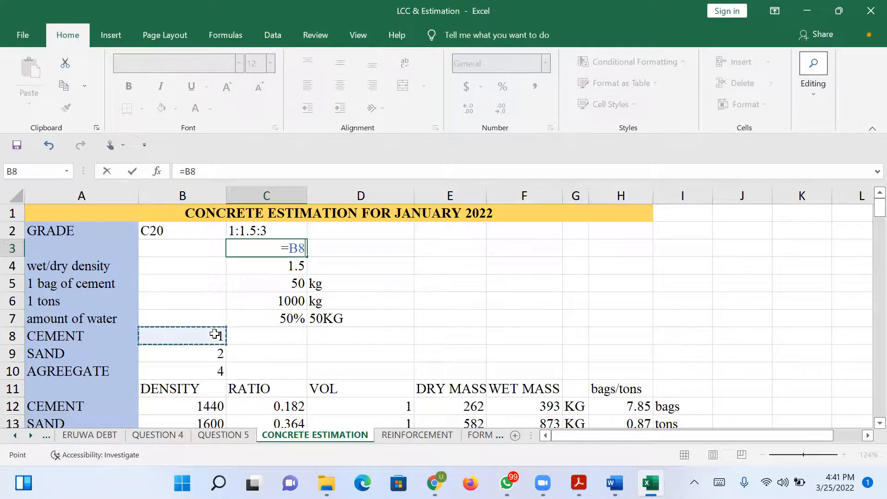
text(+)
click(217, 356)
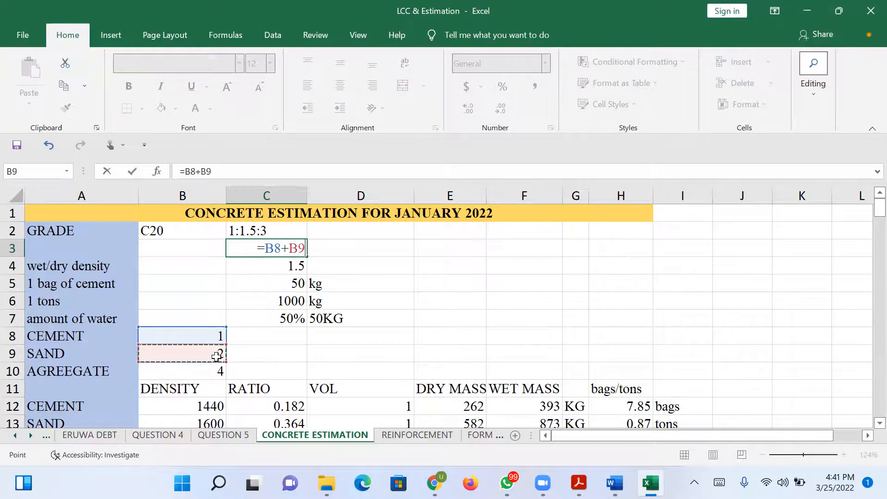
text(+)
click(217, 370)
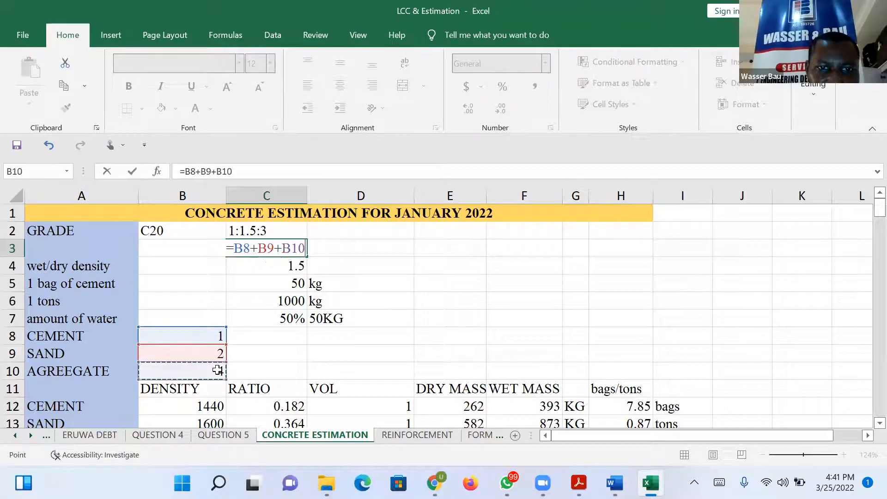
key(Return)
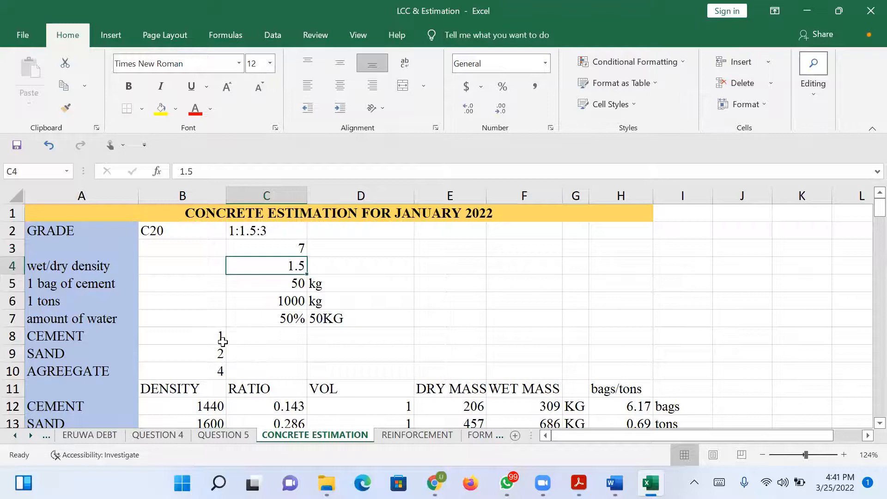
Set the sand part in B9 to 1.5 and the aggregate part in B10 to 3.
click(221, 353)
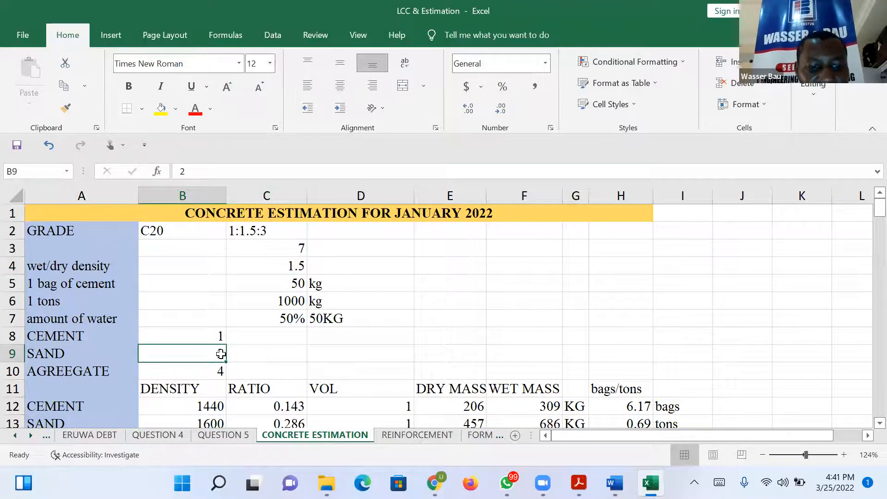
text(1.5)
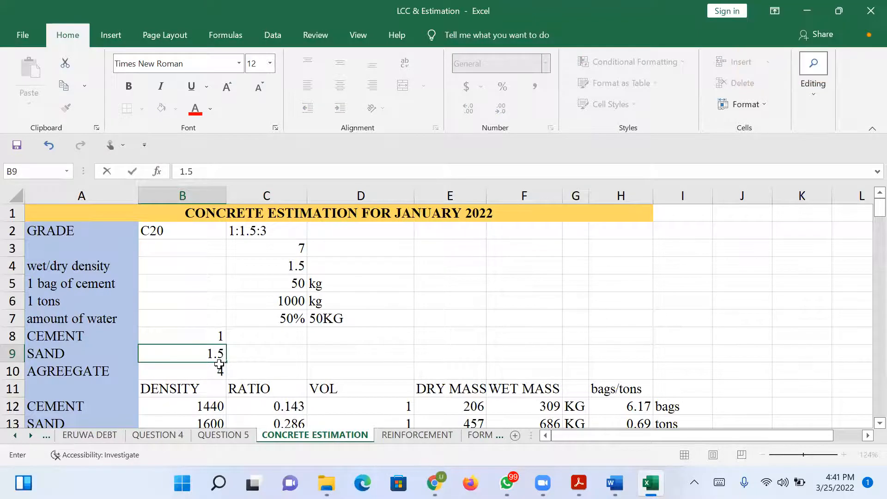
click(220, 370)
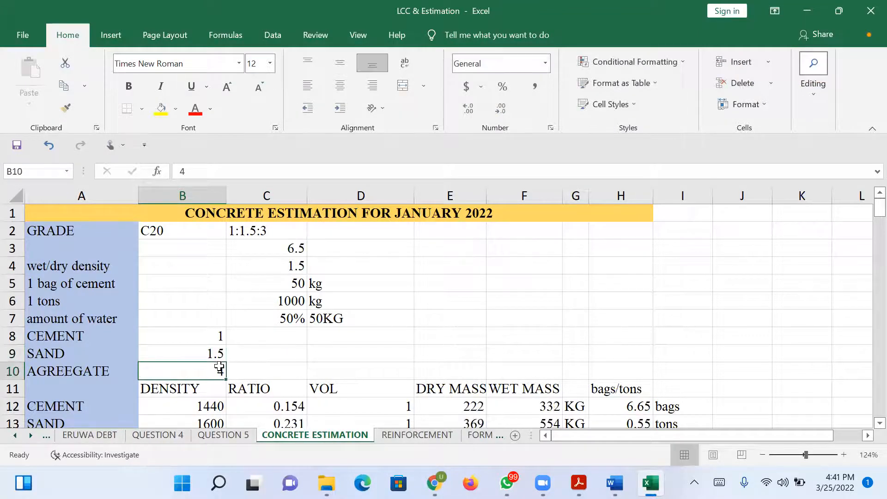
text(3)
key(Return)
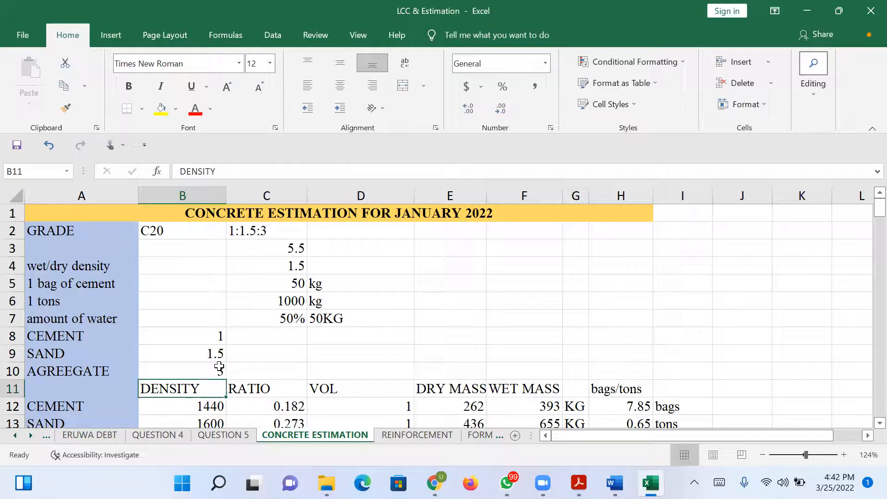
Review the recalculated material costs and the minimum and maximum rates in the costing table for the 1:1.5:3 mix.
drag(866, 208, 864, 248)
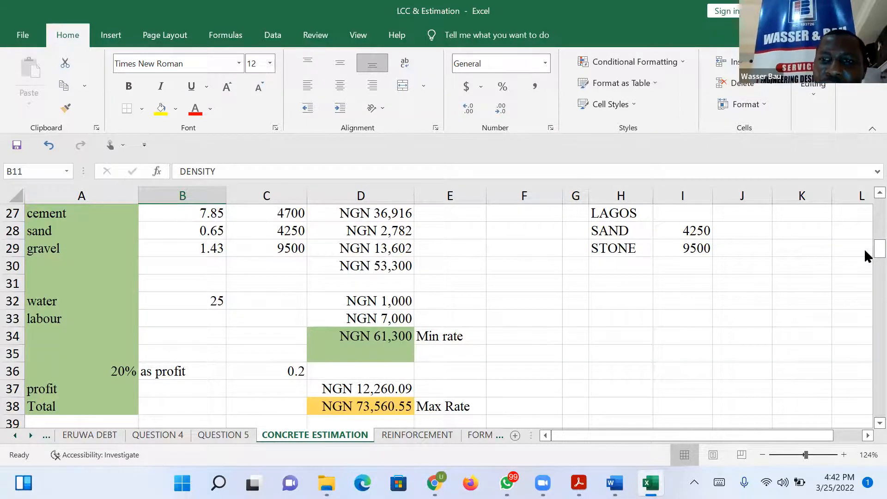
drag(864, 245, 863, 186)
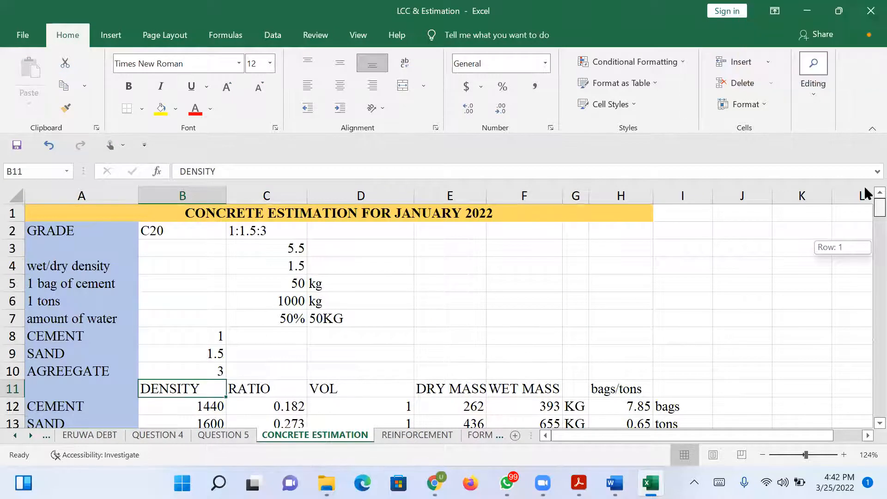
drag(865, 208, 864, 195)
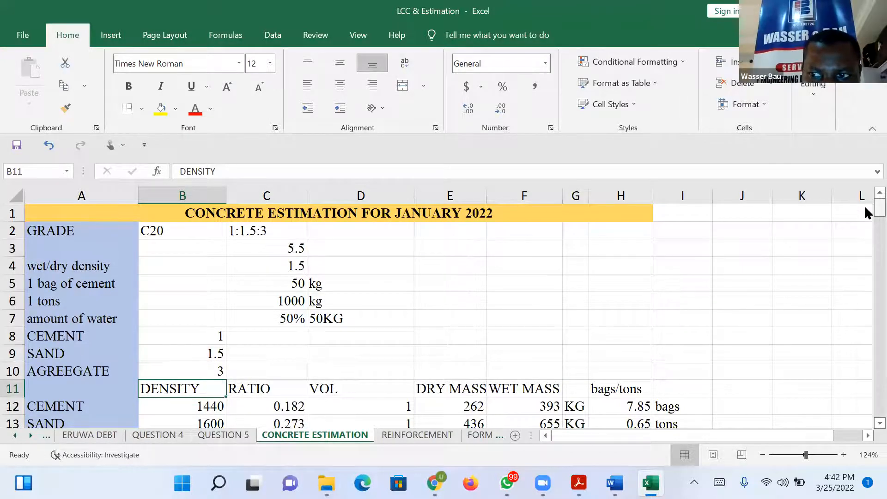
mouse_move(864, 205)
mouse_down()
mouse_move(866, 214)
mouse_move(863, 196)
mouse_up()
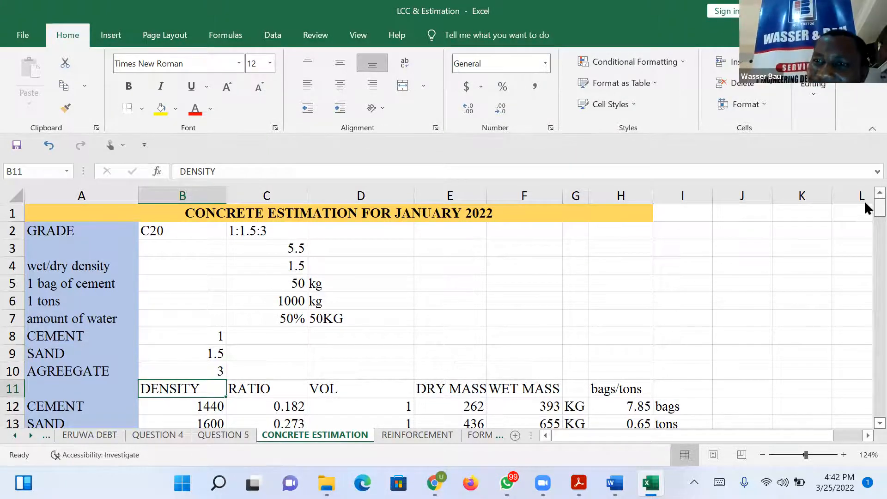
Set the profit factor in C36 of the C20 costing table to 0.25.
drag(863, 202, 864, 257)
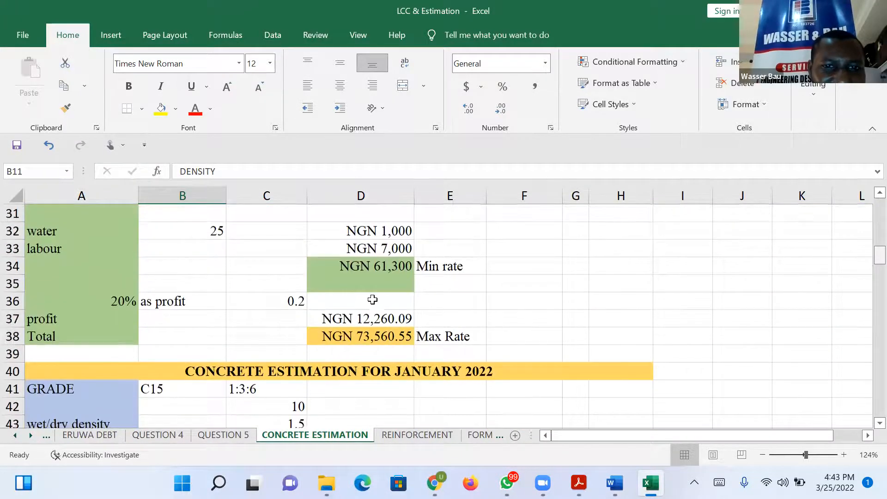
click(285, 300)
click(201, 171)
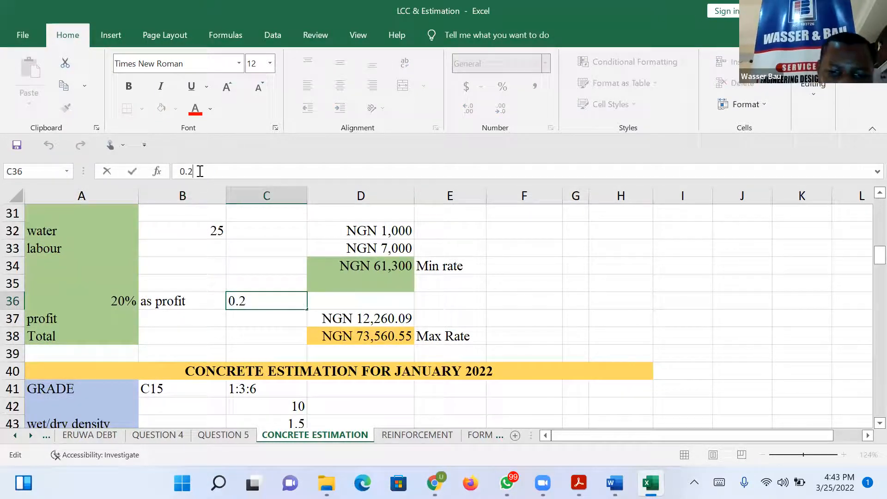
text(5)
key(Return)
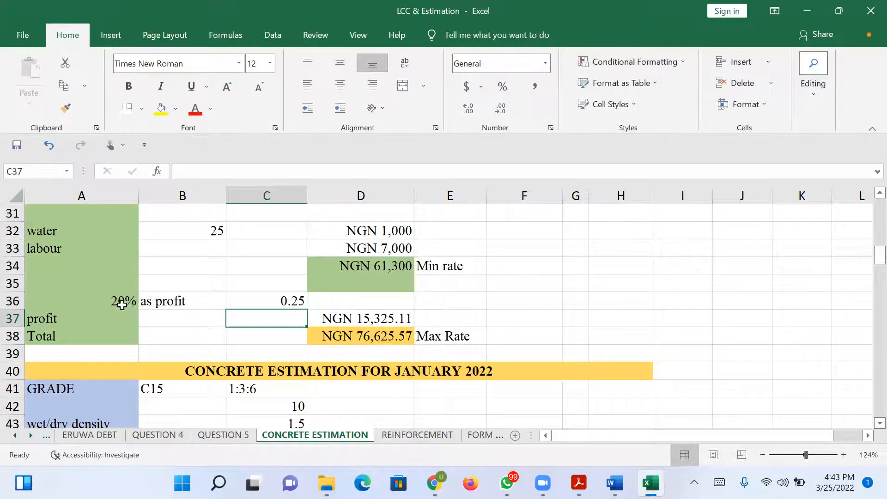
Change the profit percentage label in A36 to 25%.
click(123, 302)
click(191, 171)
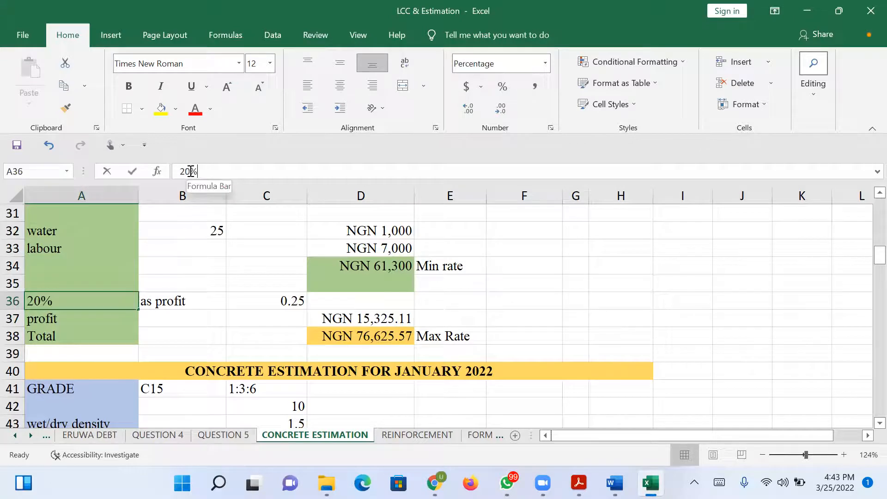
key(BackSpace)
text(5)
key(Return)
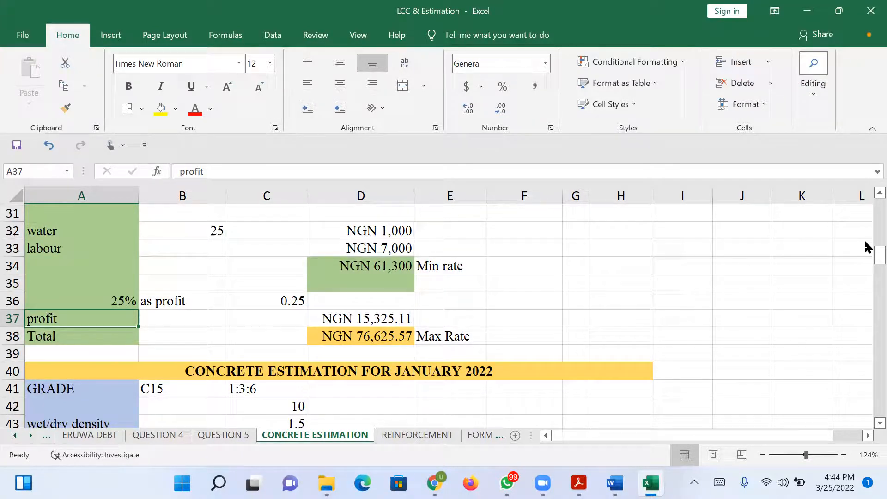
Set the profit factor in C36 to 0.35.
drag(865, 259, 865, 260)
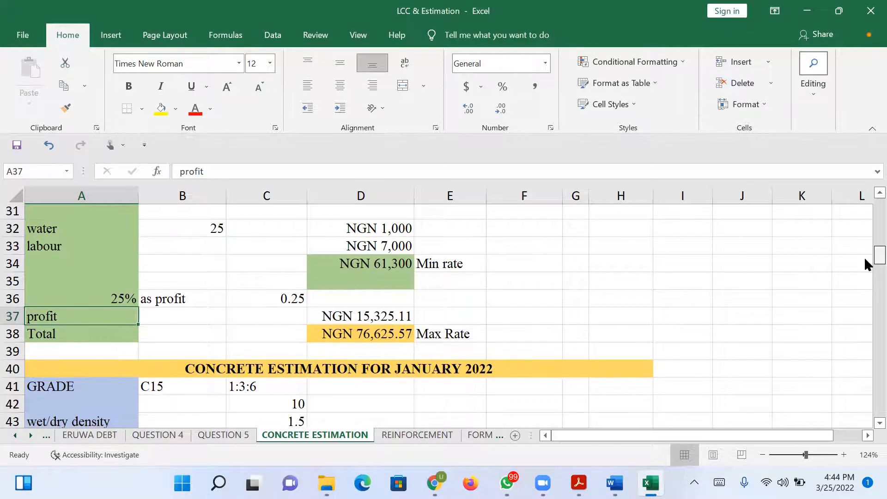
click(294, 302)
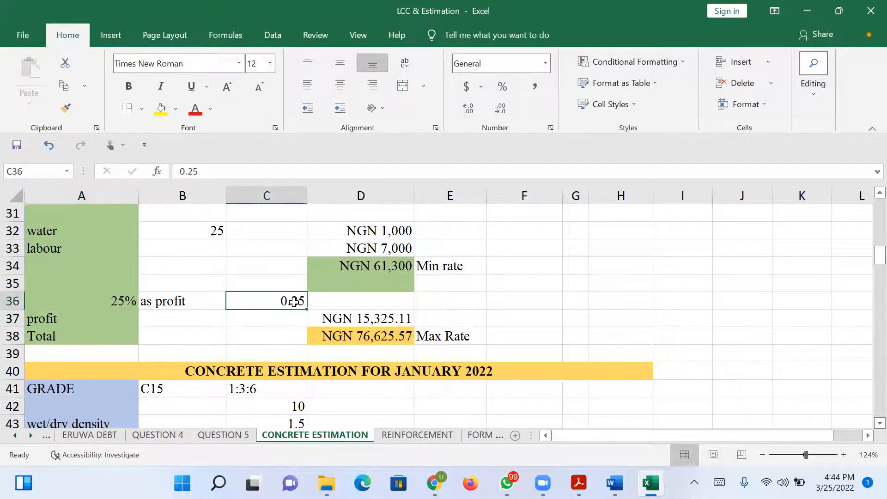
text(.35)
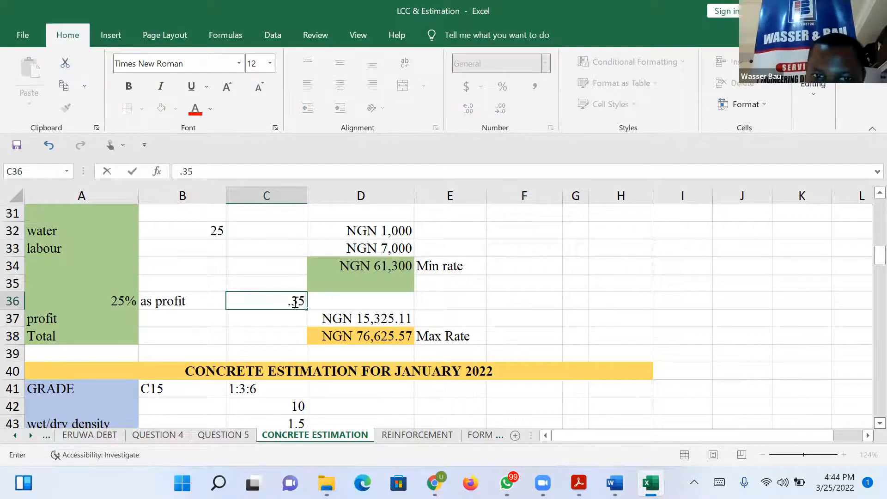
key(Return)
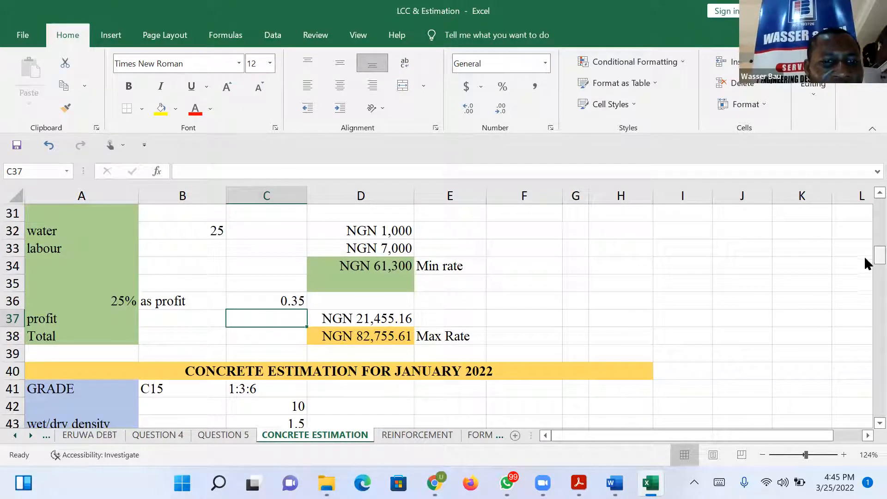
Replace the C15 mix's ratio total in C42 with the formula =B47+B48+B49, summing the cement, sand and aggregate parts.
drag(865, 260, 866, 273)
click(295, 266)
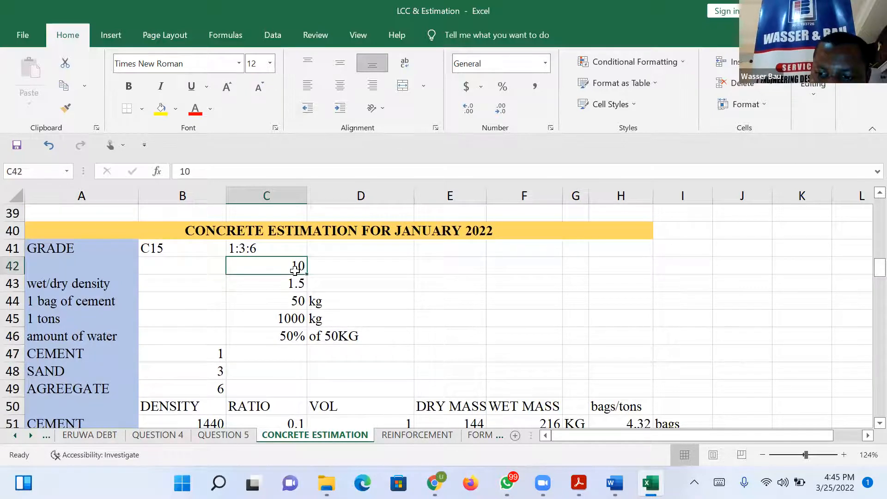
text(=)
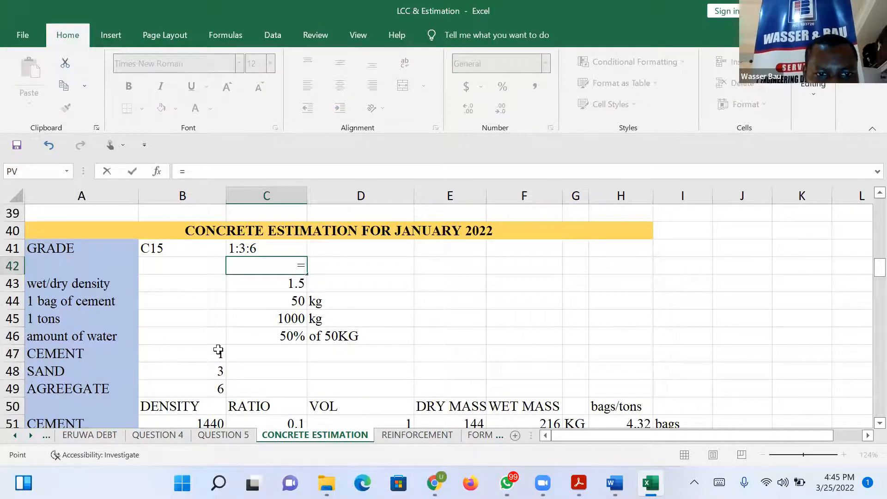
click(218, 349)
text(+)
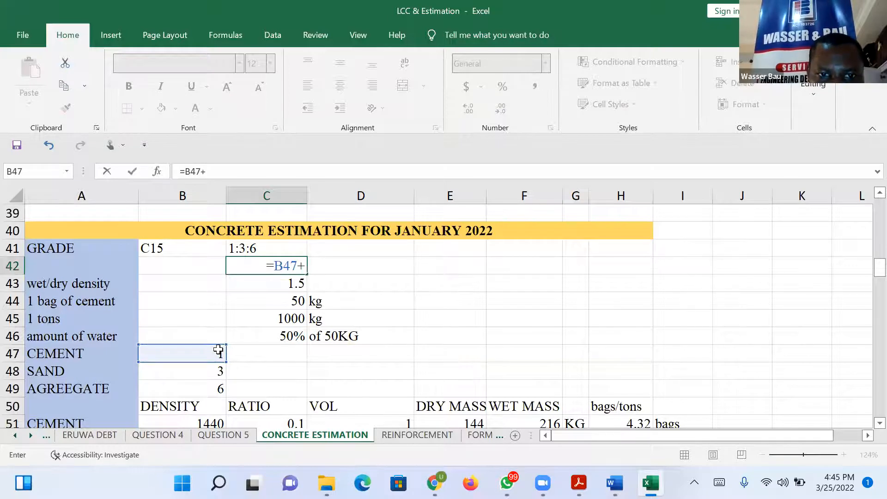
click(217, 370)
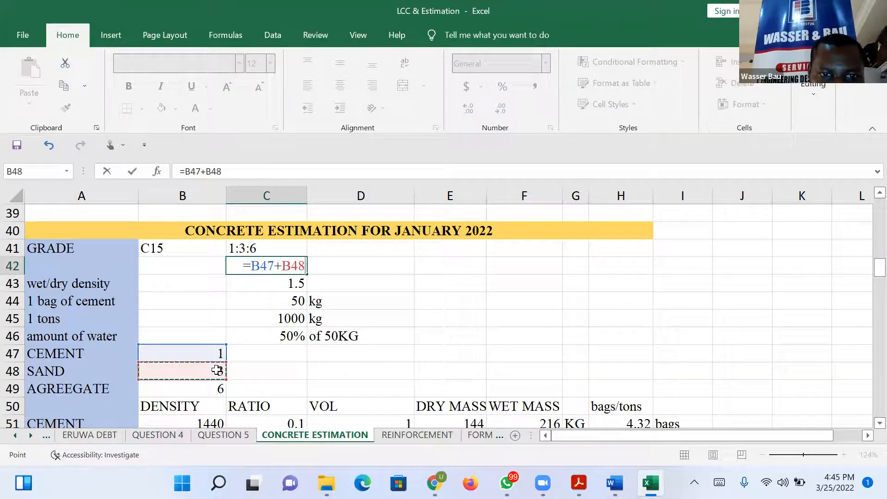
text(+)
click(217, 390)
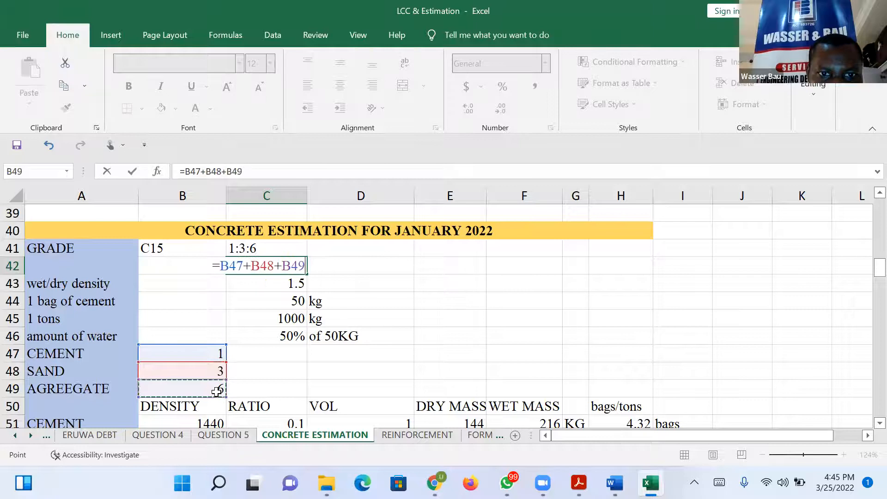
key(Return)
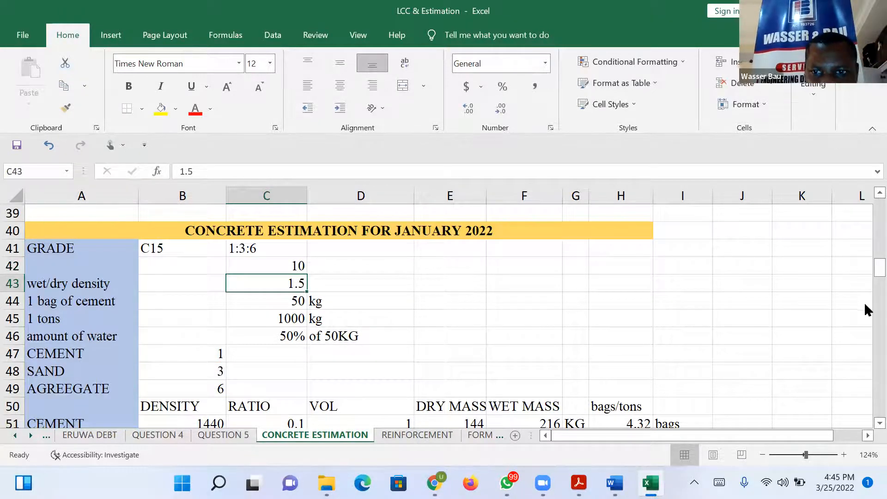
Examine the 1:2:4 mix's ratio total in the special rate section for Abuja, and return to the C20 estimation at the sheet's start.
click(865, 269)
drag(865, 269, 865, 328)
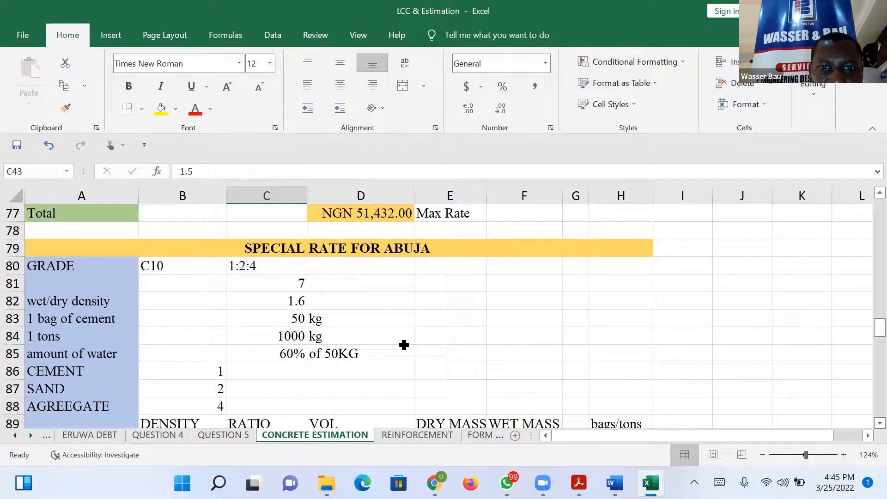
click(298, 282)
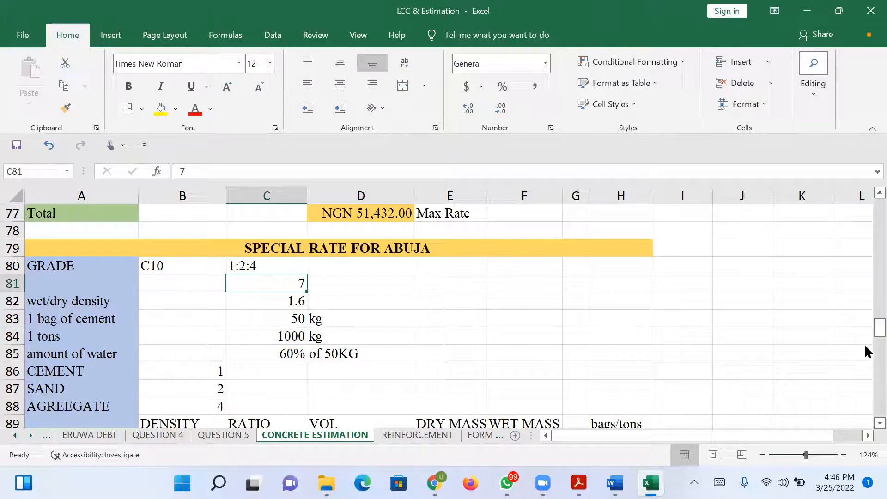
drag(865, 330, 864, 176)
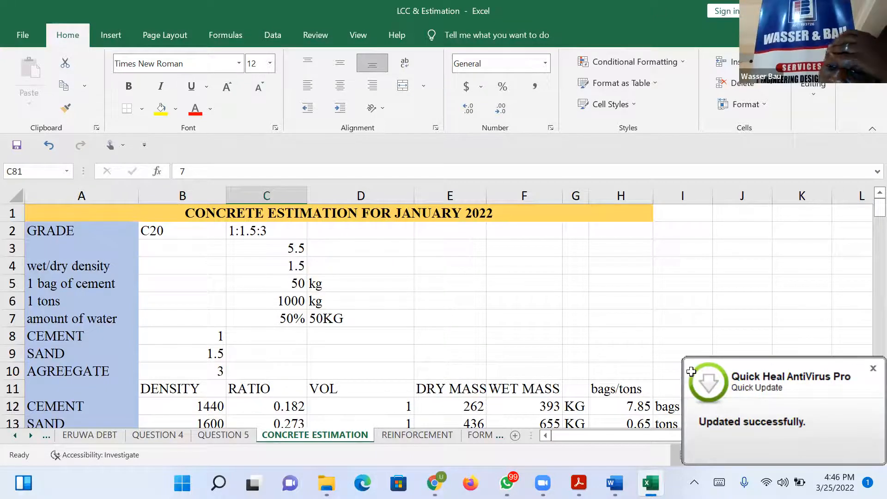
click(552, 352)
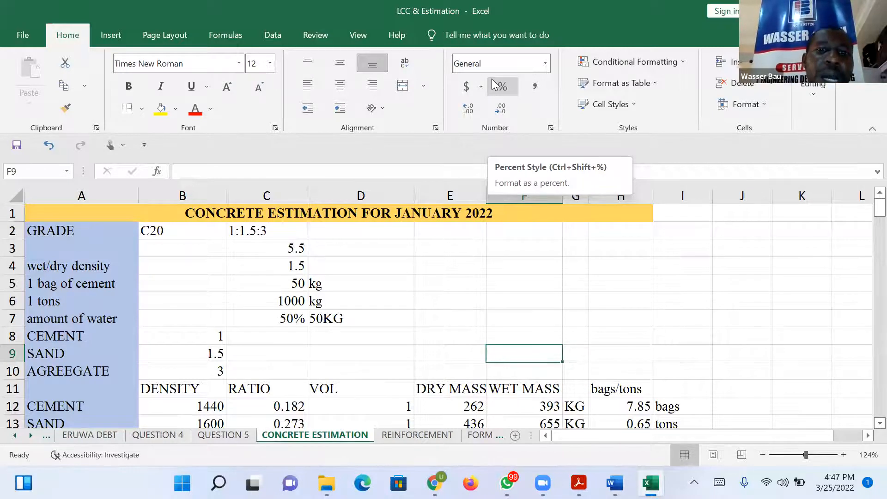
Open the REINFORCEMENT sheet and select the unit weights for Y8 to Y25 in C4:C9.
click(397, 437)
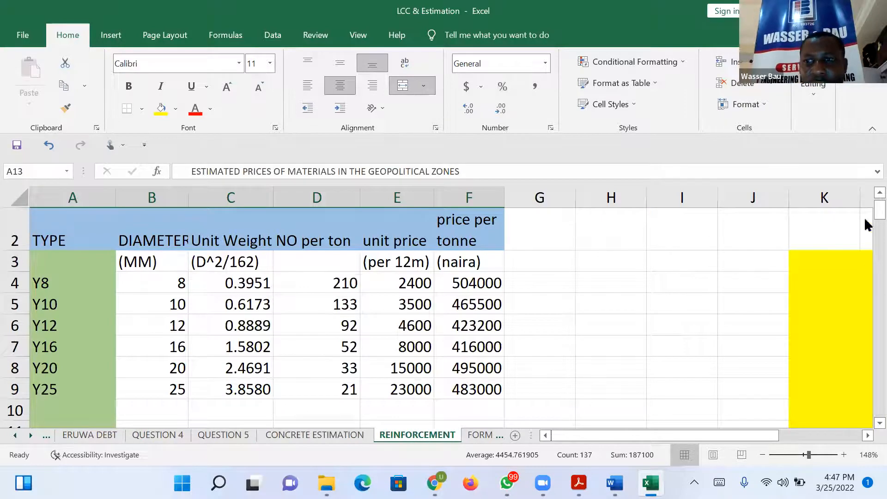
scroll(865, 194, up, 1)
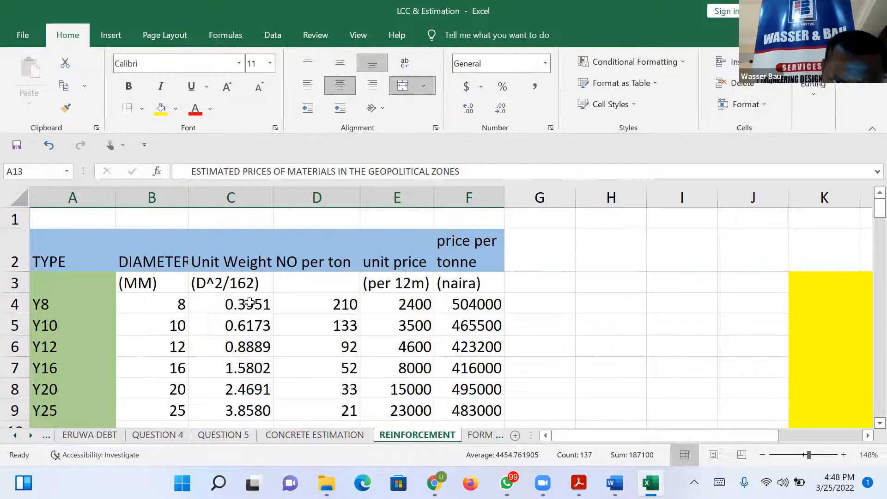
drag(249, 302, 259, 409)
Switch to a blank whiteboard and write the formula "DENSITY = MASS/VOLUME" in a text box.
click(161, 110)
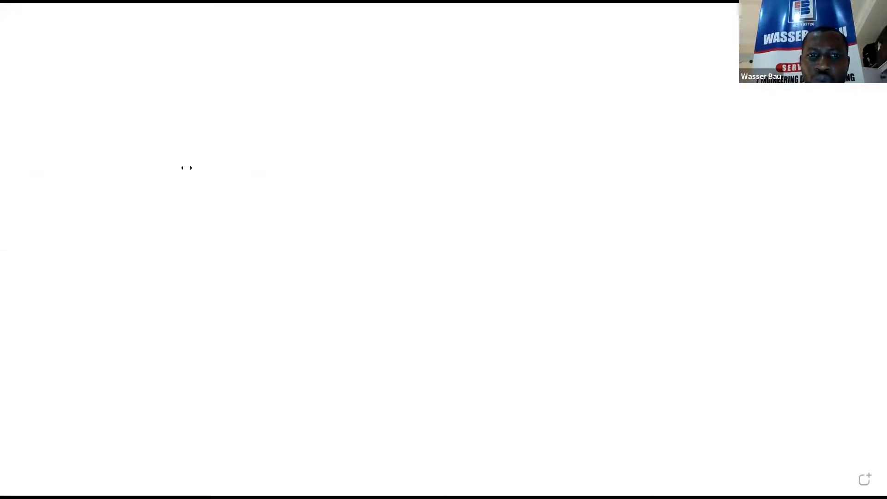
click(186, 168)
text(DESN)
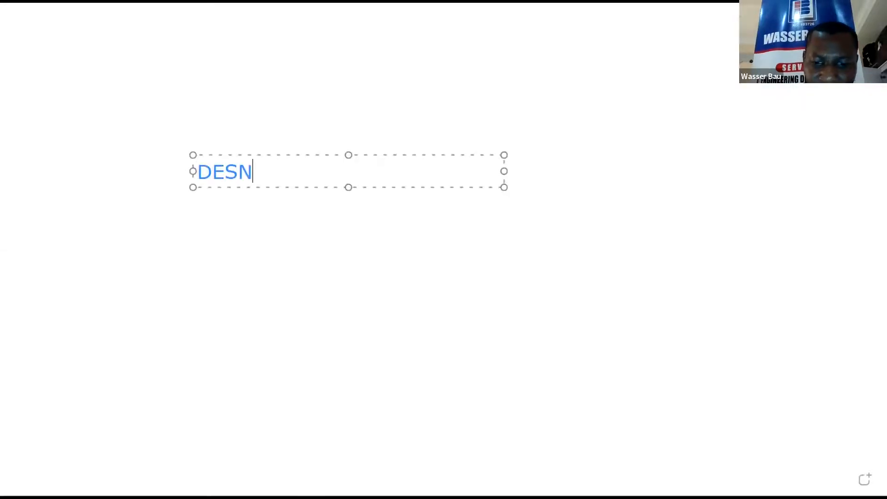
text(SITY)
key(BackSpace)
key(BackSpace)
key(BackSpace)
key(BackSpace)
key(BackSpace)
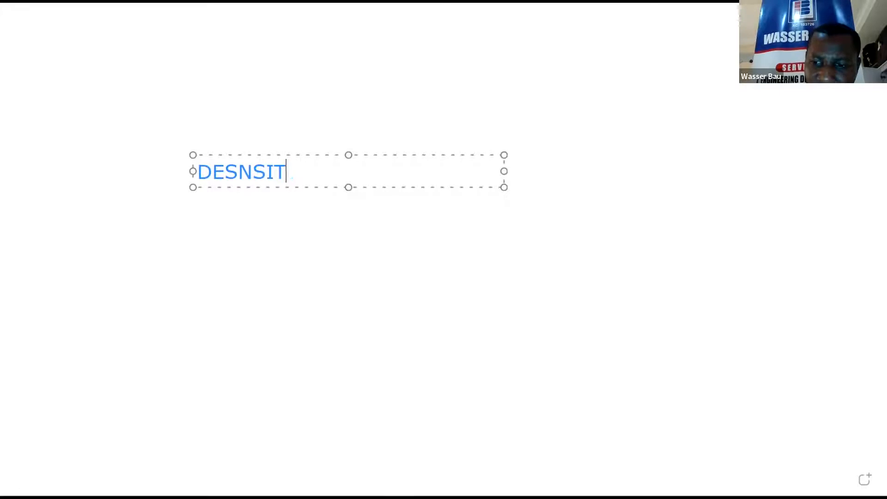
key(BackSpace)
key(BackSpace)
text(NSITY )
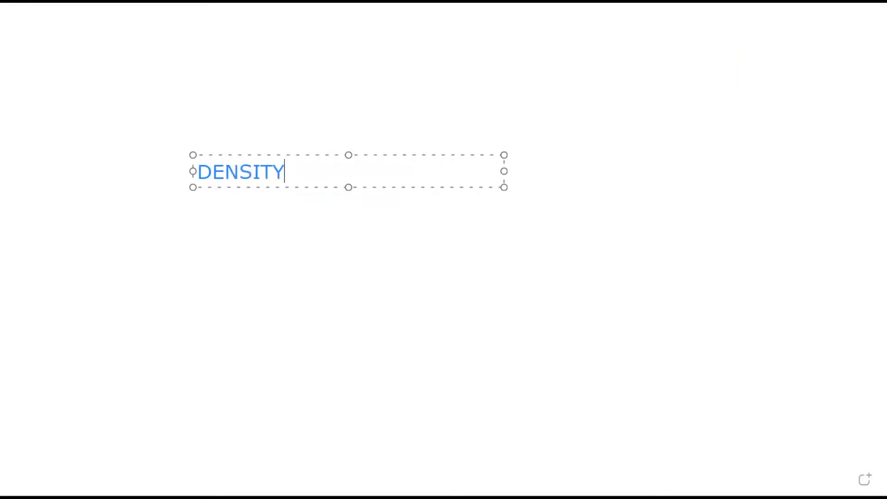
text(= MASS/)
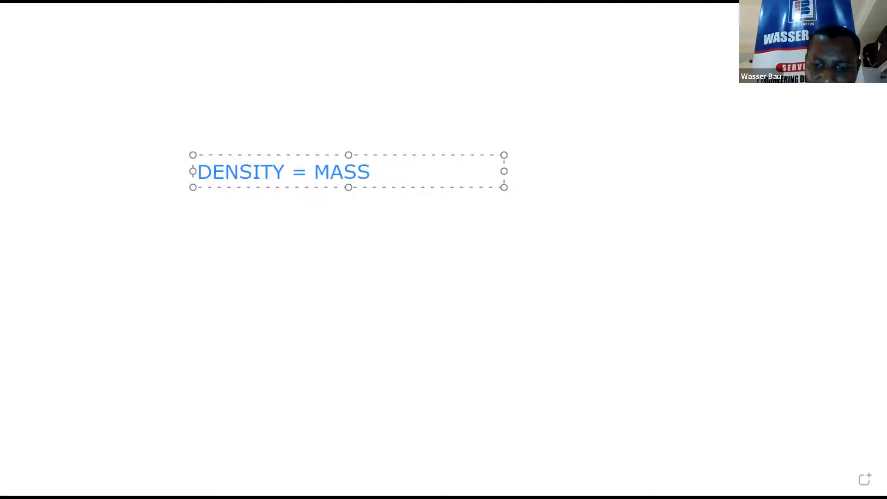
text(LUME)
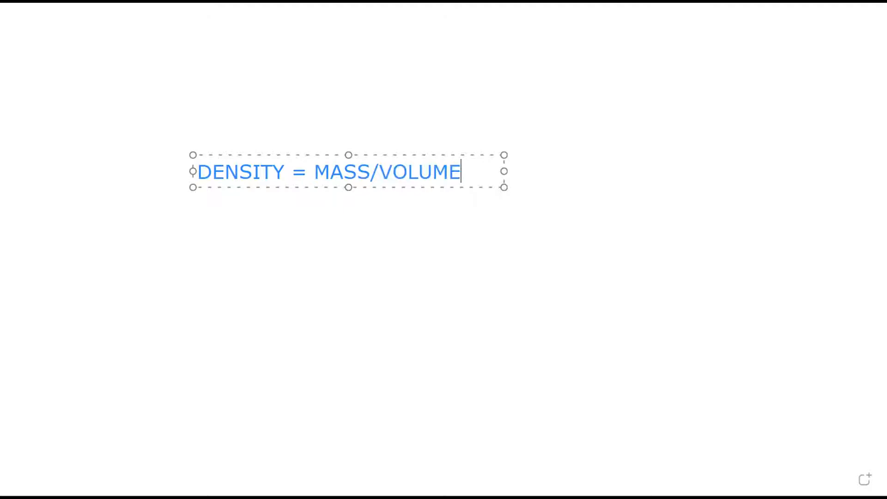
Add a second line starting with "VOLUME" below the density formula in the whiteboard text box.
key(Return)
text(VOLUME)
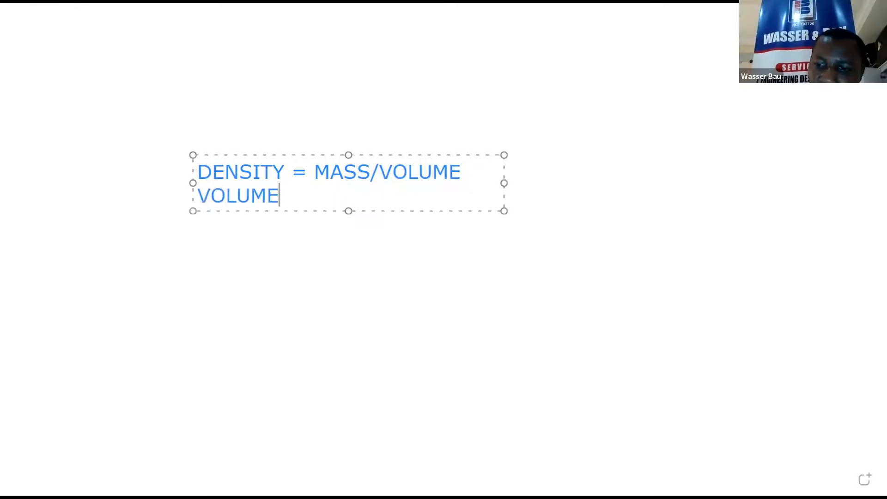
key(Return)
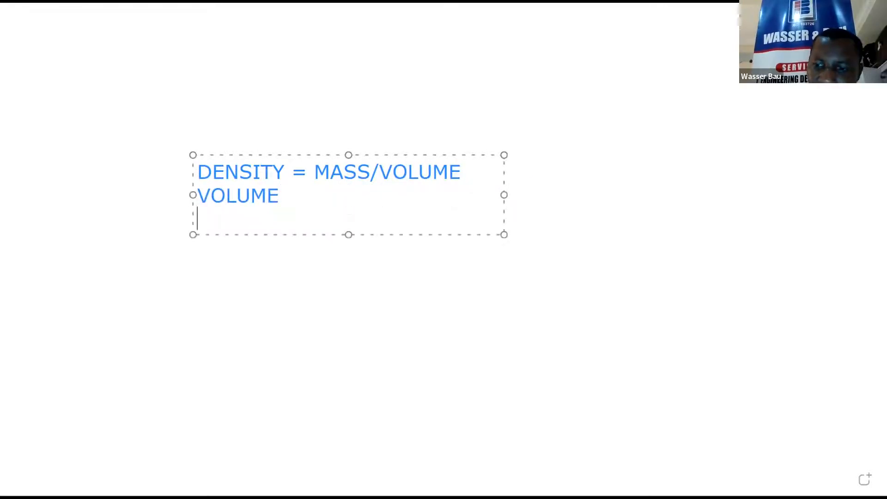
key(BackSpace)
text(AREA)
key(BackSpace)
key(BackSpace)
key(BackSpace)
key(BackSpace)
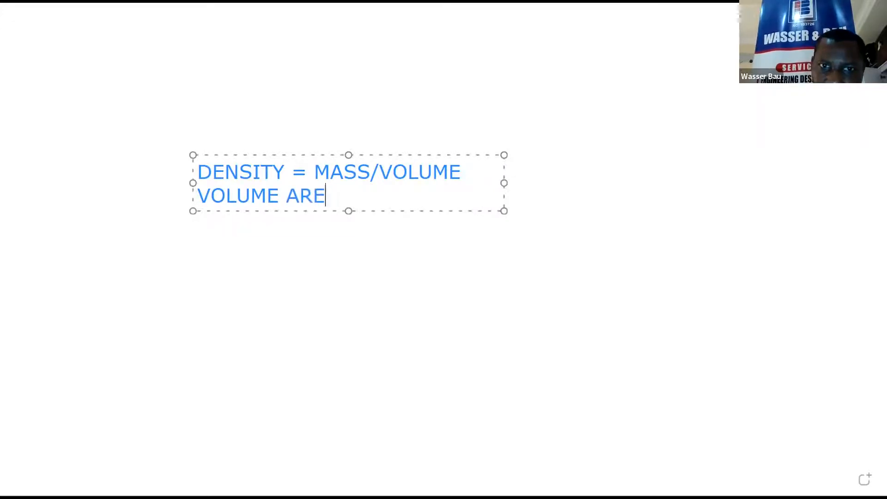
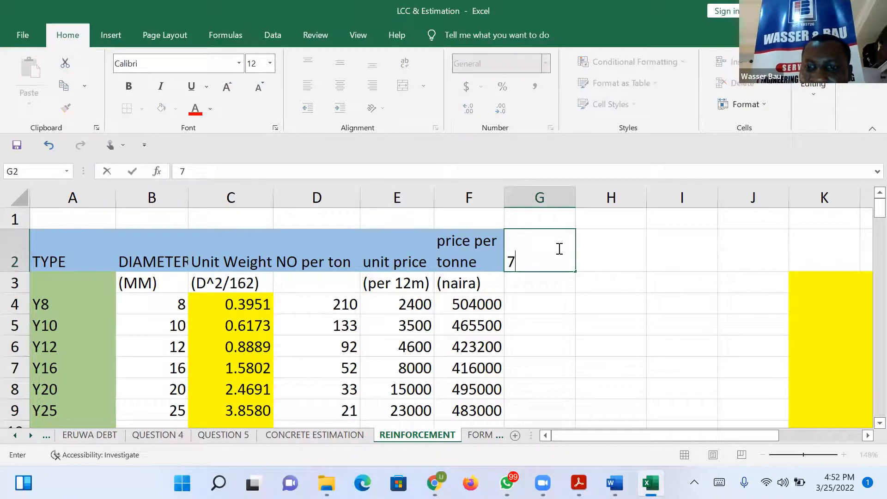
Enter the heading 700M in G2 of the reinforcement table.
click(546, 303)
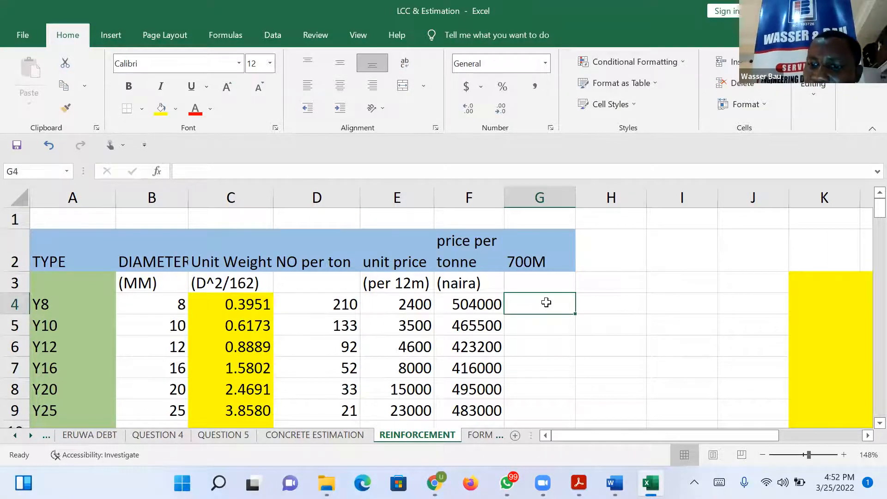
text(=)
click(557, 256)
key(Escape)
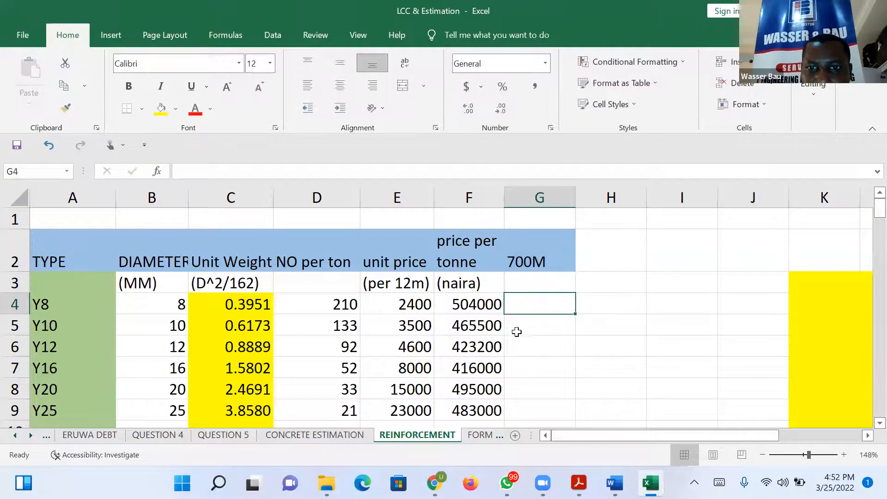
Enter the length 700 in G3 beneath the 700M heading.
click(544, 282)
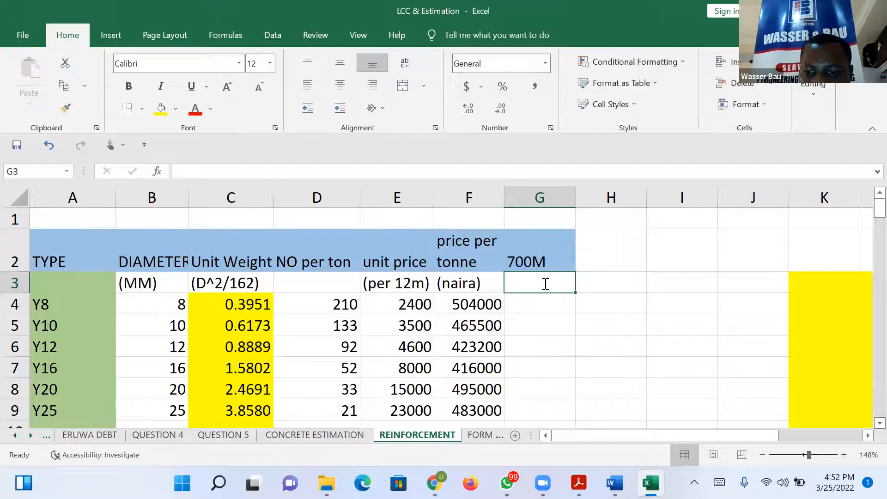
text(700)
key(Return)
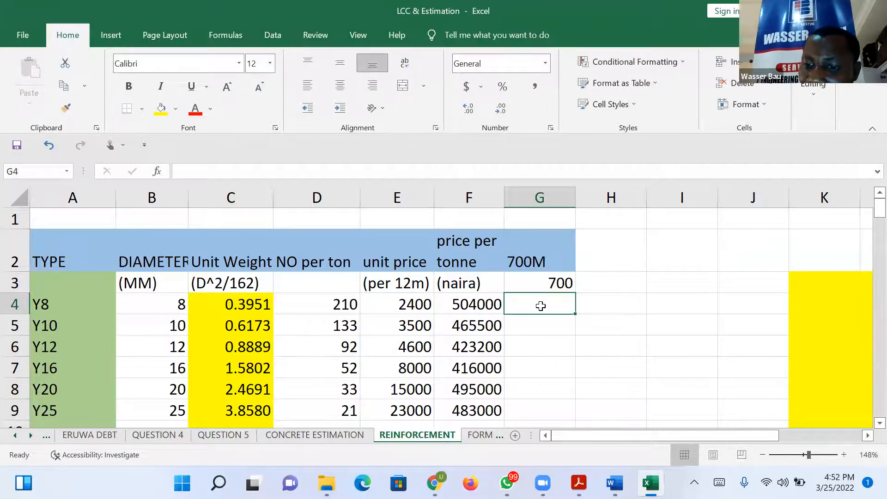
Calculate the Y8 weight in G4 with =G3*C4 and fill the formula down to G9.
text(=)
click(542, 287)
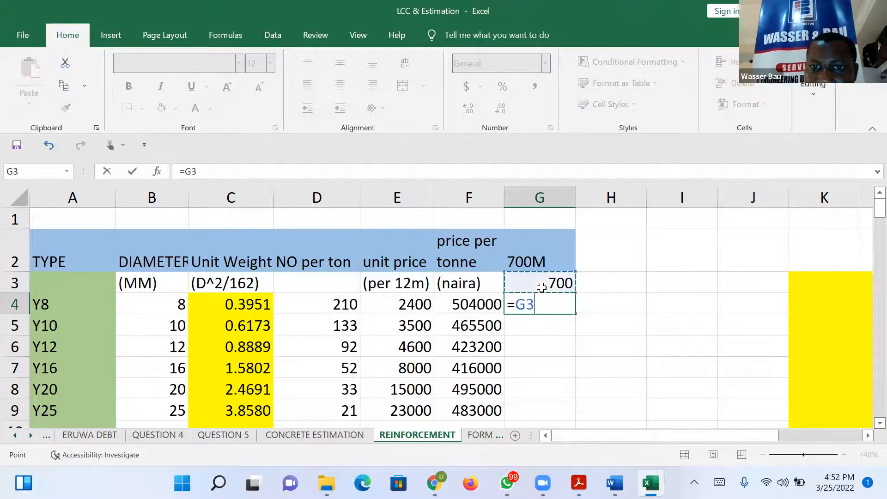
text(*)
click(262, 304)
key(Return)
click(564, 309)
drag(575, 314, 573, 417)
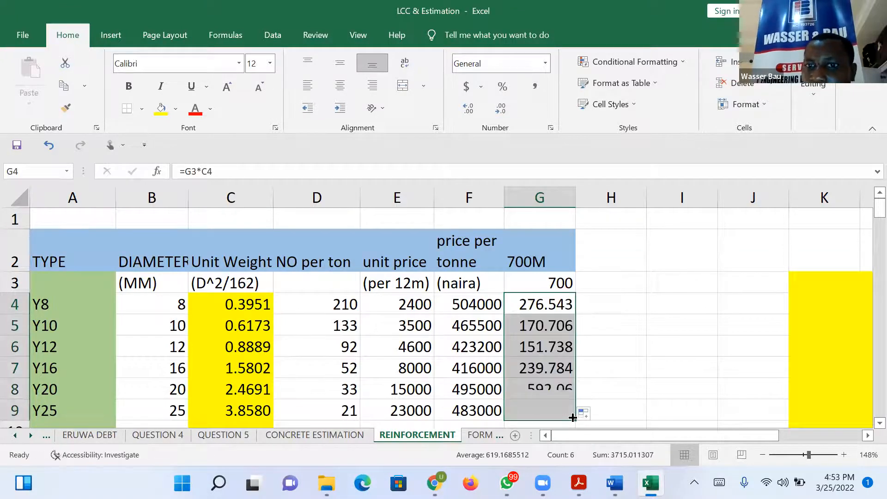
Divide the Y8 weight by 12 in H4 with =G4/12 and fill the formula down to H9.
click(608, 301)
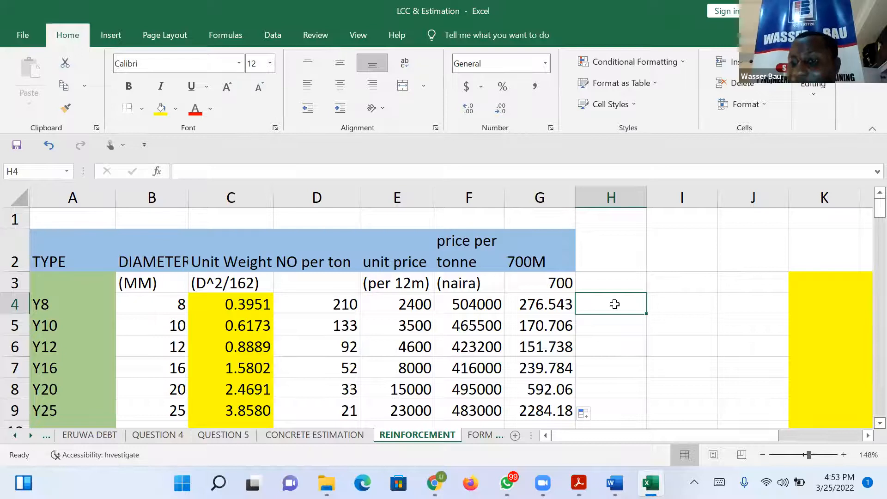
text(=)
click(523, 306)
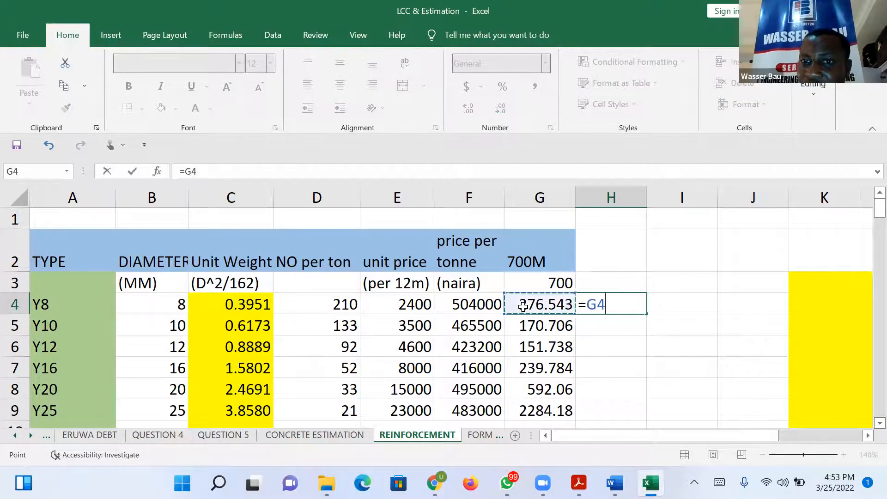
text(/12)
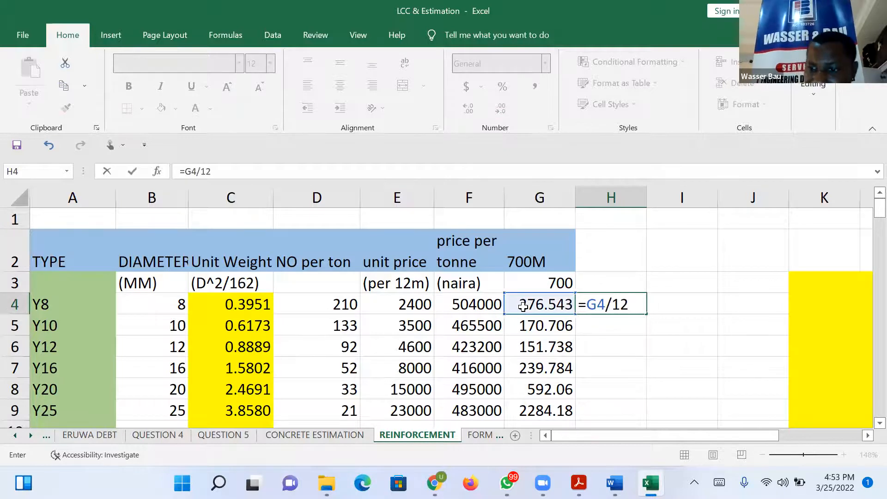
key(Return)
click(637, 303)
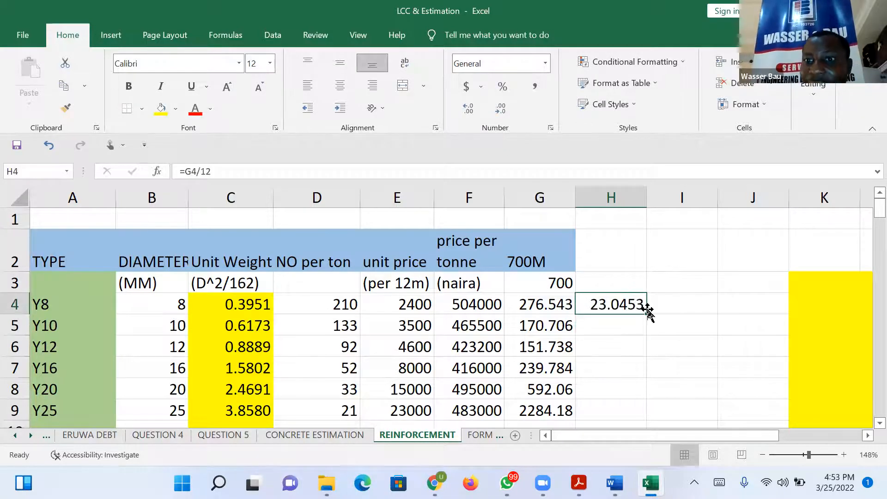
drag(646, 314, 649, 415)
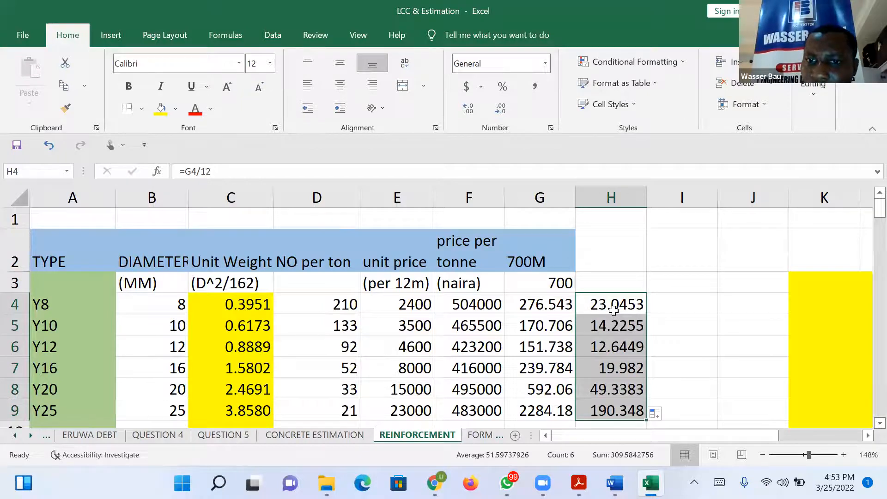
Clear the trial length and calculations from G3:H9.
drag(554, 284, 612, 407)
key(Delete)
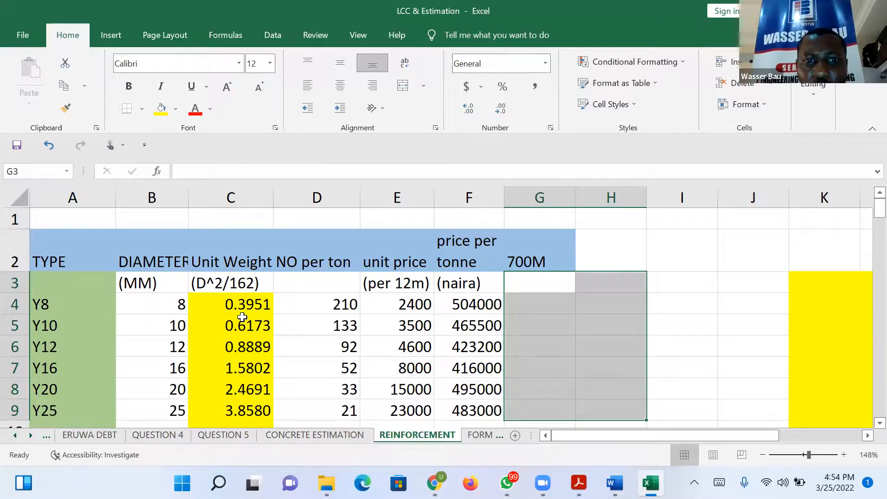
Examine the unit weights in C4:C9 and the number of bars per ton in D4:D9, including Y16 and Y12.
drag(241, 306, 225, 417)
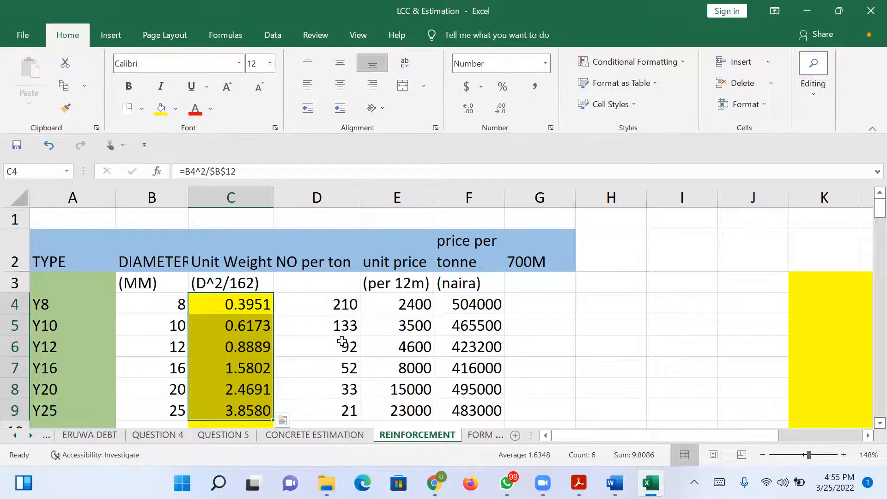
drag(335, 304, 344, 410)
click(307, 373)
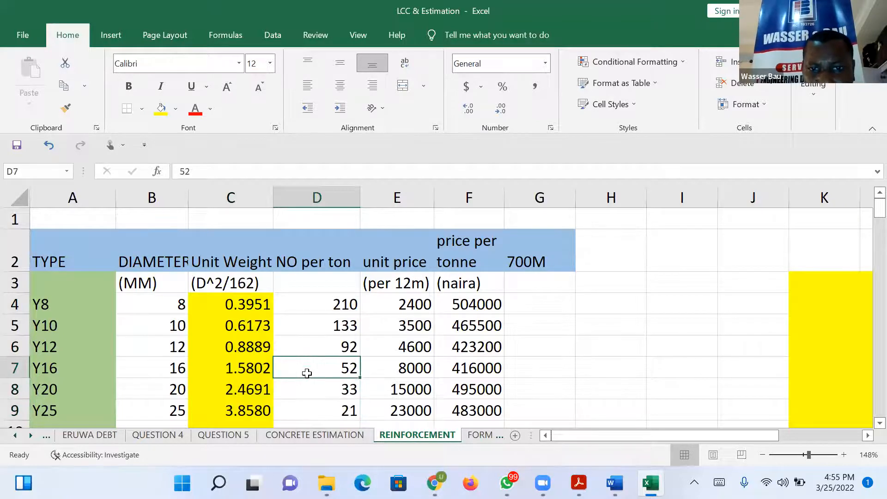
click(318, 354)
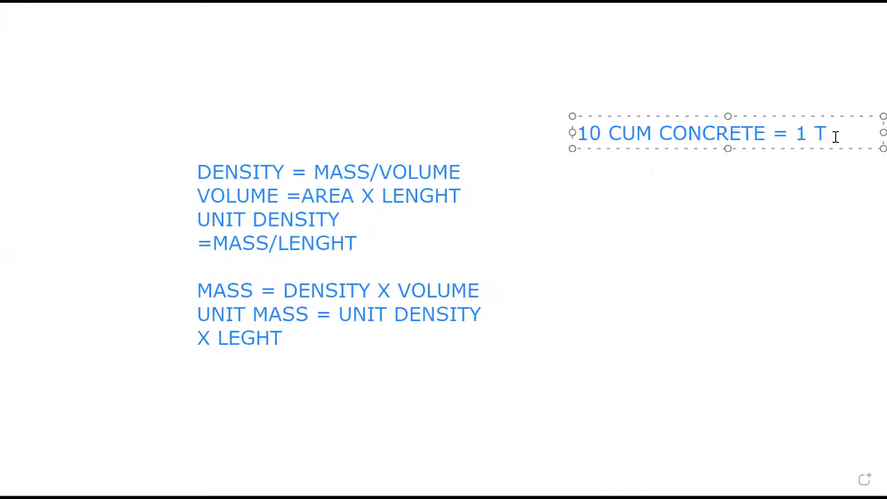
On the whiteboard, complete the line "10 CUM CONCRETE = 1 TON" and add "1 CUM = 100KG" beneath it.
text(ON)
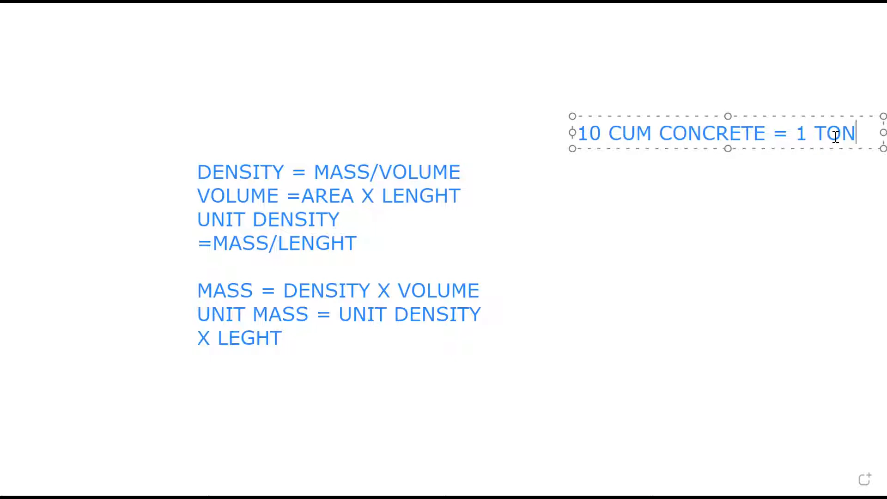
key(Return)
text(1 CU)
text(M )
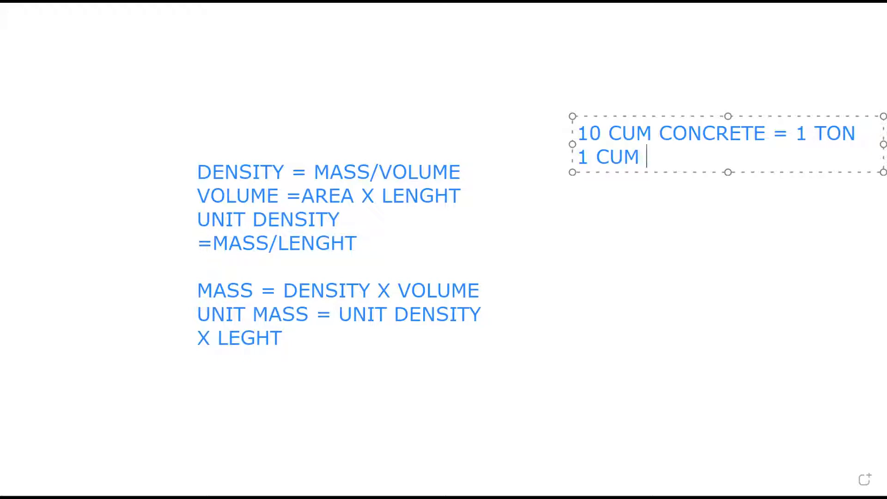
text(-)
key(BackSpace)
text(= 19)
key(BackSpace)
text(00KG)
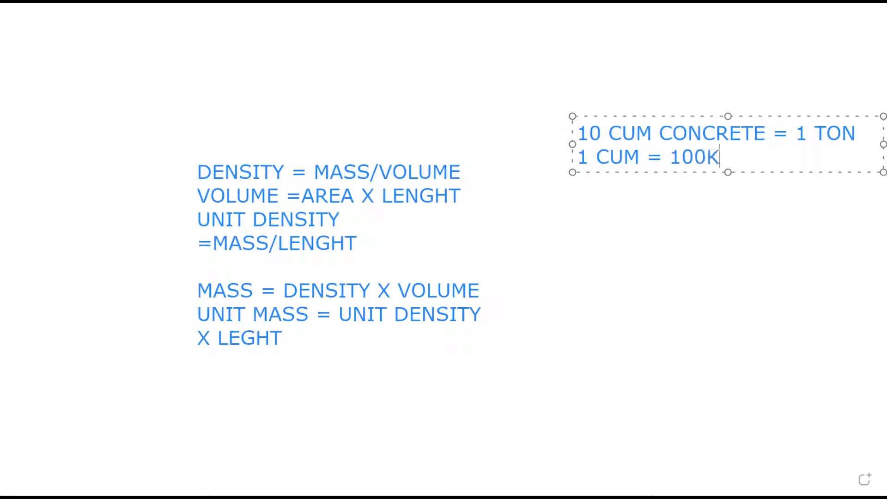
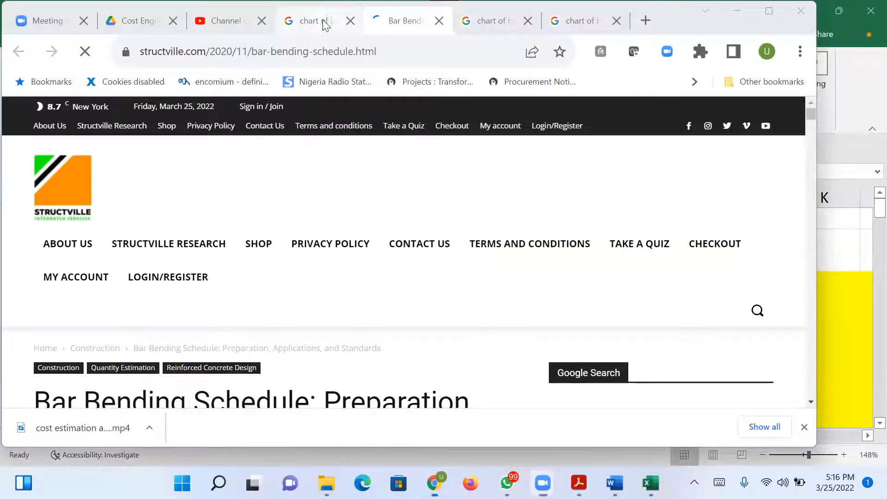
In the browser, open Structville's bar bending schedule article from the image results and examine its schedule table of steel quantities.
click(327, 22)
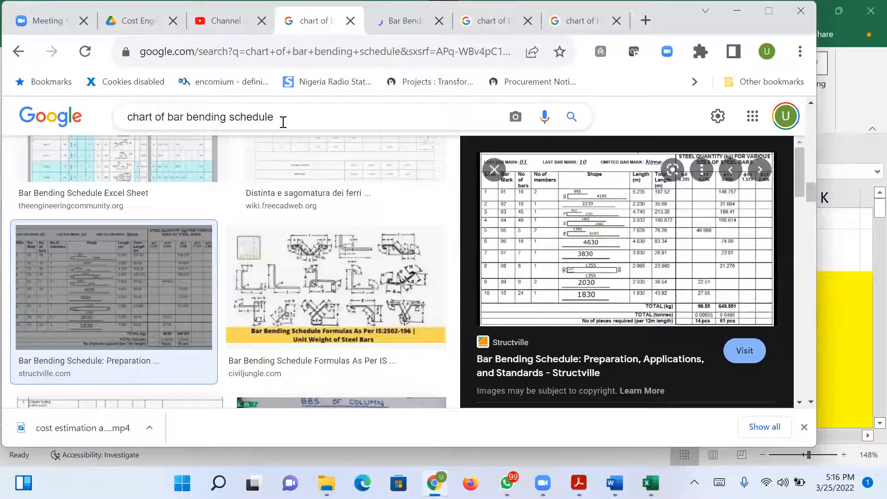
click(702, 254)
click(431, 21)
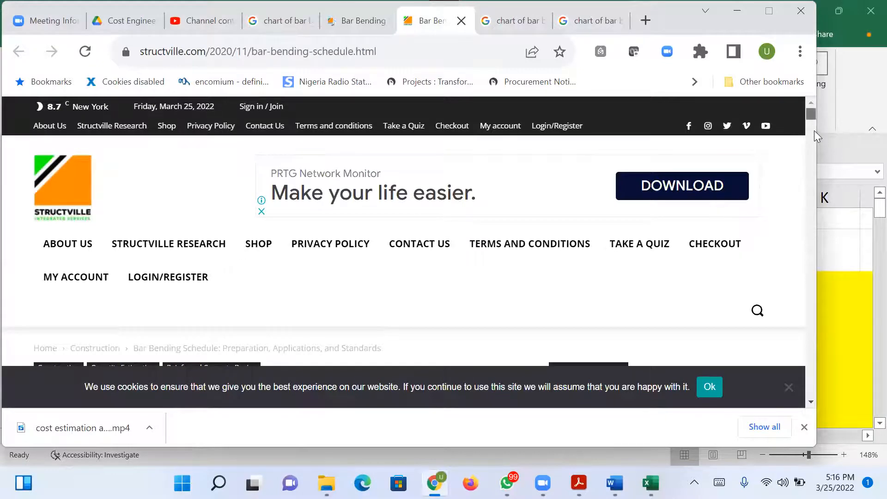
drag(814, 136, 824, 159)
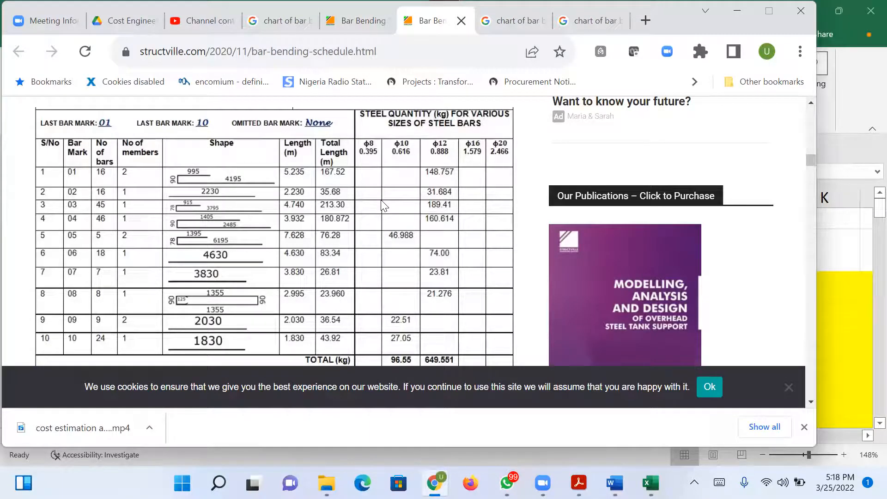
Return to the bar bending schedule image results and open the Fiverr girder schedule's source page.
click(273, 21)
drag(800, 168, 796, 236)
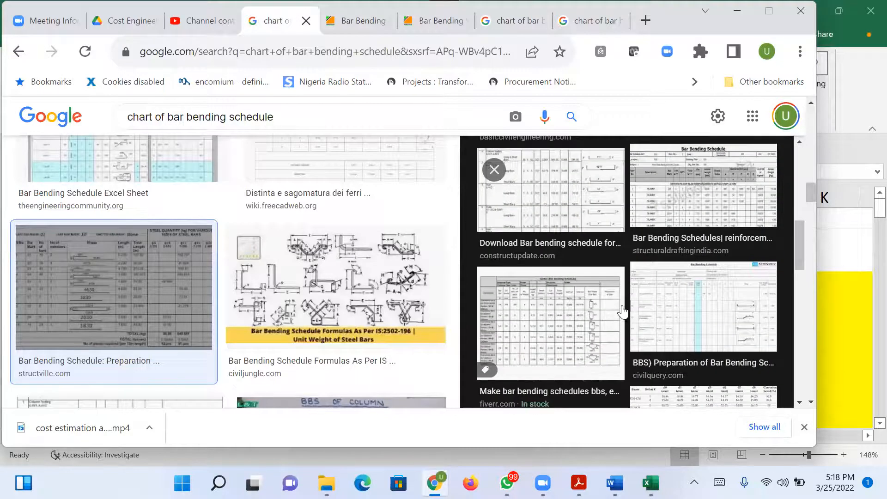
click(553, 310)
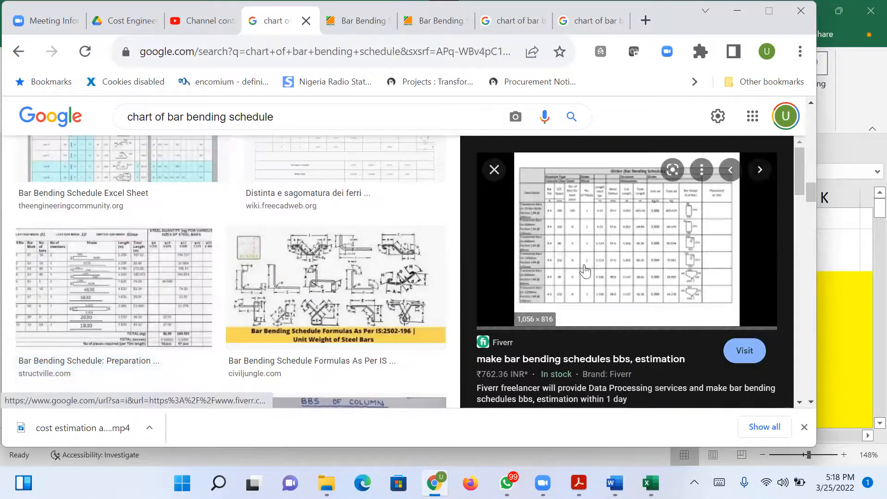
click(628, 258)
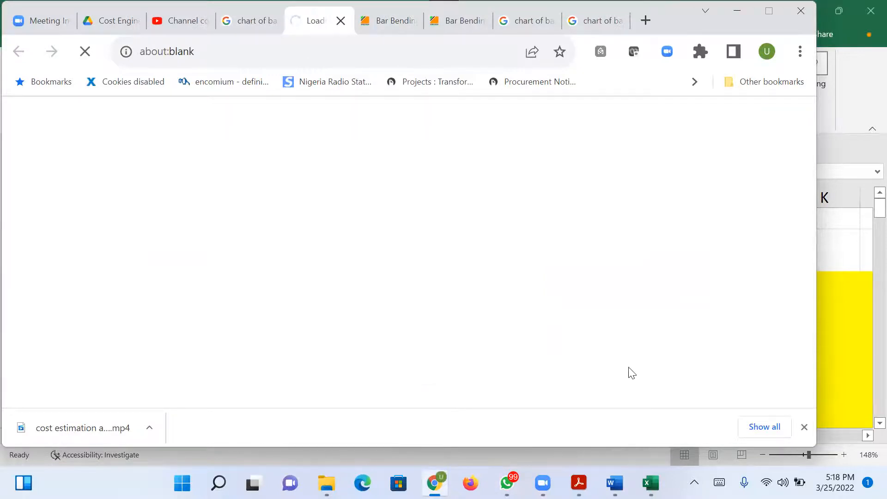
Search Google for "chart of bar bending schedule *XLS".
click(259, 21)
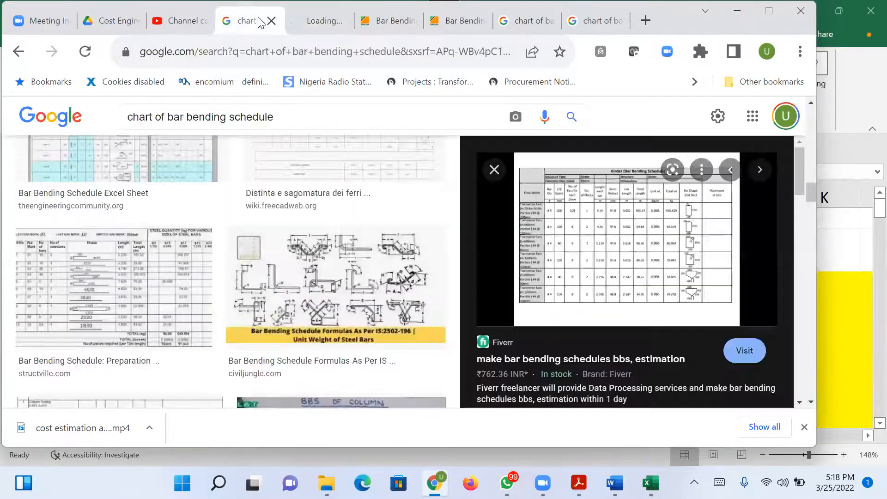
click(280, 116)
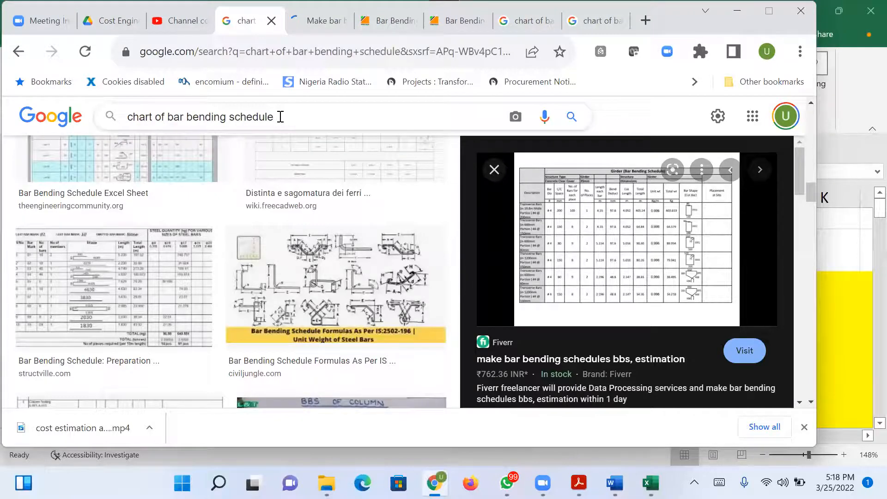
text(XLS)
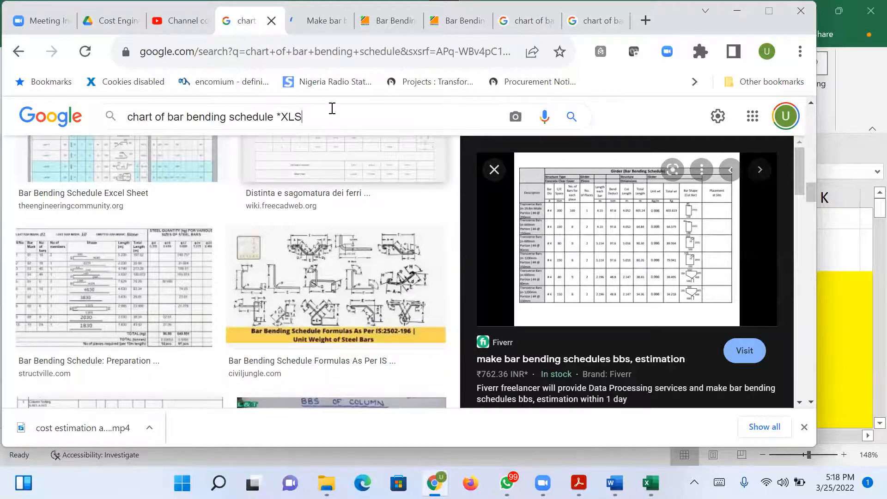
key(Return)
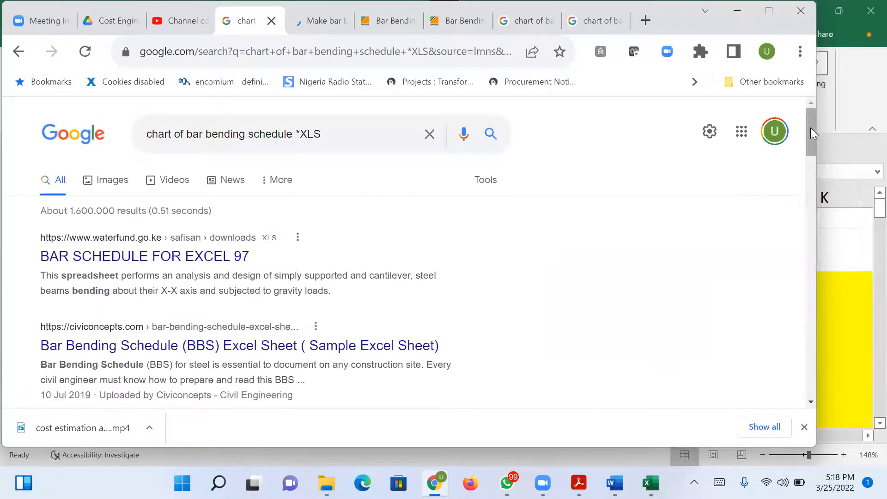
Download the "BAR SCHEDULE FOR EXCEL 97" spreadsheet into Documents as 06020305_Composting Area.
mouse_move(807, 128)
mouse_down()
mouse_move(805, 147)
mouse_move(806, 136)
mouse_up()
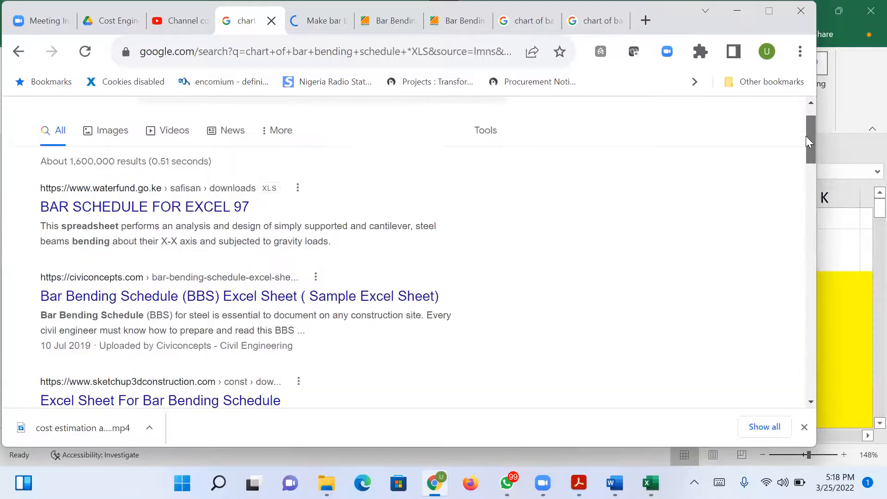
right_click(182, 205)
click(243, 215)
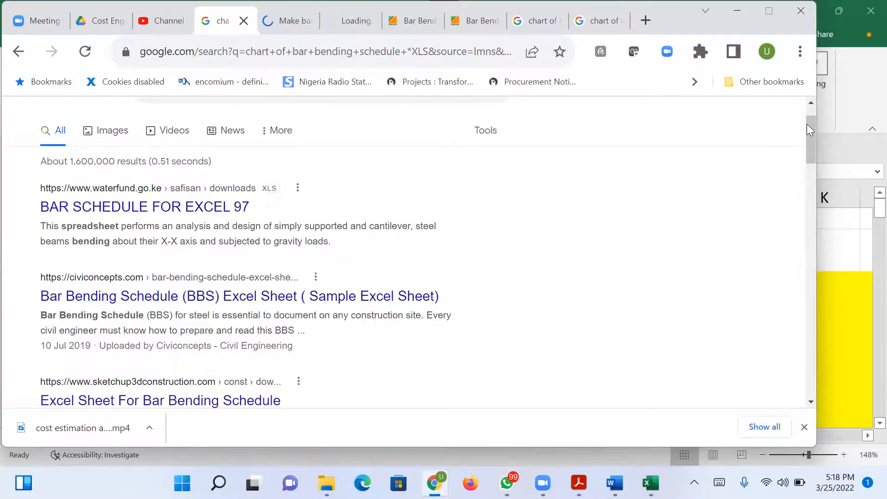
drag(809, 128, 814, 145)
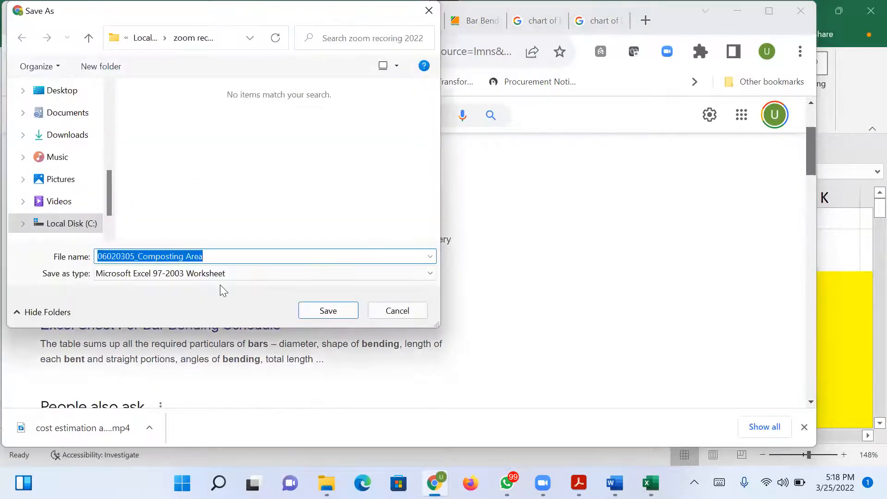
click(79, 115)
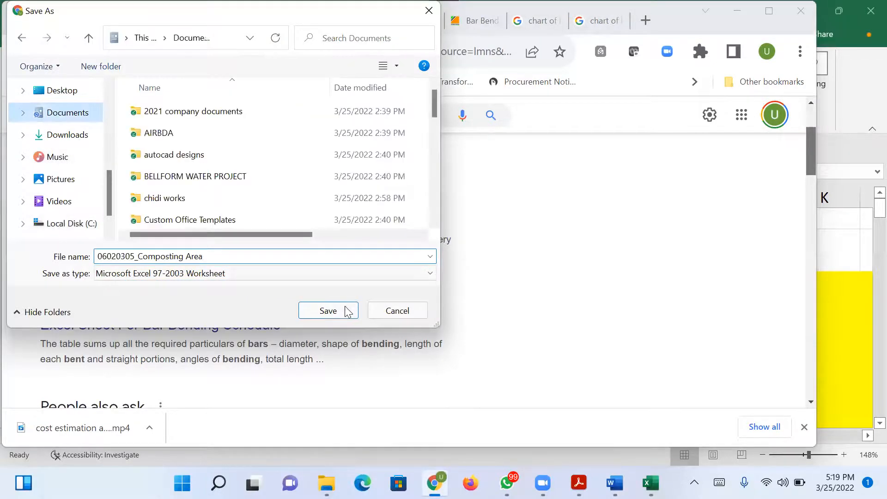
click(345, 311)
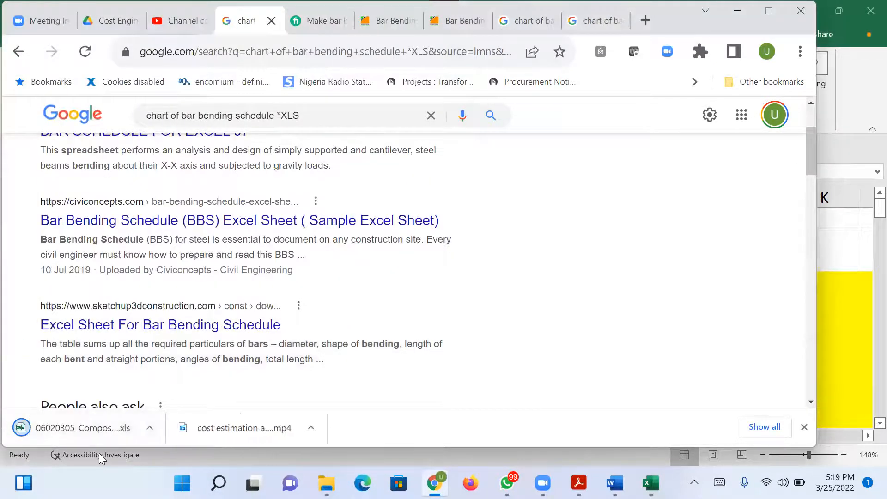
Open the downloaded 06020305_Composting Area workbook in Excel and enable editing.
click(99, 435)
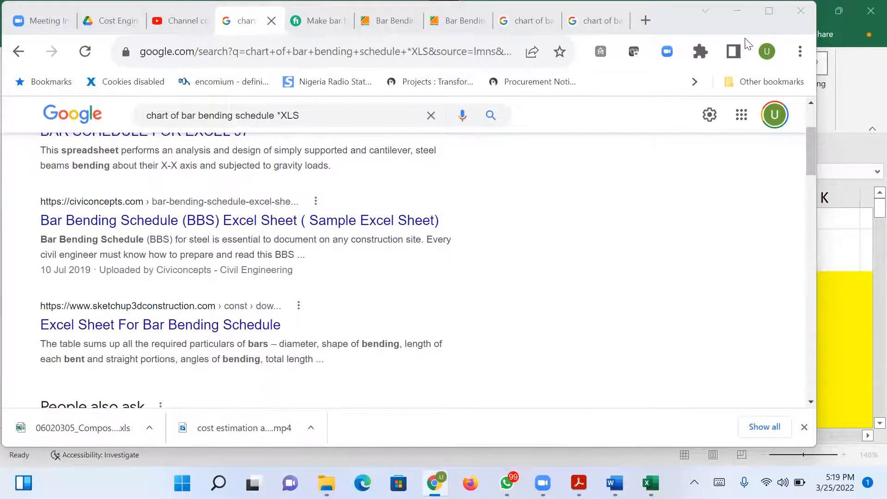
click(737, 10)
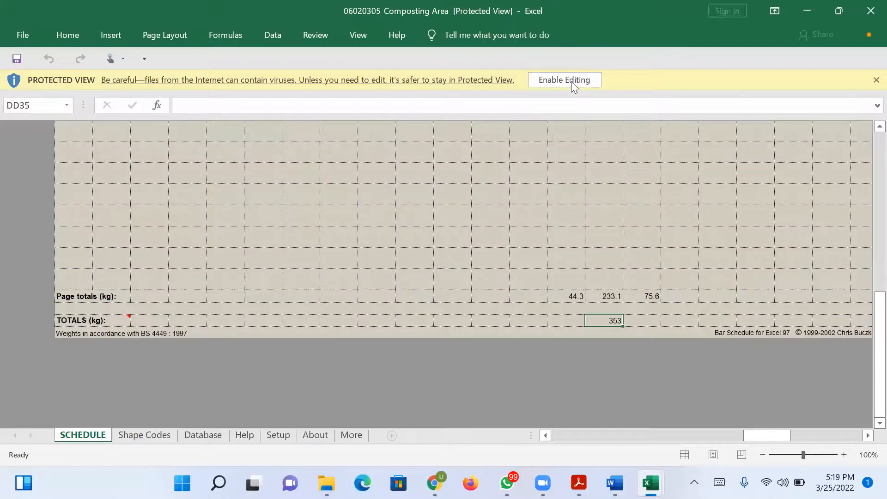
click(565, 80)
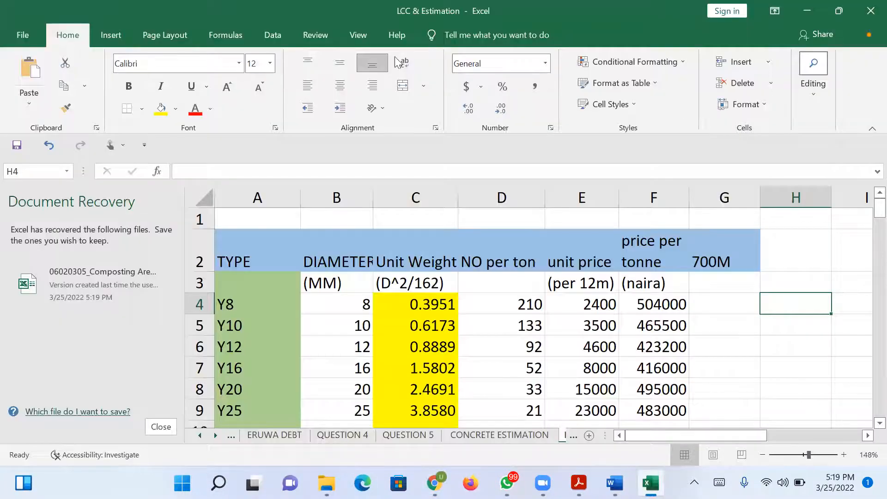
Reopen the recovered 06020305_Composting Area workbook, enable editing and close the repair report.
click(809, 10)
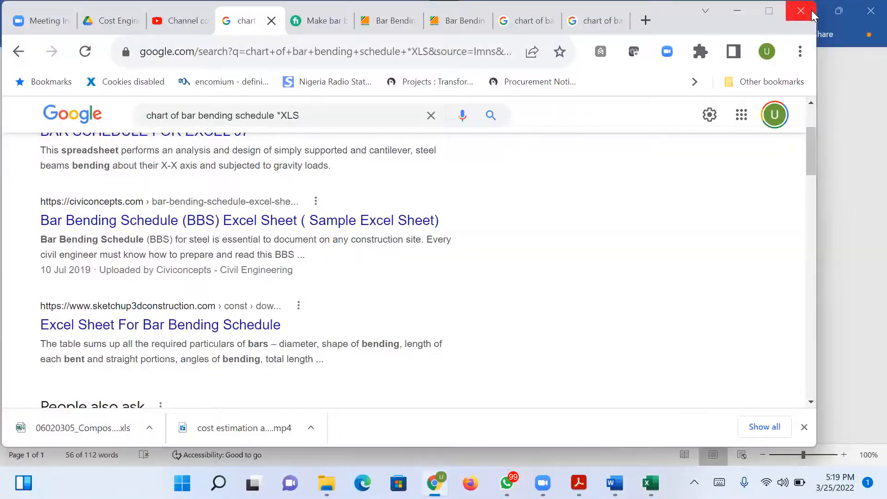
click(650, 483)
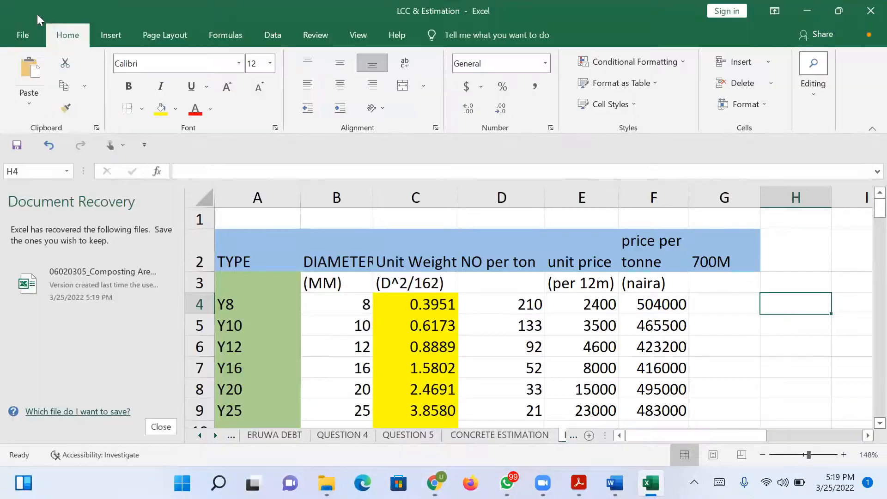
click(109, 285)
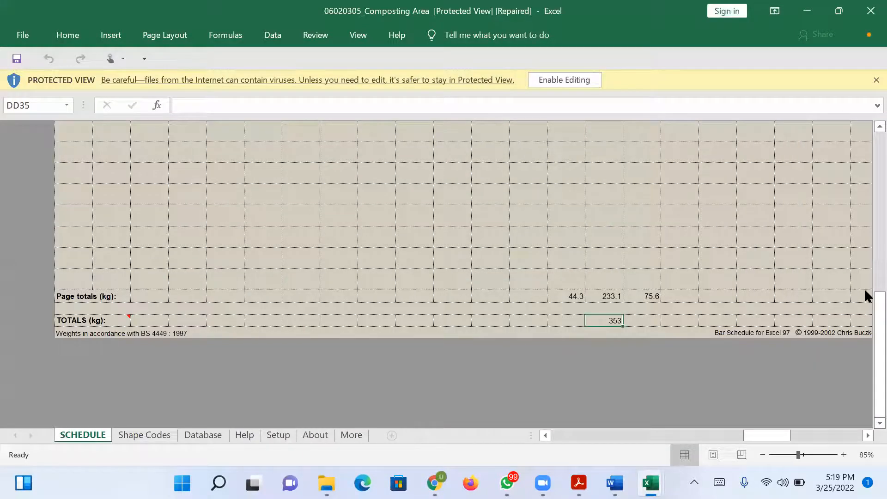
drag(865, 307, 864, 113)
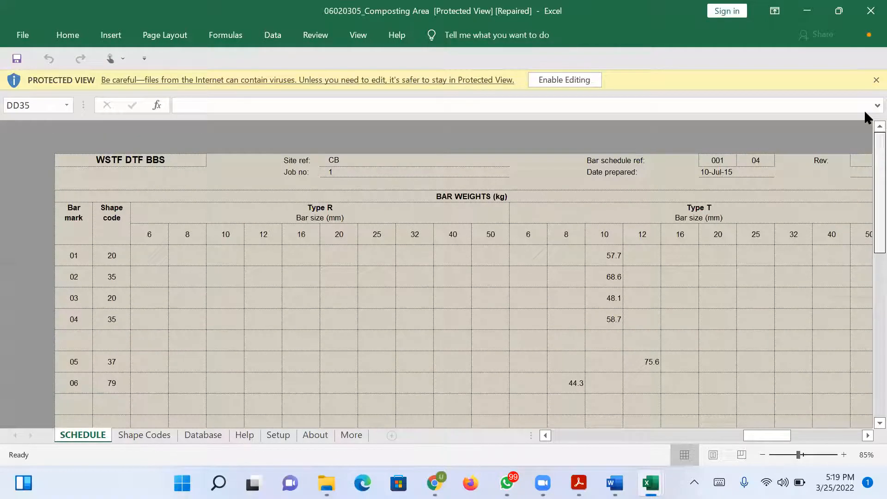
click(581, 79)
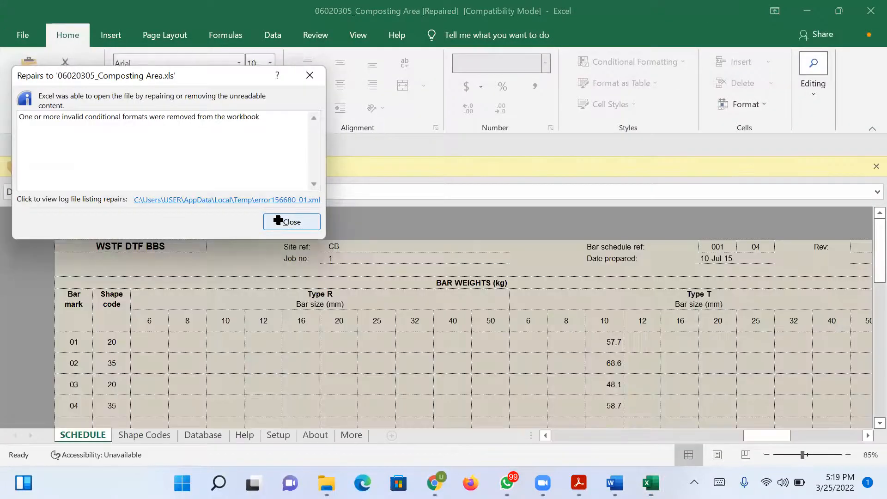
click(279, 222)
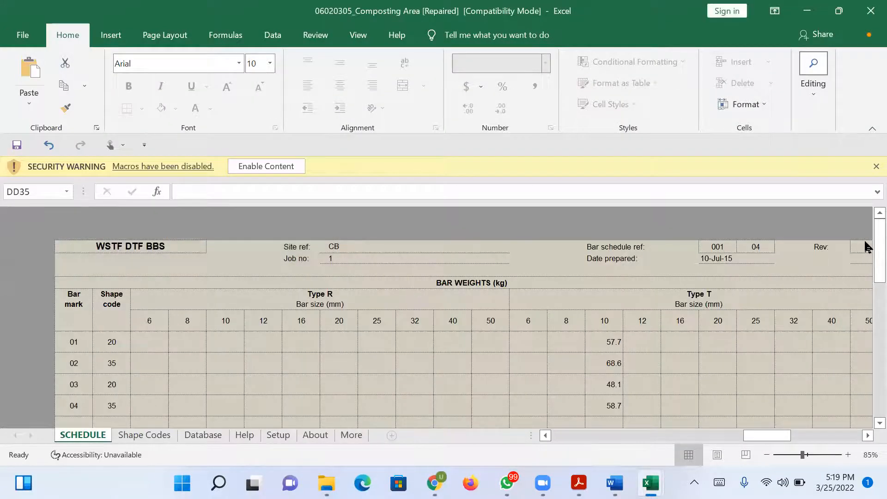
Enable the macro content of the Composting Area workbook and dismiss the Visual Basic alerts.
scroll(864, 243, down, 2)
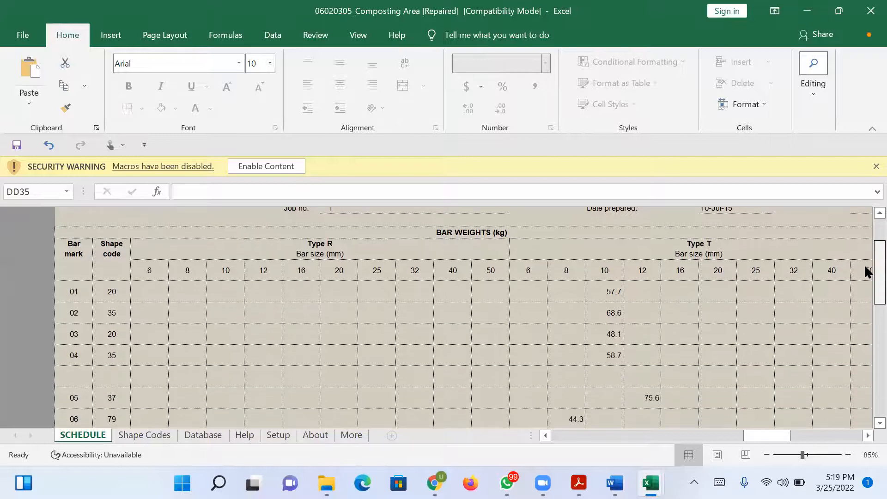
scroll(864, 236, up, 2)
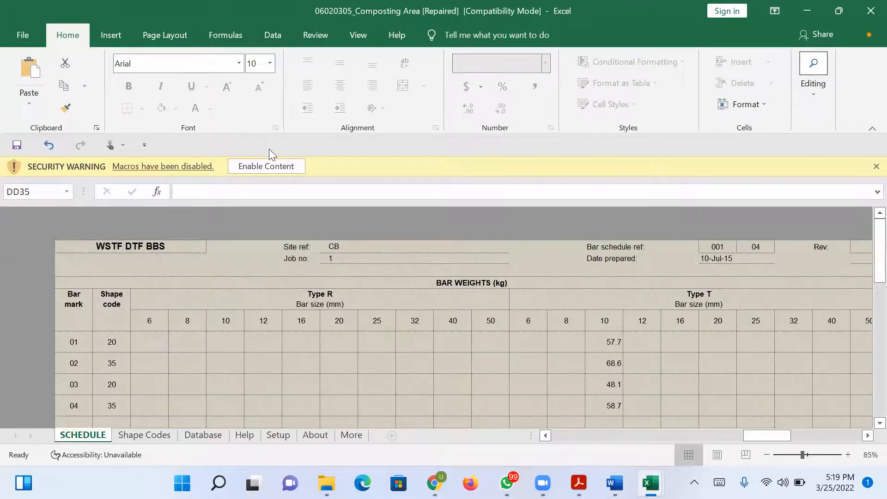
click(275, 167)
click(501, 299)
click(502, 299)
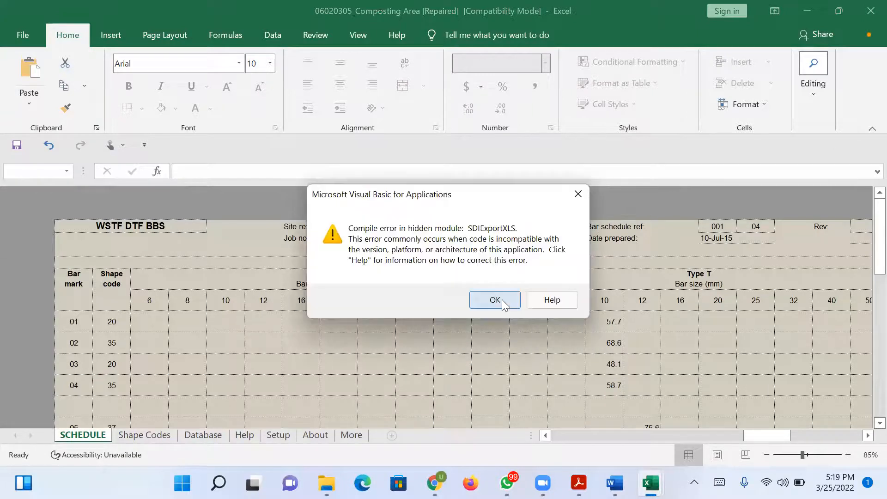
click(501, 300)
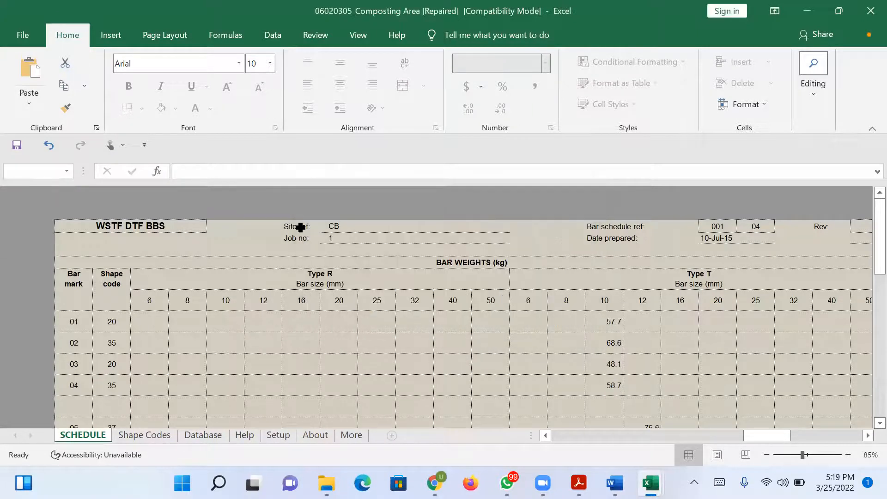
Try to edit the site reference and the bar schedule reference in the header of the SCHEDULE sheet.
click(344, 228)
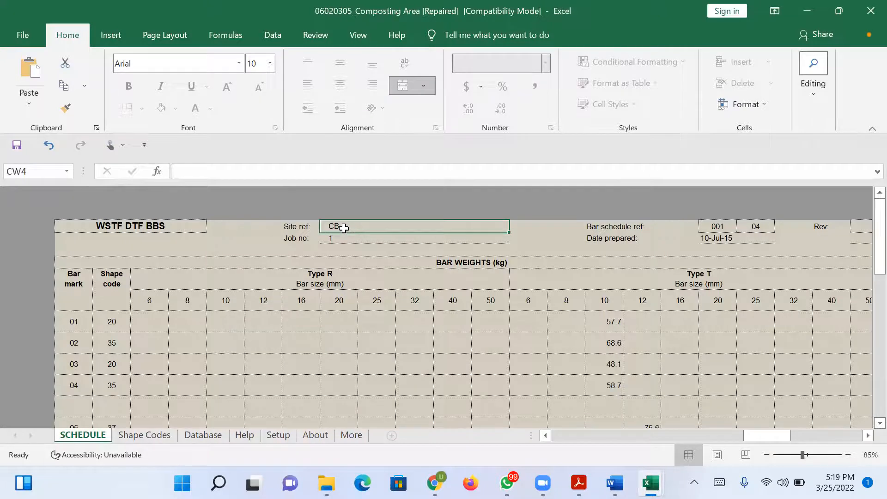
double_click(344, 228)
key(Return)
double_click(746, 231)
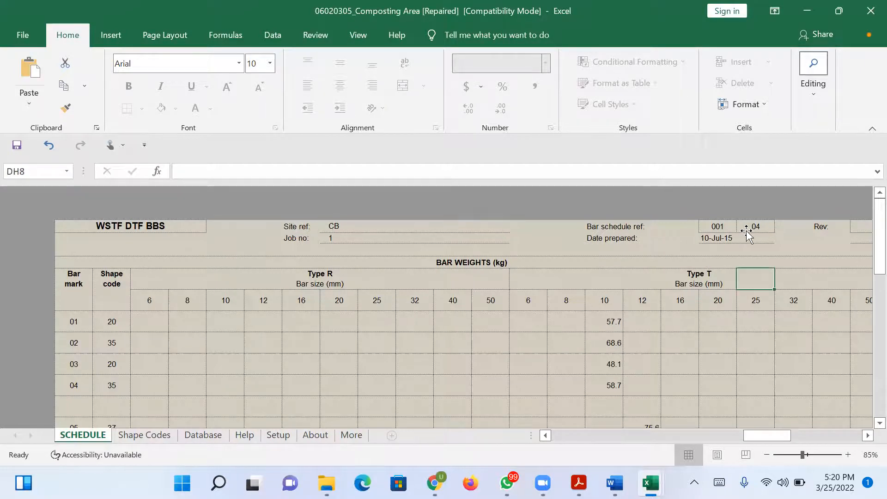
drag(746, 229, 729, 226)
double_click(729, 226)
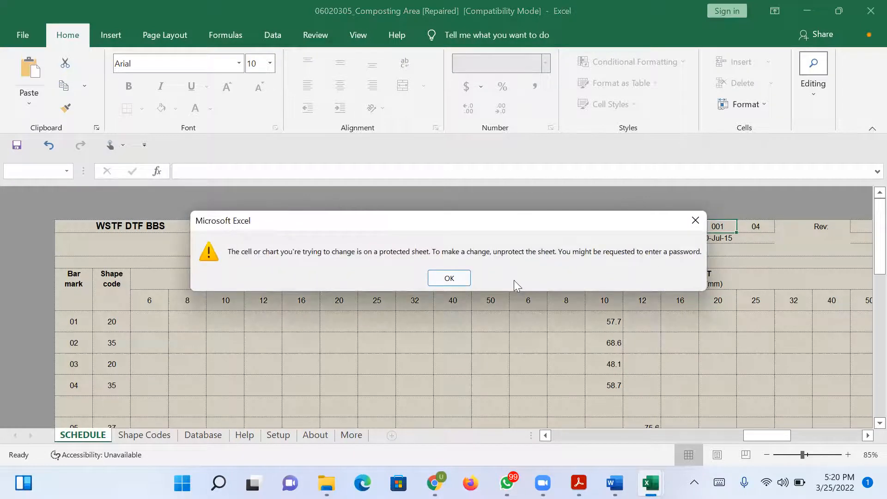
click(450, 278)
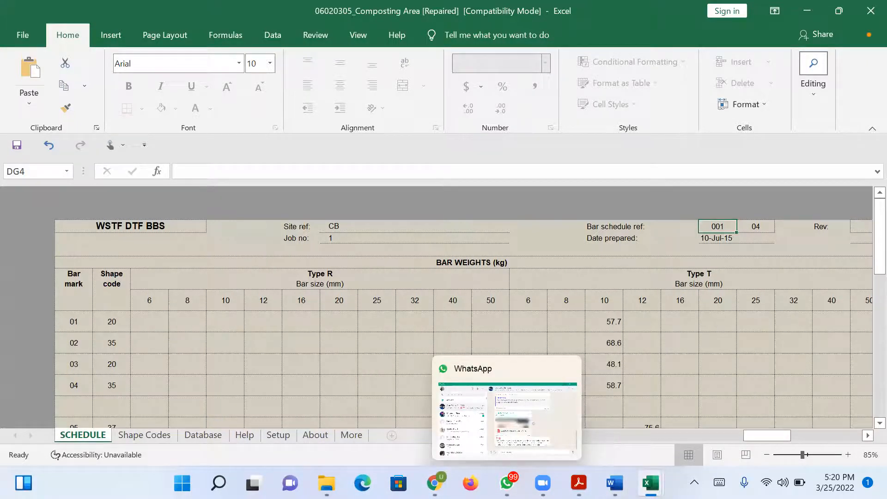
Switch to the whiteboard and draw three near-vertical column lines in the empty area above the 25Y12-02-200B1 label.
click(507, 483)
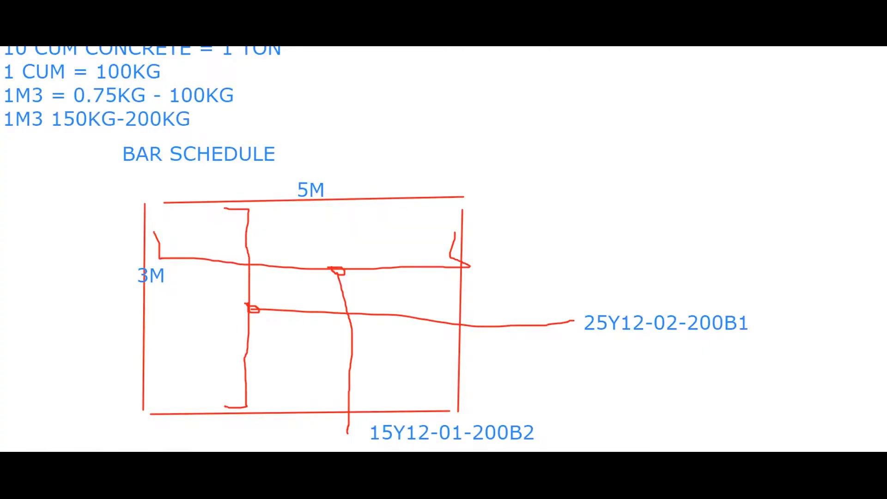
drag(557, 67, 565, 285)
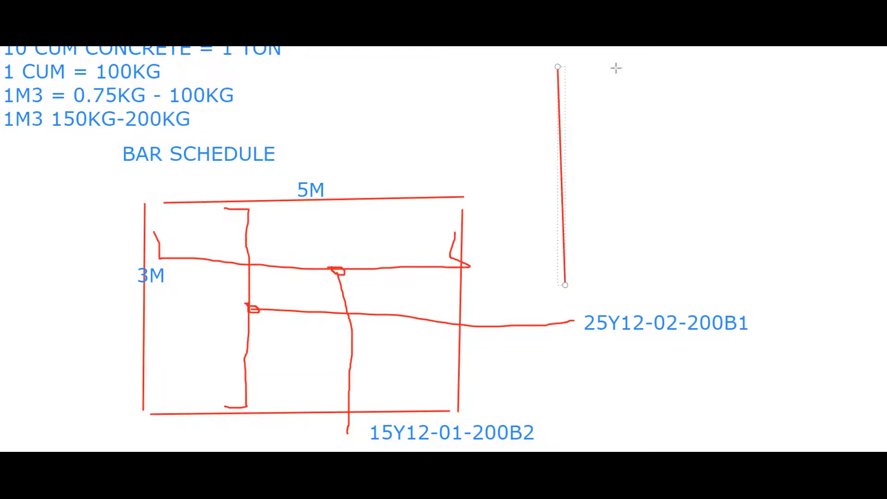
mouse_move(618, 70)
mouse_down()
mouse_move(625, 290)
mouse_move(625, 282)
mouse_up()
drag(676, 67, 701, 253)
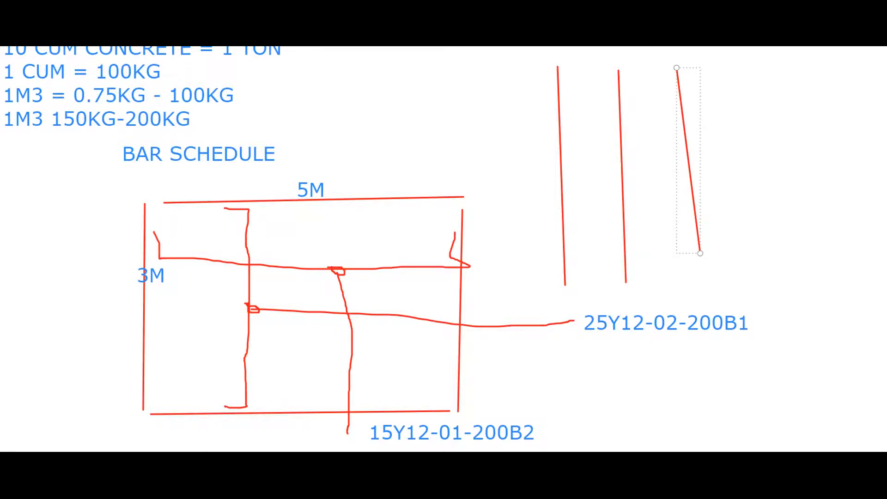
Draw a fourth near-vertical column line beside the three existing ones above the 25Y12-02-200B1 label.
drag(734, 71, 745, 280)
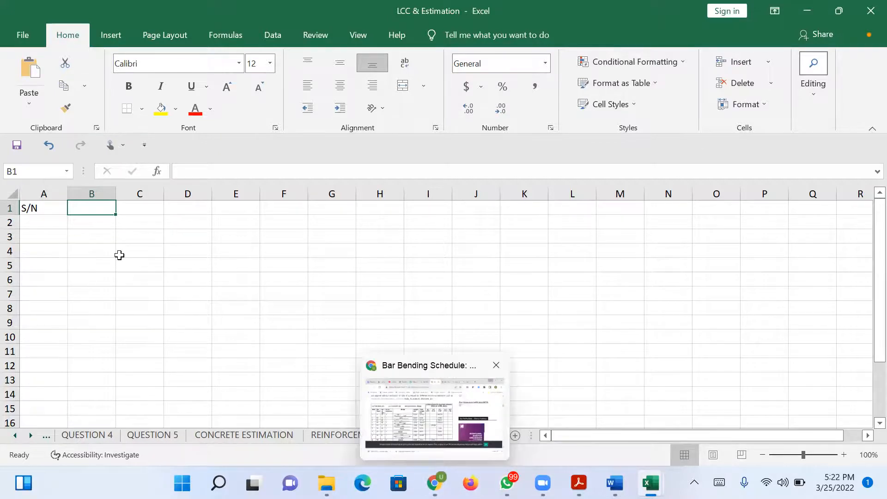
Switch to Sheet1 of the LCC & Estimation Excel workbook and enter the headers BAR in B1 and MEMBER in C1.
text(BAR)
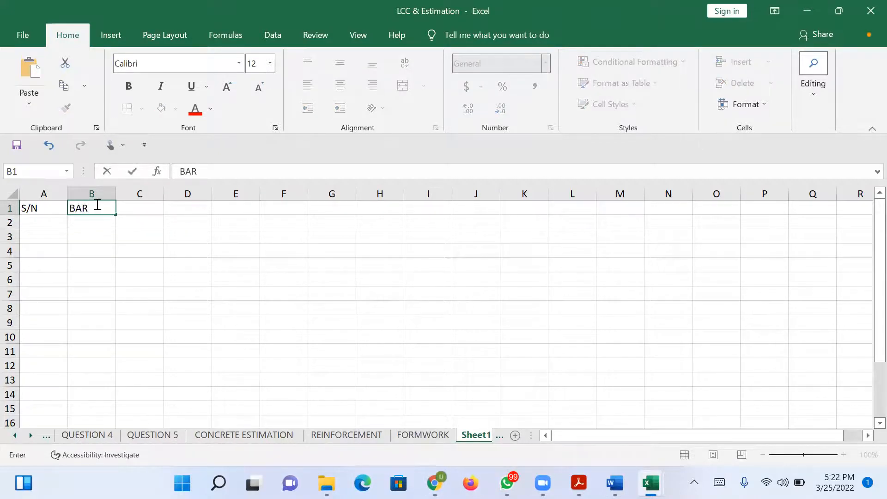
click(132, 211)
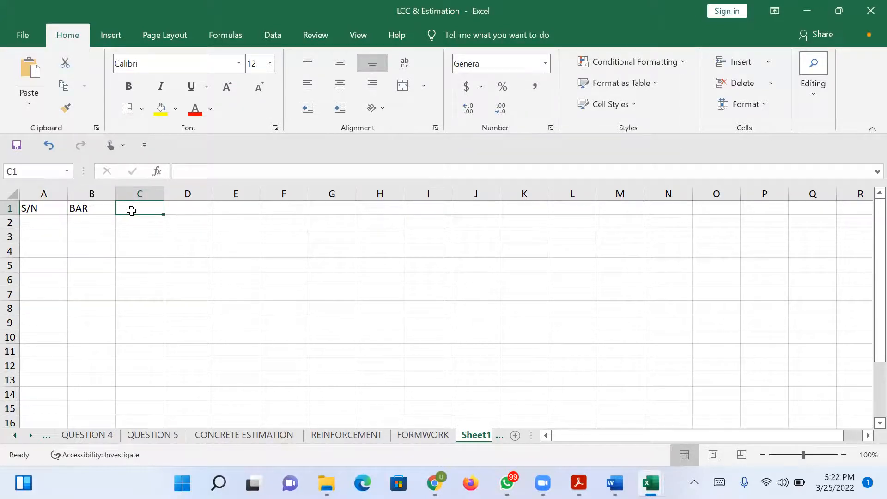
text(MEMBER)
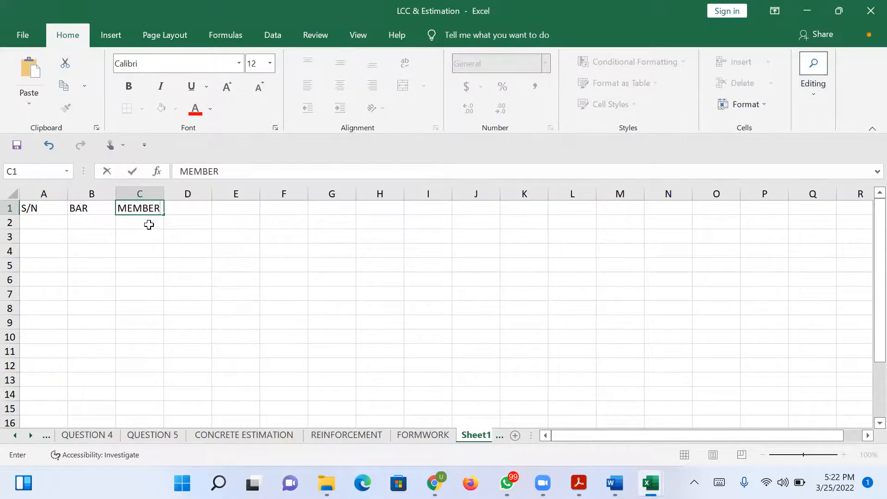
Fill row 2 with serial number 1, bar 01 and member SLAB, and dismiss the Visual Basic alert.
click(149, 224)
text(SLAB)
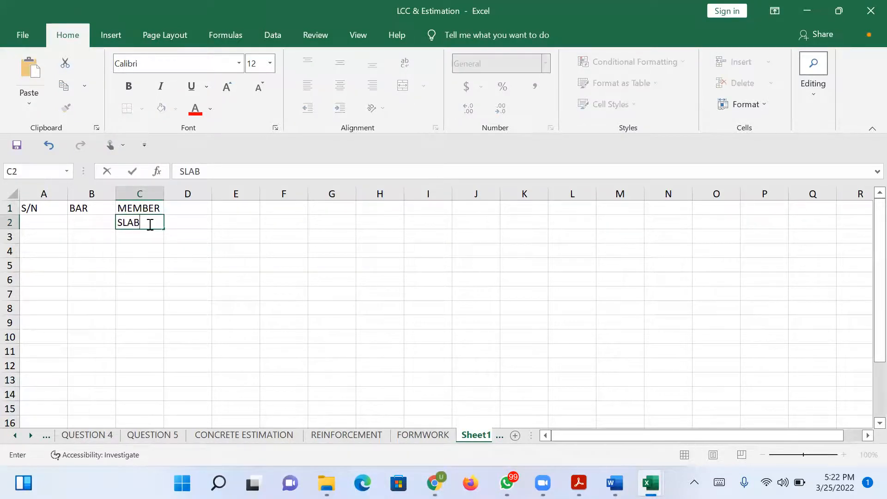
click(93, 222)
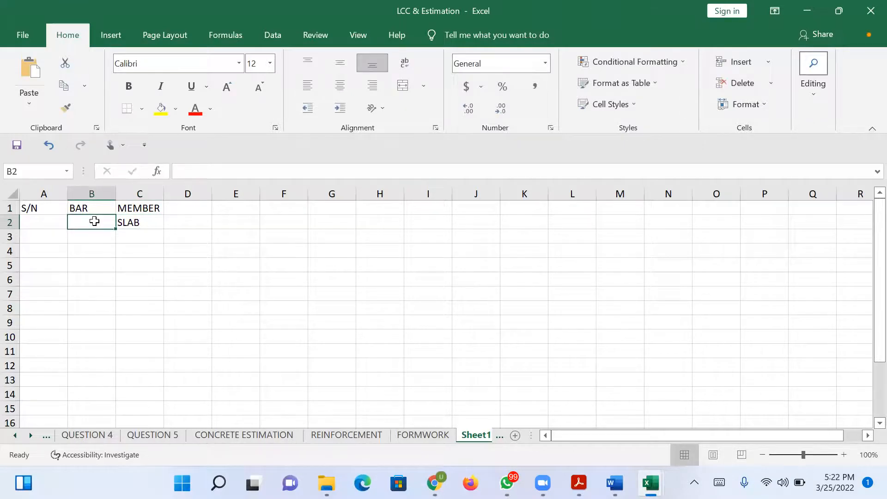
text(01)
click(56, 220)
text(1)
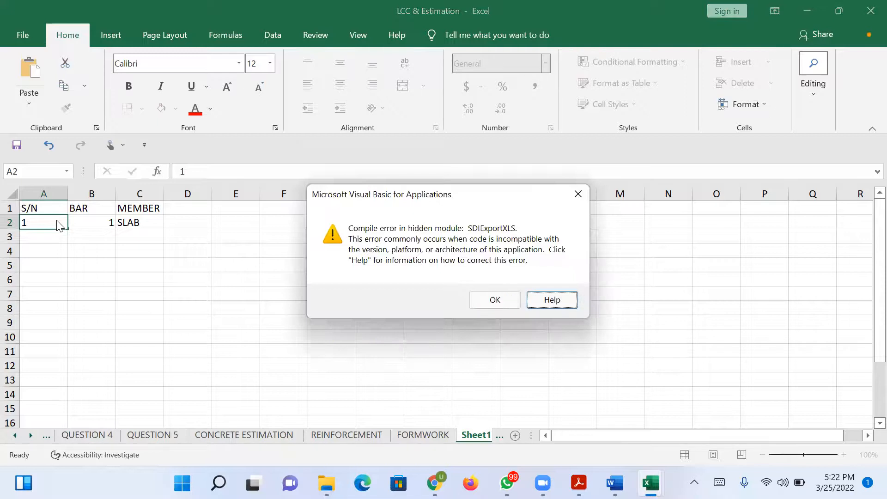
click(497, 300)
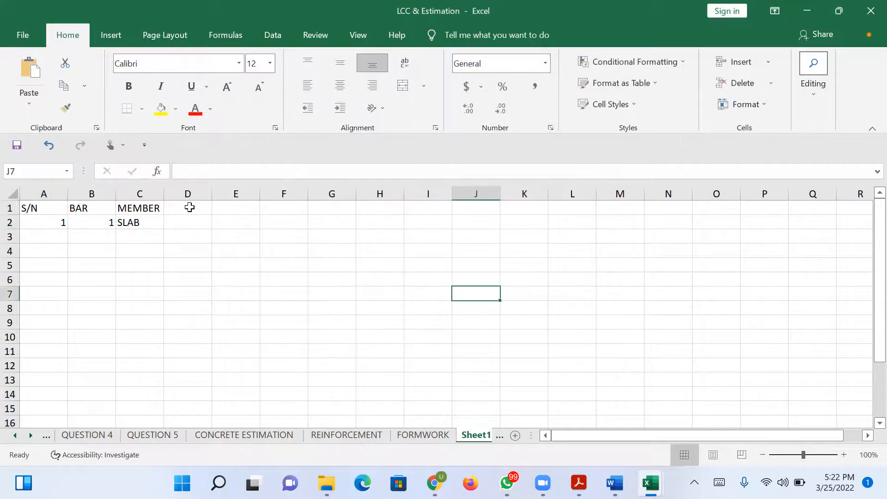
Enter the header SHAPE in D1 and widen column D to over three times its width.
click(191, 208)
text(SHAPE)
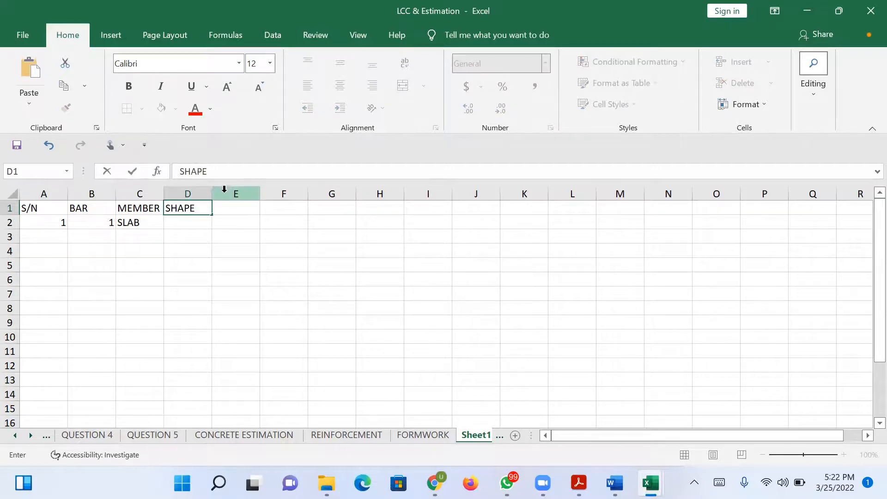
click(227, 194)
drag(210, 193, 324, 194)
Enter the headers LENGTH, NO, TOTAL and KG in cells E1 to H1.
click(360, 207)
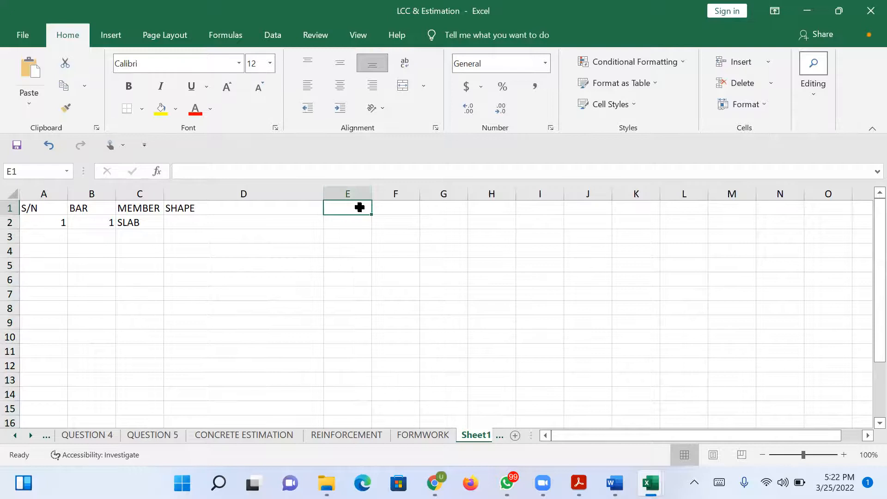
text(LENGHT)
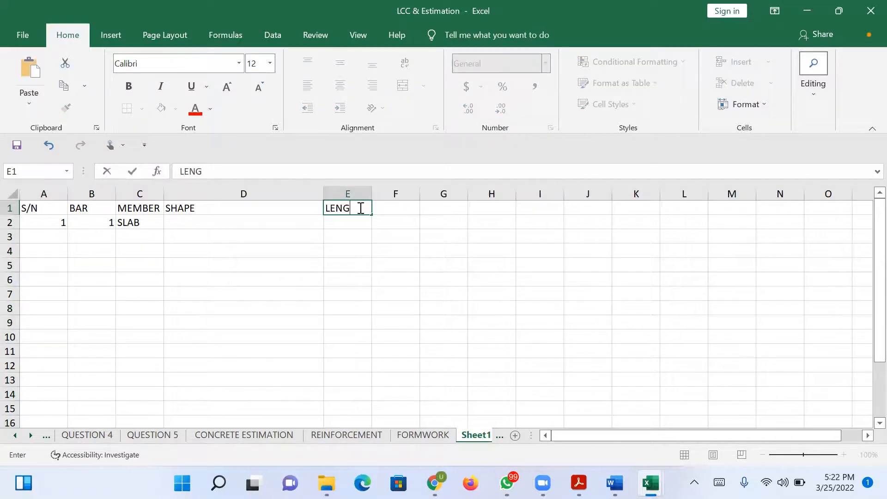
click(388, 208)
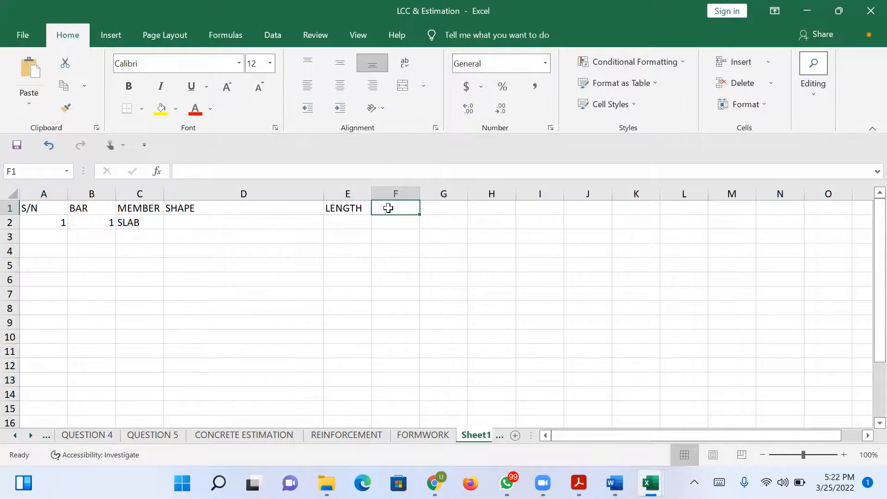
text(NO)
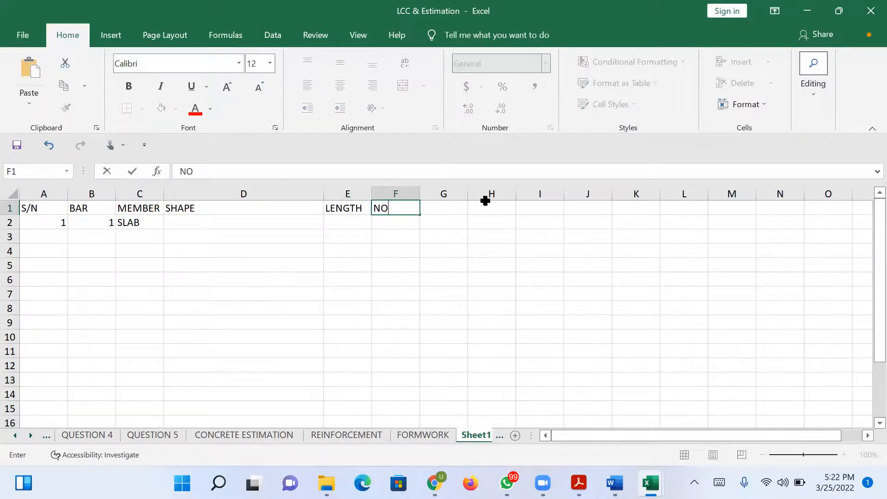
click(452, 206)
text(TOTAL)
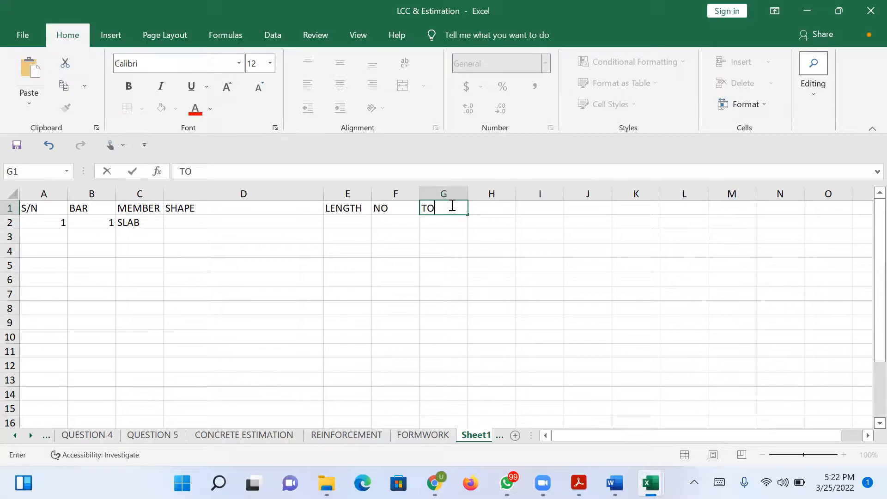
click(482, 211)
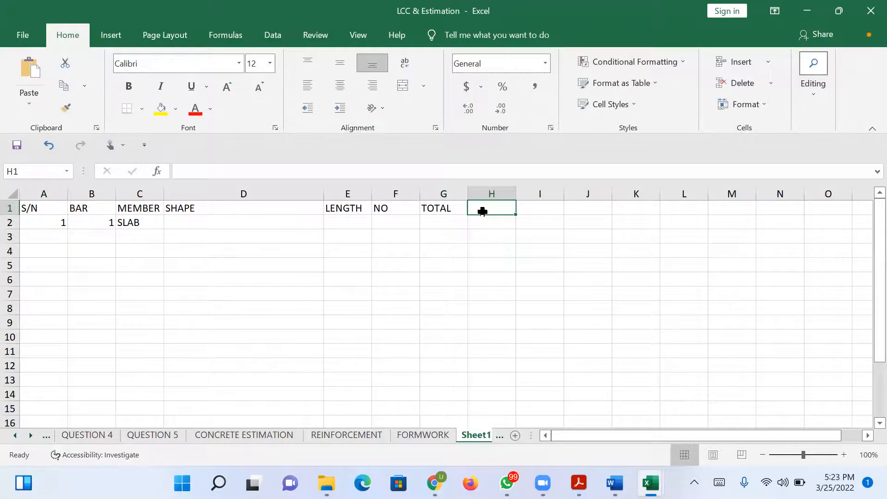
text(KG)
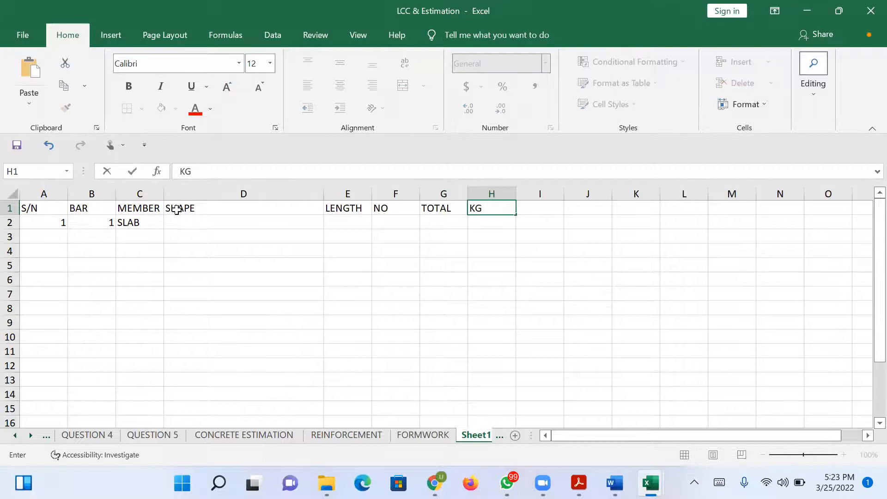
Fill row 3 with serial number 2, bar 01 and member SLAB.
click(54, 235)
text(1)
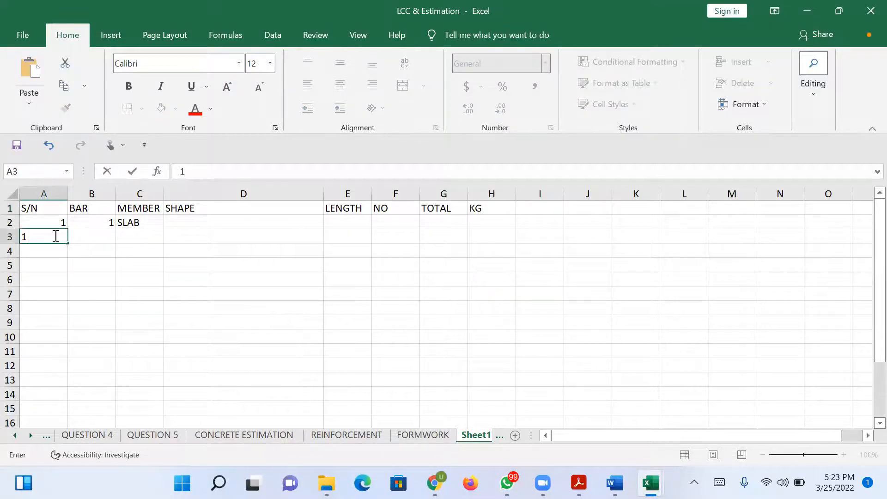
key(BackSpace)
text(2)
click(132, 235)
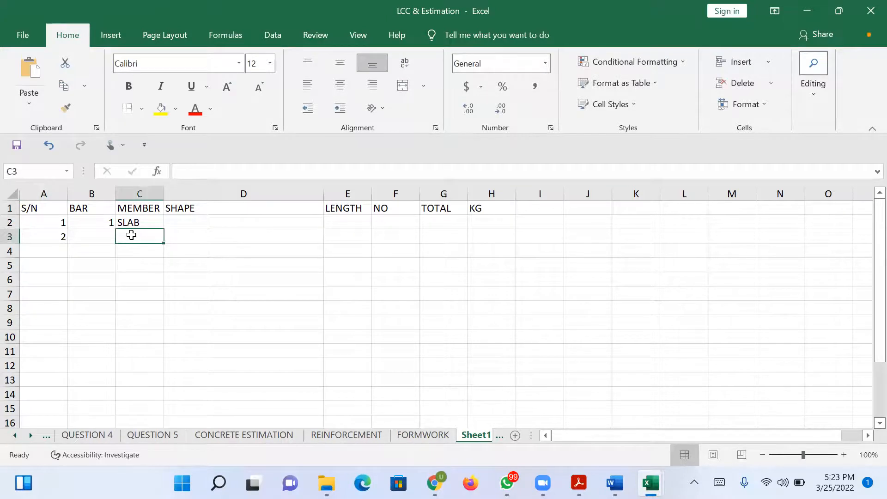
text(SLAB)
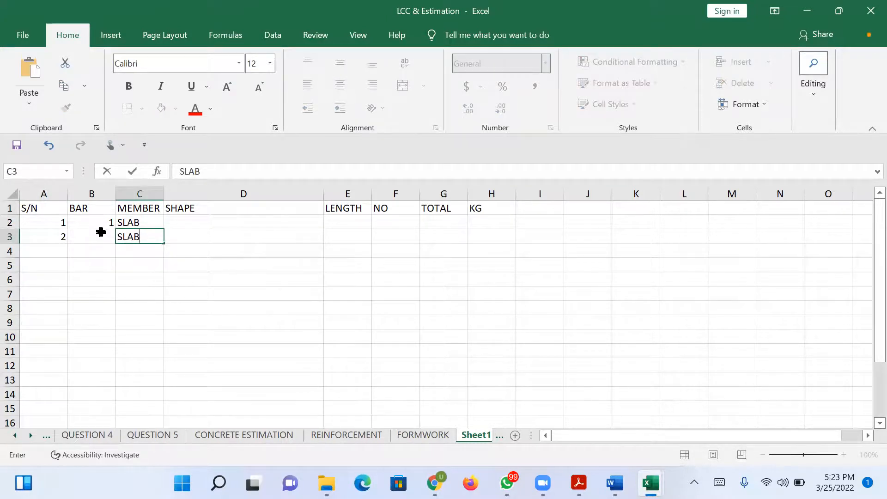
click(101, 232)
text(01)
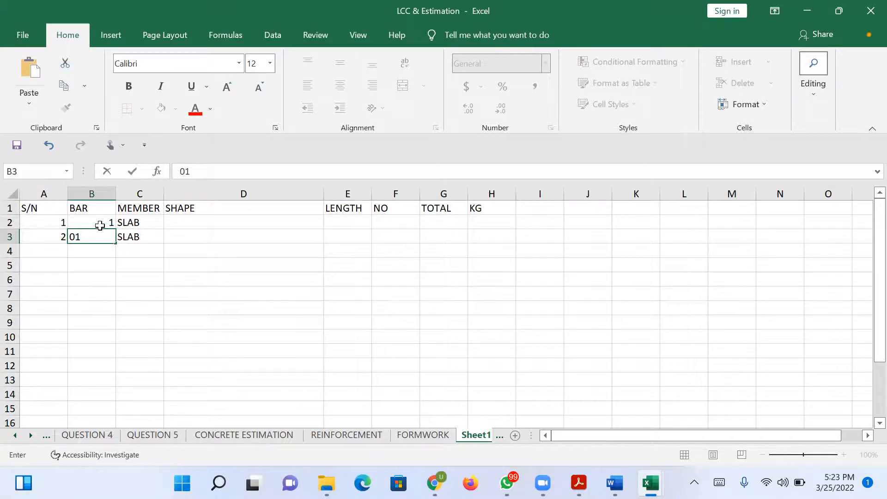
Format the bar cells B2:B3 as Text.
click(100, 226)
drag(98, 224, 96, 238)
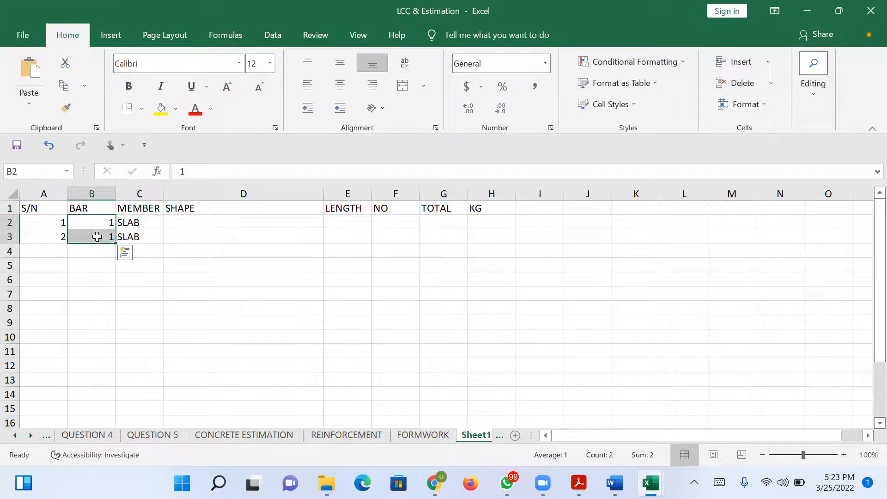
right_click(97, 233)
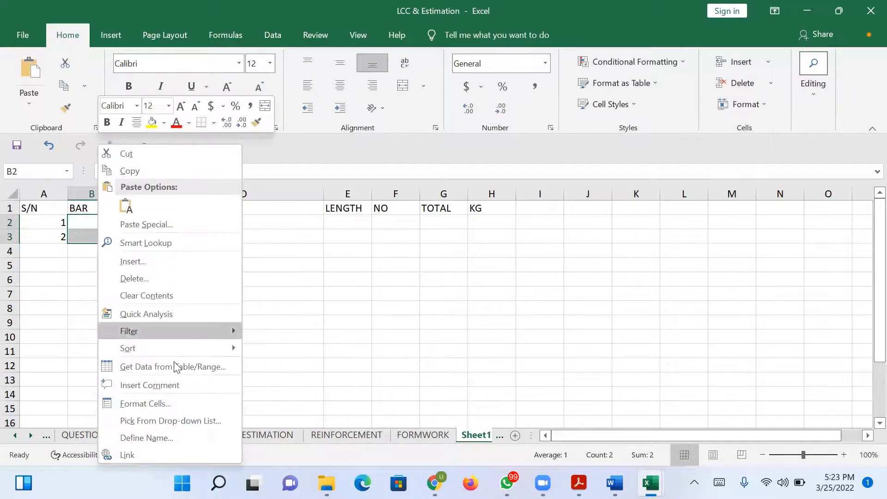
click(192, 396)
click(36, 260)
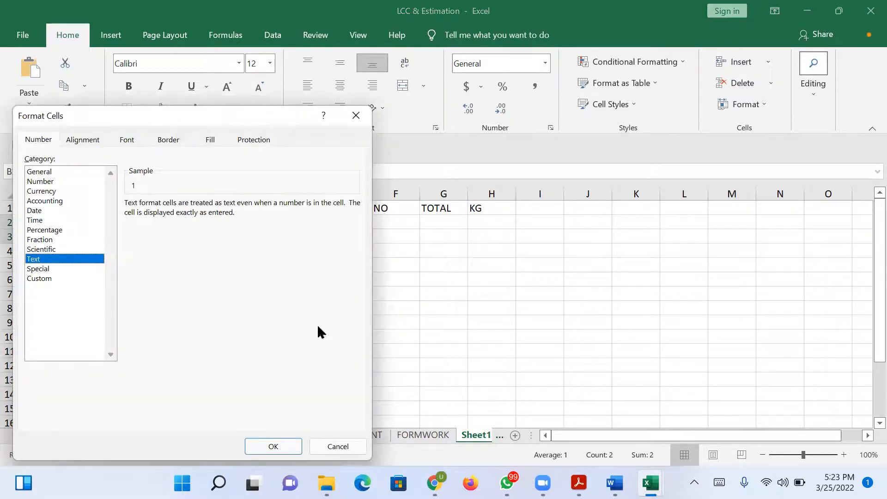
drag(277, 122, 483, 23)
click(487, 351)
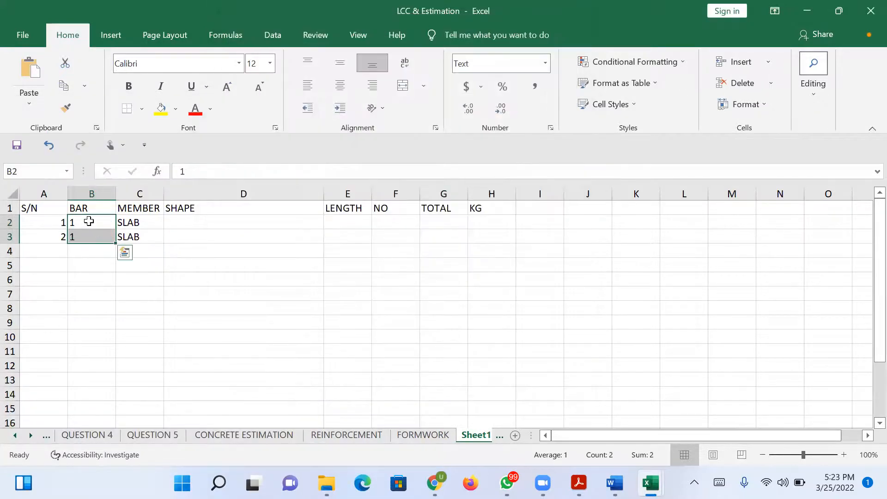
Enter bar marks 01 in B2 and 02 in B3, dismissing the Visual Basic alerts, and centre both cells.
click(88, 221)
text(01)
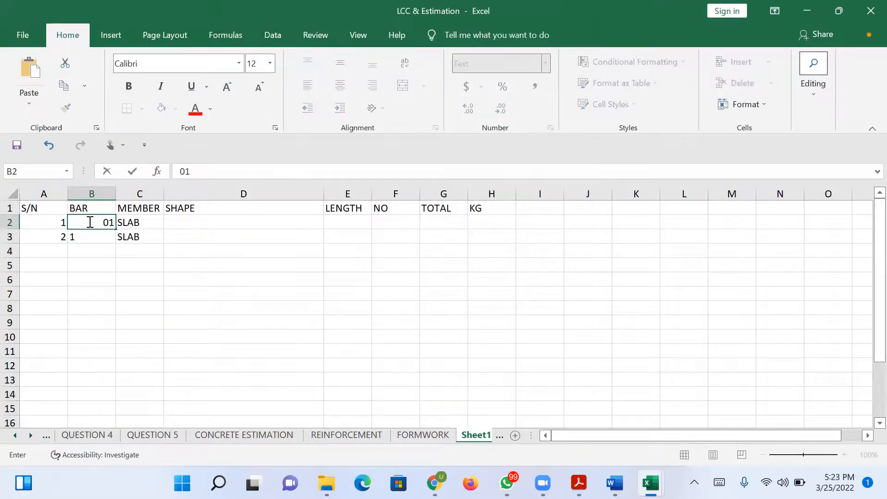
key(Return)
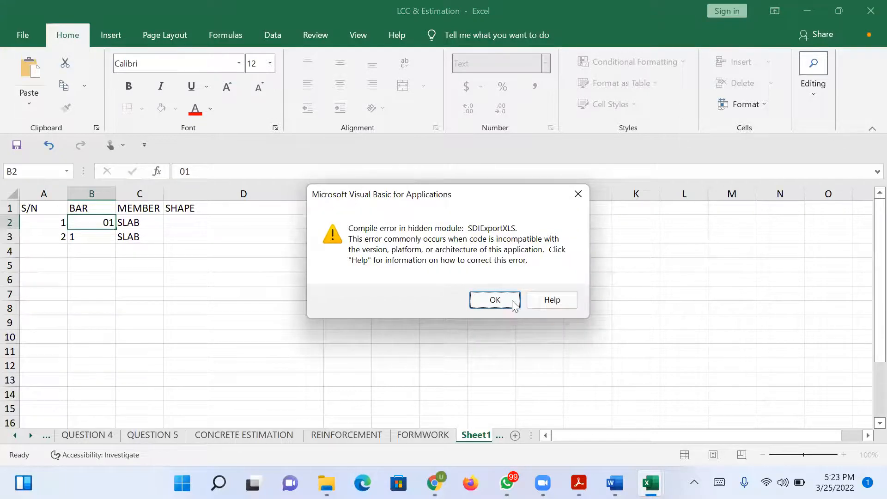
click(512, 293)
click(104, 234)
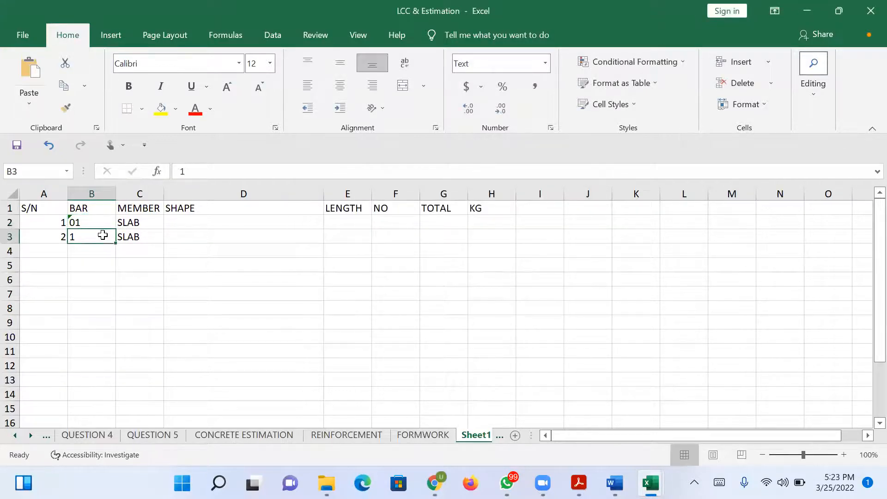
text(02)
key(Return)
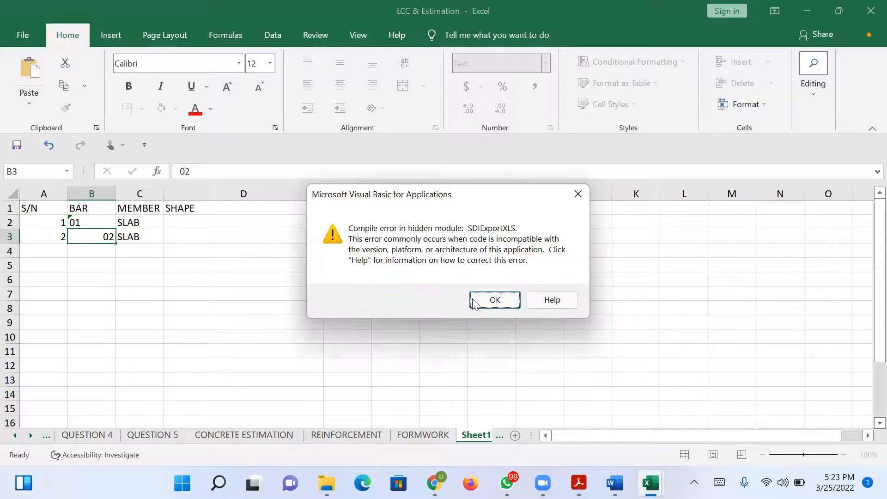
click(478, 302)
drag(103, 220, 99, 241)
click(340, 87)
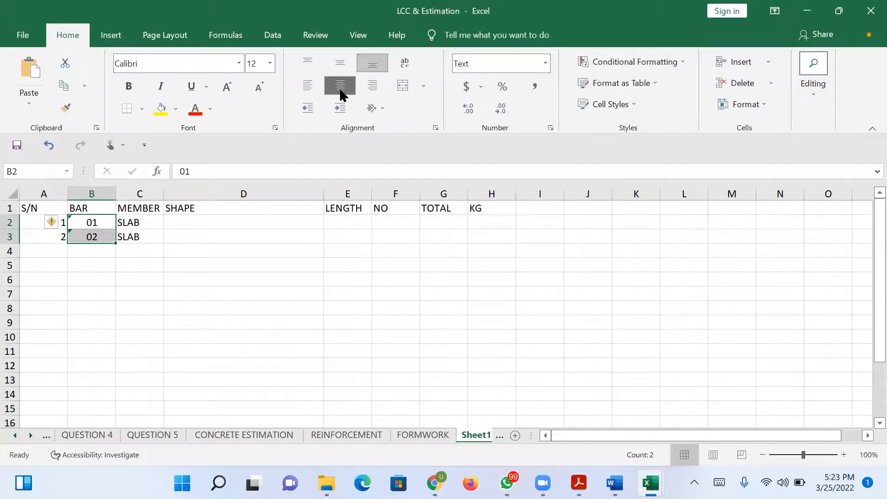
Increase the height of row 2 to about three times the default to make room for a bar shape.
click(196, 223)
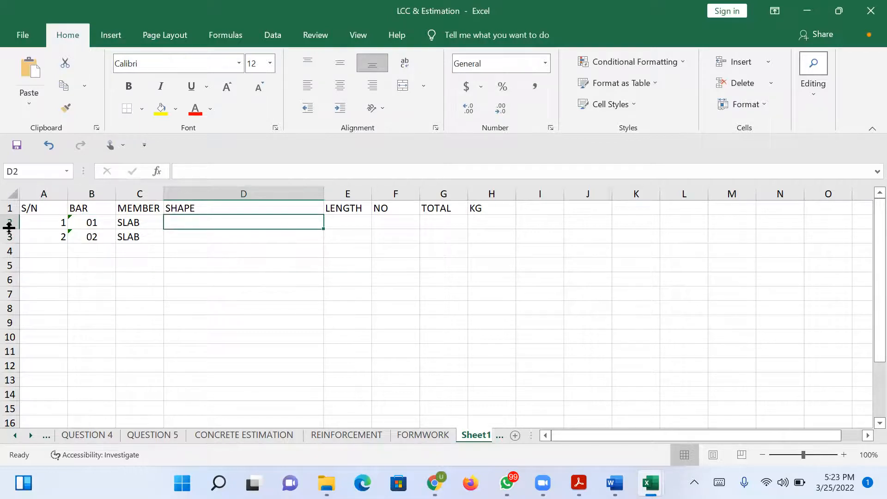
drag(9, 227, 7, 256)
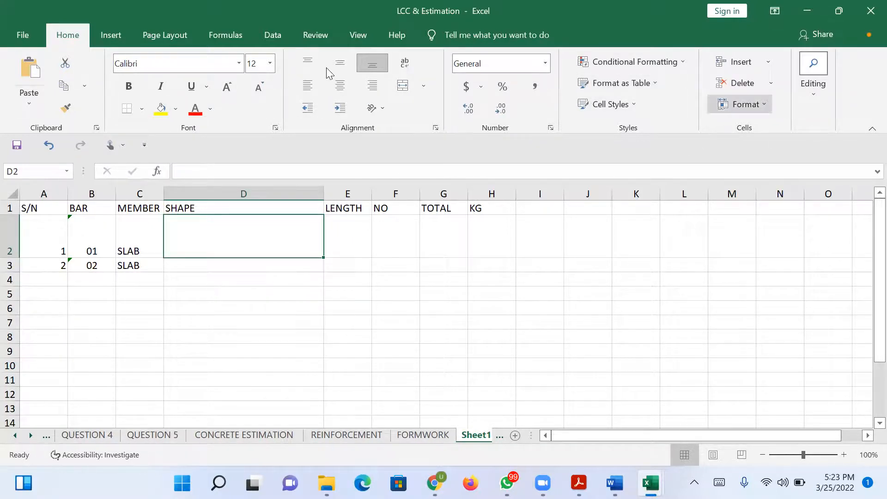
click(109, 42)
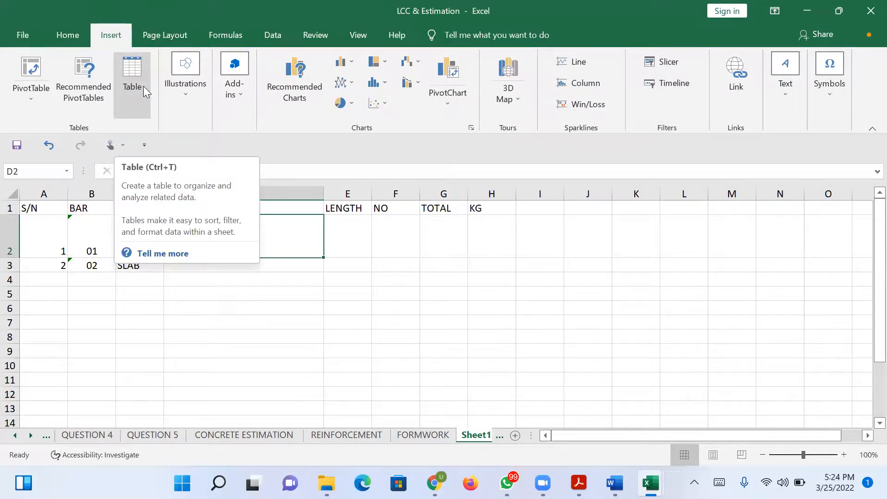
click(359, 39)
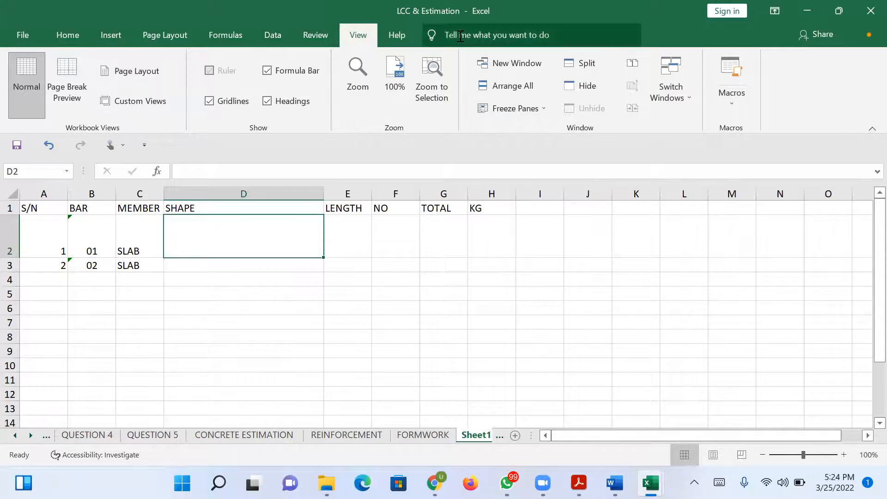
click(68, 36)
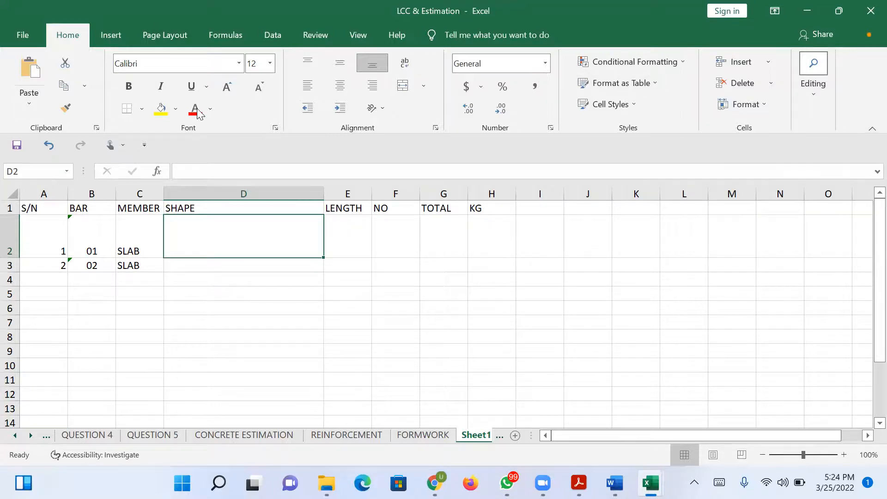
click(114, 37)
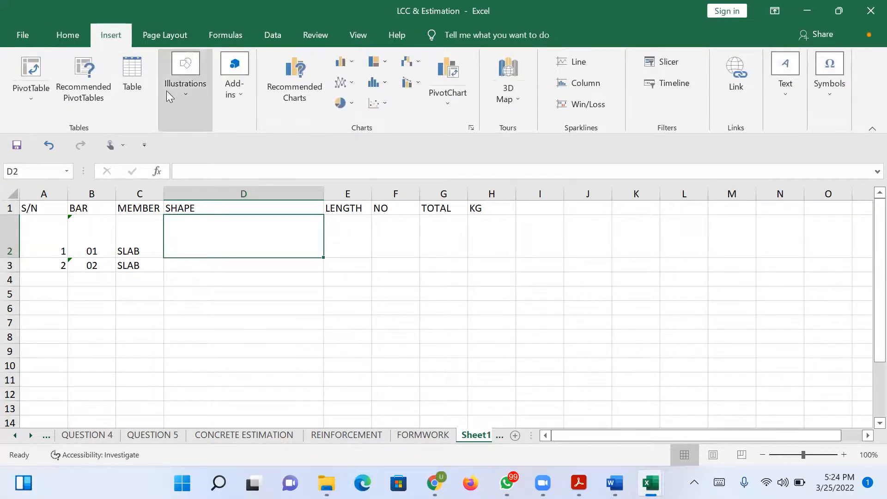
click(246, 92)
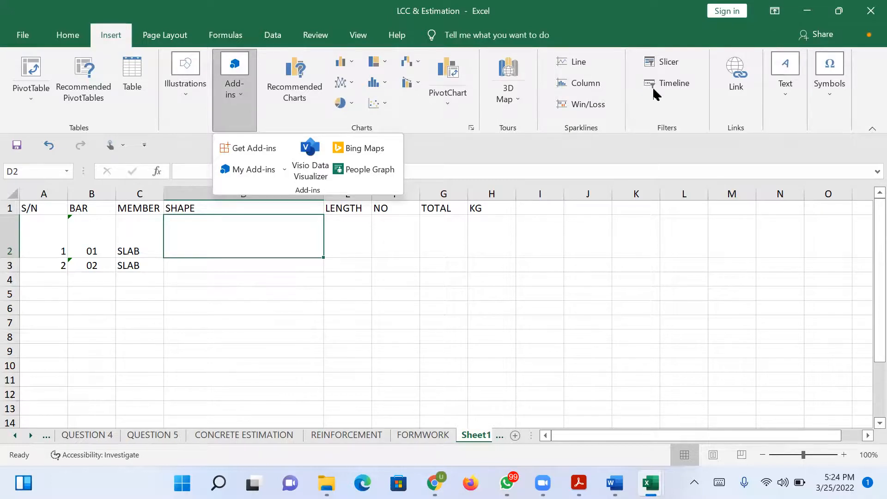
click(67, 36)
click(68, 33)
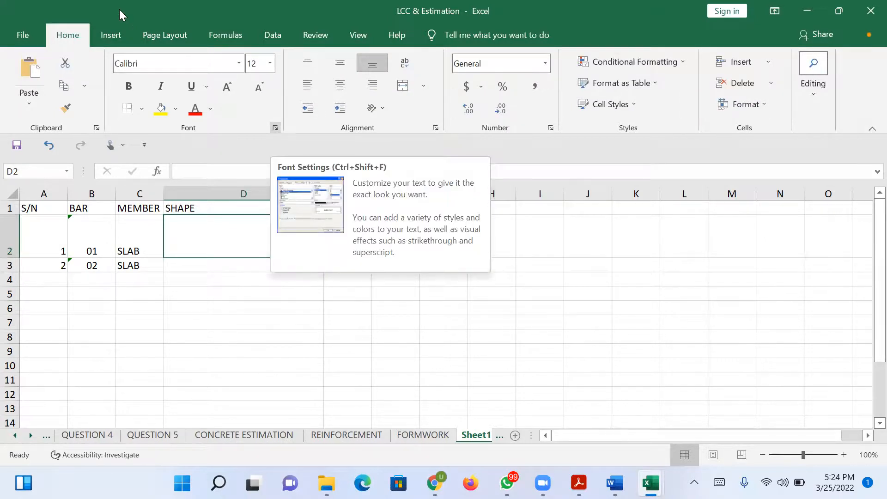
click(116, 39)
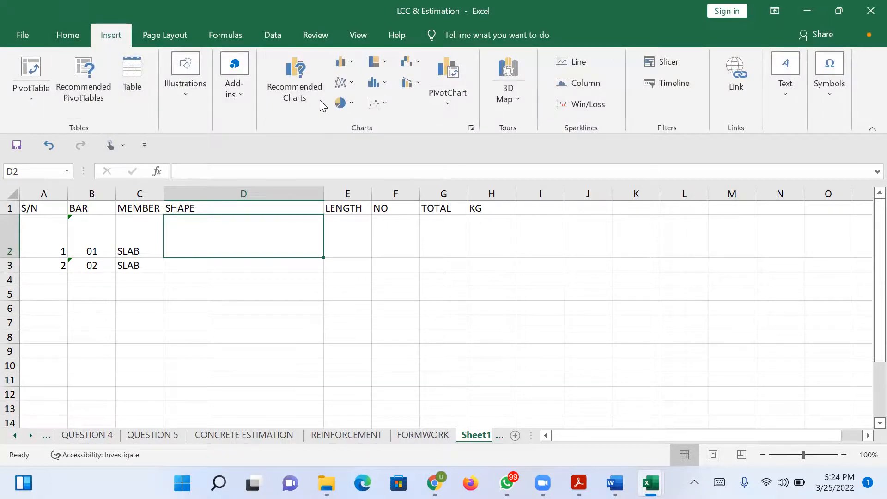
click(77, 37)
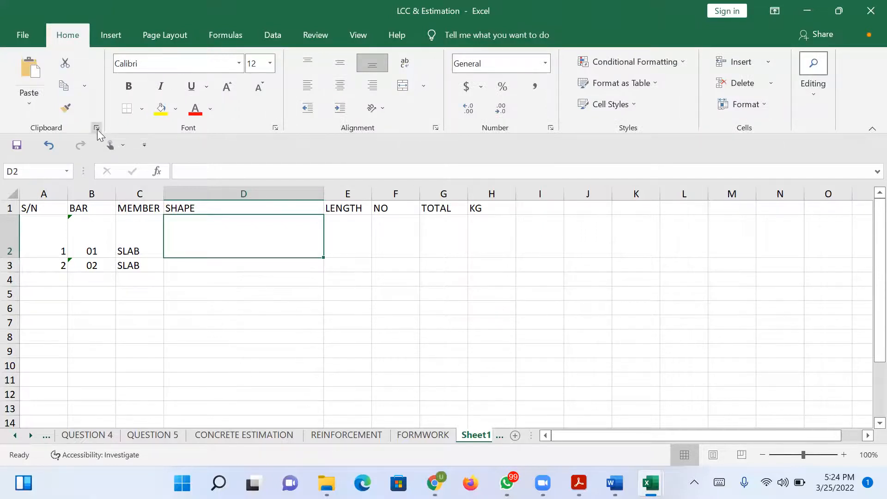
click(97, 128)
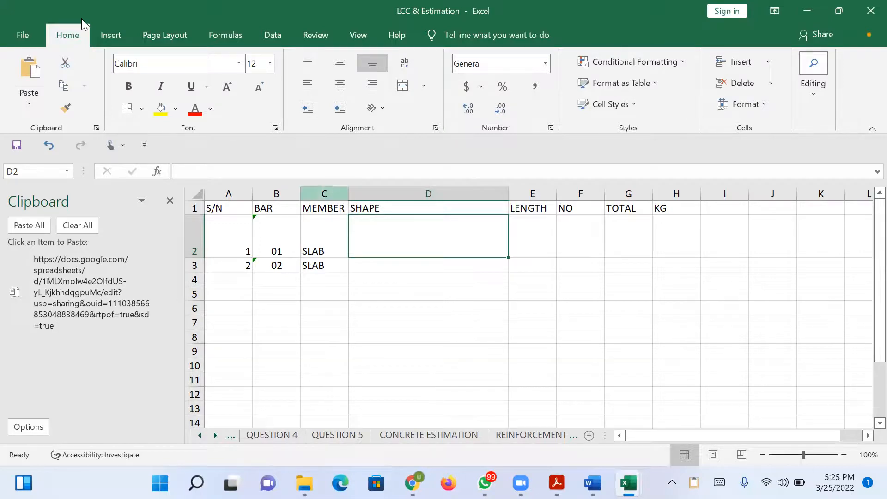
Draw a short, slightly slanted line about 0.3" high at the left end of cell D2 as the bar's first leg.
click(105, 38)
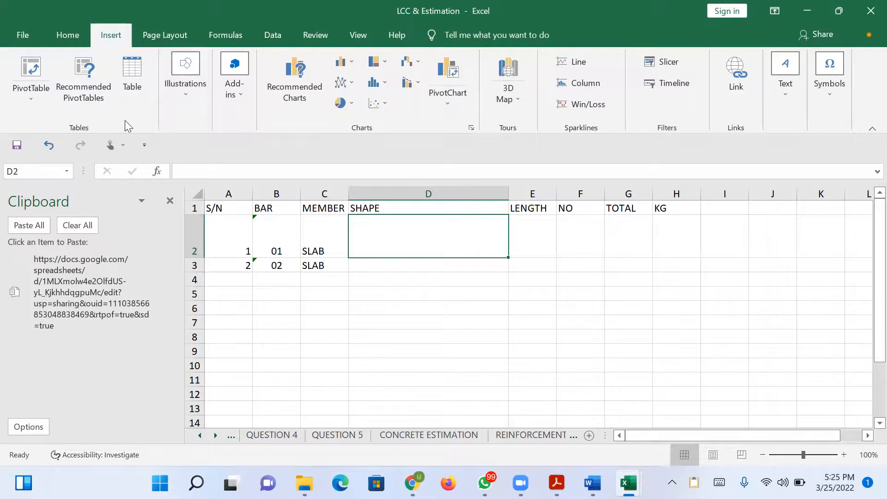
click(188, 89)
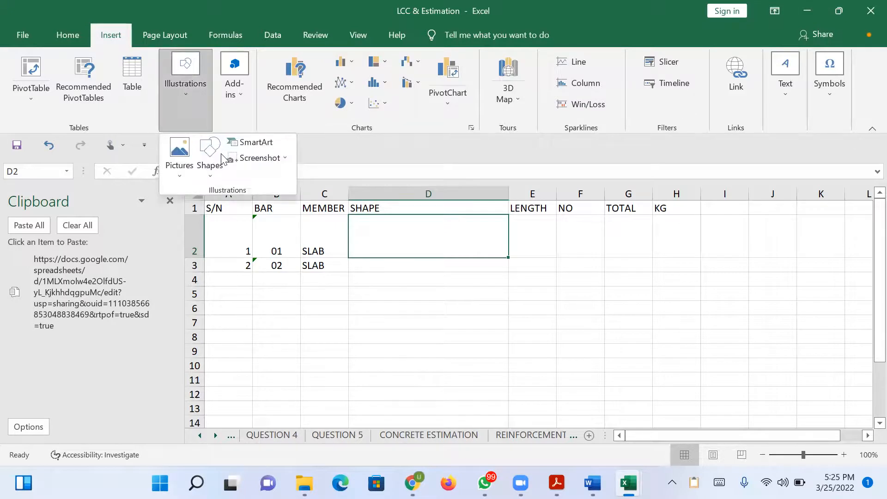
click(218, 174)
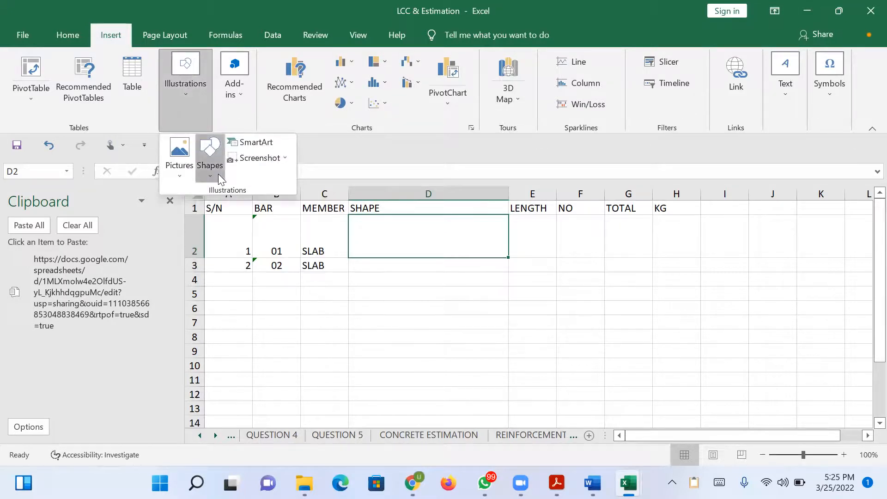
click(218, 207)
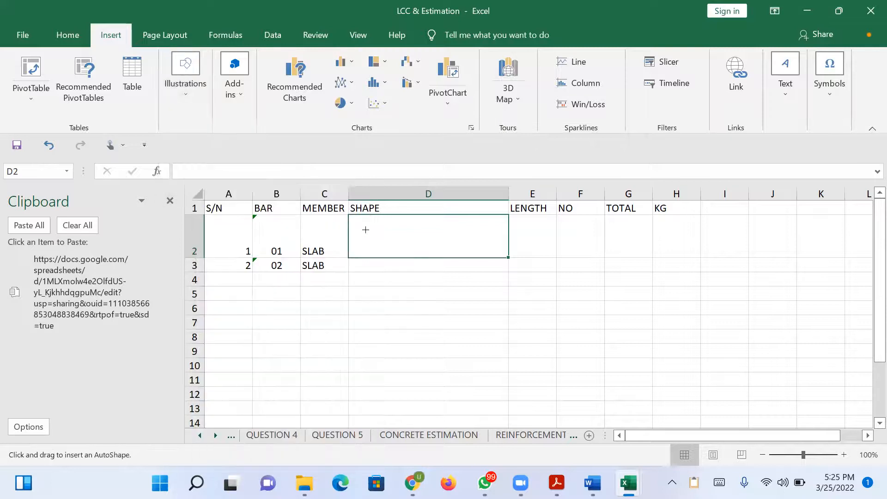
drag(357, 228, 359, 248)
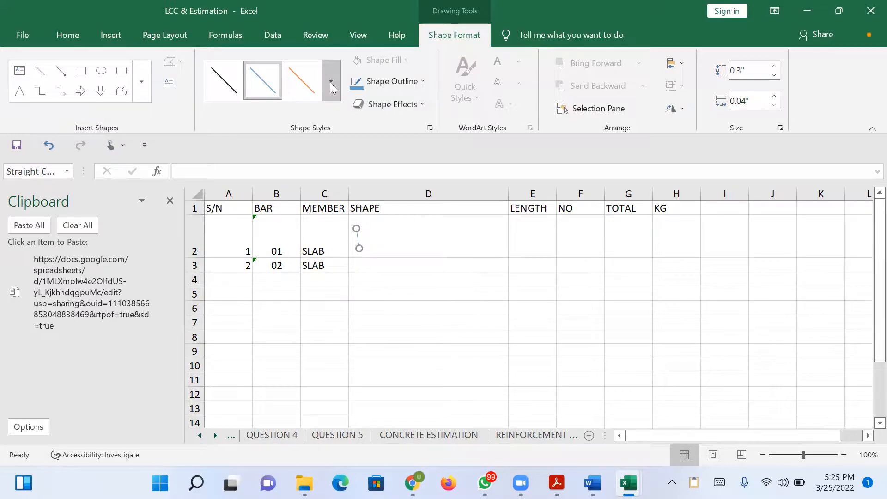
click(573, 292)
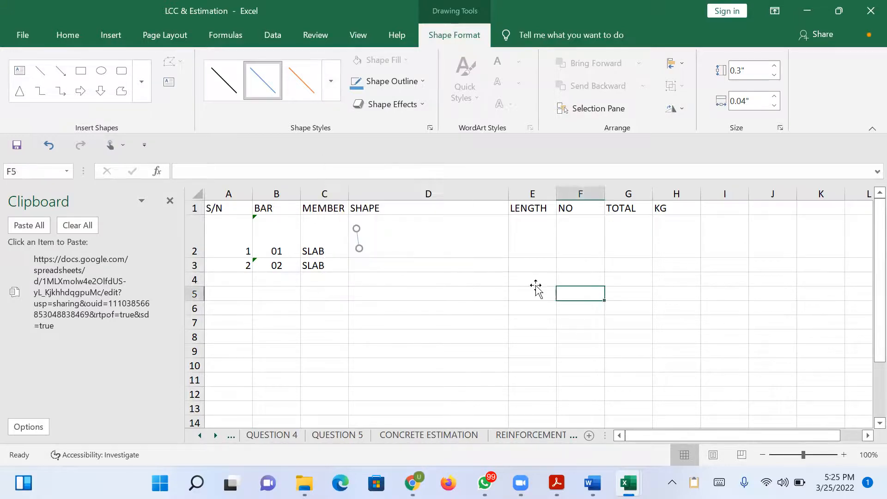
Draw a horizontal line about 1.96" long across the lower part of D2 as the base of the bar shape.
click(358, 237)
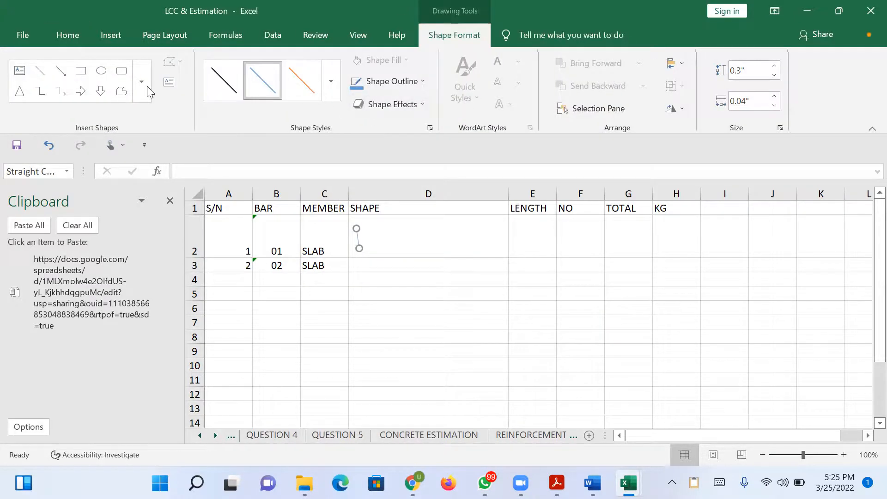
click(40, 70)
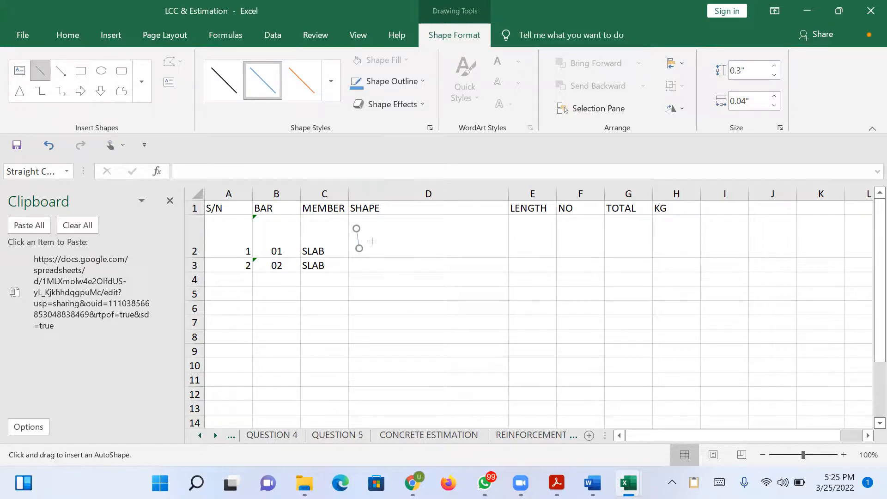
drag(365, 250, 496, 250)
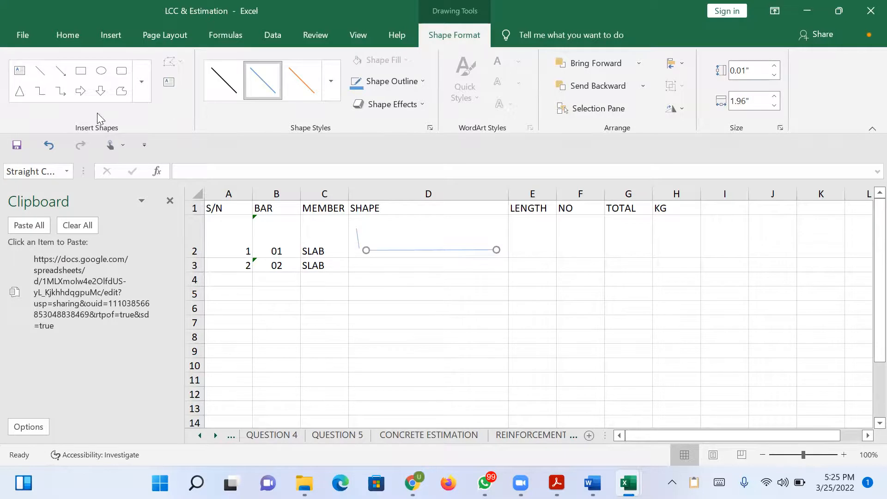
Draw the bar's second leg at the right end of D2 and move its lower endpoint to meet the base line.
click(40, 70)
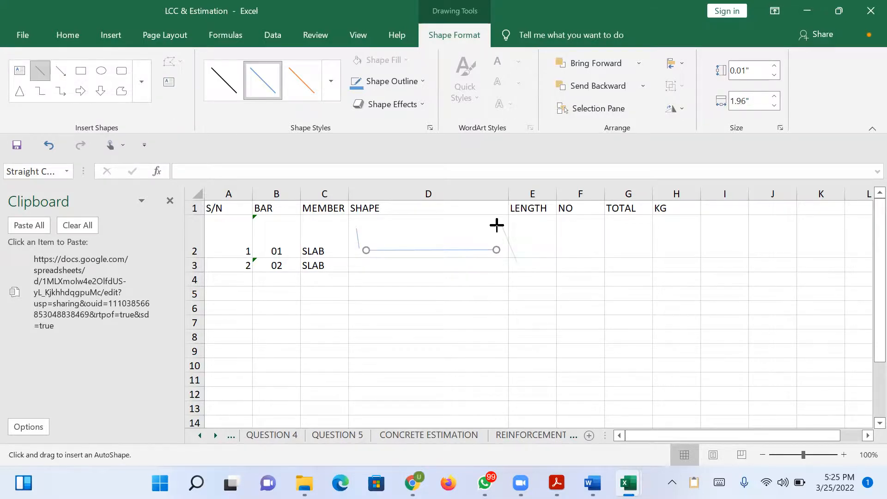
key(Escape)
key(Escape)
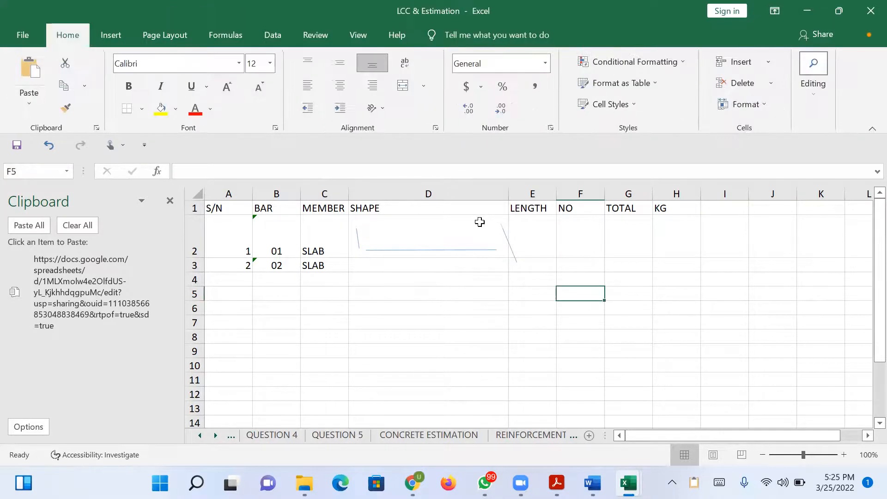
click(506, 238)
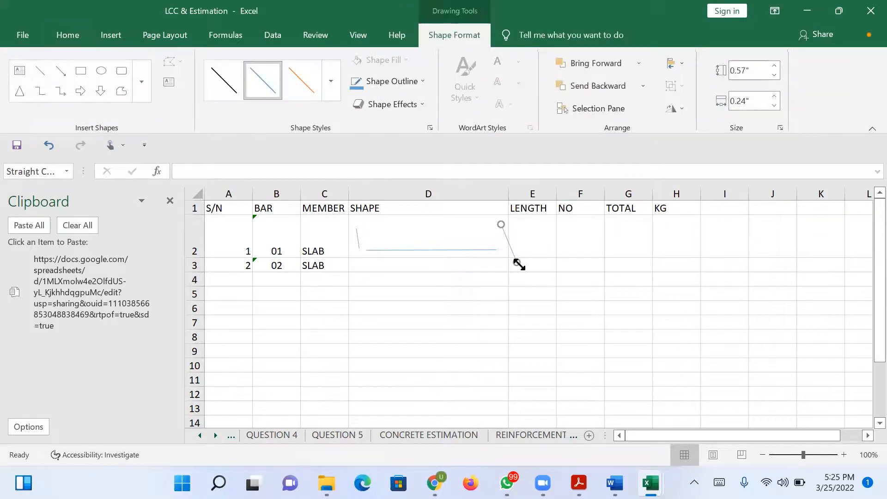
drag(517, 264, 495, 249)
key(Escape)
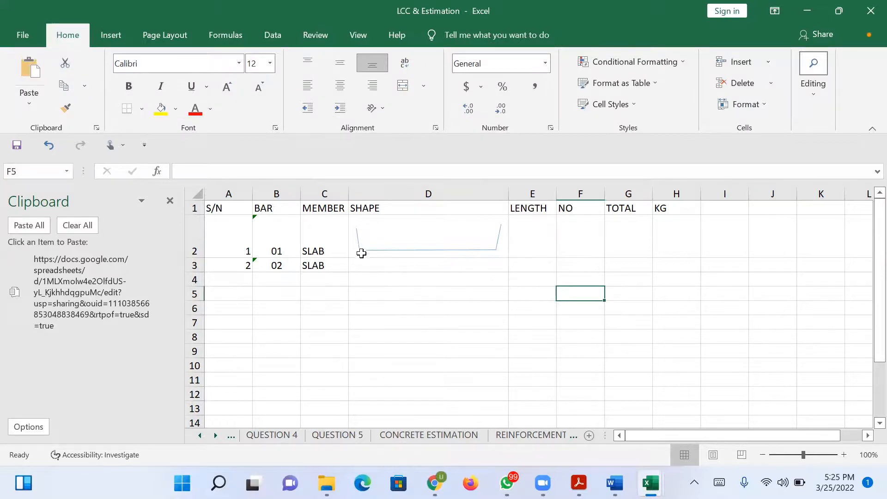
Enter 500 as the alt text of the bar shape's horizontal line in D2 and close the alt text editor.
click(362, 236)
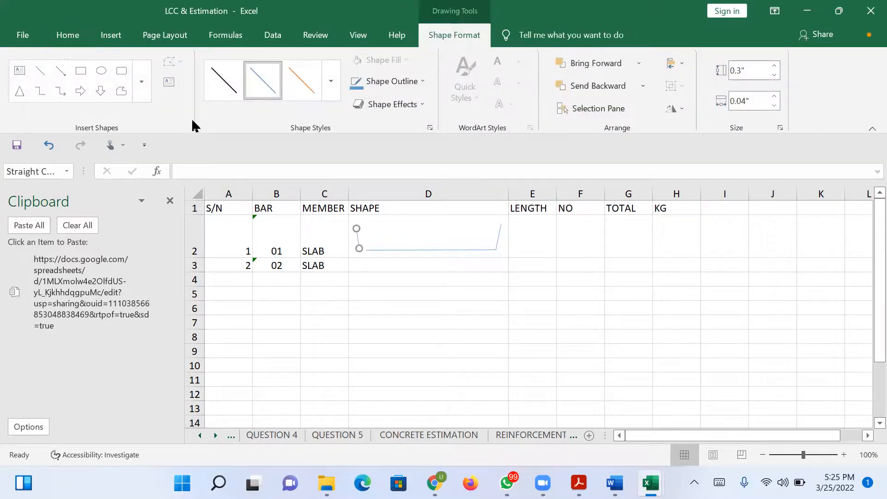
click(415, 263)
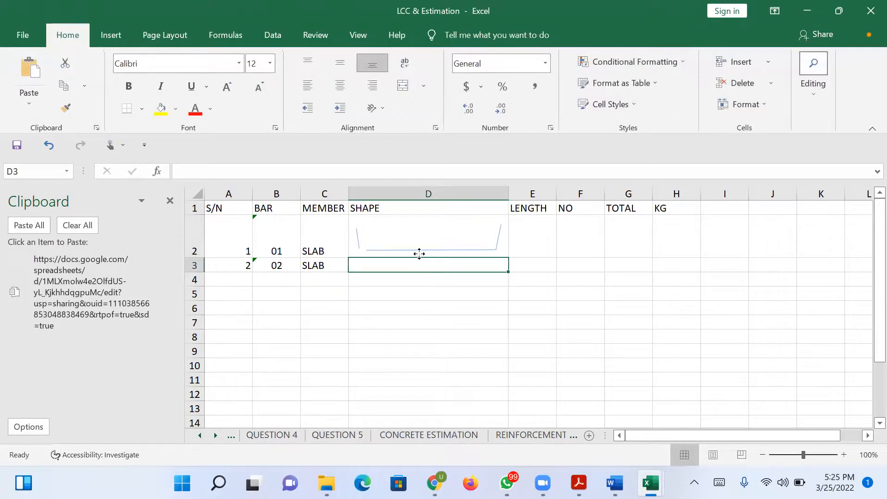
click(419, 251)
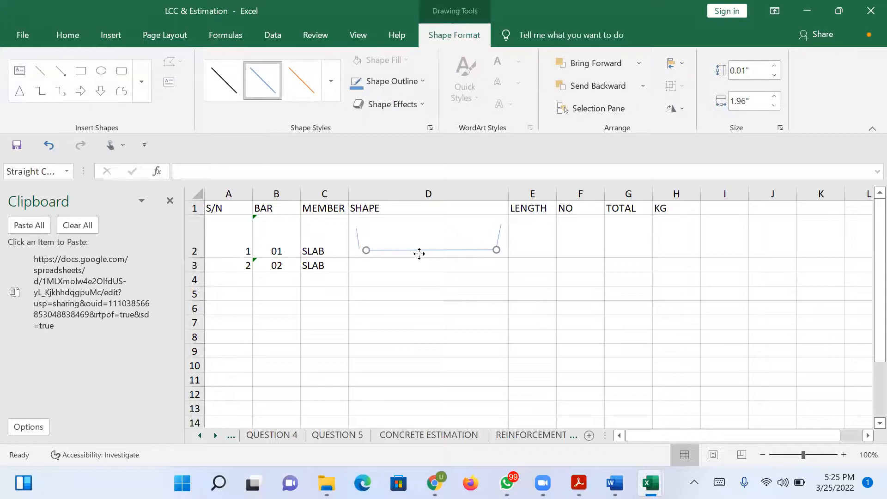
right_click(420, 254)
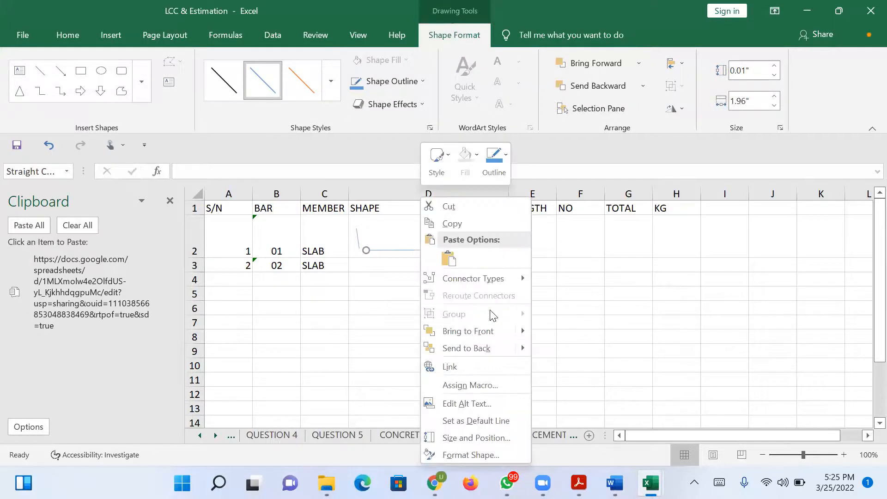
click(479, 405)
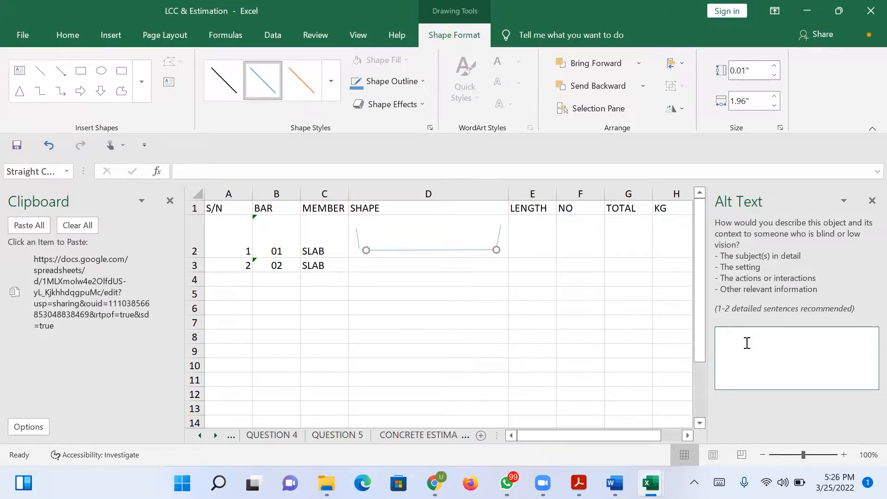
text(5000)
click(872, 201)
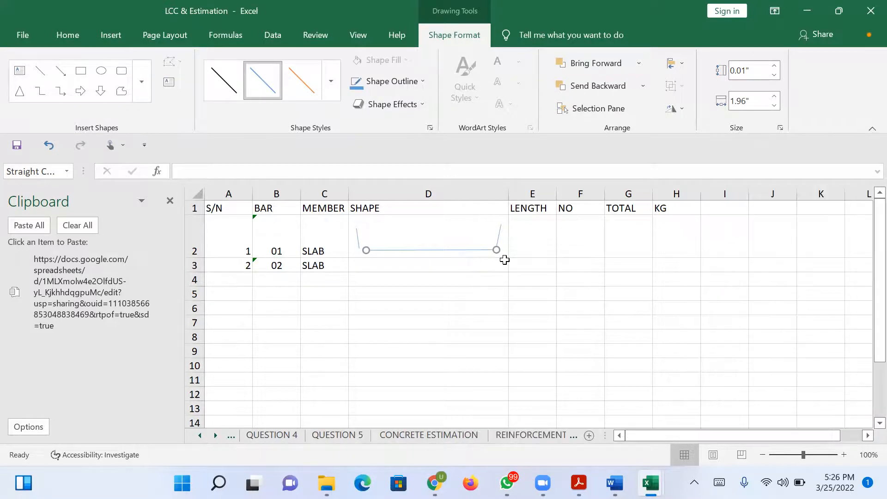
click(449, 237)
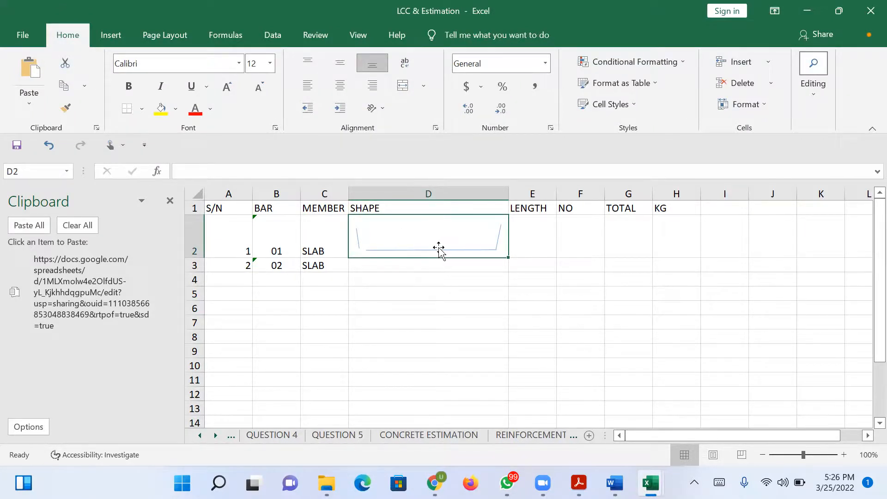
Enter the bar lengths 5200 in E2 and 3200 in E3.
click(534, 244)
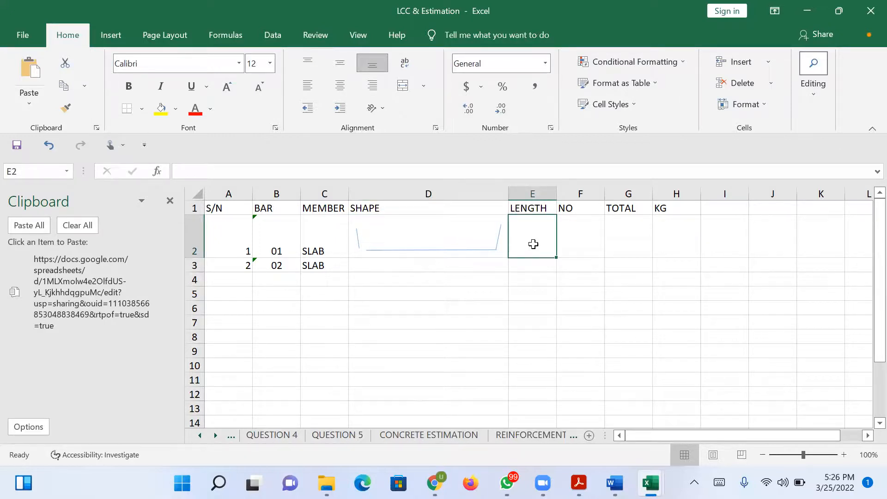
text(5200)
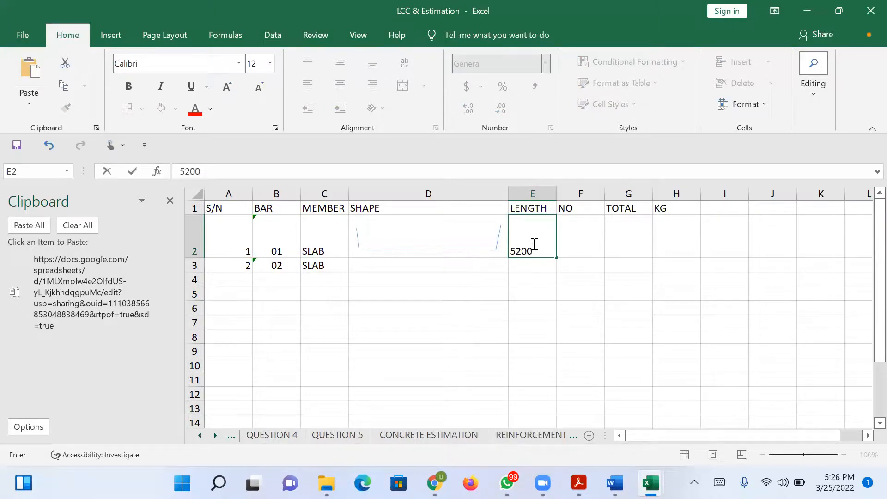
click(440, 263)
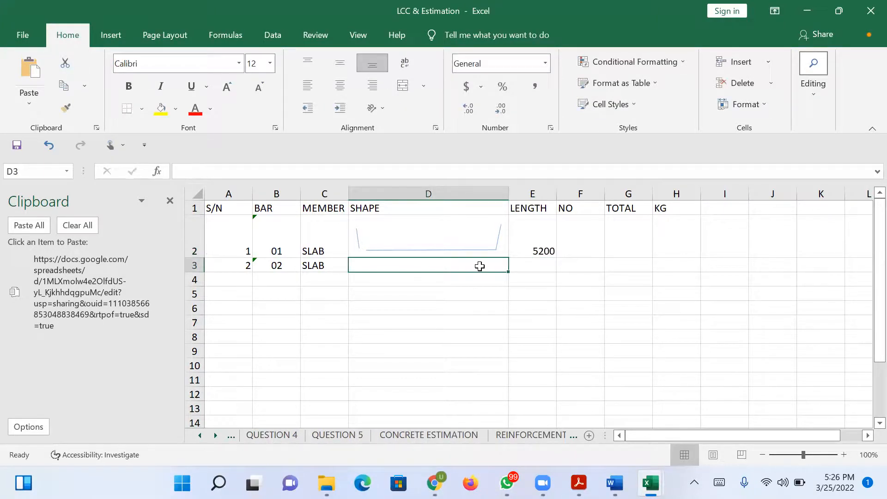
click(525, 268)
text(32)
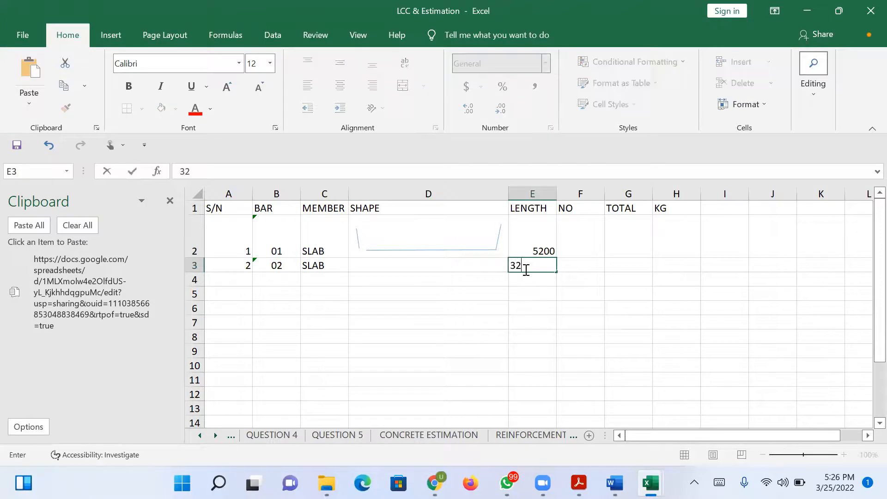
text(00)
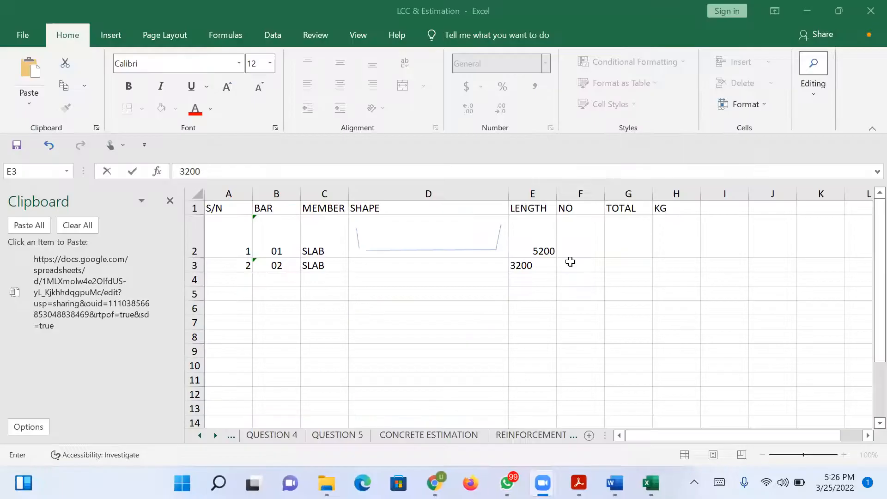
Enter the bar counts from the whiteboard slab sketch: 25 in F3 and 15 in F2.
click(575, 268)
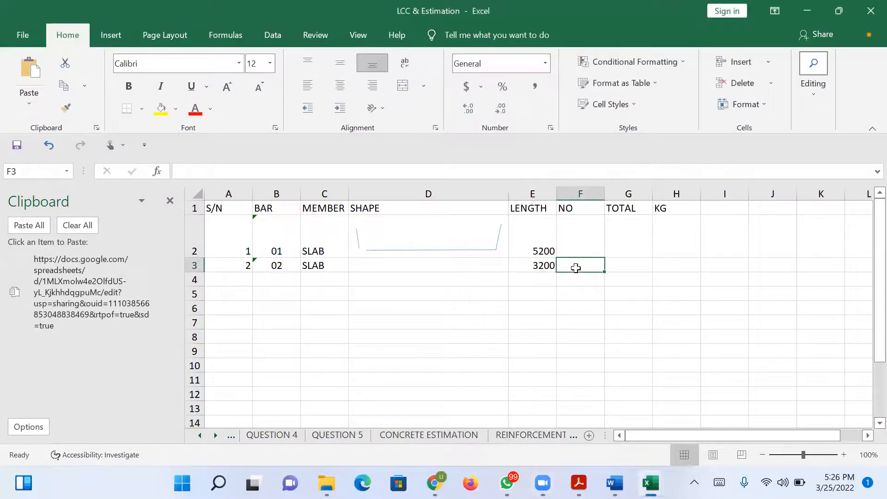
text(25)
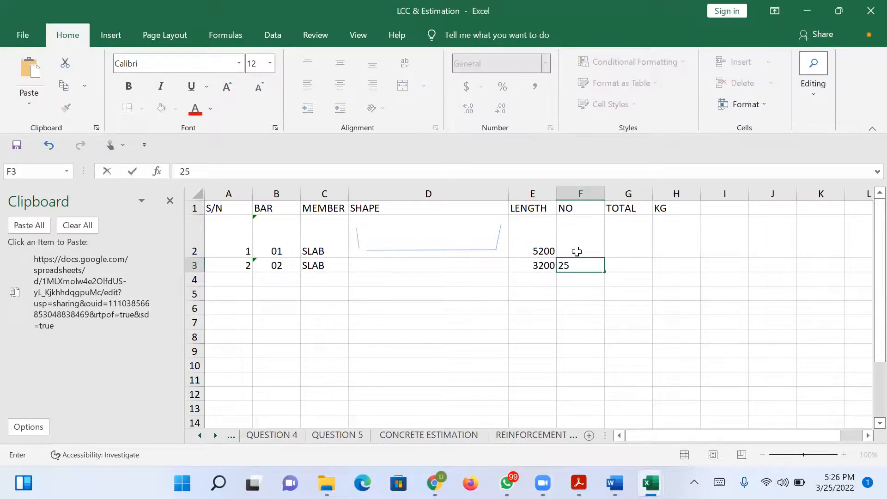
click(577, 252)
text(15)
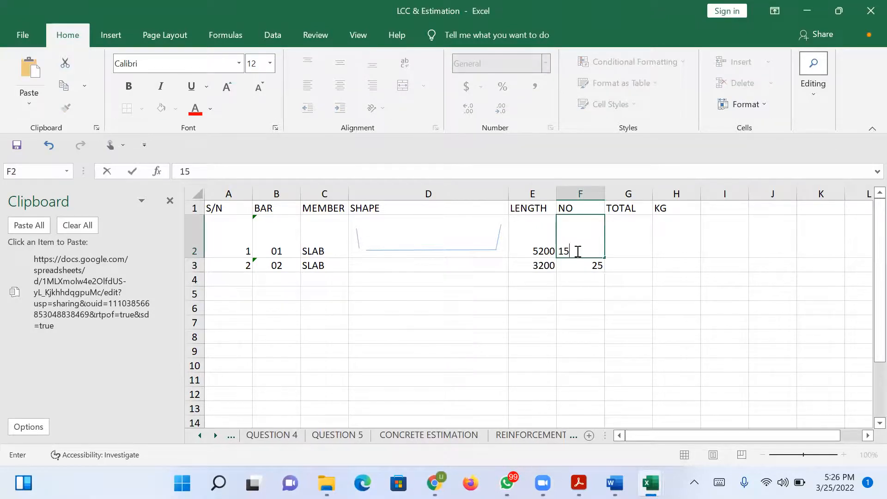
click(635, 245)
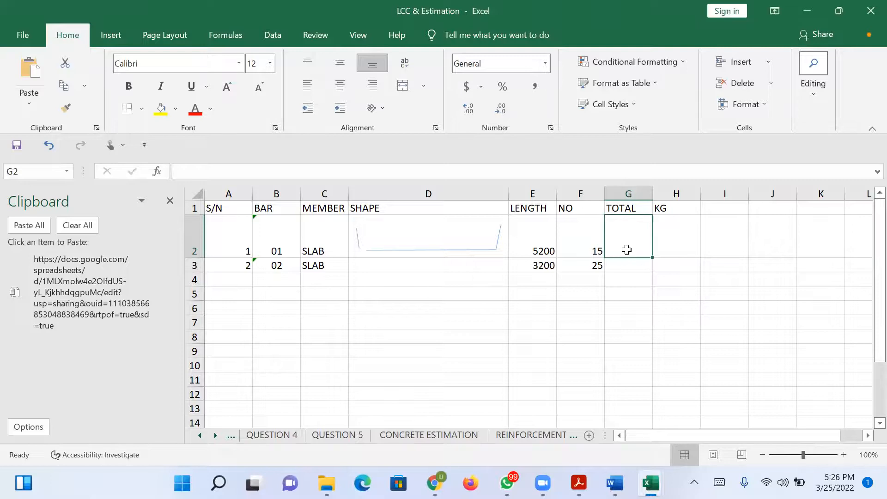
Change the heading in G1 to TOTAL LEGHT and widen column G to fit it.
click(635, 209)
click(287, 172)
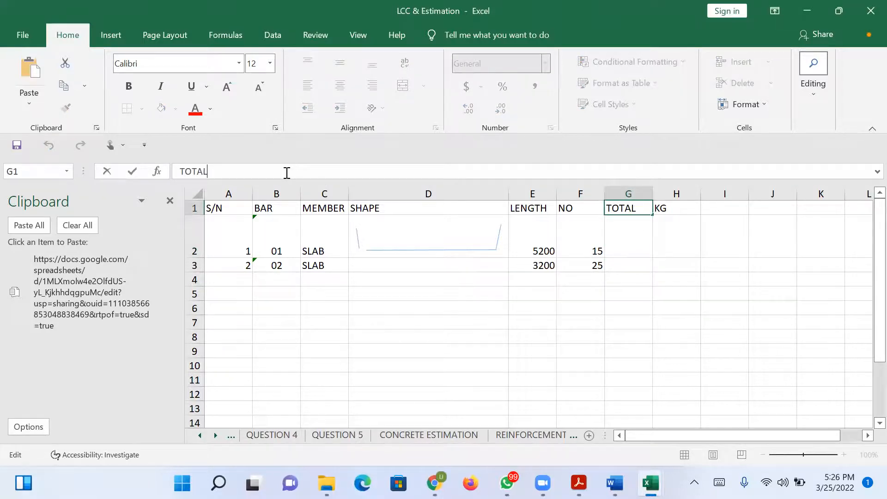
text(LEGHT)
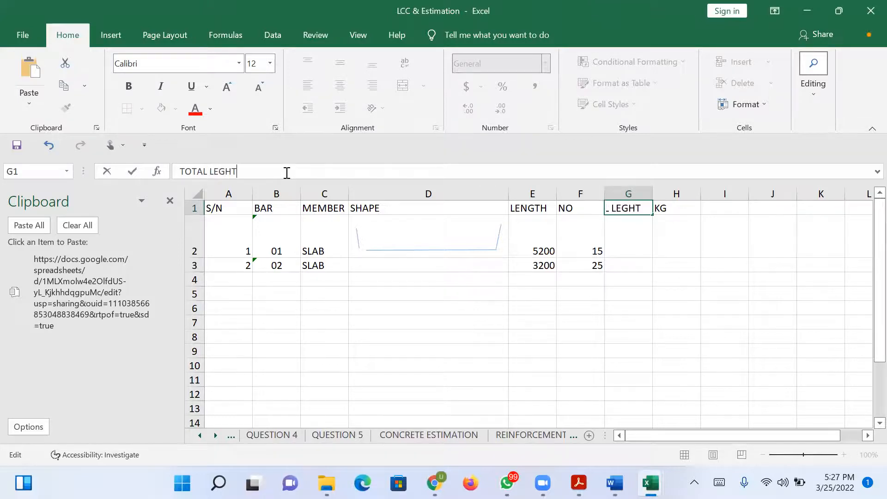
click(691, 244)
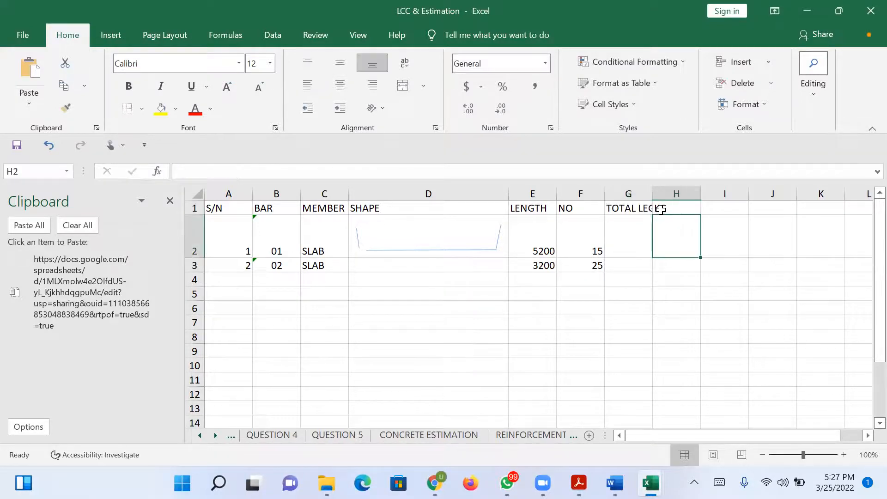
drag(654, 194, 674, 194)
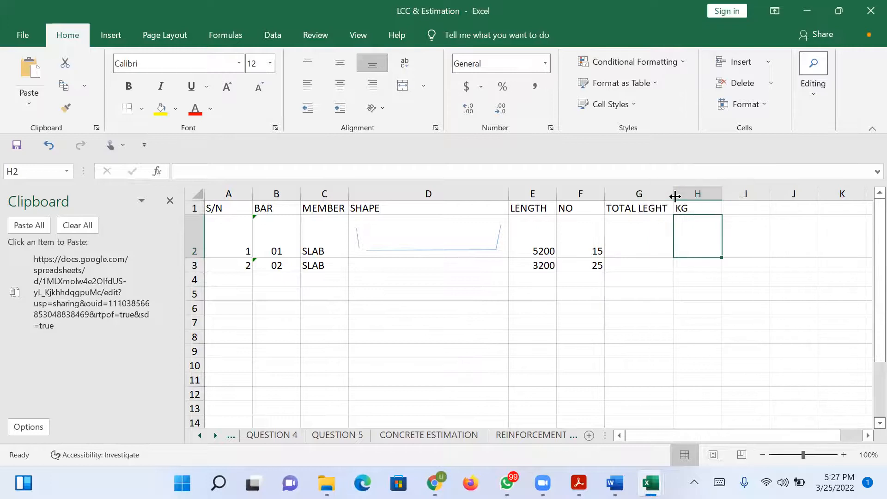
Enter the total lengths 78000 in G2 and 80000 in G3 as plain values and dismiss the compile error message.
click(634, 252)
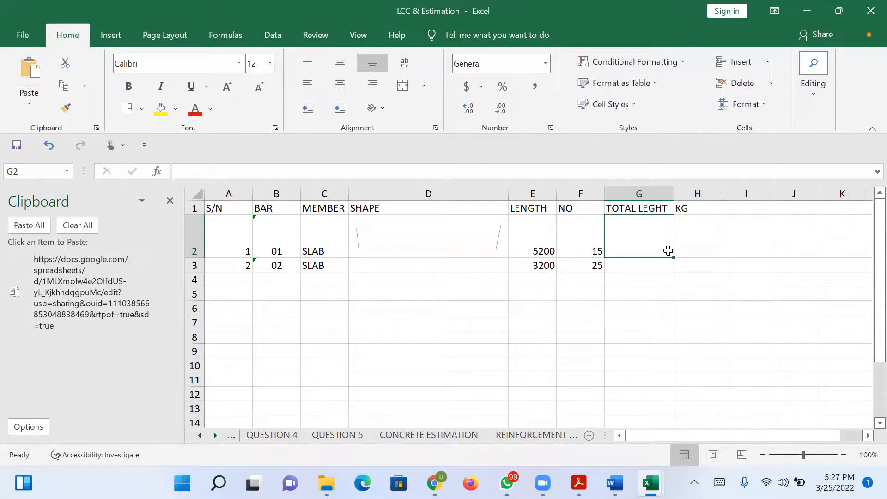
text(78000)
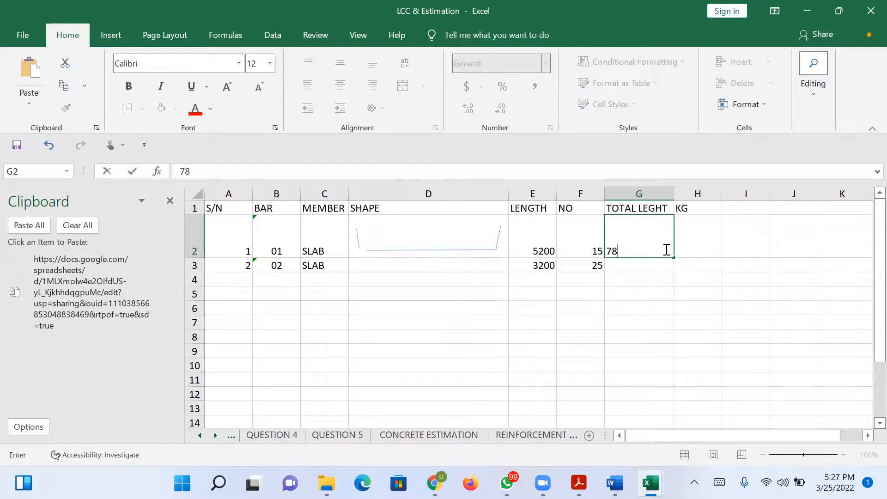
click(643, 263)
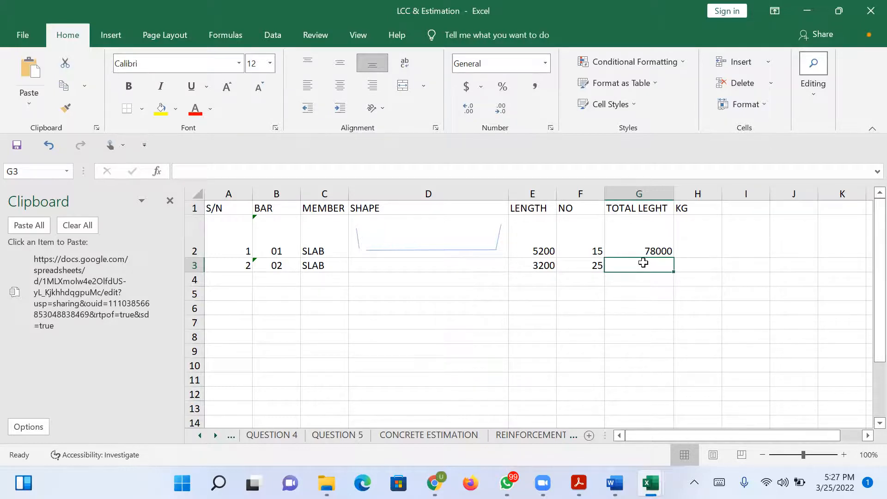
text(80000)
key(Return)
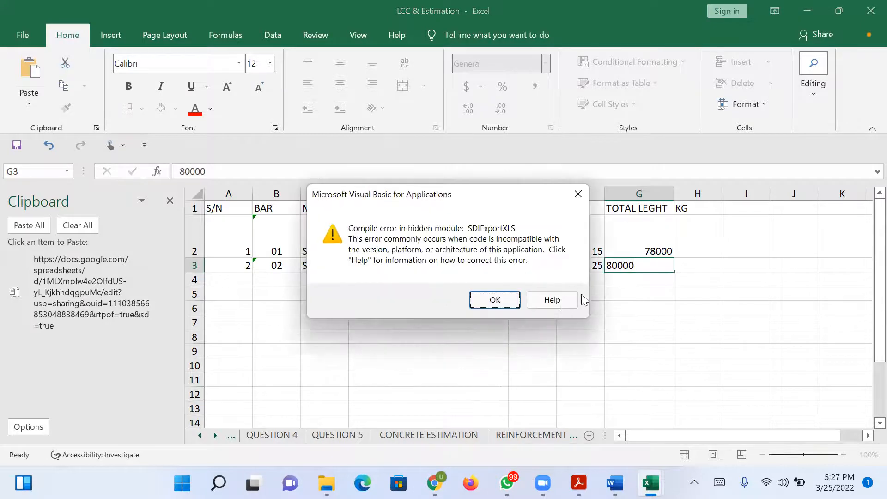
click(507, 301)
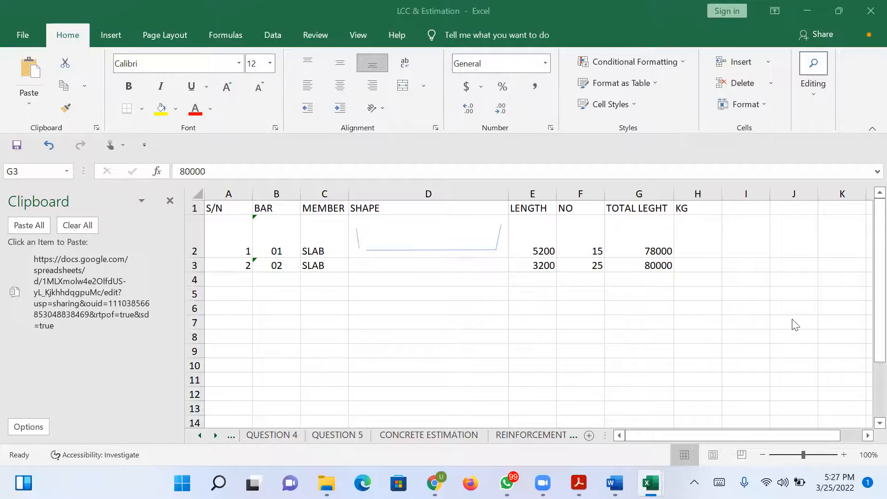
Clear the manually entered total lengths from G2 and G3.
click(707, 244)
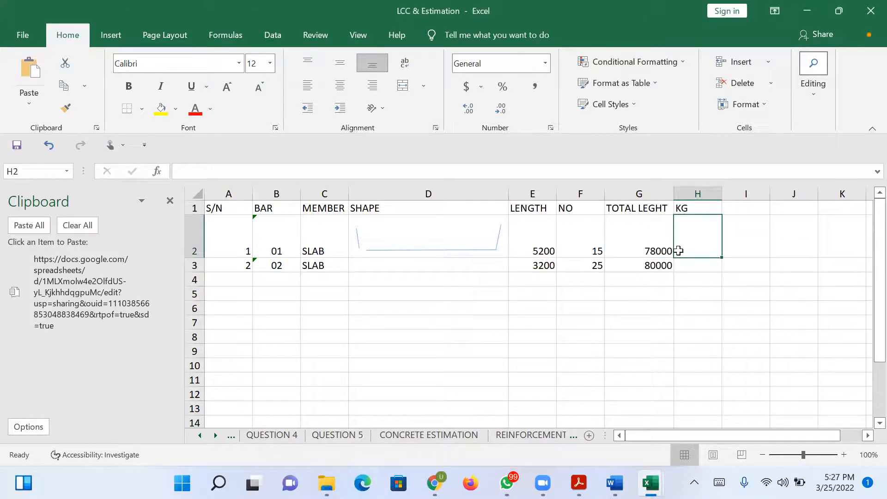
click(650, 247)
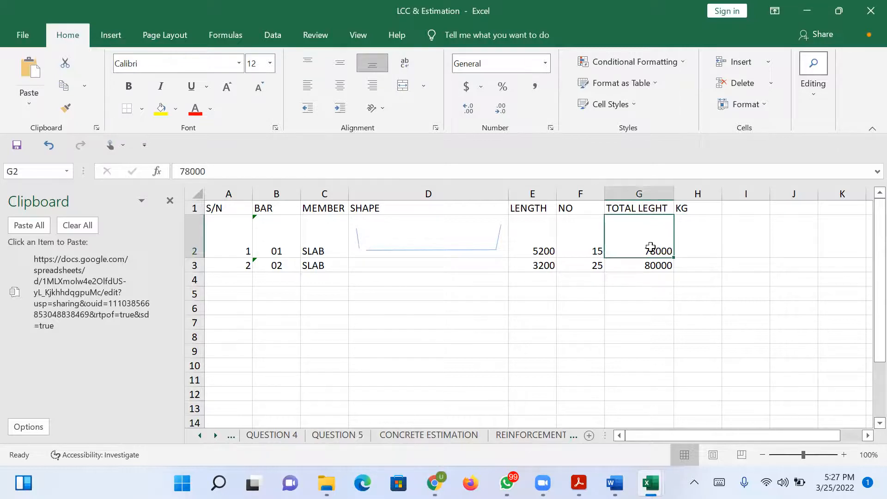
key(Delete)
click(650, 264)
key(Delete)
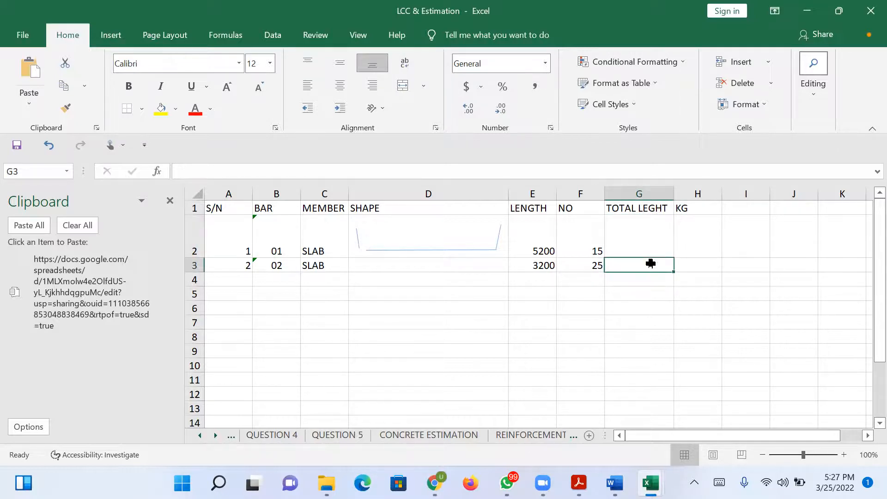
Calculate the total length in G2 with the formula =F2*E2 and fill it down to G3.
click(639, 243)
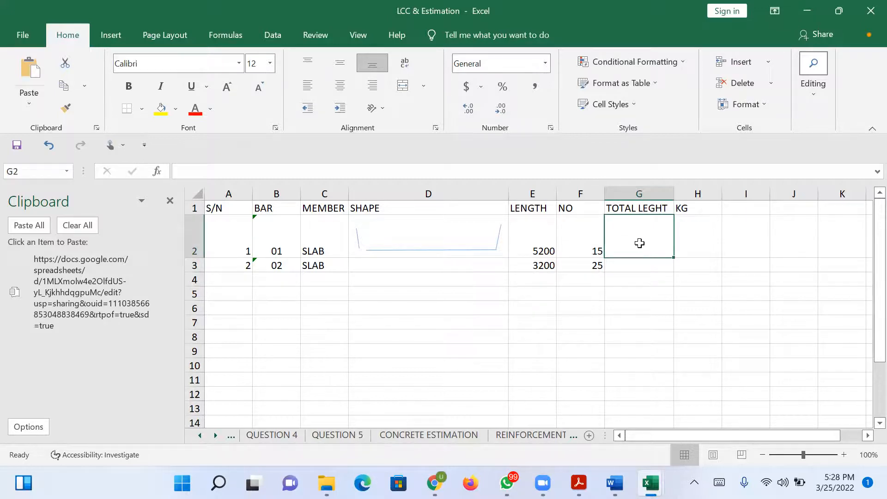
text(=)
click(580, 243)
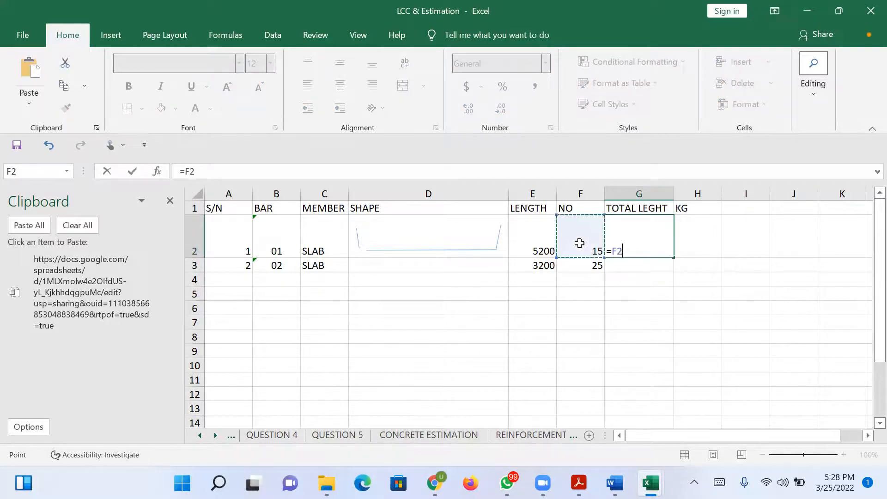
text(*)
click(539, 246)
key(Return)
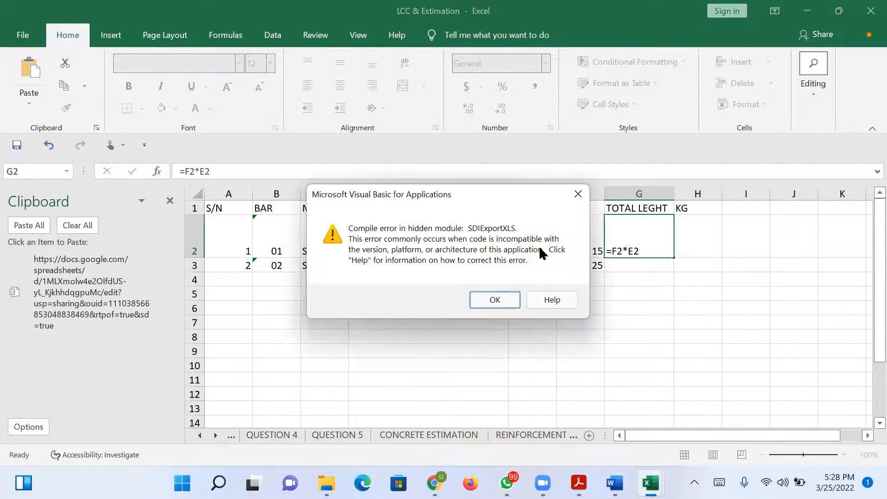
click(501, 299)
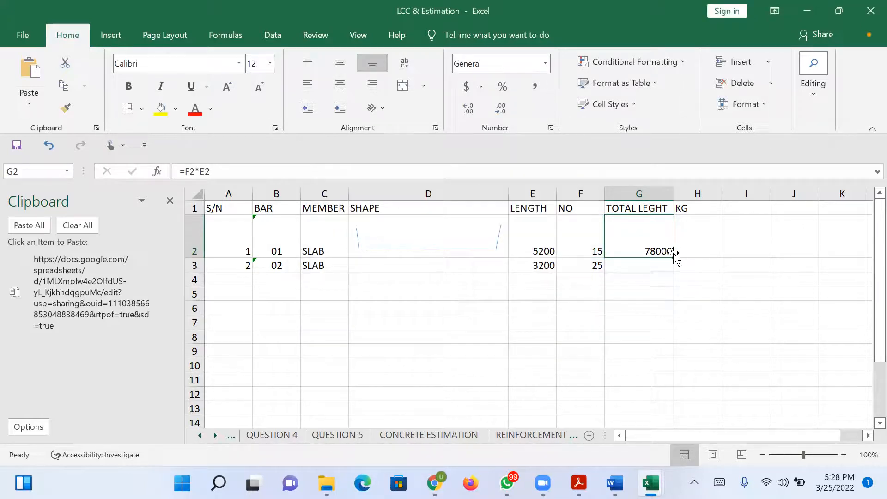
drag(672, 259, 677, 274)
Insert a blank row between the header row and the first bar's row.
click(688, 253)
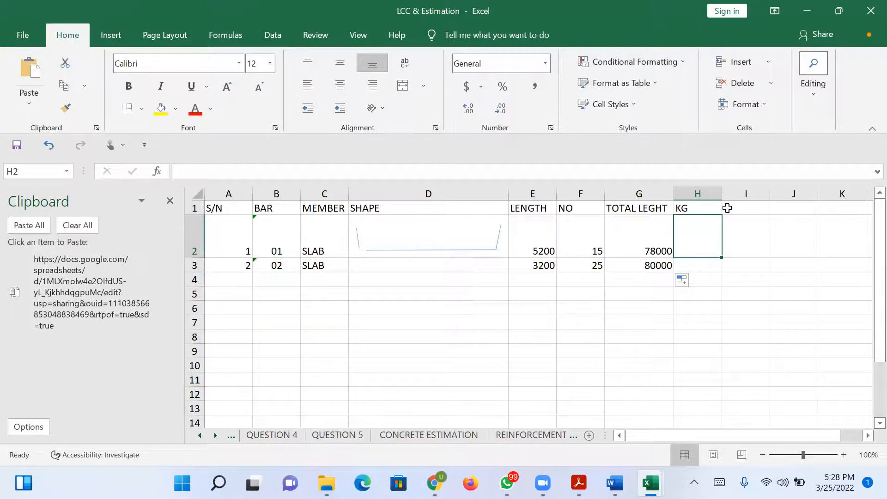
click(195, 240)
right_click(198, 238)
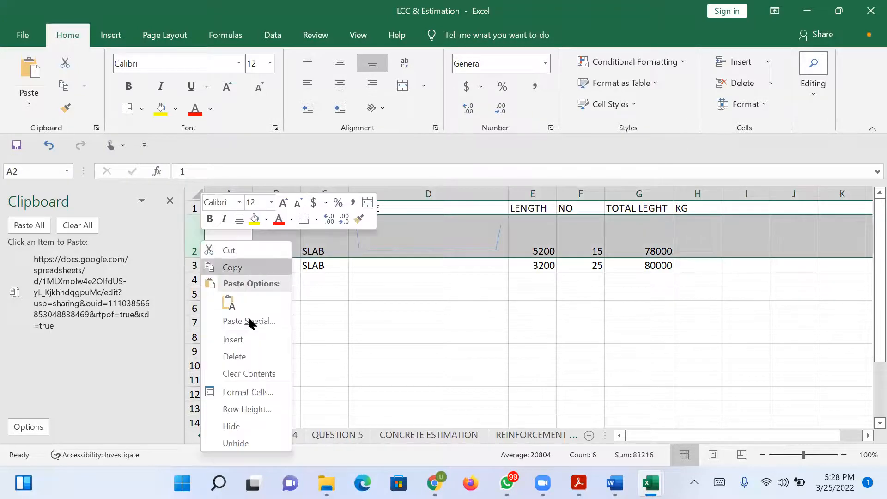
click(250, 340)
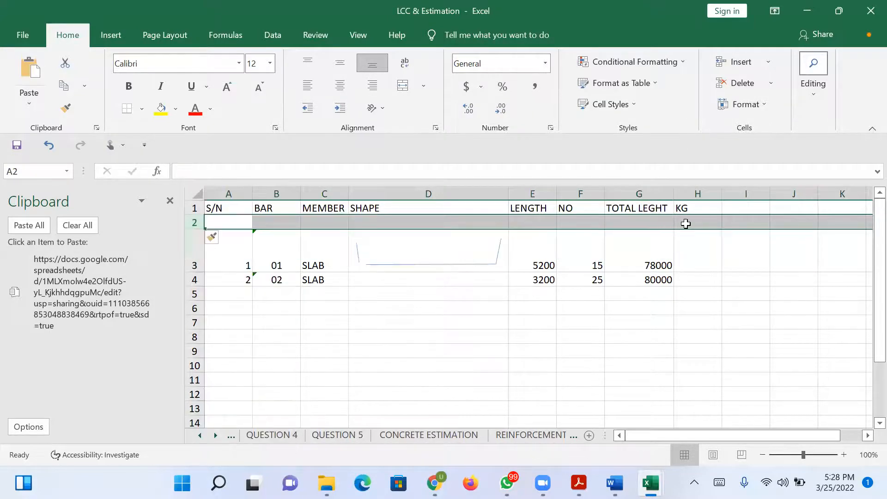
click(690, 223)
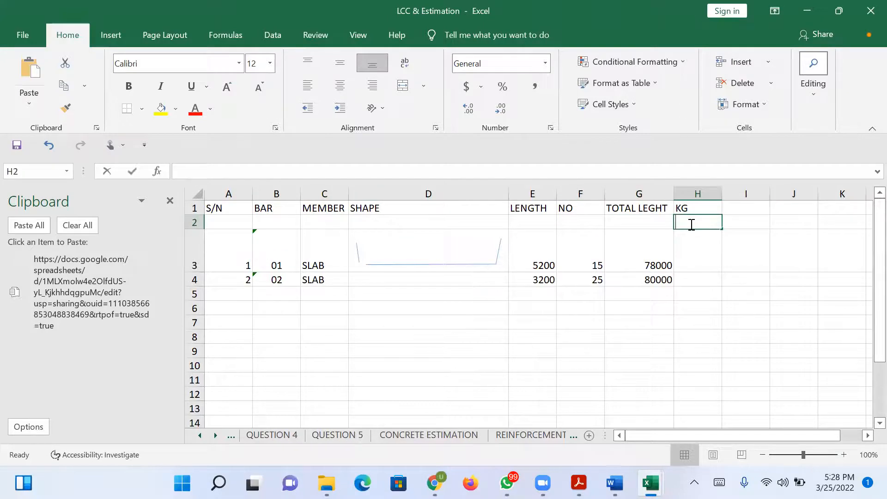
text(0.888)
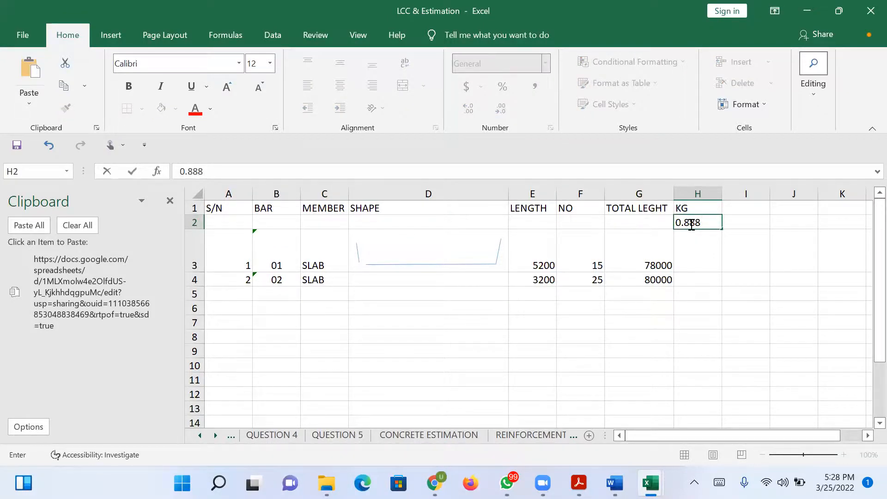
key(BackSpace)
key(BackSpace)
key(BackSpace)
key(BackSpace)
key(BackSpace)
text(=)
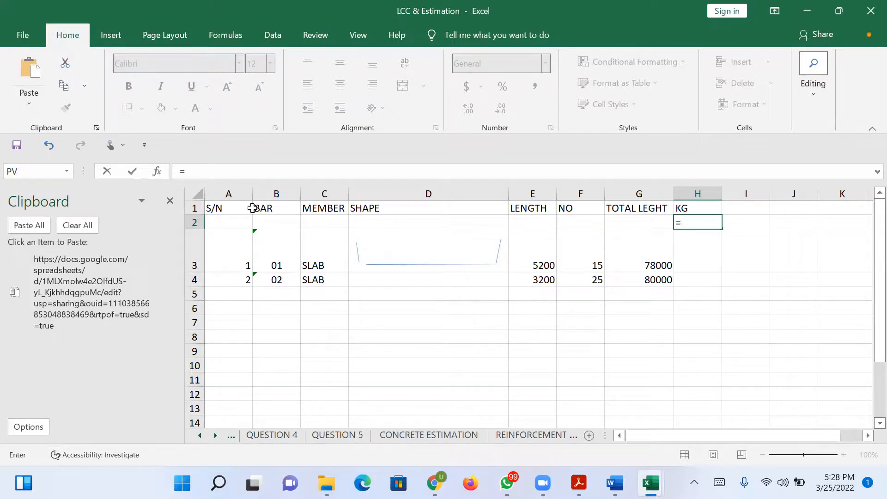
click(332, 193)
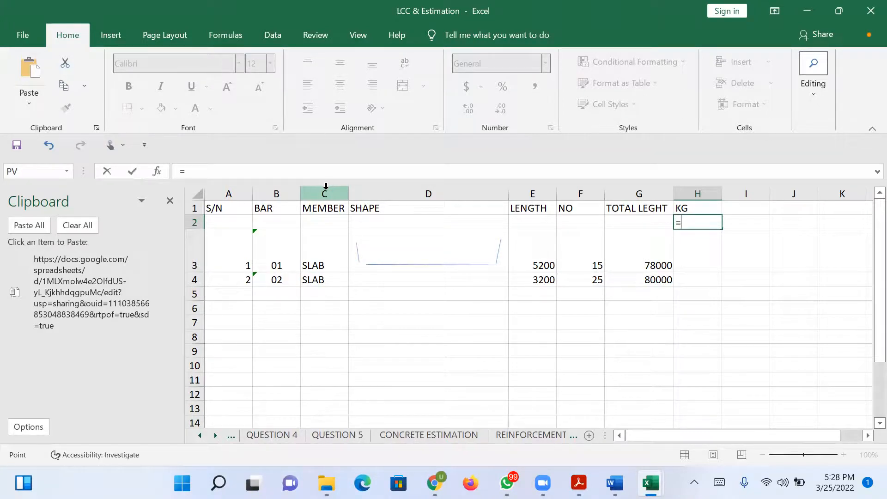
key(Escape)
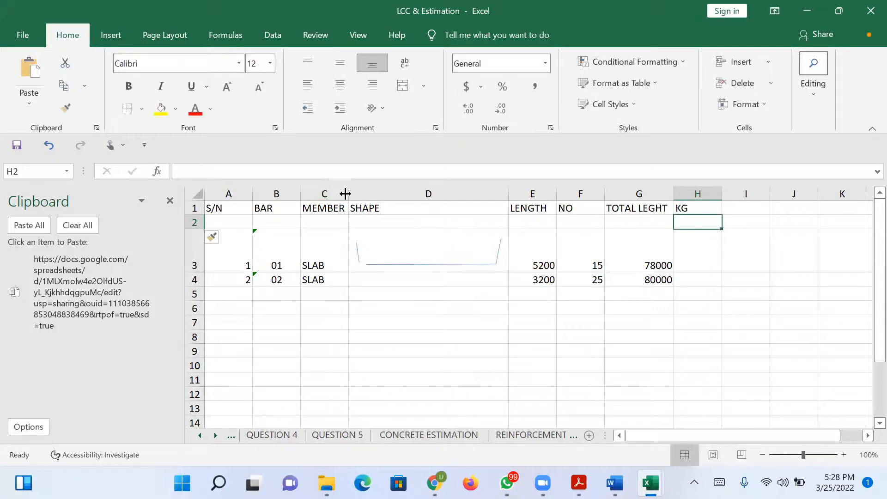
Insert a new column between the BAR and MEMBER columns.
click(338, 189)
right_click(338, 194)
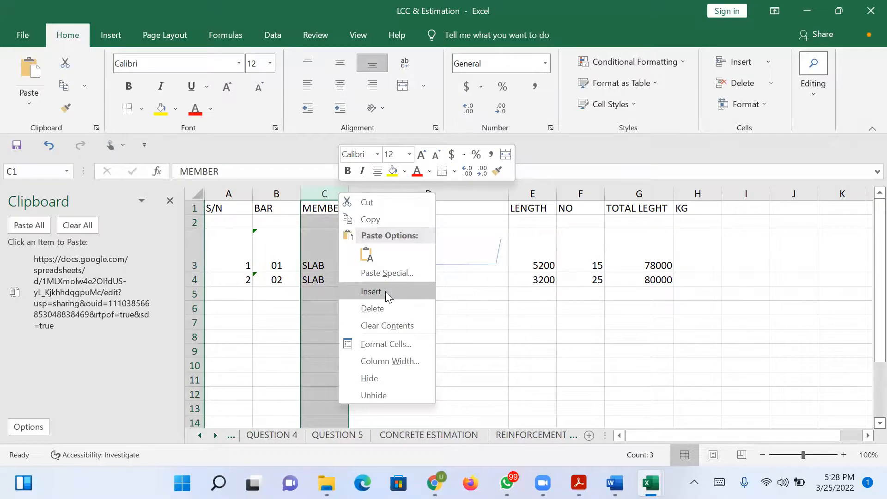
click(385, 291)
click(322, 260)
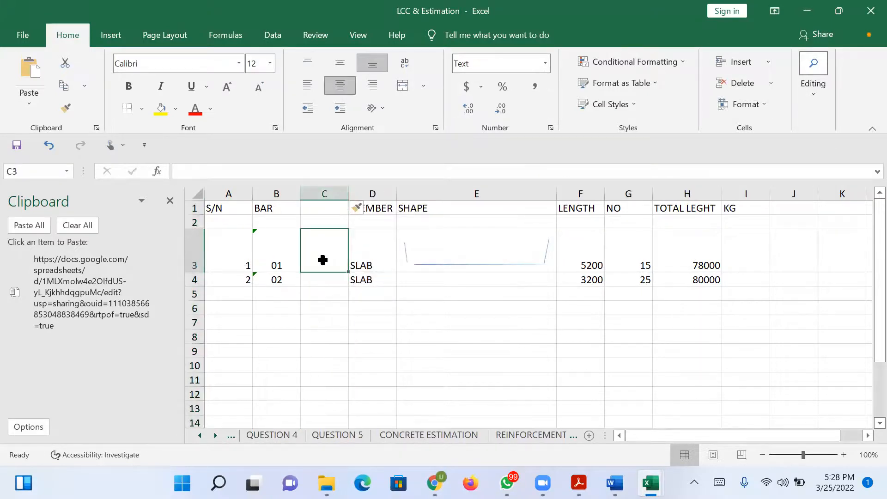
Title the new column TYPE in C1 and enter 12 as the bar type in C3 and C4.
click(314, 205)
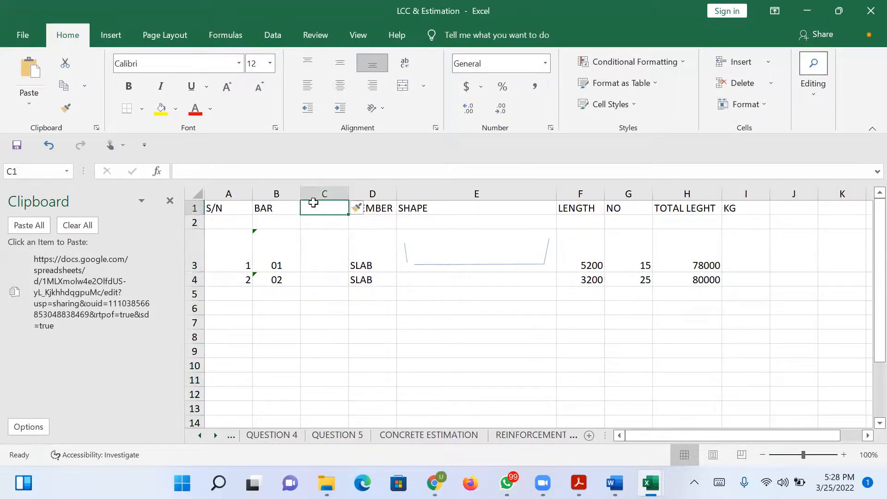
text(TYPE)
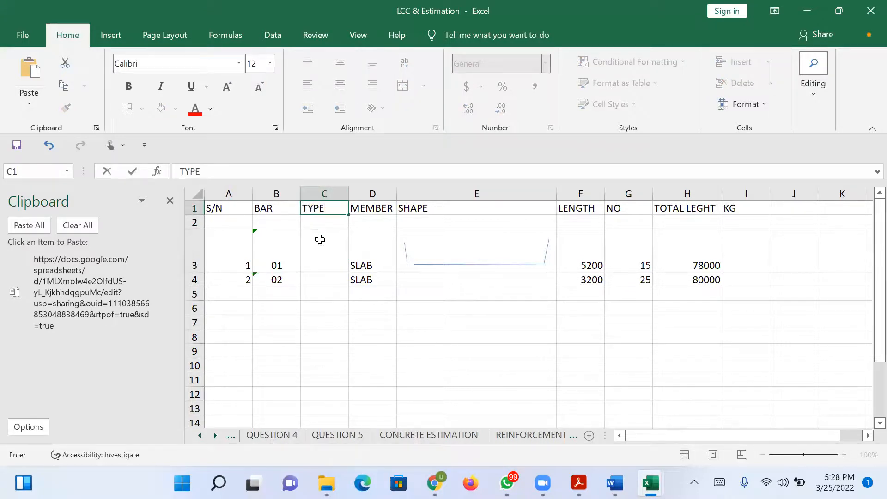
click(323, 258)
text(12)
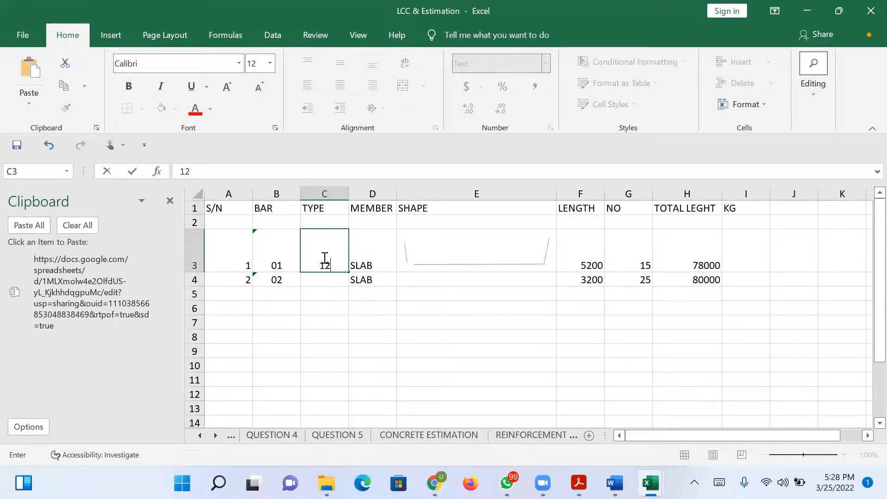
click(330, 283)
text(12)
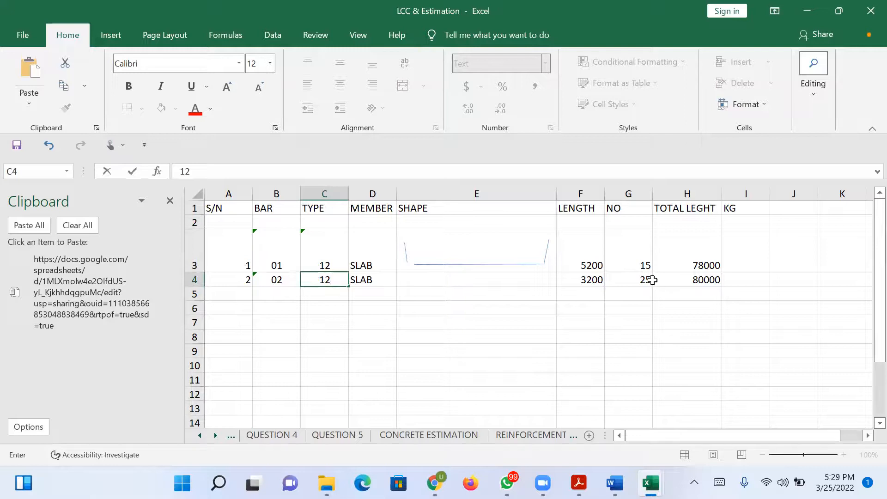
Calculate the unit weight under KG in I2 with the formula =C3^2/162 and dismiss the compile error message.
click(746, 223)
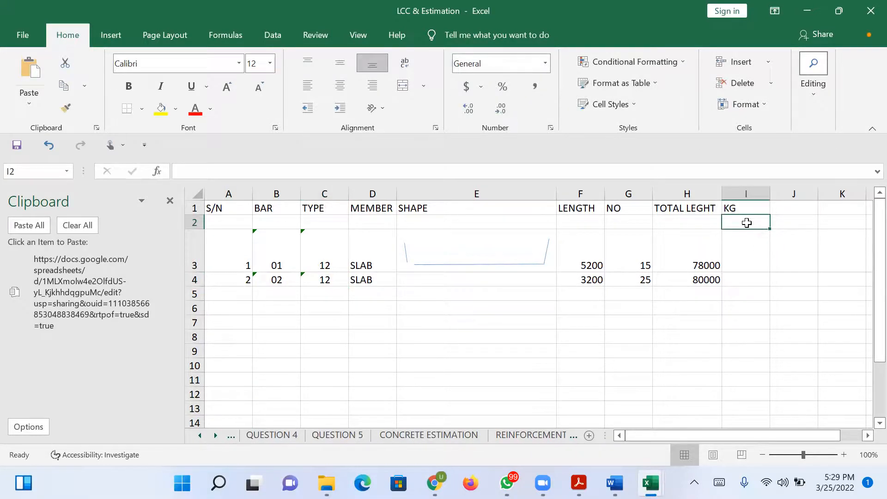
text(=)
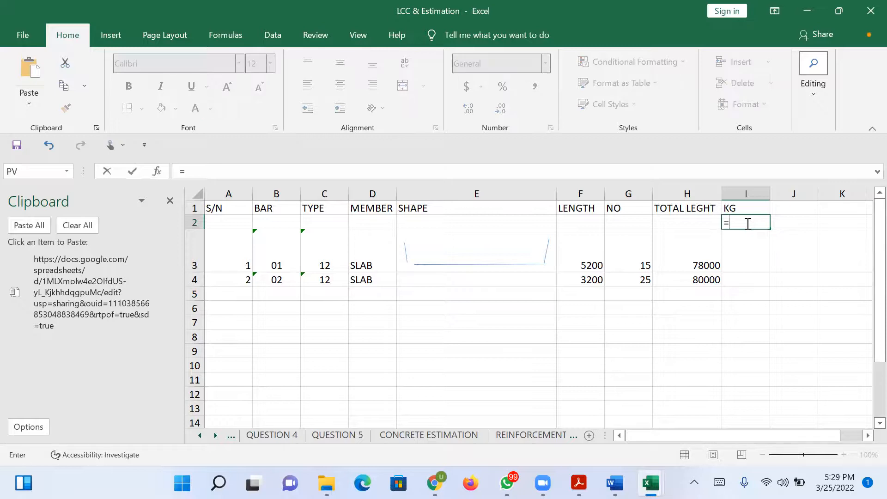
click(333, 262)
text(^2)
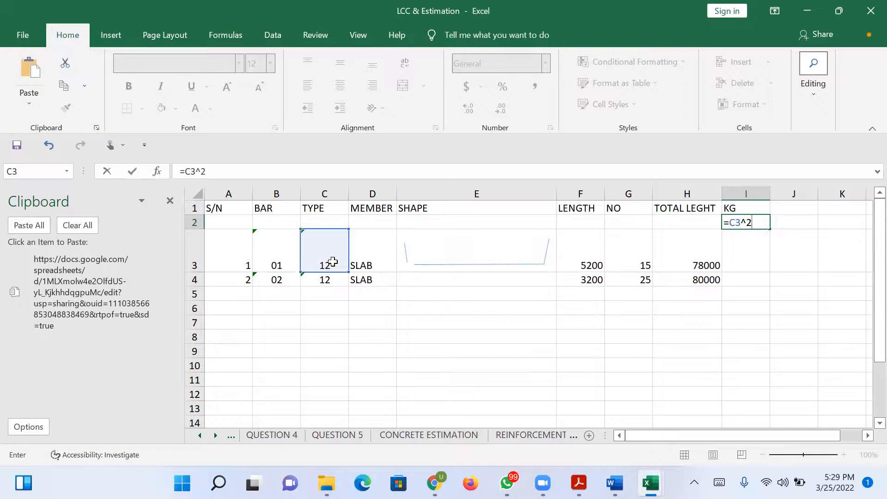
text(/162)
key(Return)
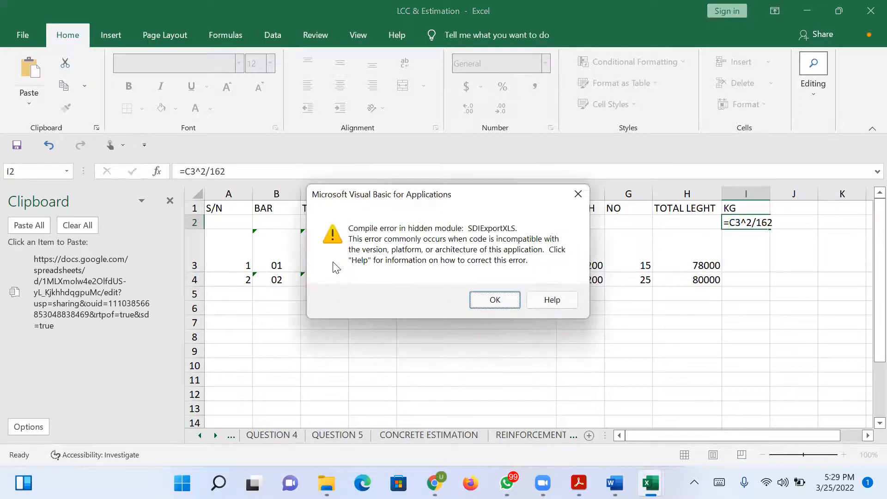
key(Return)
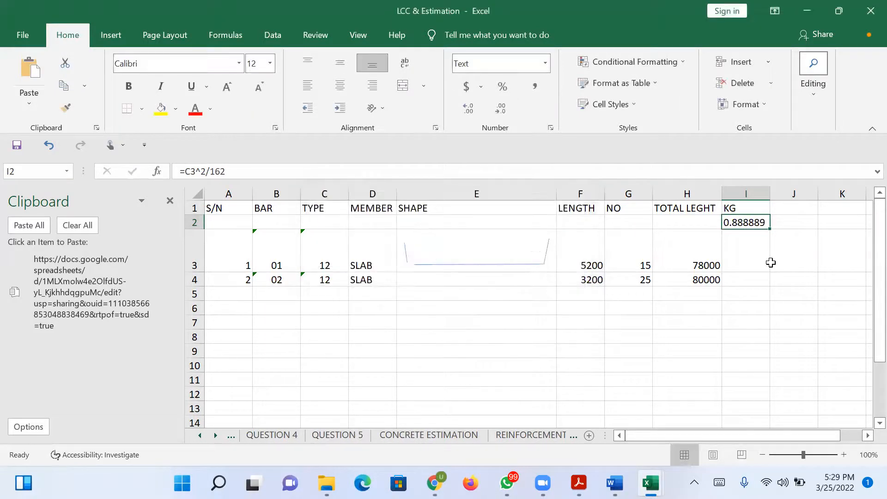
Calculate the first bar's weight in I3 with the formula =I2*H3 and copy it down to I4.
click(742, 262)
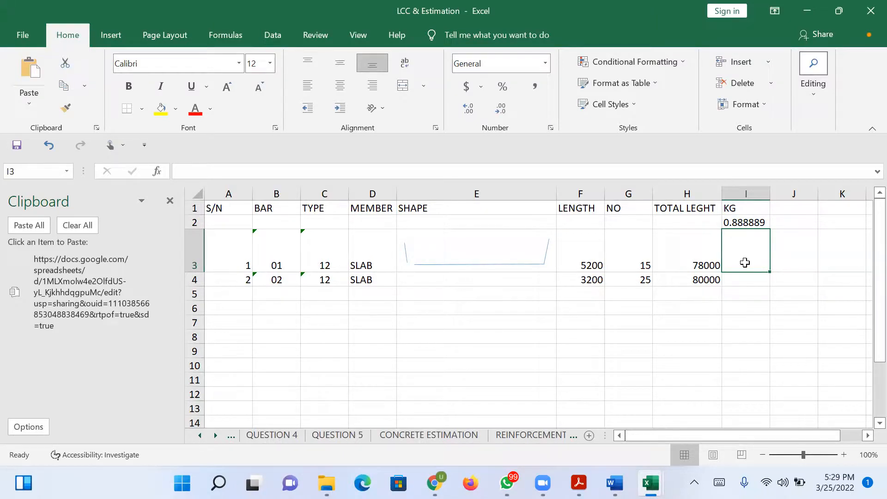
text(=)
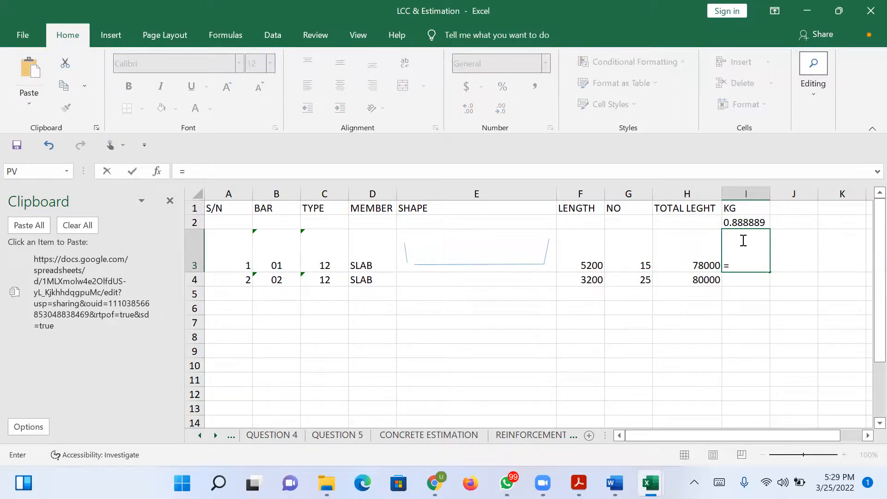
click(742, 221)
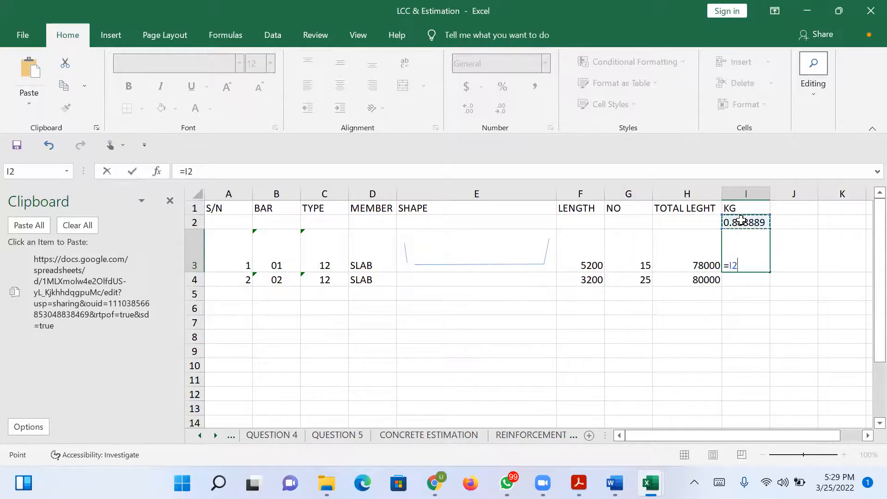
text(*)
click(683, 257)
key(Return)
key(Return)
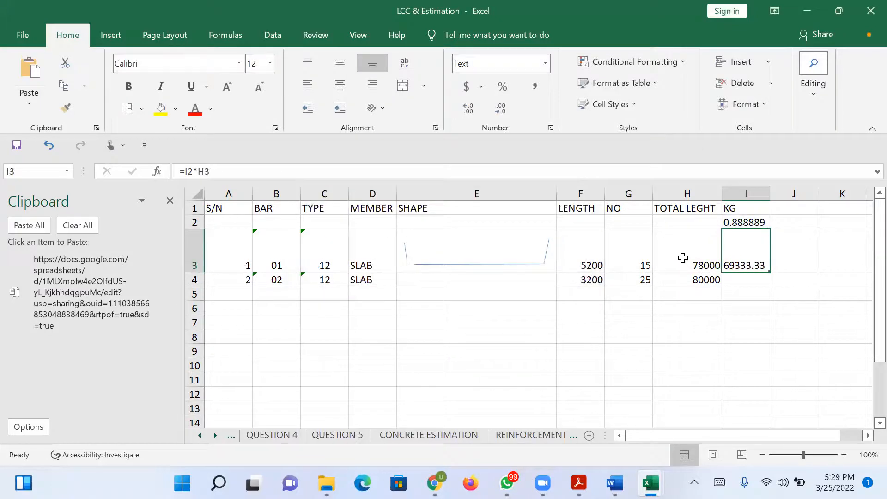
drag(772, 272, 777, 291)
Label H5 as TOTAL below the total lengths and widen the KG column slightly.
click(692, 296)
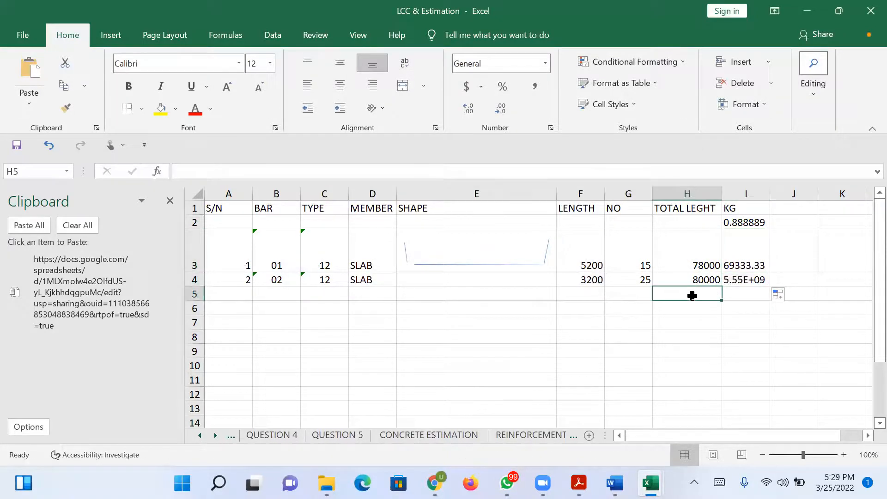
text(TOTAL)
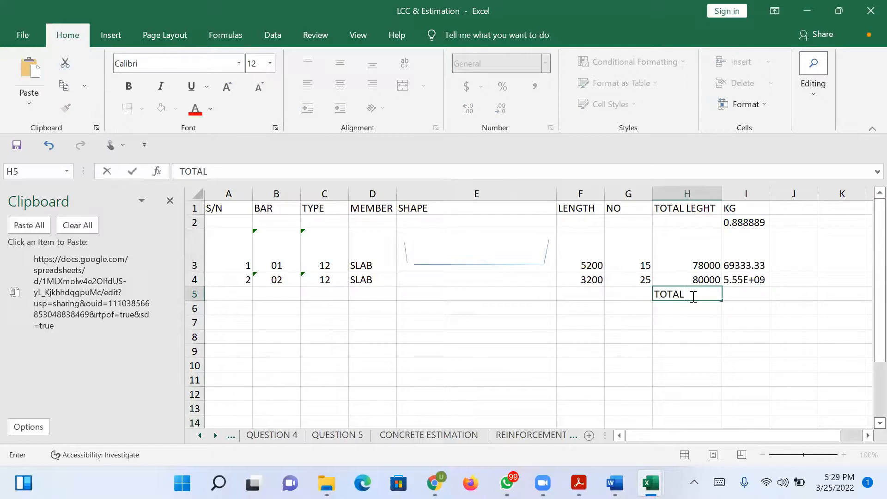
click(748, 290)
drag(769, 193, 780, 194)
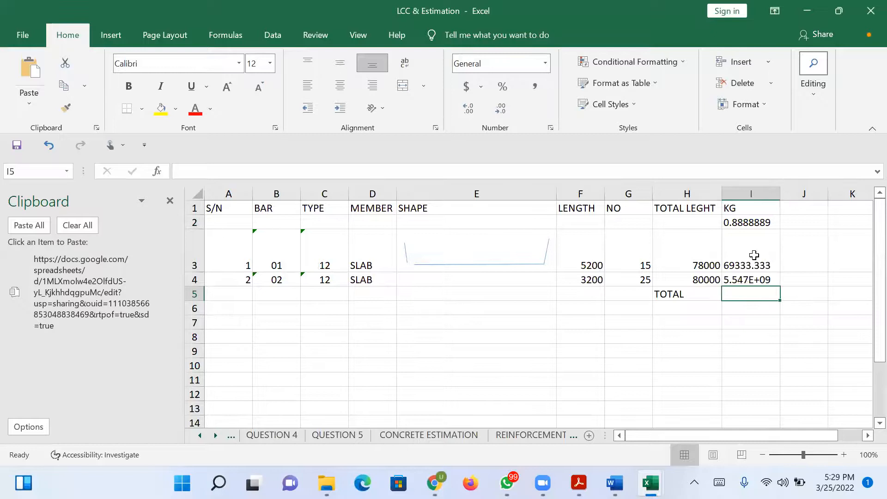
Format the whole KG column as Number with 2 decimal places.
click(759, 279)
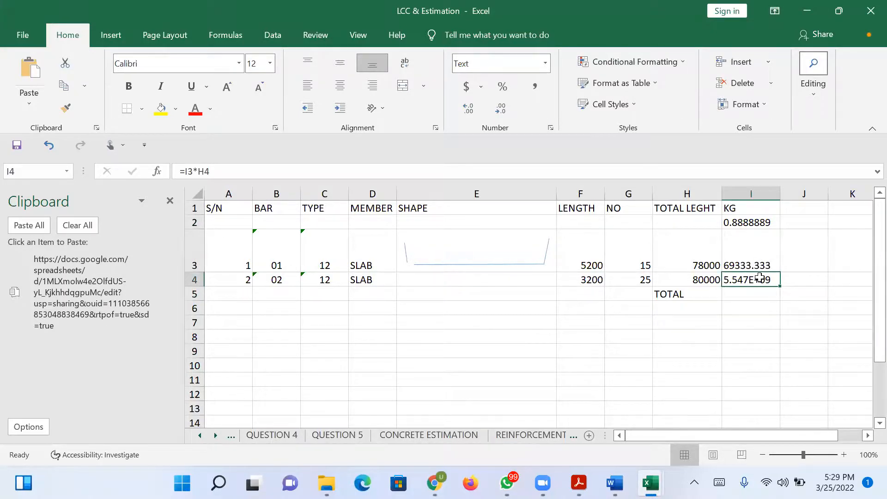
click(748, 191)
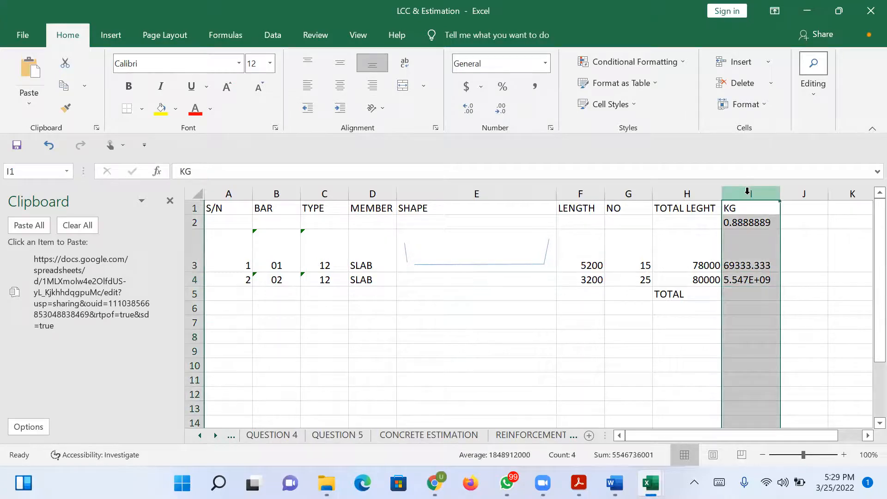
right_click(748, 195)
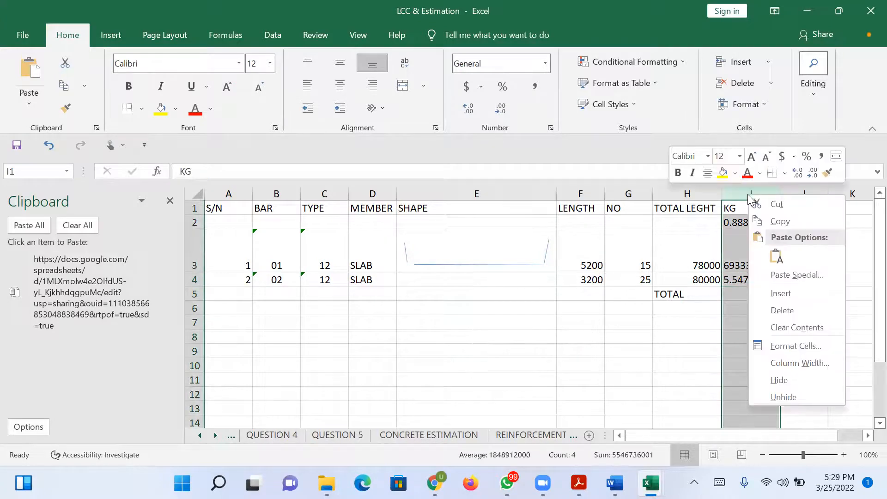
click(795, 346)
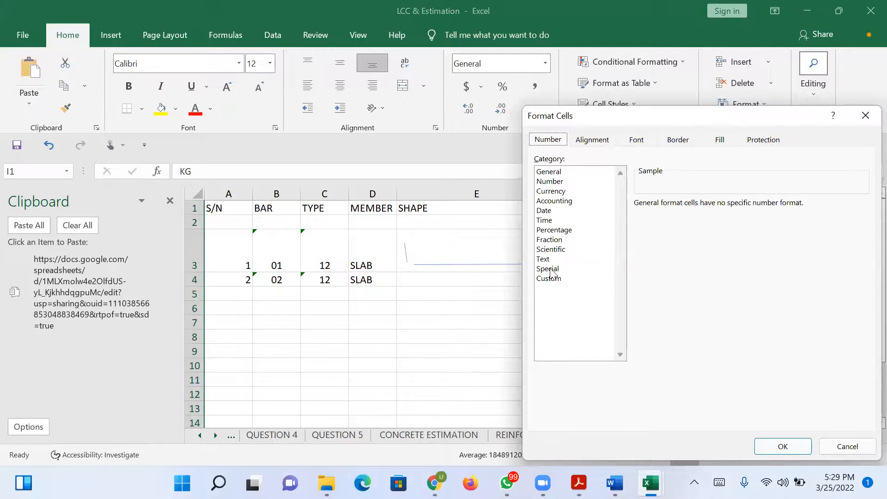
click(546, 183)
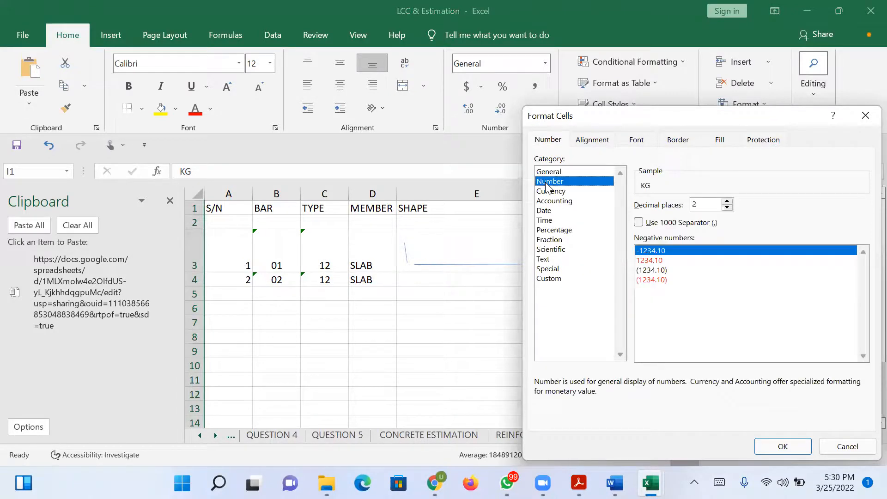
click(799, 443)
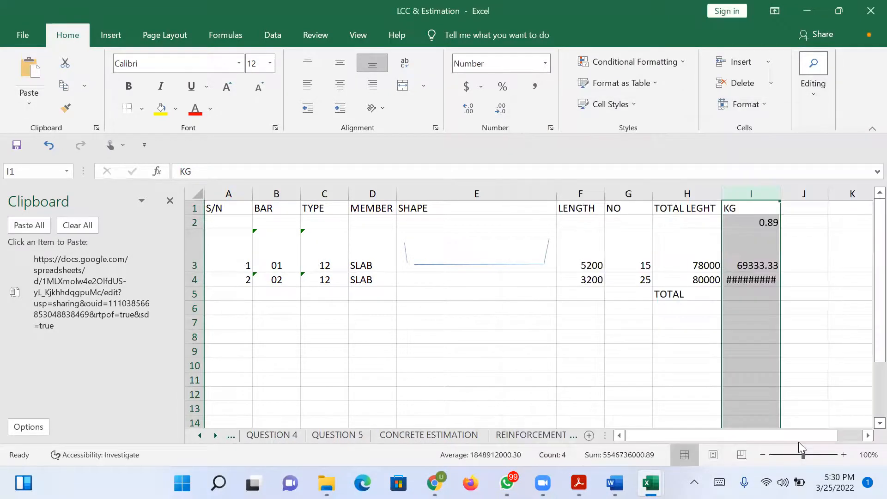
Clear I4, change the formula in I3 to =$I$2*H3, dismiss the compile error and copy the formula down to I4.
click(756, 283)
key(Delete)
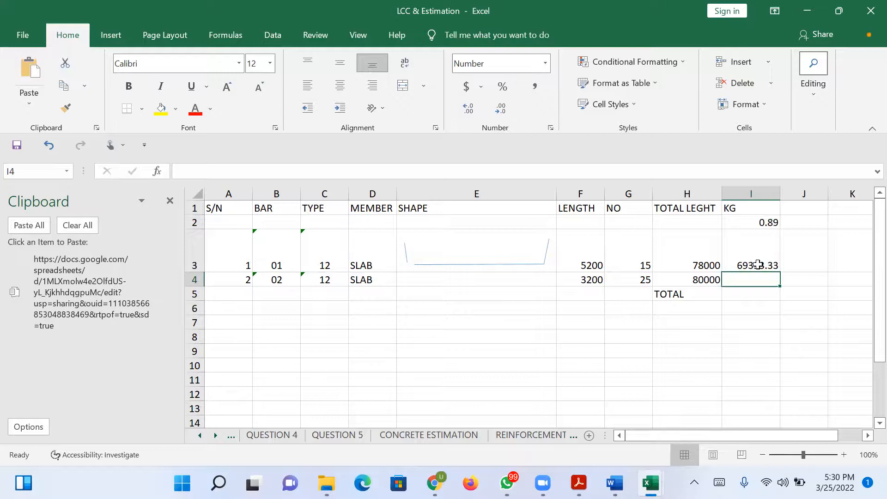
click(758, 264)
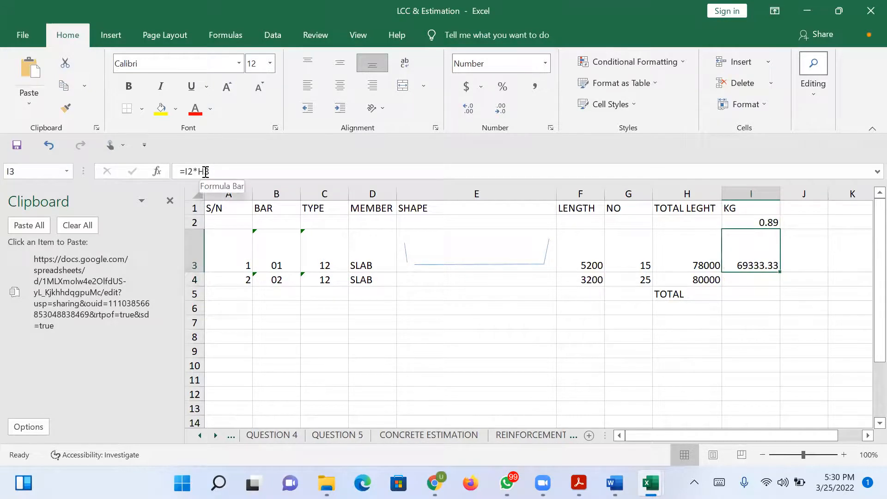
click(188, 171)
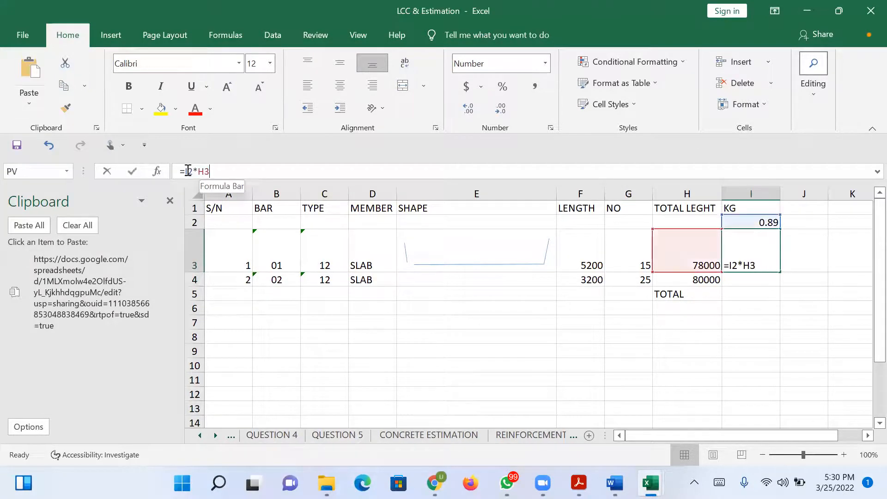
text($I)
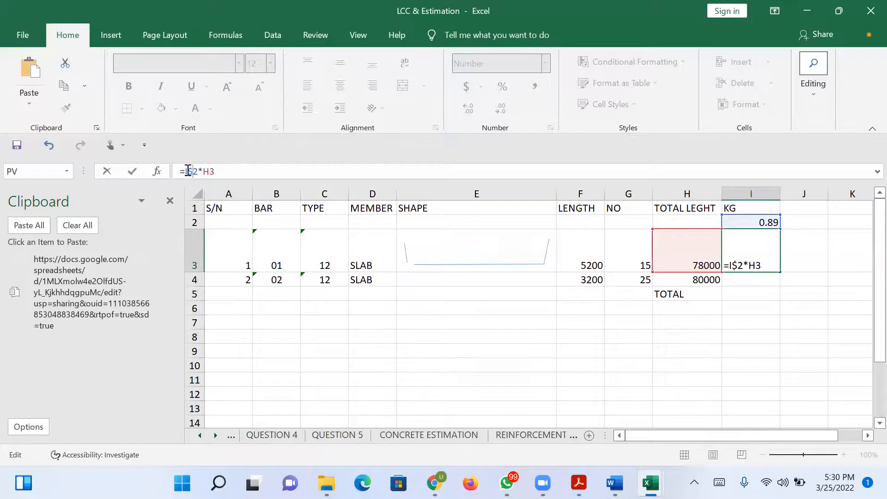
text($)
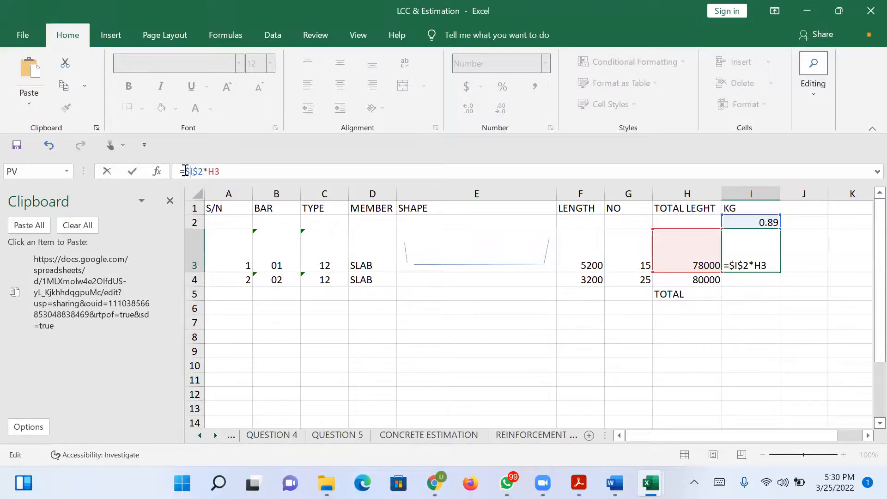
key(Return)
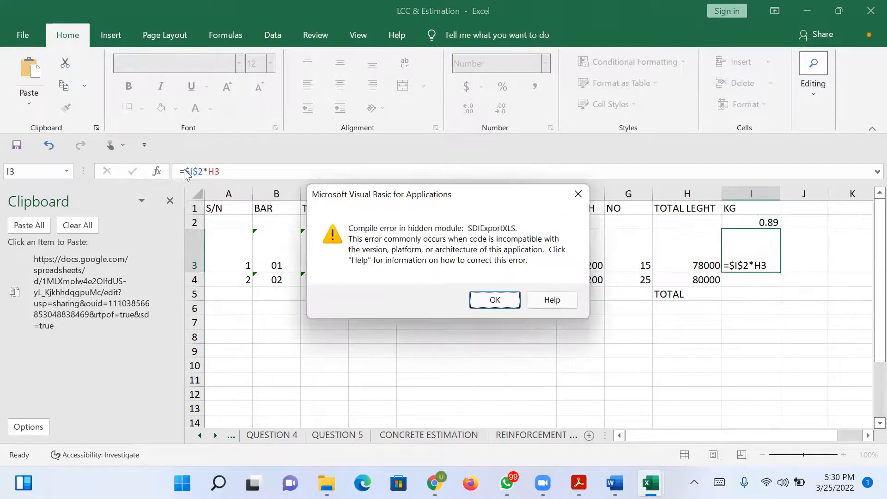
click(482, 298)
drag(780, 272, 779, 285)
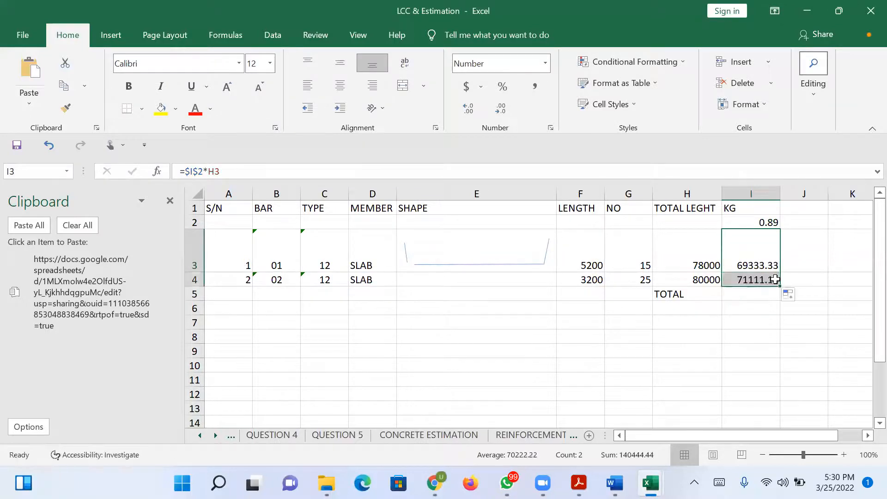
Sum the two bar weights in I5 with AutoSum as =SUM(I3:I4) and dismiss the compile error.
click(755, 296)
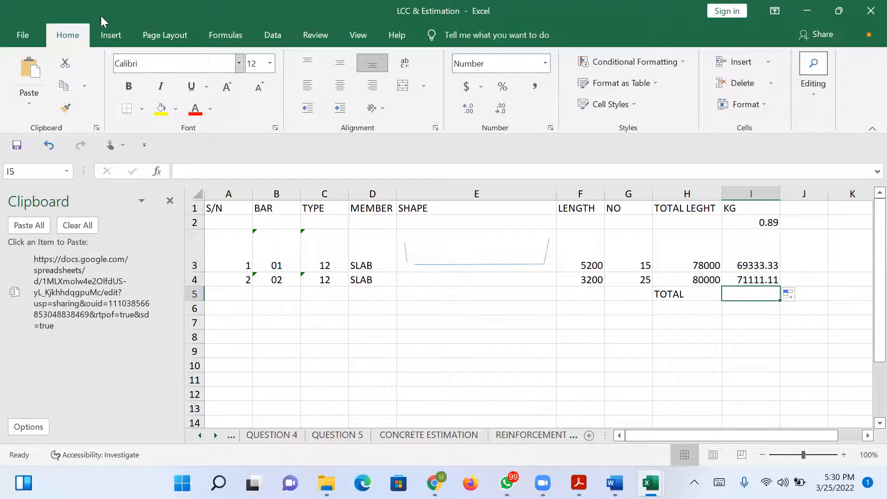
click(115, 39)
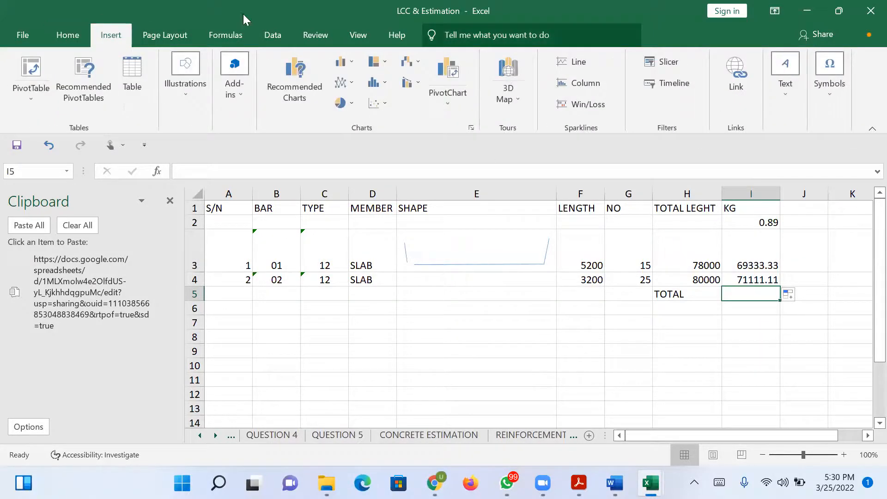
click(31, 34)
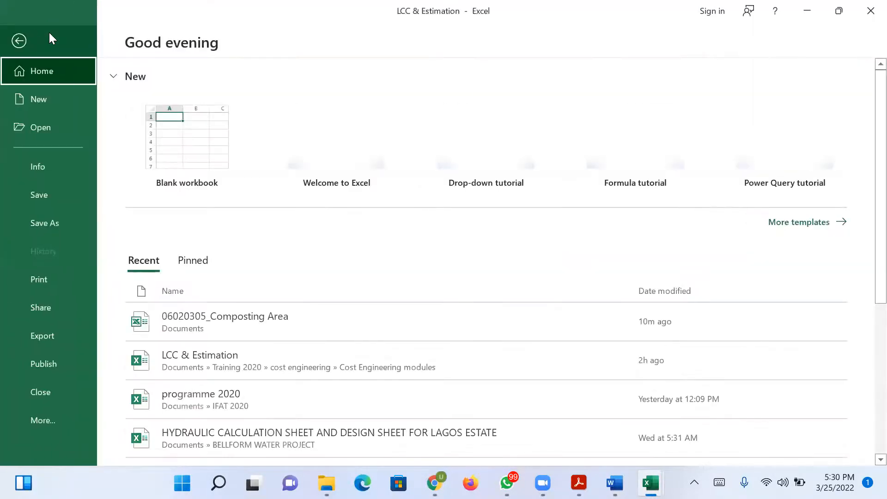
click(16, 43)
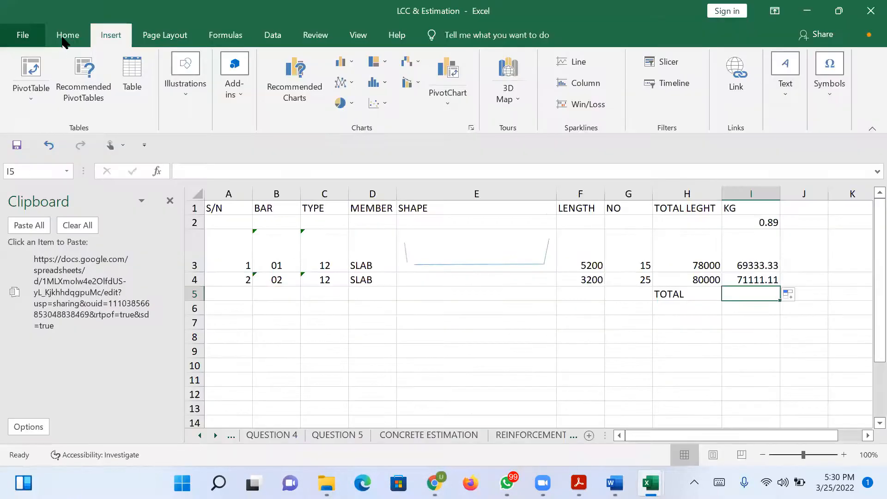
click(69, 35)
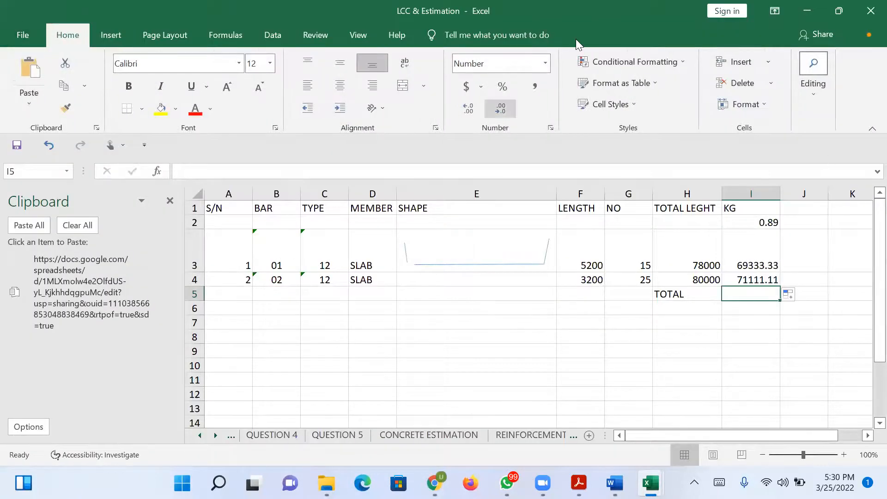
click(825, 110)
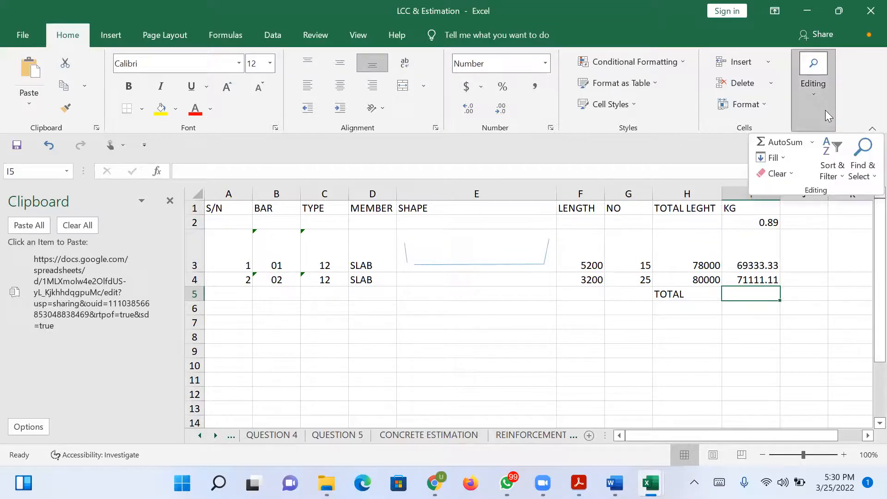
click(783, 144)
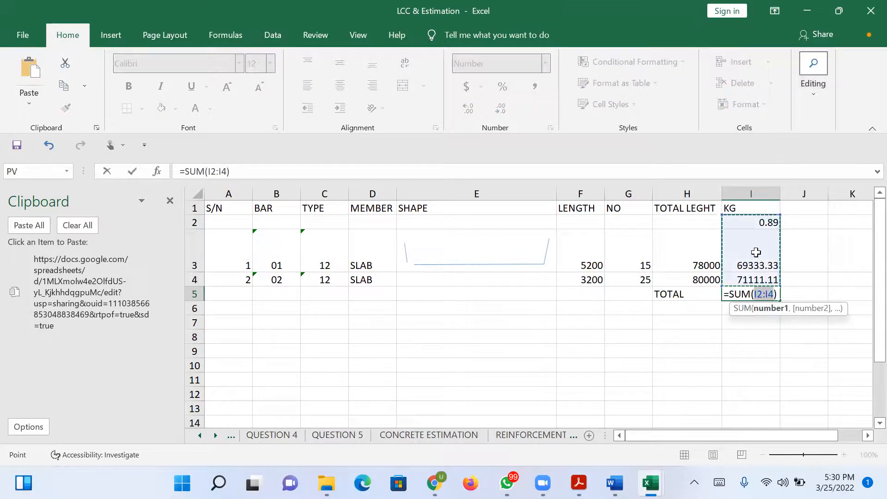
click(758, 258)
drag(758, 257, 759, 277)
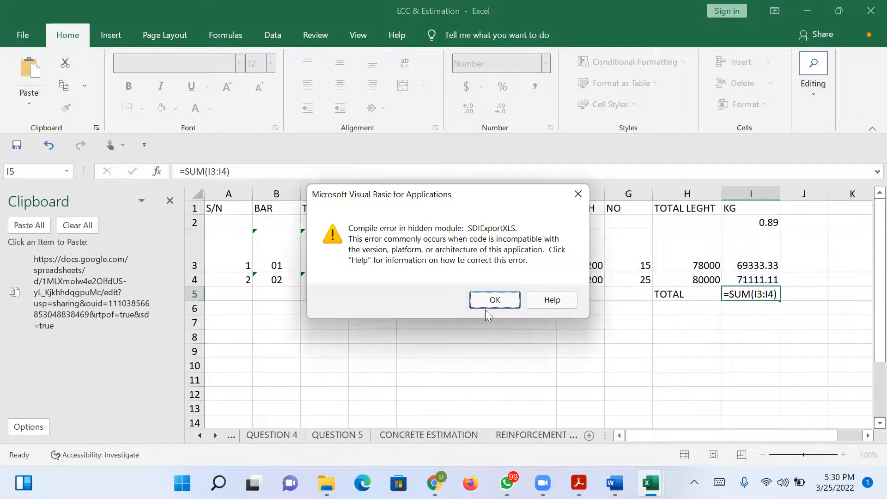
click(493, 299)
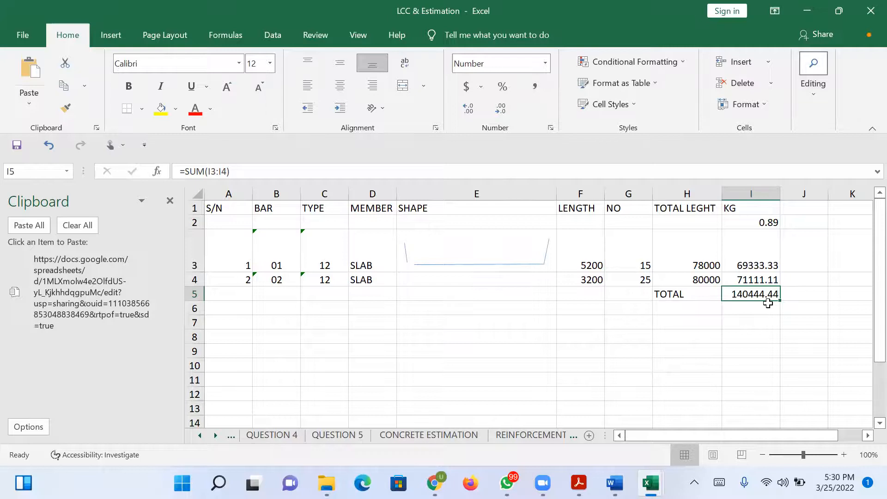
Divide the total weight in I5 by 1000 by changing its formula to =SUM(I3:I4)/1000.
click(251, 171)
text(/1000)
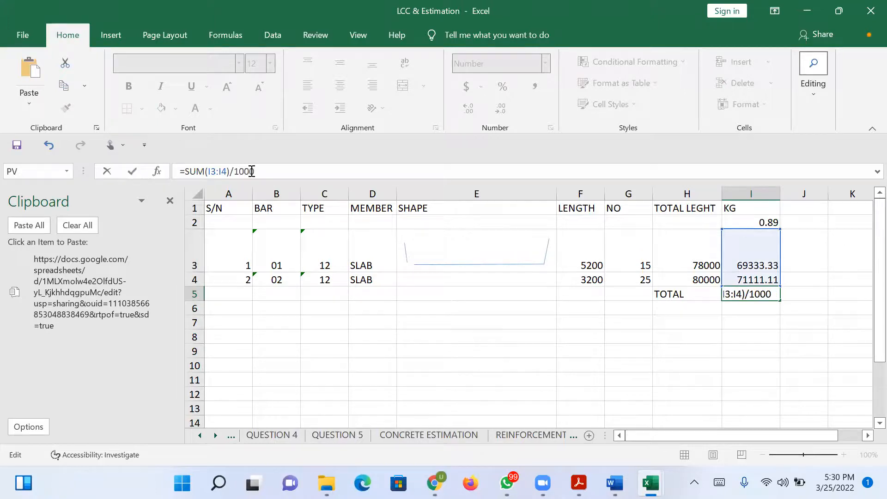
key(Return)
key(Return)
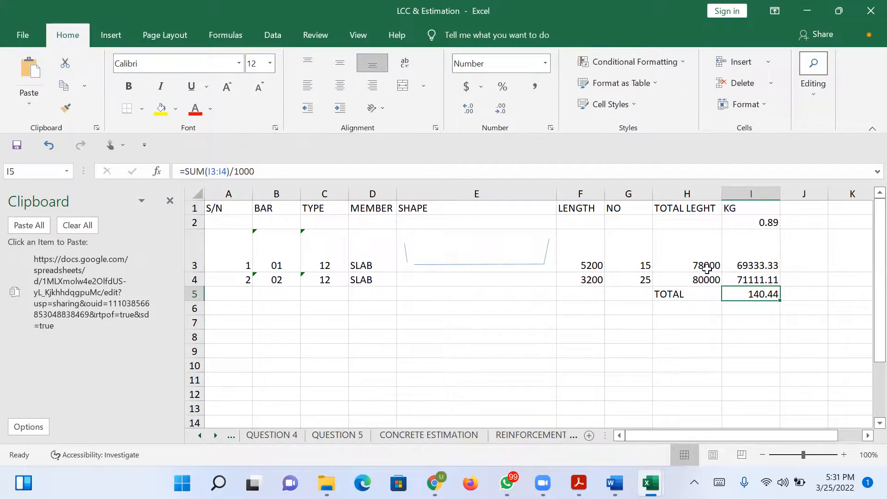
Set the bar lengths in metres, with F3 as 5.2 and F4 as 3.2, and dismiss the compile error.
click(594, 260)
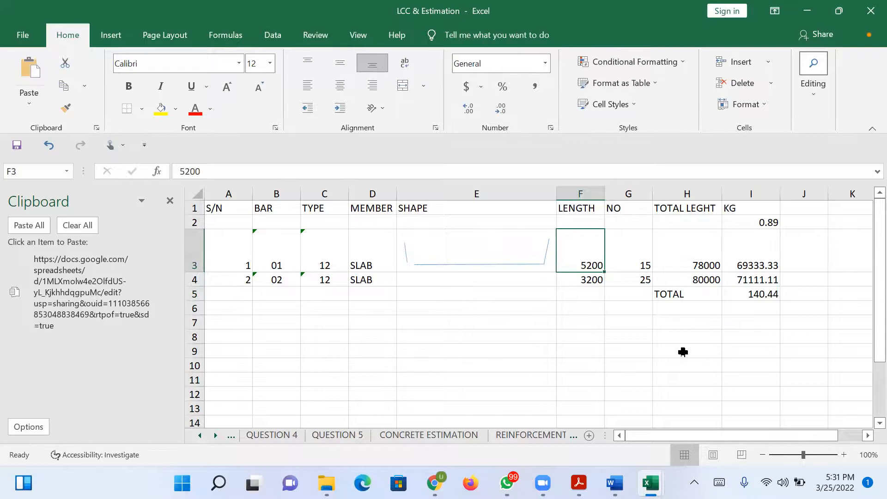
click(765, 318)
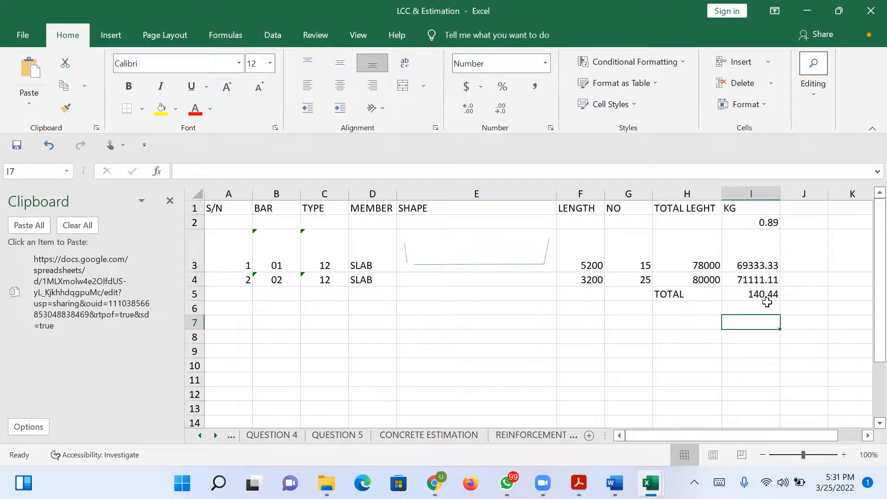
click(593, 266)
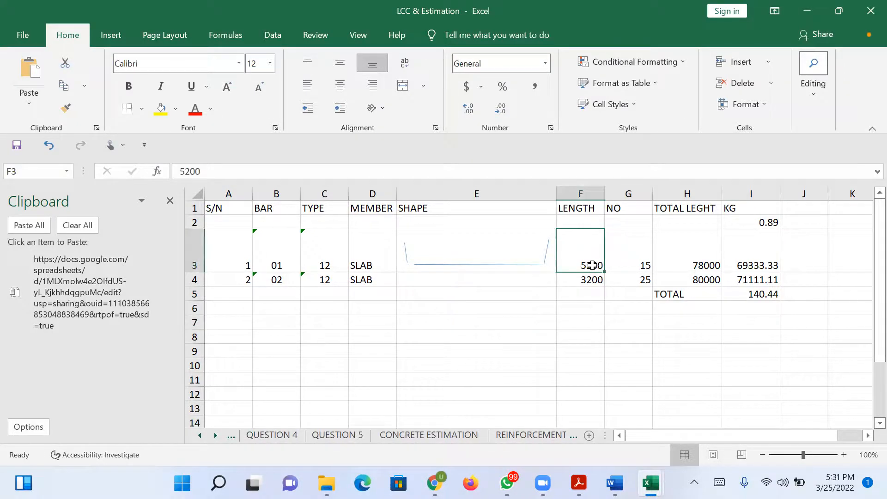
text(5.2)
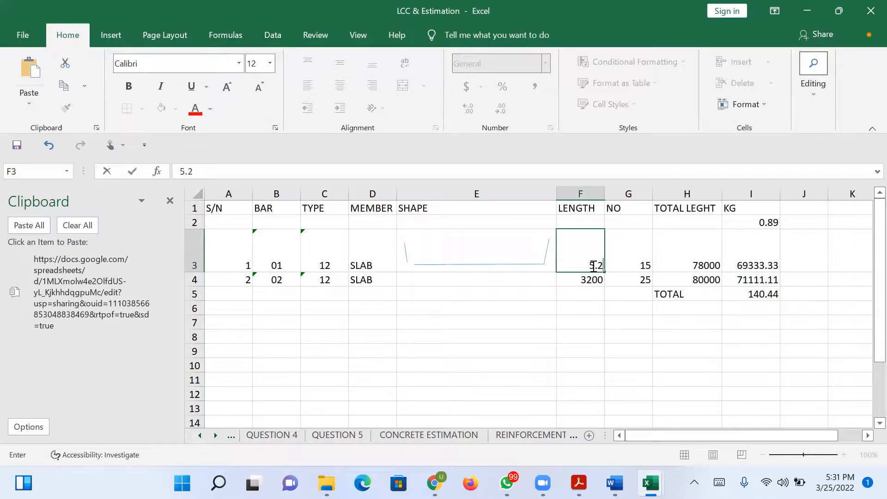
click(586, 282)
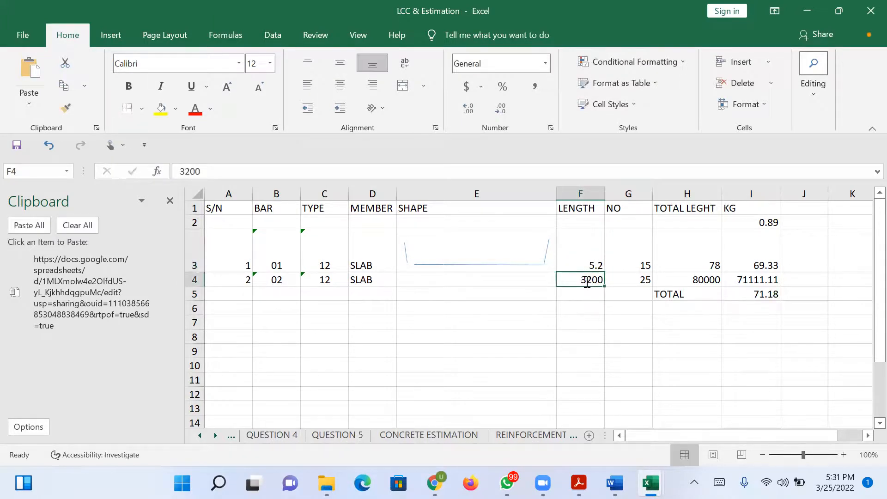
text(3.2)
key(Return)
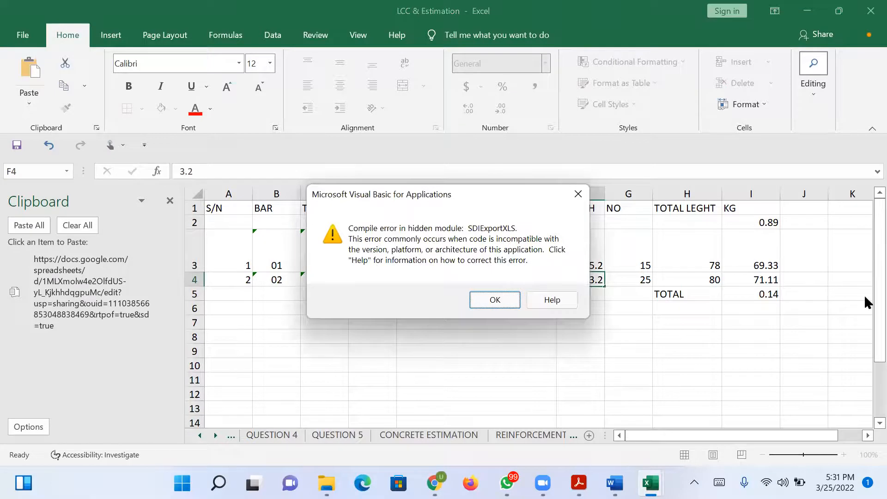
click(495, 300)
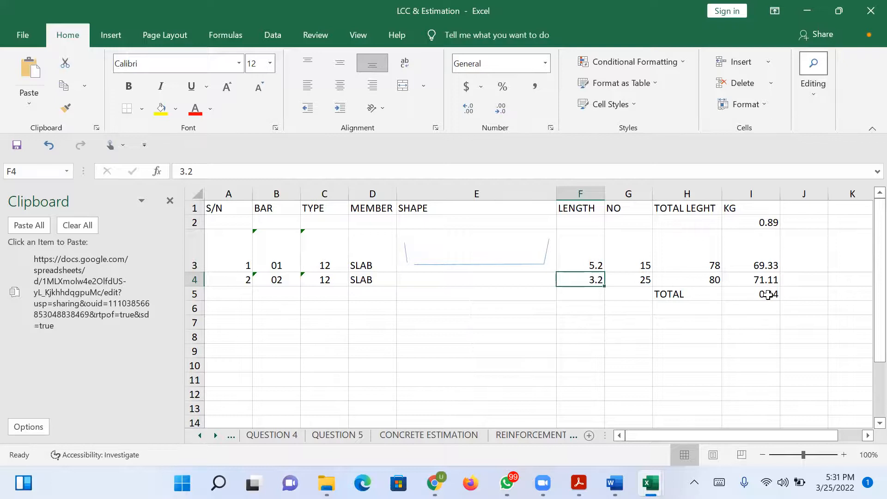
Label the total weight with the unit TONS in J5.
click(791, 292)
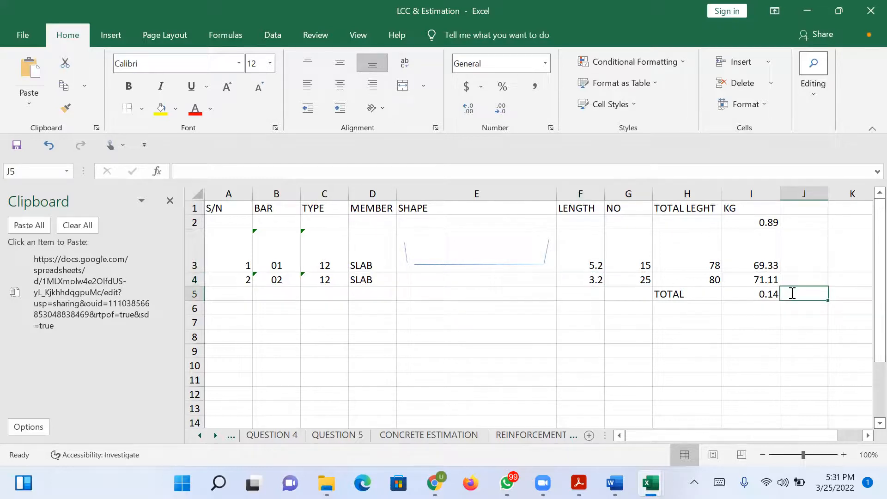
text(TONS)
click(800, 313)
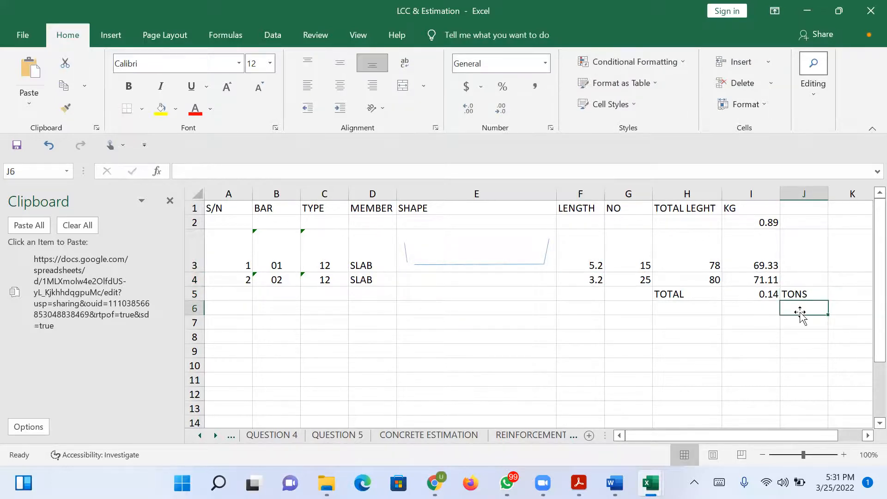
Remove the division by 1000 from I5, leaving =SUM(I3:I4), and dismiss the compile error.
click(768, 294)
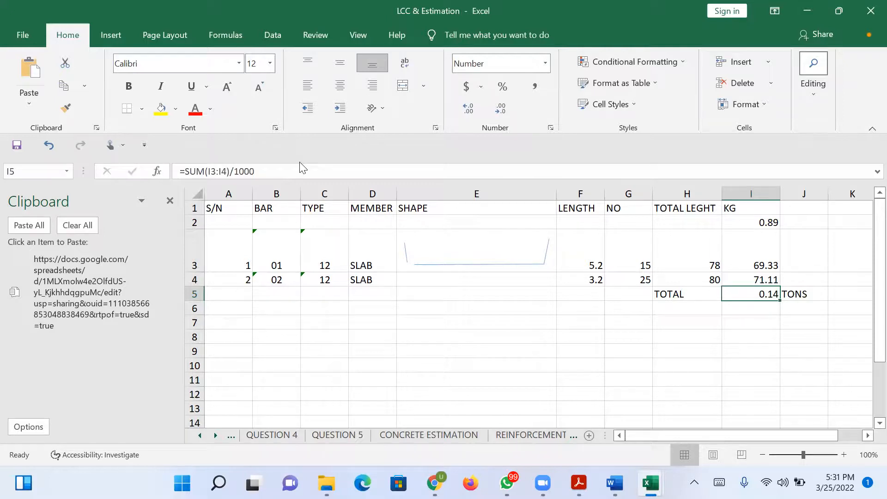
click(307, 178)
key(BackSpace)
key(BackSpace)
key(BackSpace)
key(BackSpace)
key(BackSpace)
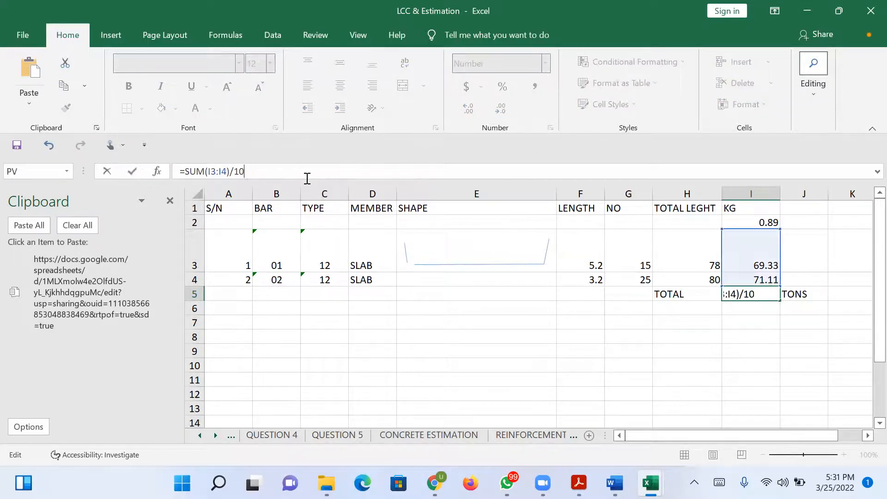
key(Return)
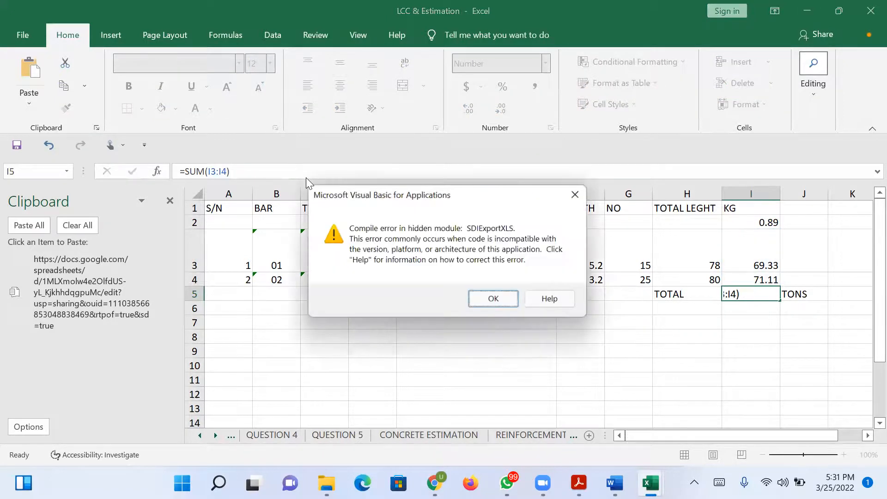
click(493, 300)
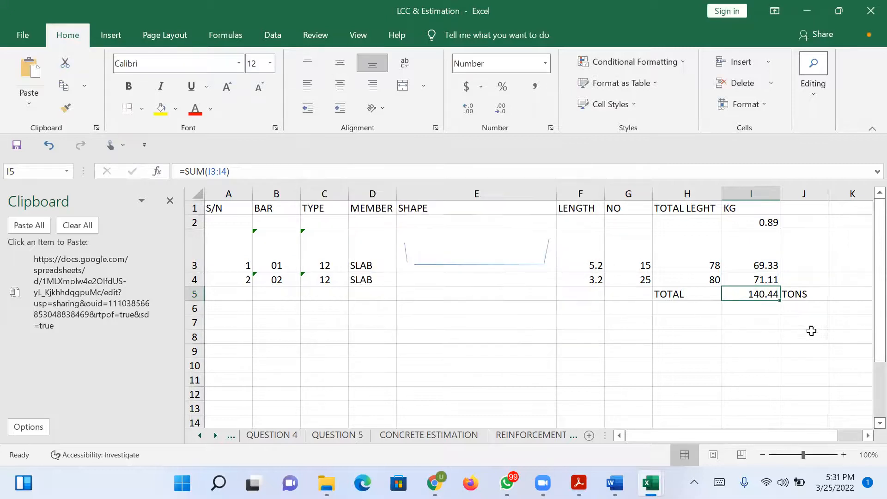
Replace the unit label in J5 with KG.
click(794, 296)
key(Delete)
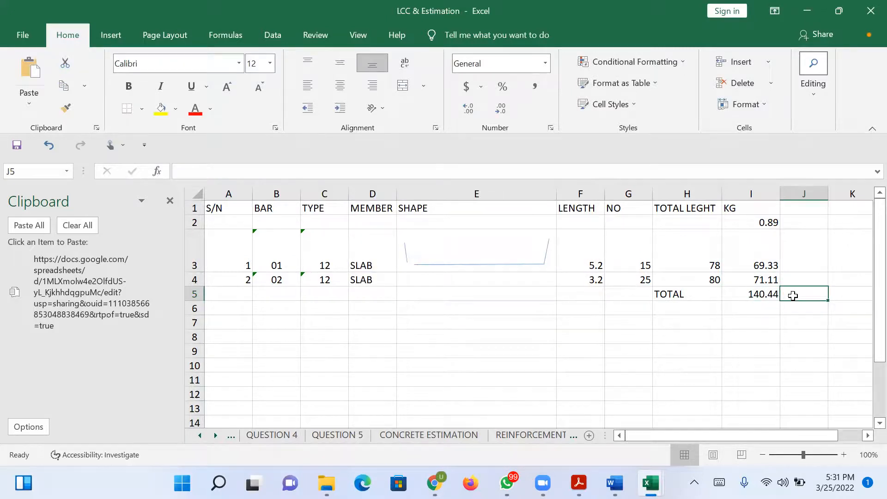
text(KG)
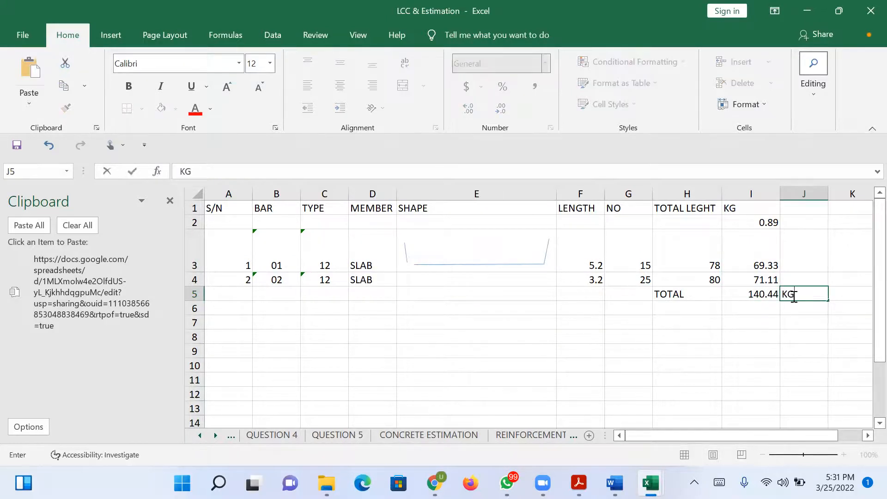
Convert the total weight to tons in I6 with the formula =I5/1000 and dismiss the compile error.
click(765, 304)
text(-)
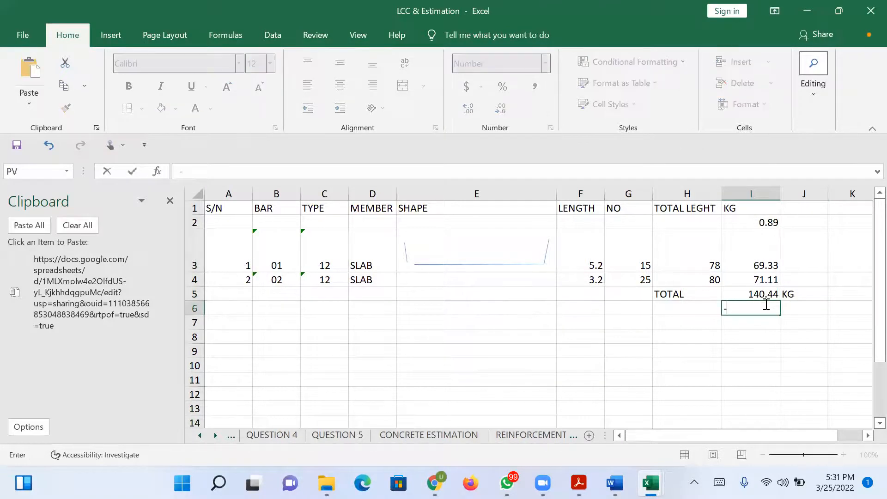
key(BackSpace)
text(=)
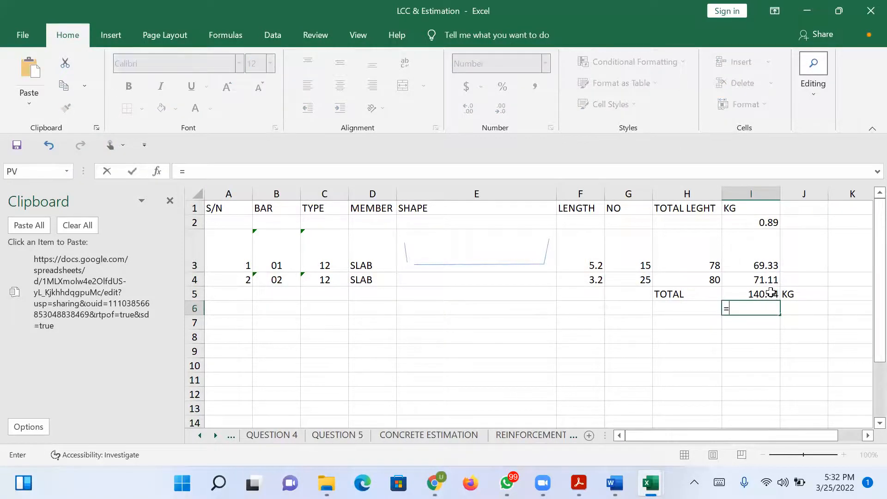
click(771, 292)
text(/1000)
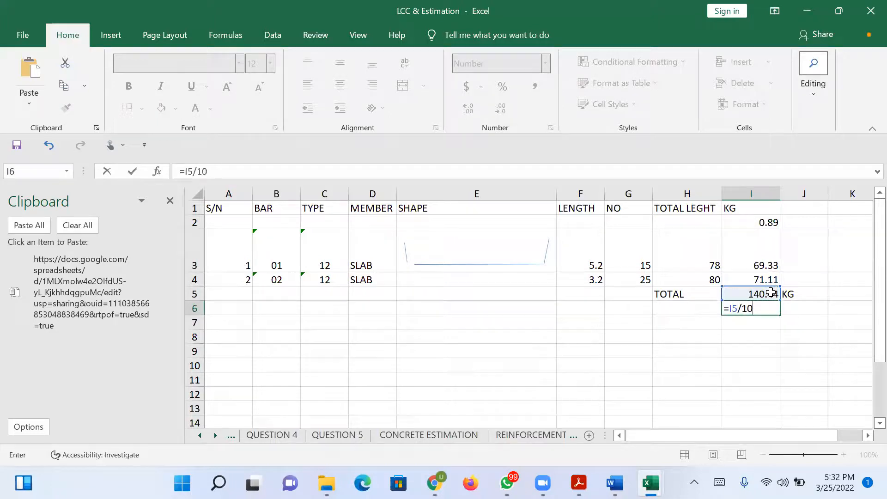
key(Return)
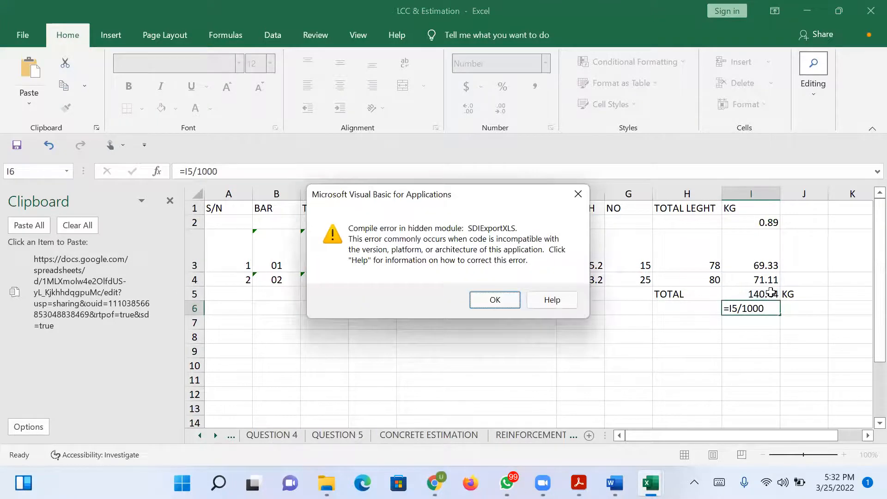
key(Return)
Label the converted total in row 6 with the unit TONS in J6.
click(806, 310)
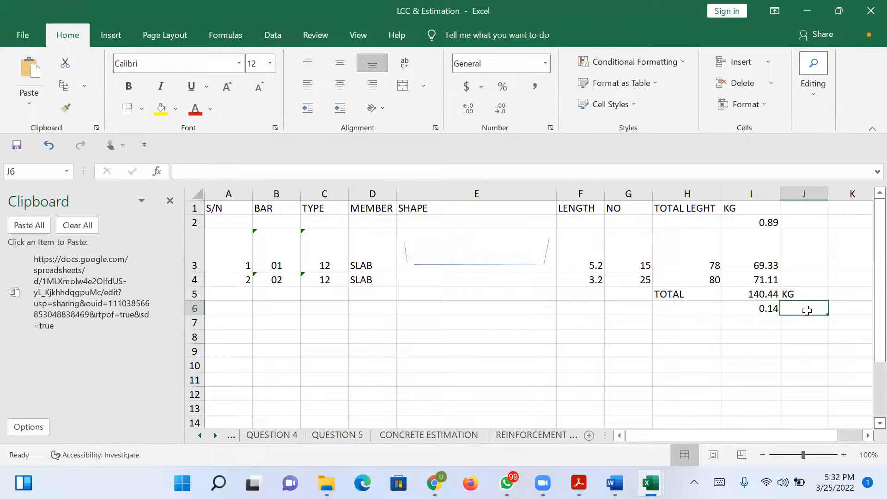
text(TONS)
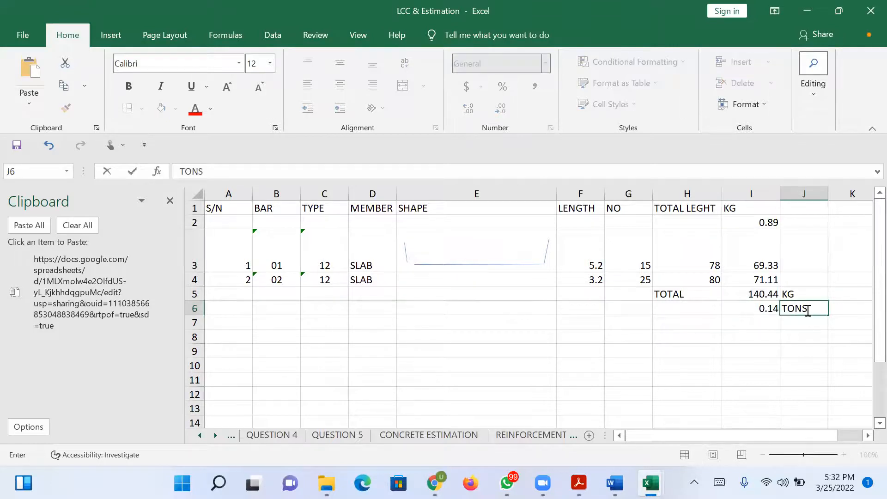
key(Return)
key(Return)
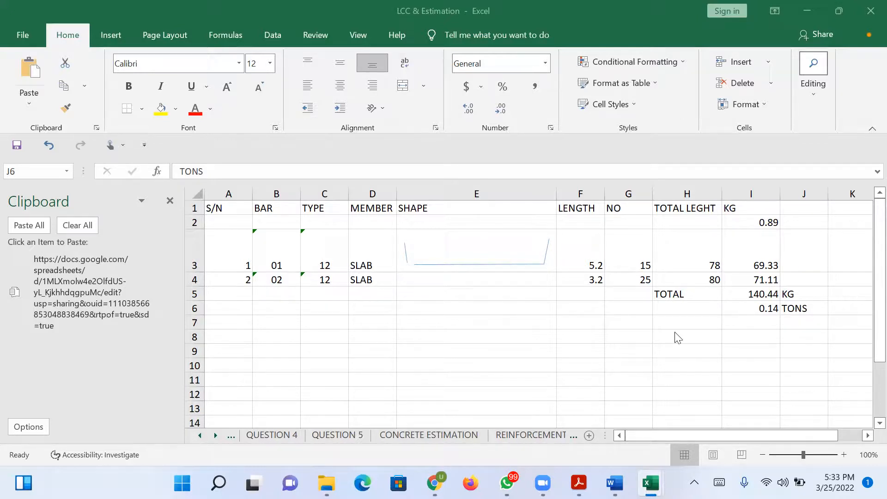
key(F2)
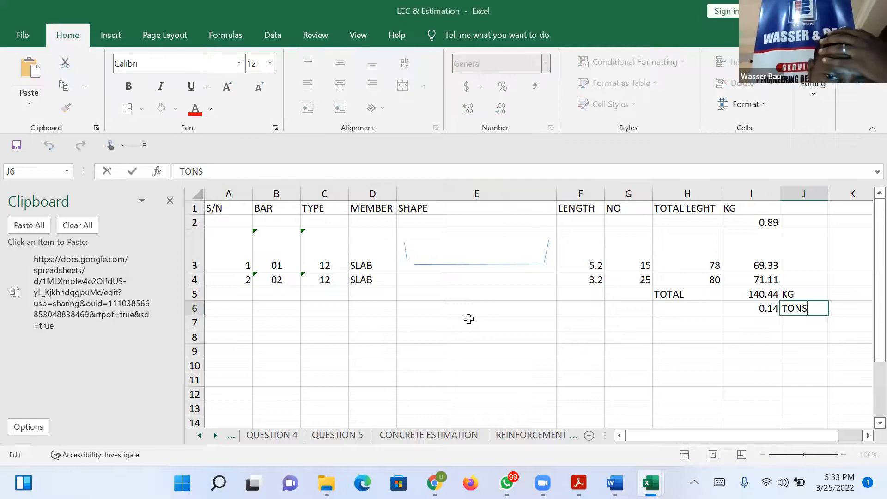
Calculate =2.24*0.75 in the empty cell E7, dismiss the compile error and clear the cell.
click(468, 318)
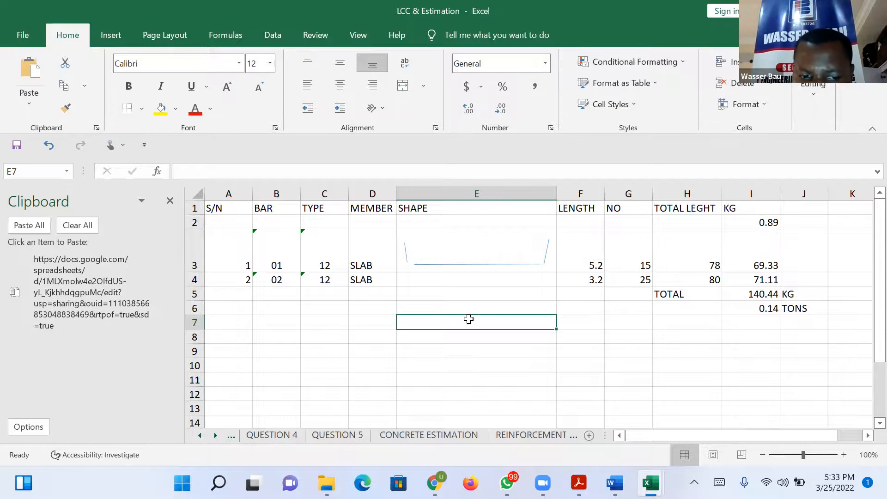
text(2.24)
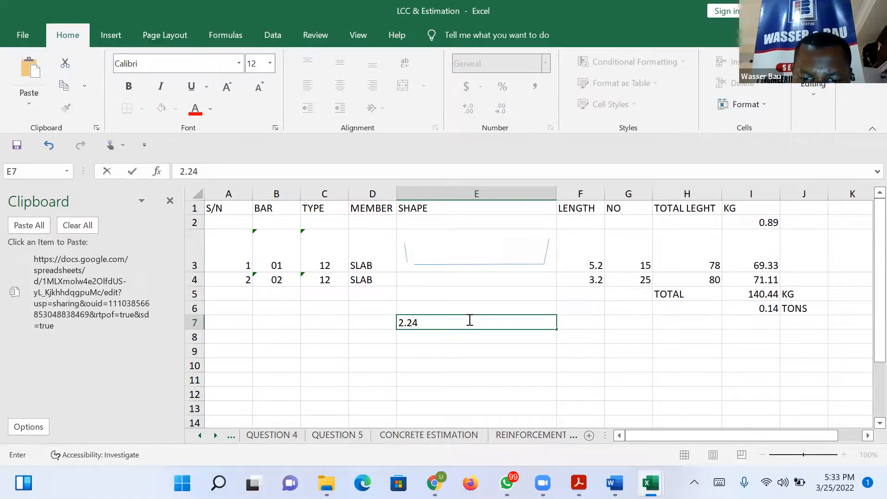
text(*)
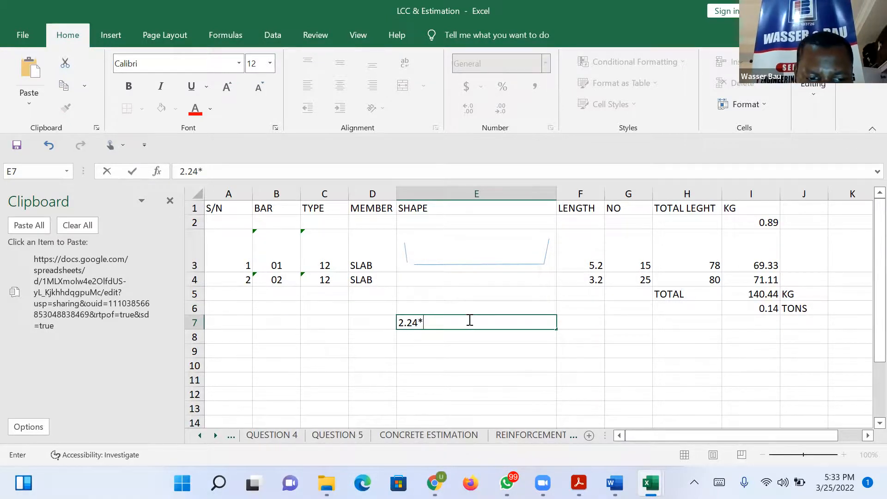
text(0.75)
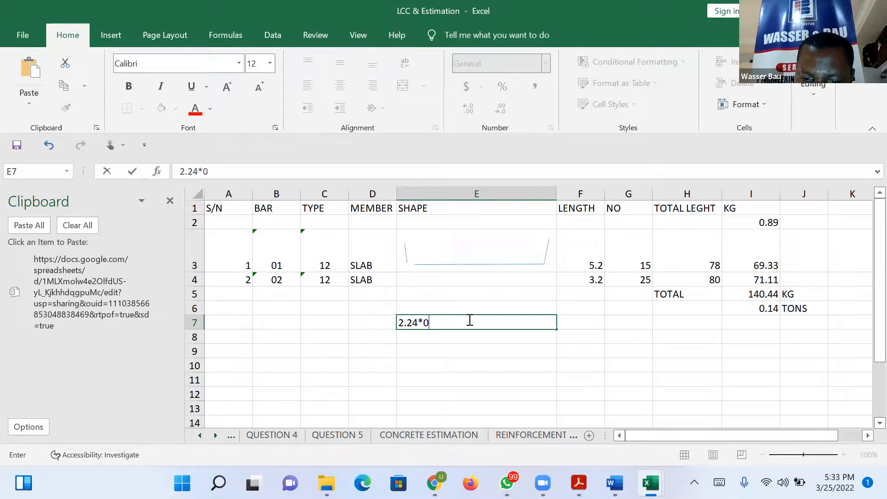
click(401, 322)
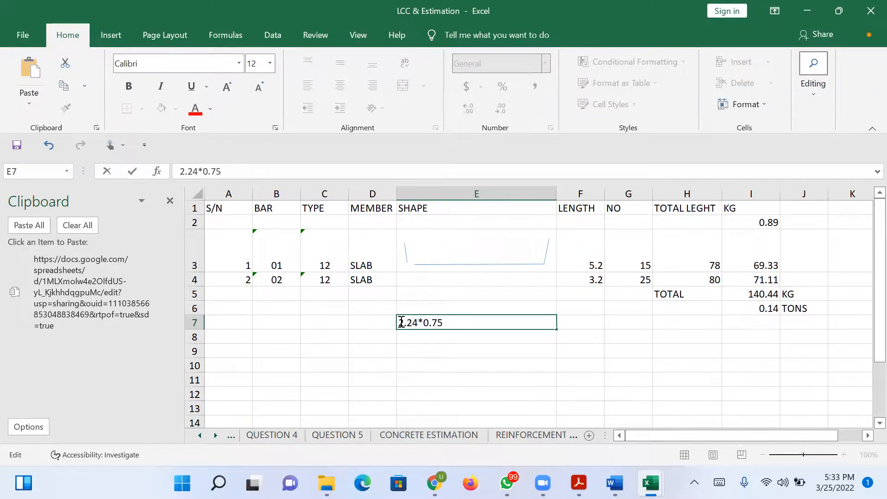
text(=)
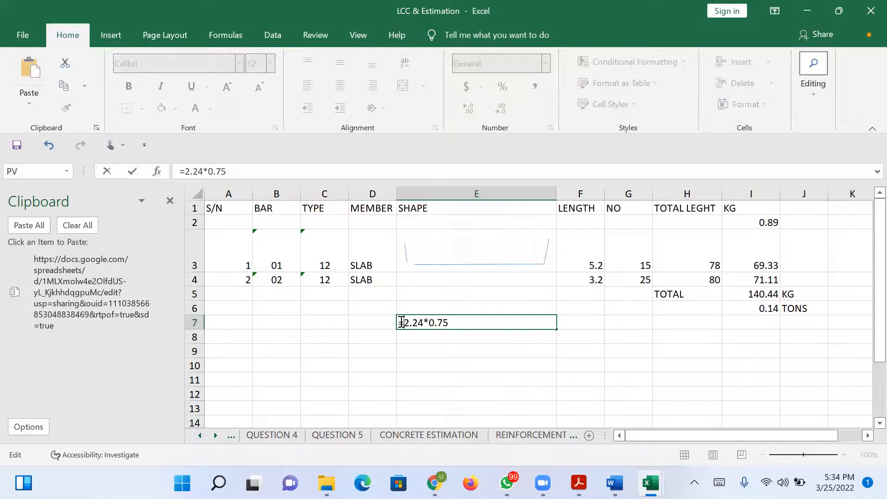
key(Return)
key(Return)
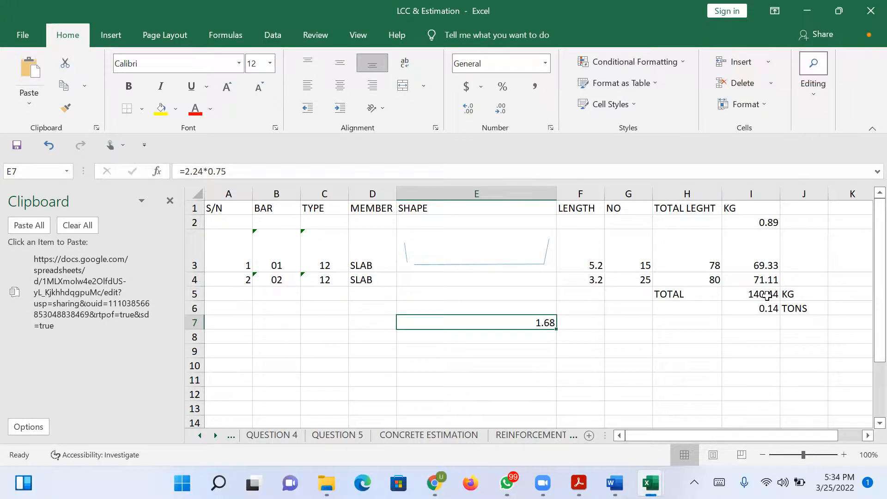
key(Delete)
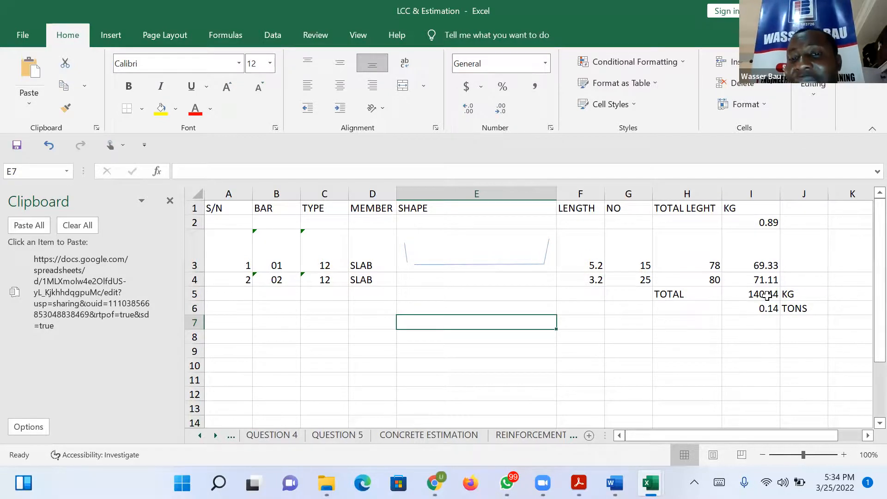
Open the REINFORCEMENT sheet and examine the table of unit weights, number per ton and prices for bars Y8 to Y25.
click(502, 440)
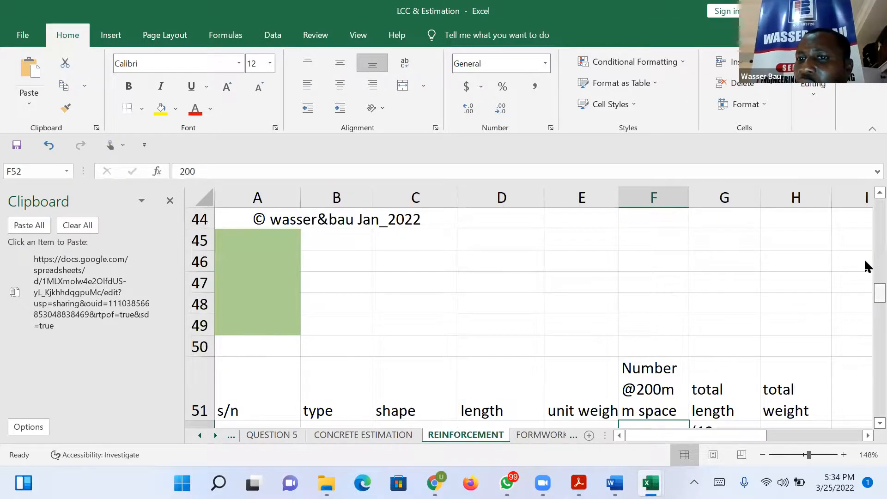
drag(866, 291, 867, 200)
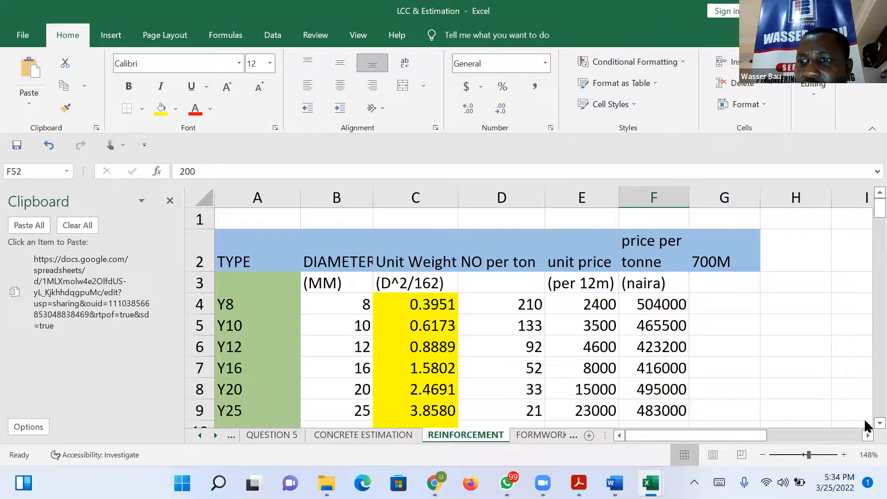
scroll(865, 423, down, 1)
scroll(865, 423, down, 2)
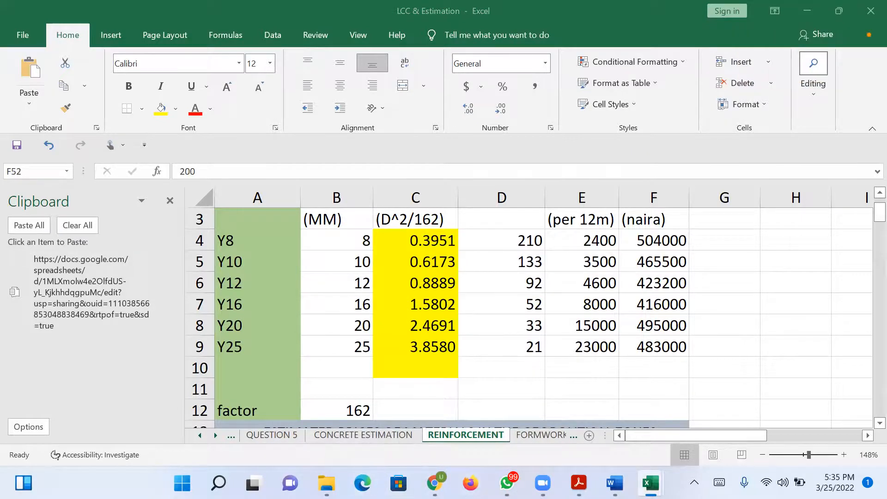
mouse_move(651, 483)
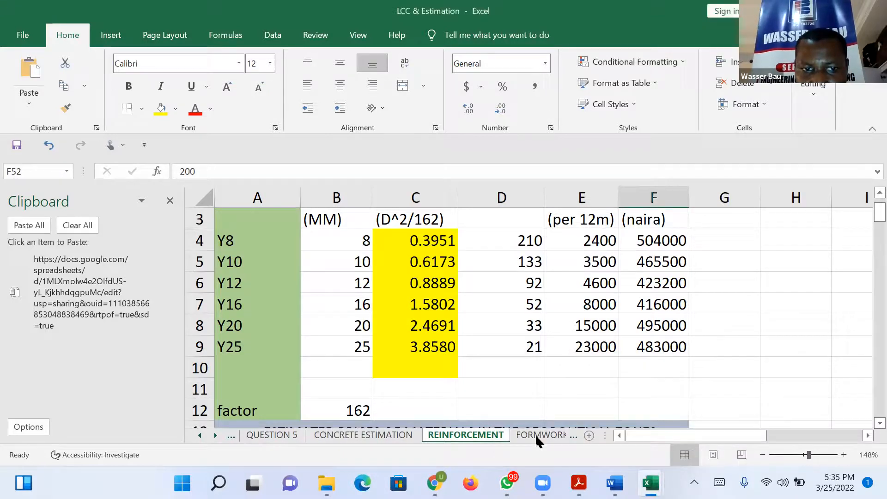
click(210, 439)
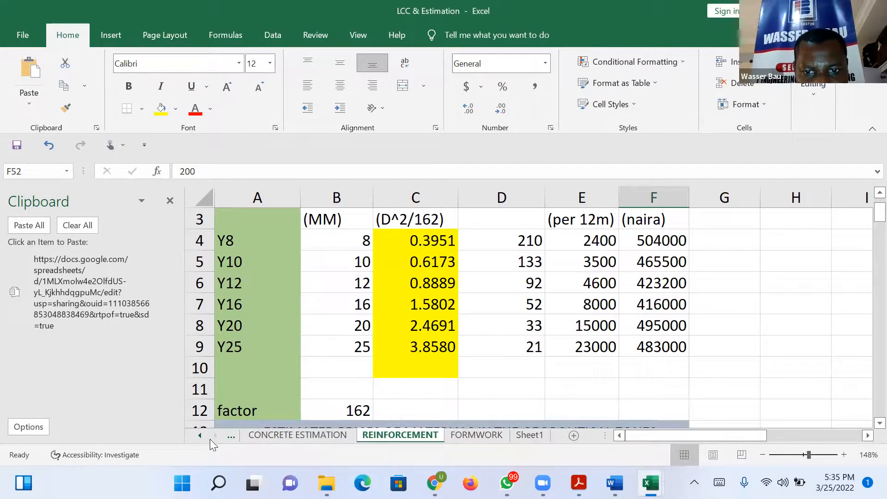
Review the bar schedule in Sheet1 and open the FORMWORK sheet at the marine plywood cost-per-square-meter table.
click(521, 435)
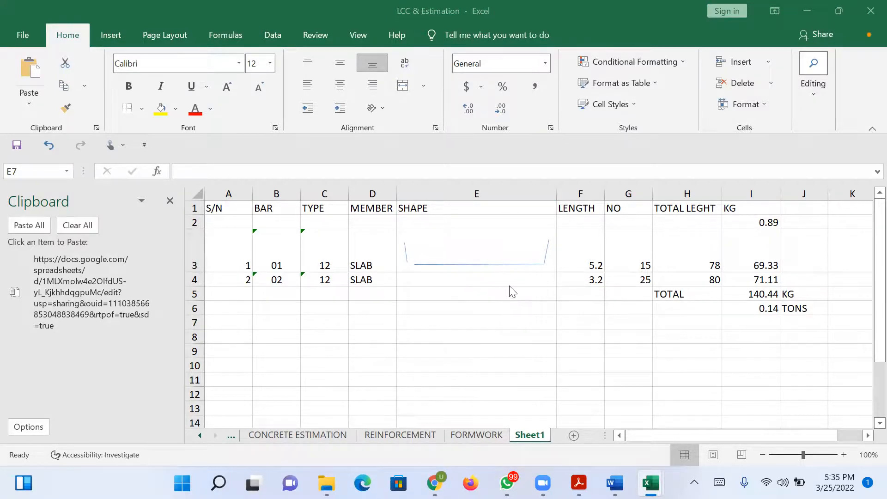
click(445, 320)
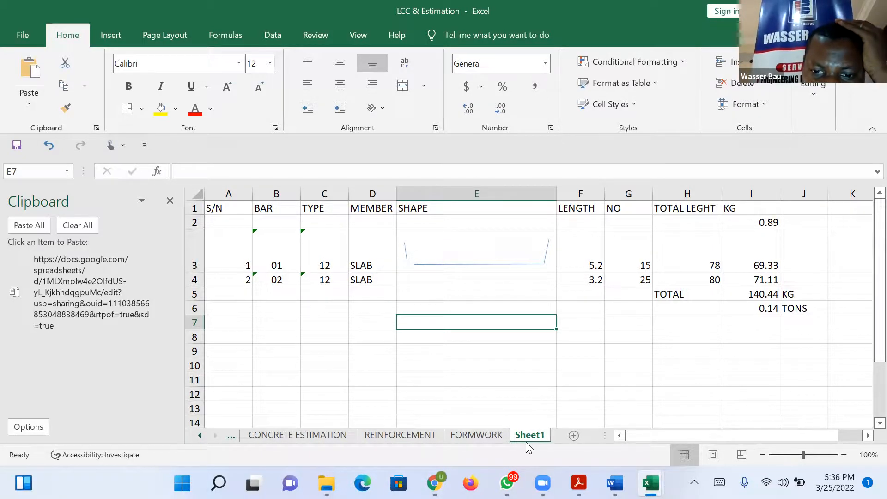
click(468, 440)
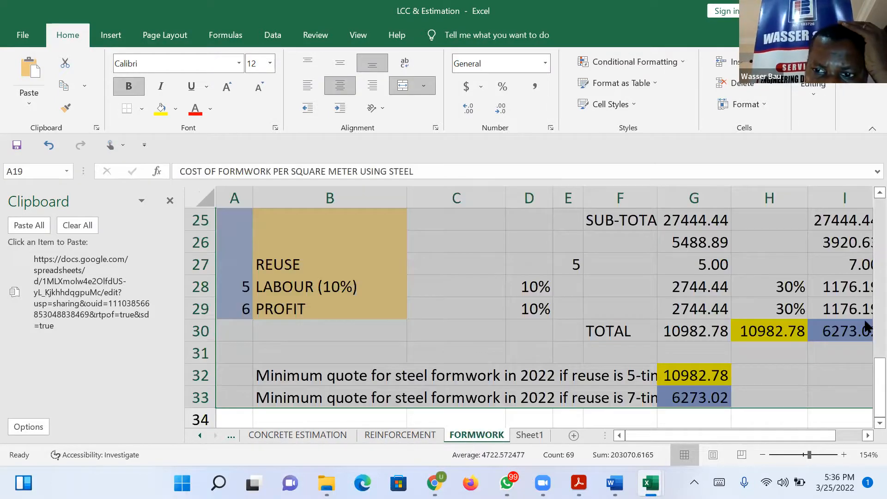
drag(880, 405, 865, 202)
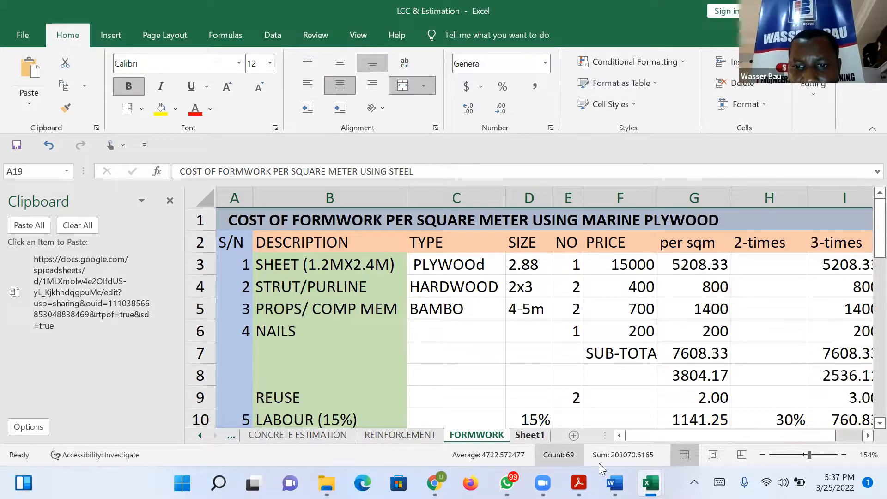
Switch to the COST TIME TABLE document in Word.
mouse_move(650, 482)
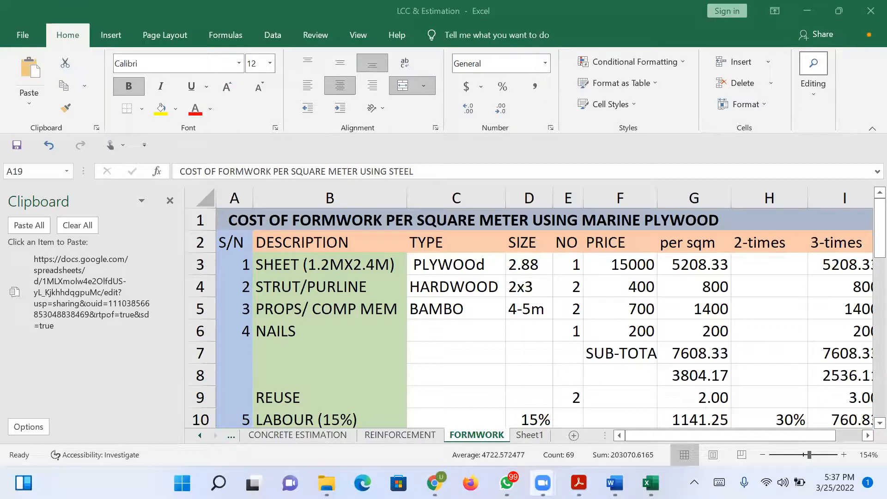
mouse_move(615, 483)
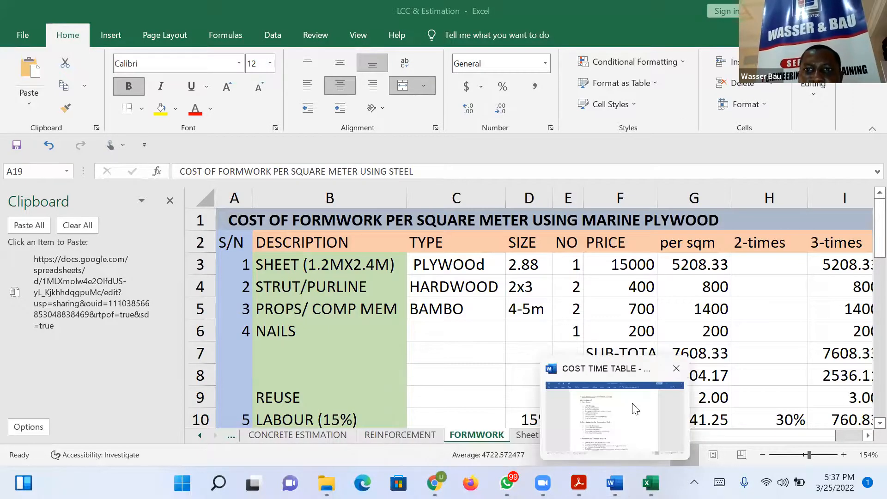
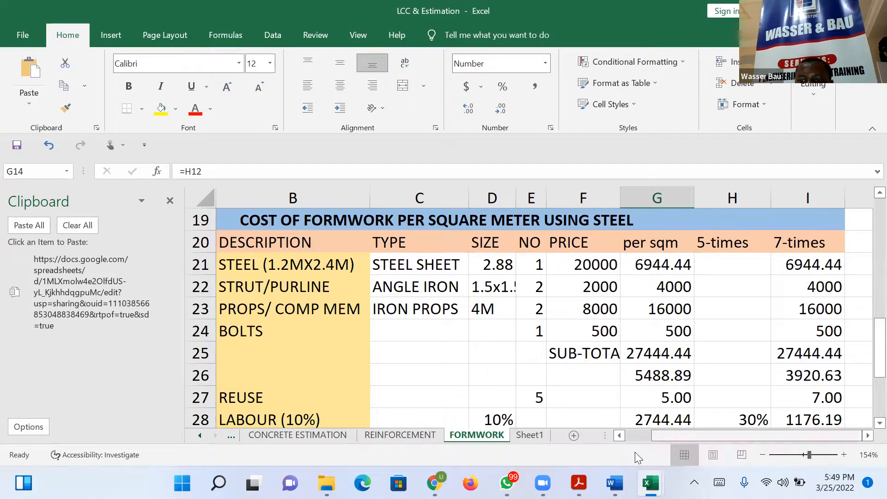
Examine the steel formwork table from the steel sheet price through the bolts cost and sub-total formulas down to the total.
click(618, 436)
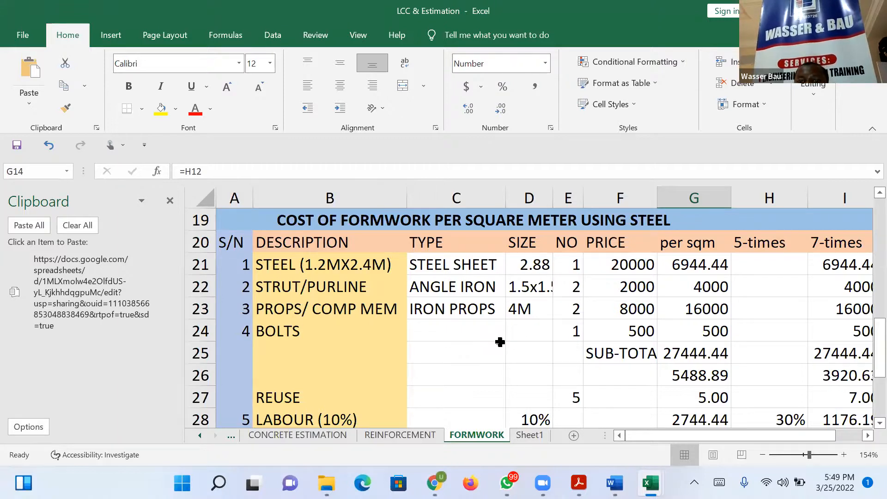
right_click(623, 271)
key(Escape)
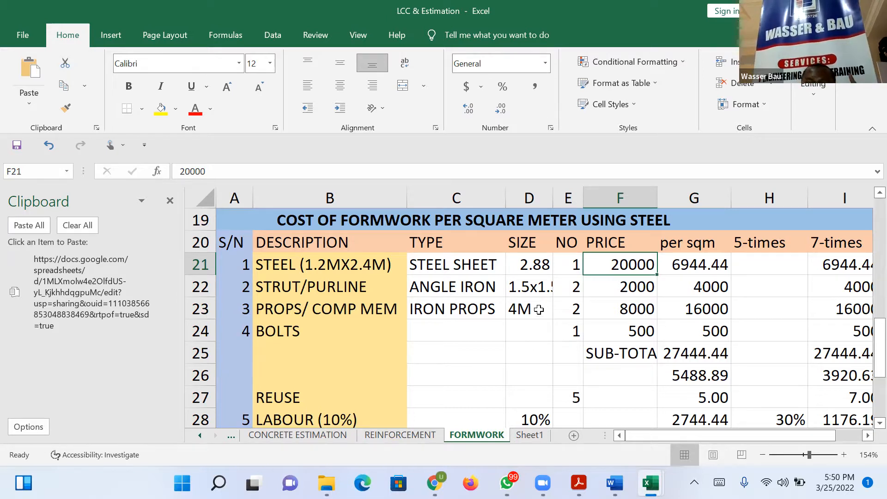
click(699, 328)
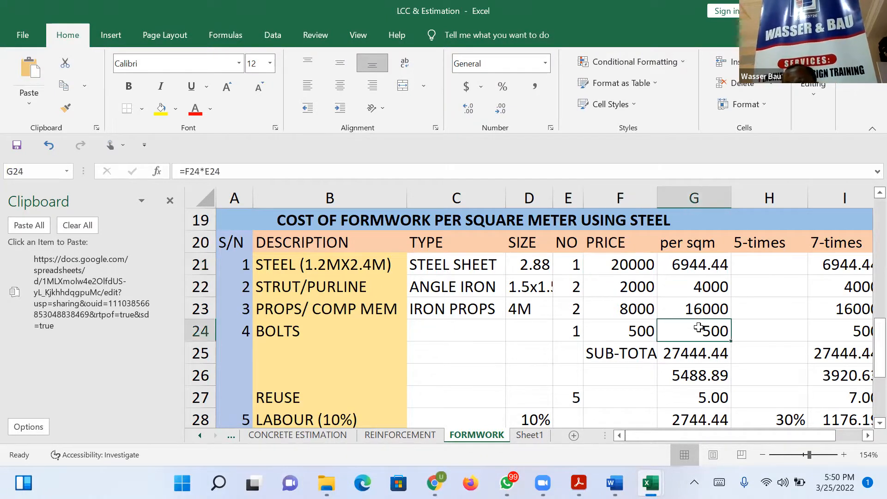
click(688, 352)
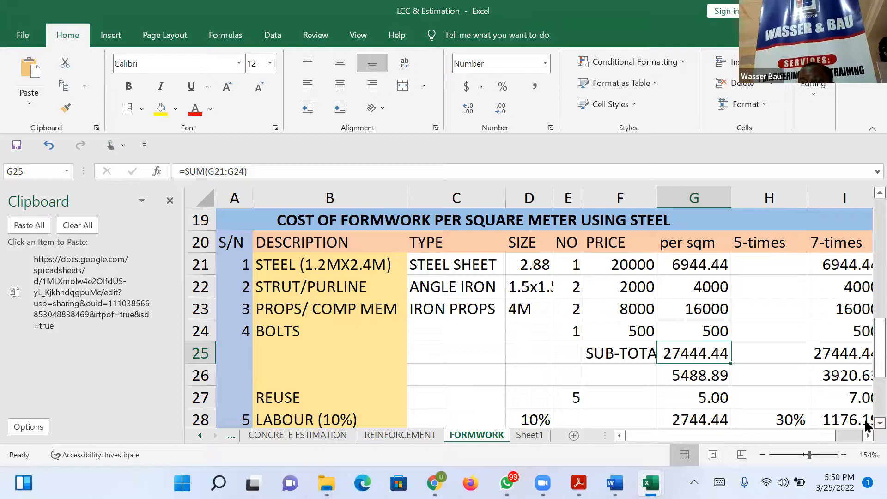
scroll(866, 425, down, 1)
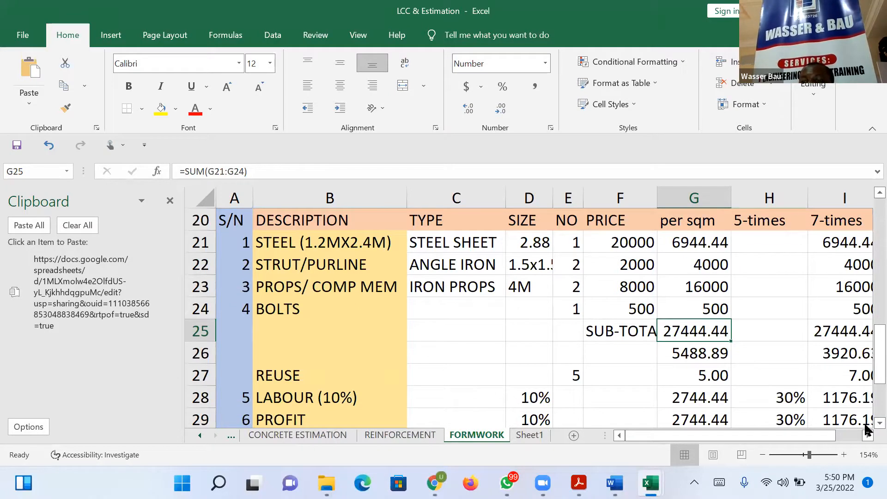
scroll(867, 428, down, 3)
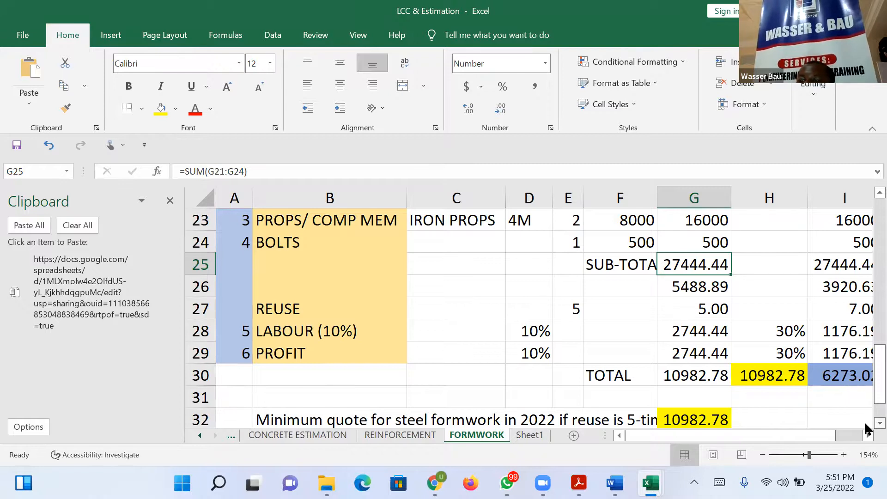
drag(879, 369, 865, 346)
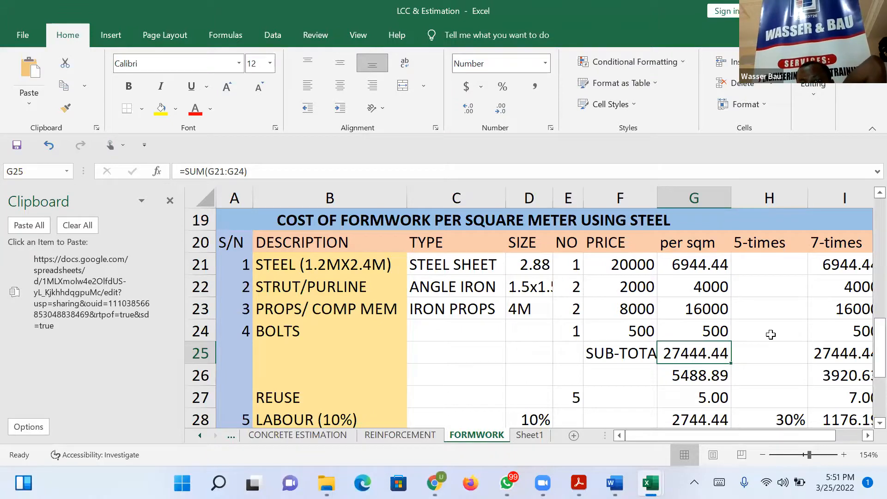
Set the plywood sheet's quantity to 2 in the marine plywood table and dismiss the compile error.
drag(865, 370, 865, 218)
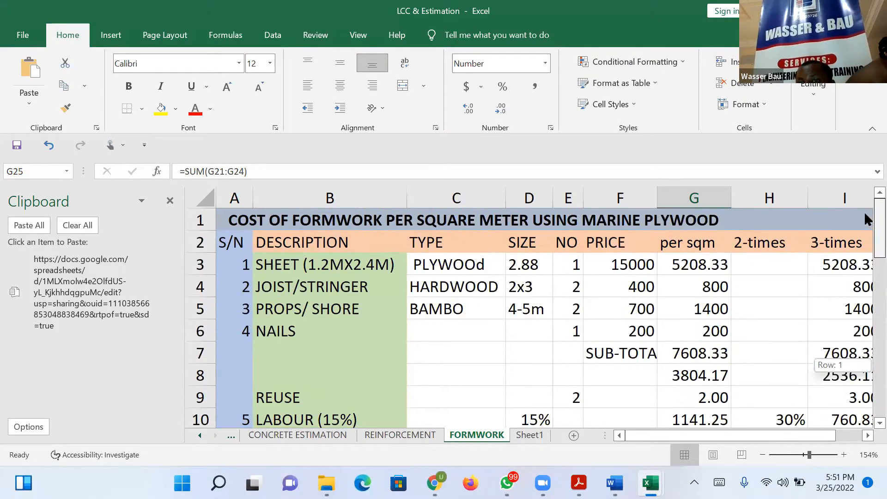
click(572, 262)
text(2)
key(Return)
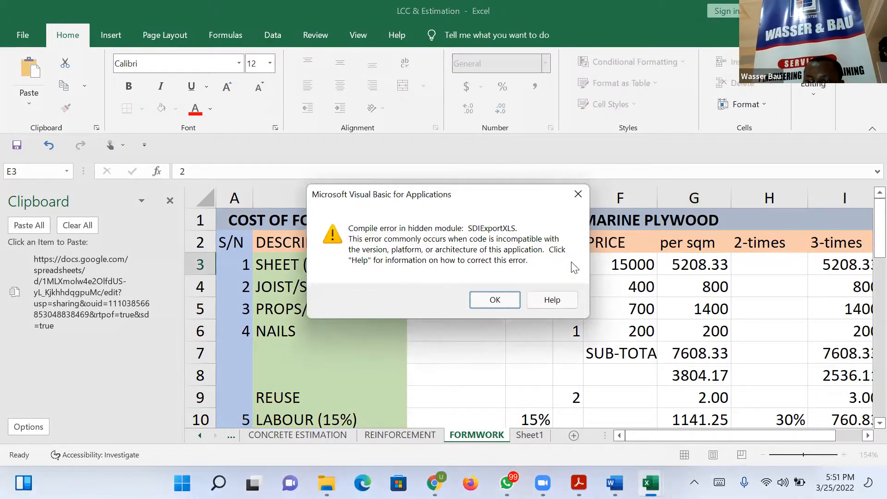
key(Return)
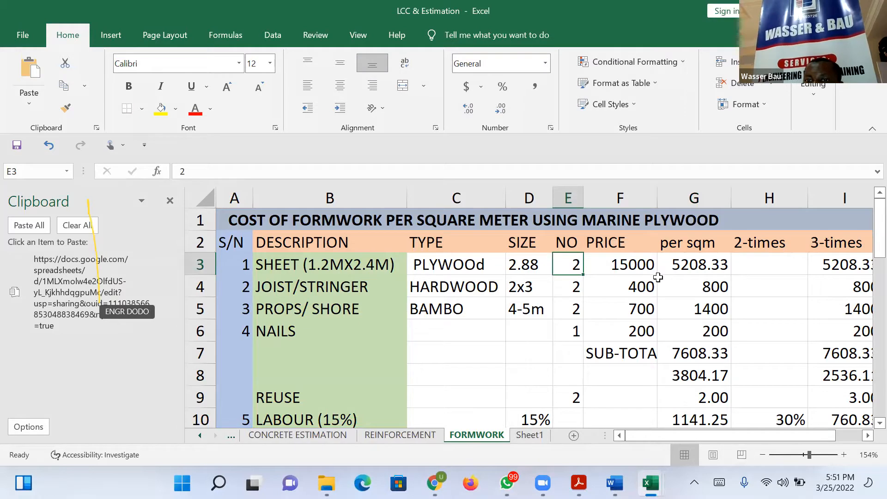
Check the plywood sheet's per-sqm formula and price, and set its quantity to 1.
click(680, 268)
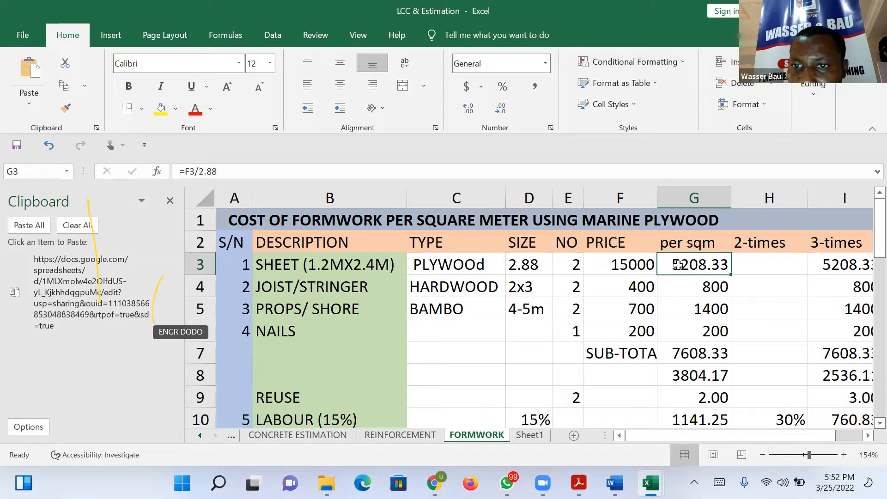
click(646, 265)
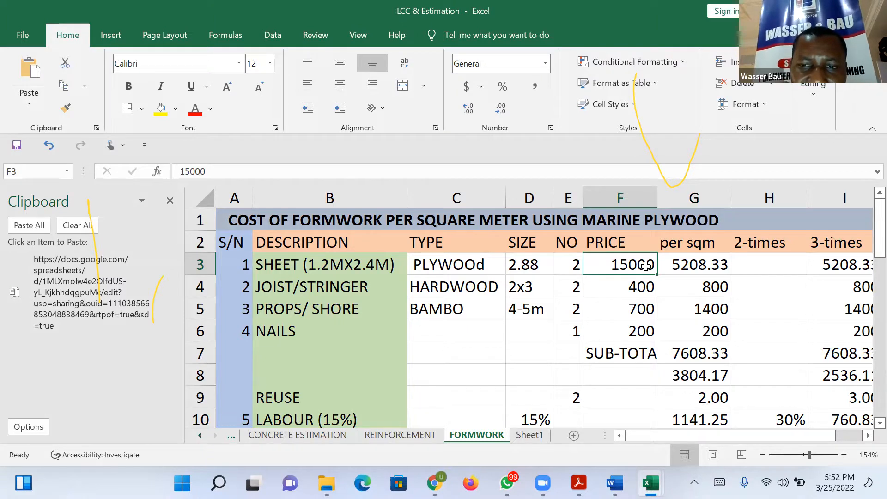
click(577, 264)
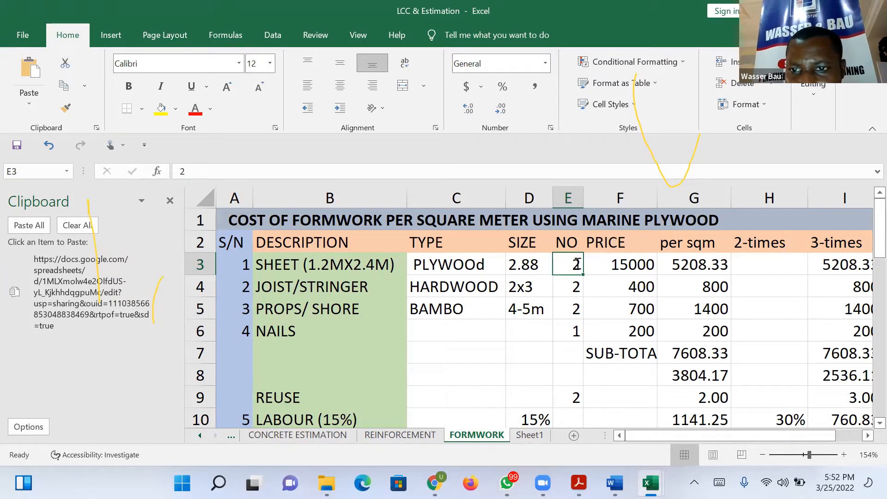
text(1)
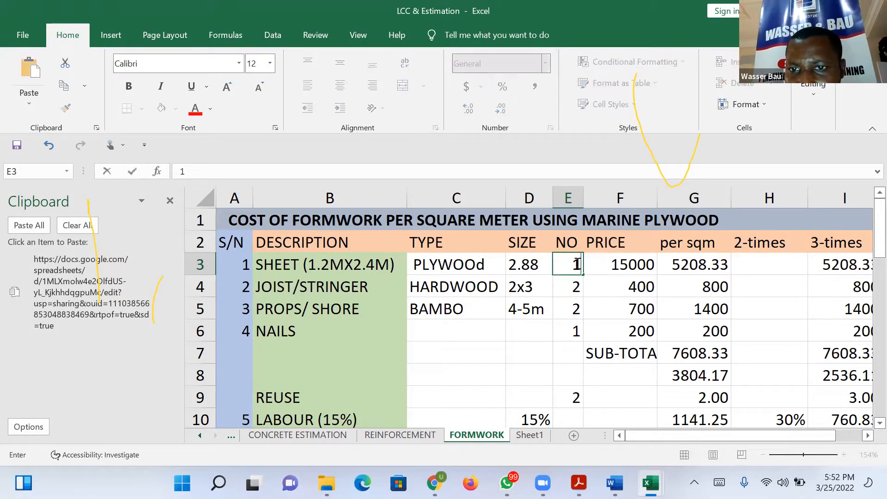
click(628, 269)
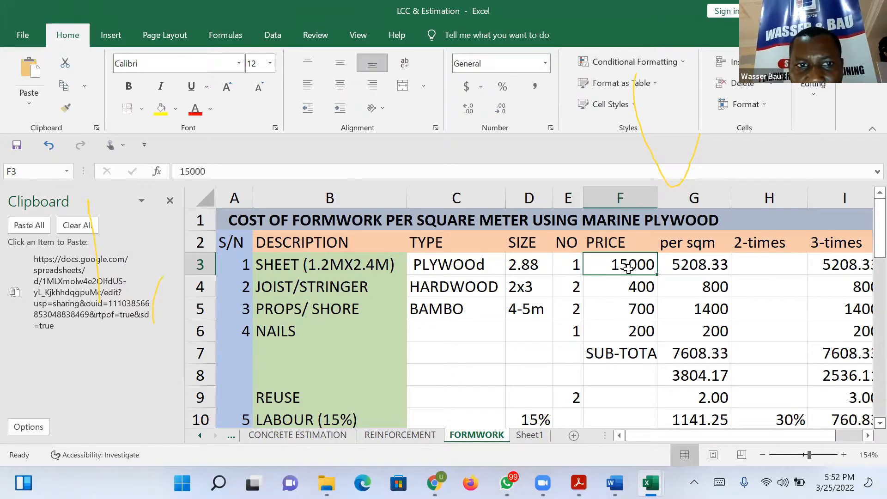
click(319, 172)
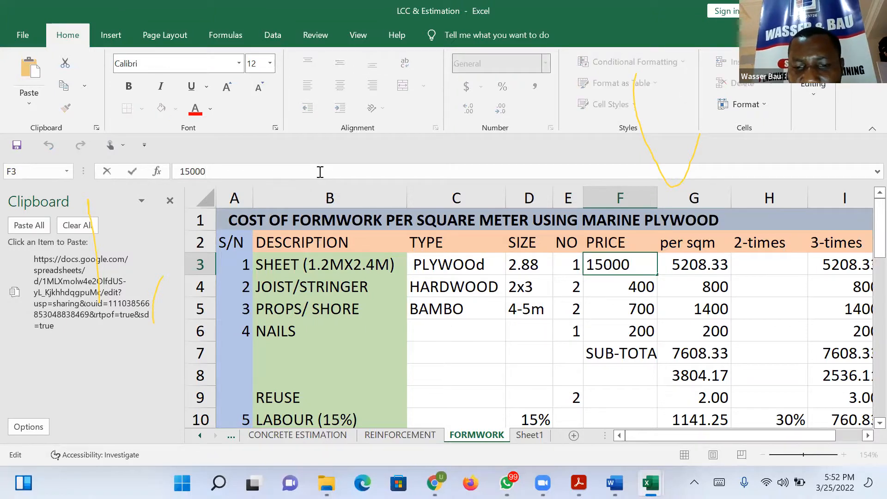
text(*)
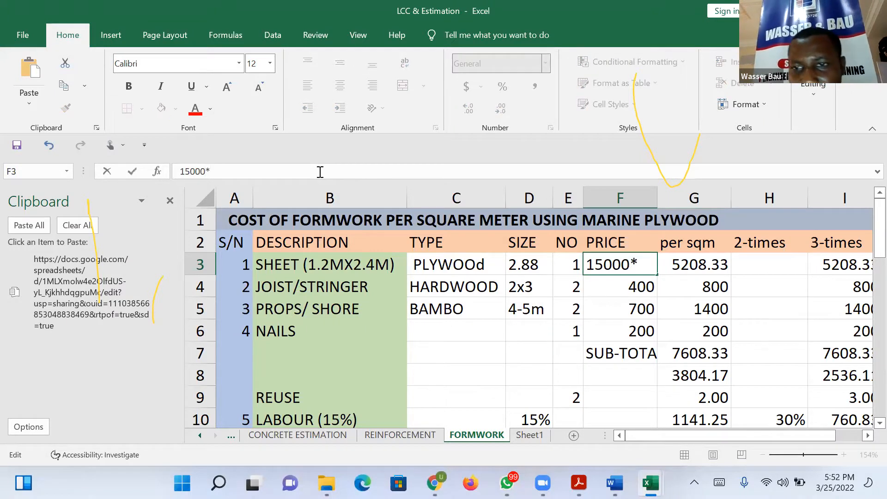
key(BackSpace)
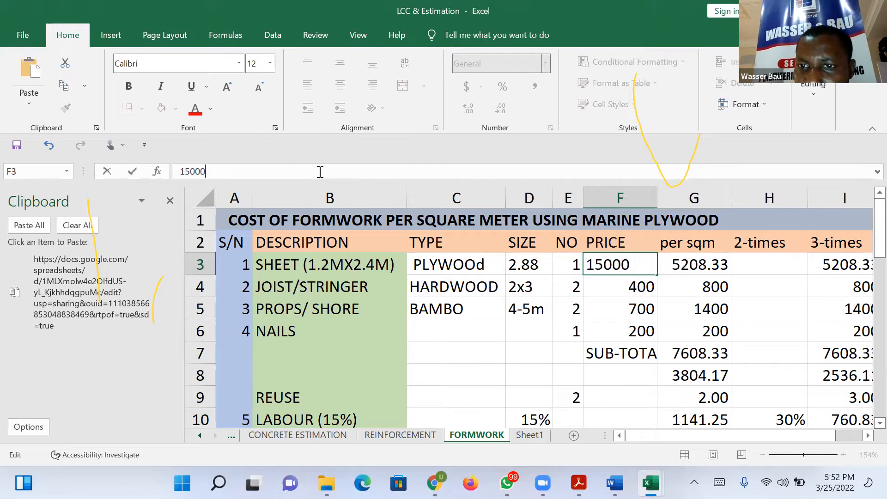
key(Escape)
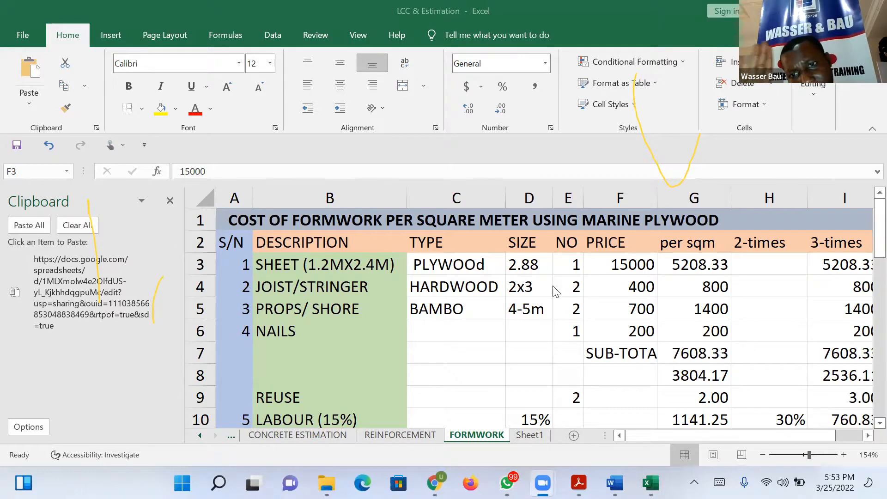
Set the STRUT/PURLINE price in the steel formwork table to 4000 and dismiss the compile error.
click(865, 242)
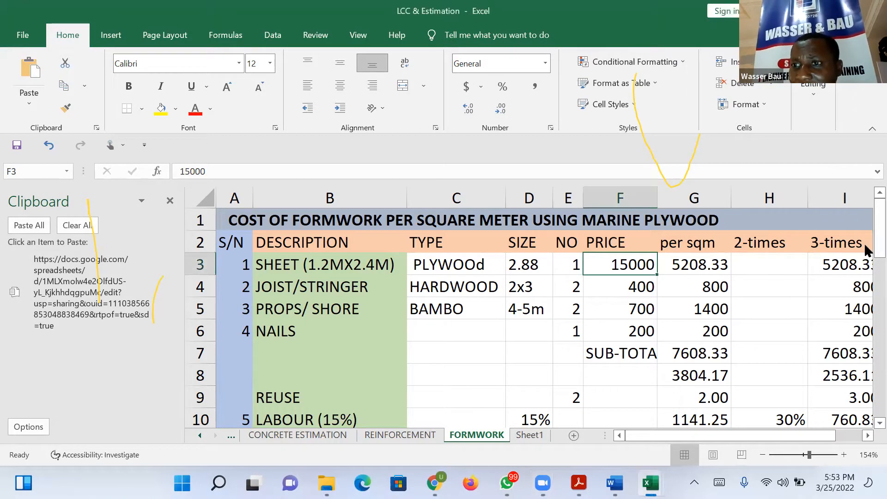
drag(865, 242, 865, 359)
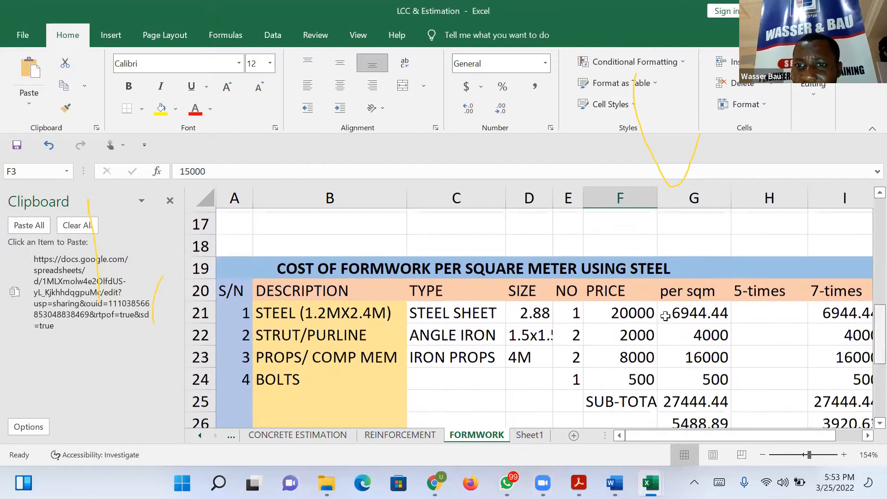
click(639, 329)
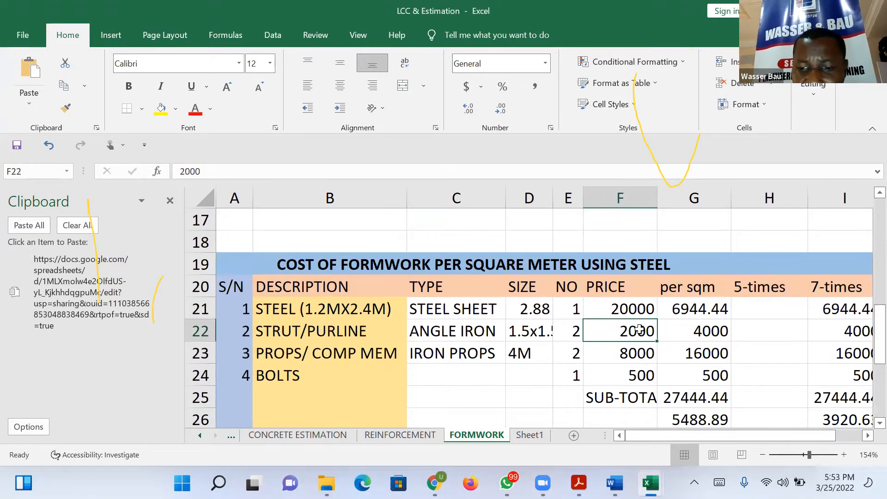
text(4000)
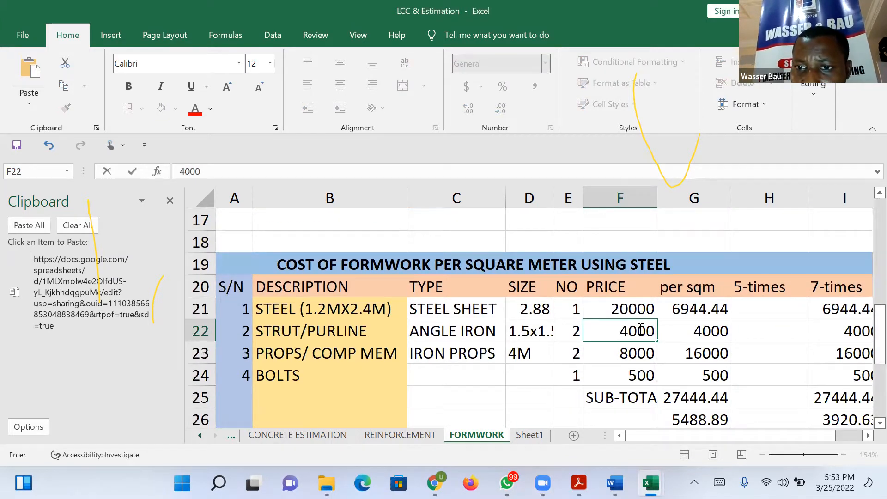
key(ctrl+Return)
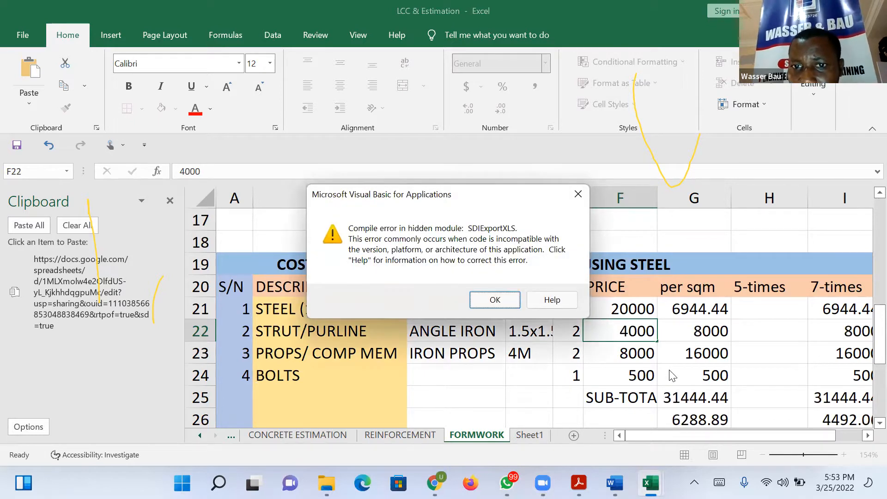
click(514, 299)
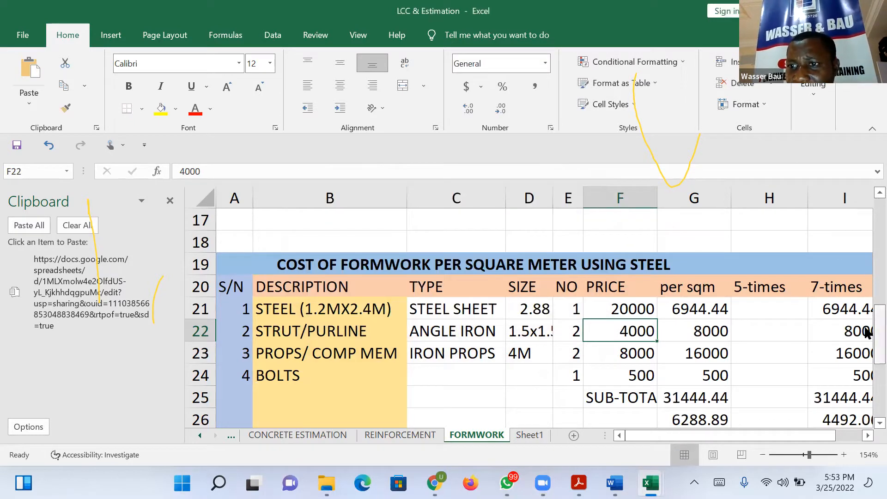
Examine the steel formwork sub-total, labour, profit and total rows, and review the marine plywood table.
drag(867, 333, 865, 367)
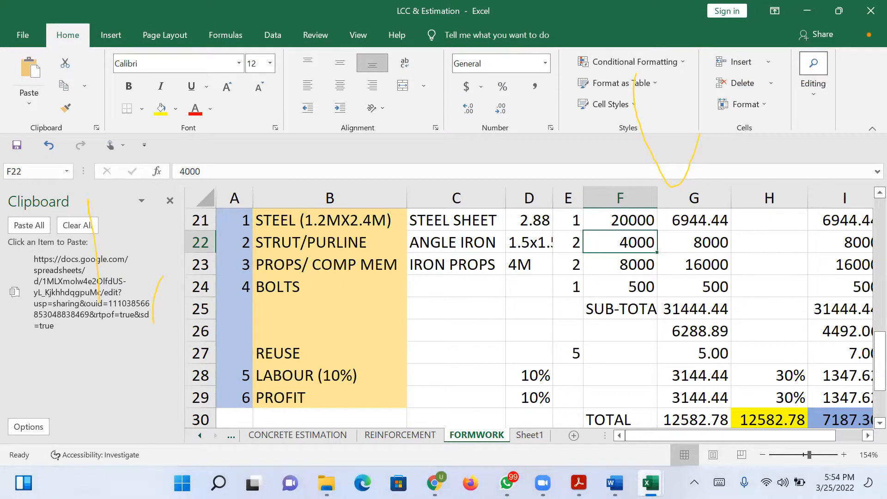
click(600, 325)
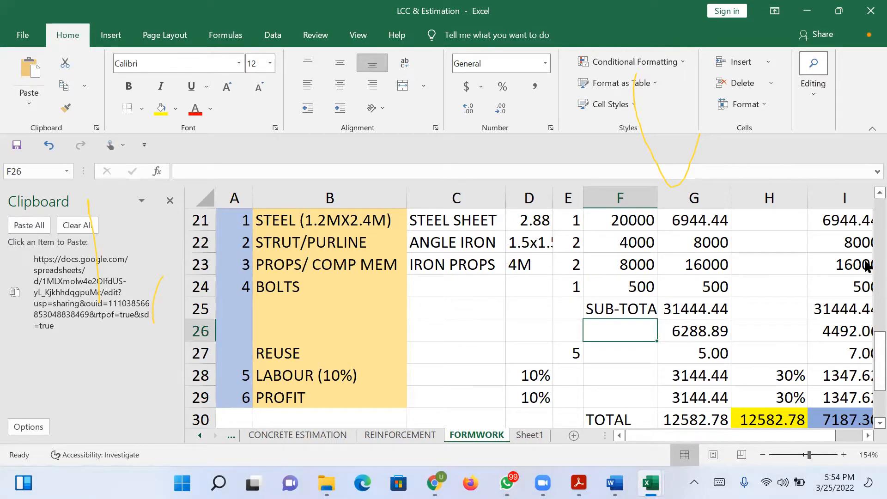
scroll(867, 268, up, 2)
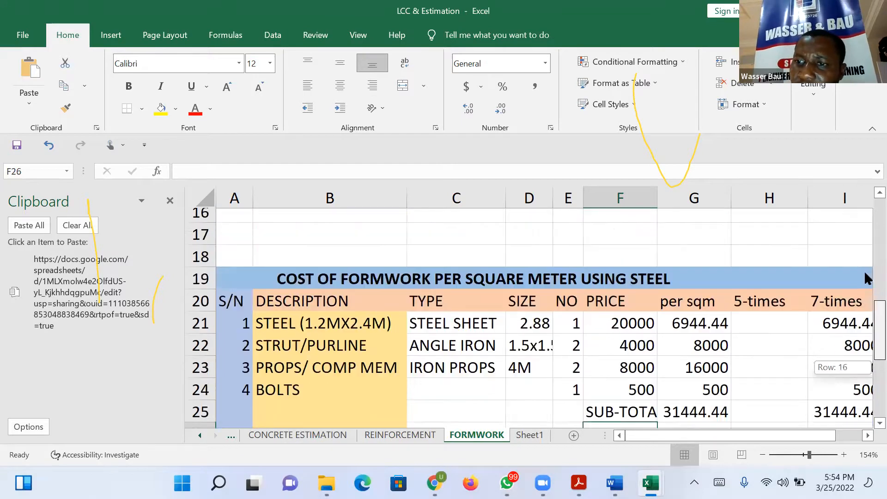
scroll(867, 278, up, 4)
scroll(867, 294, down, 2)
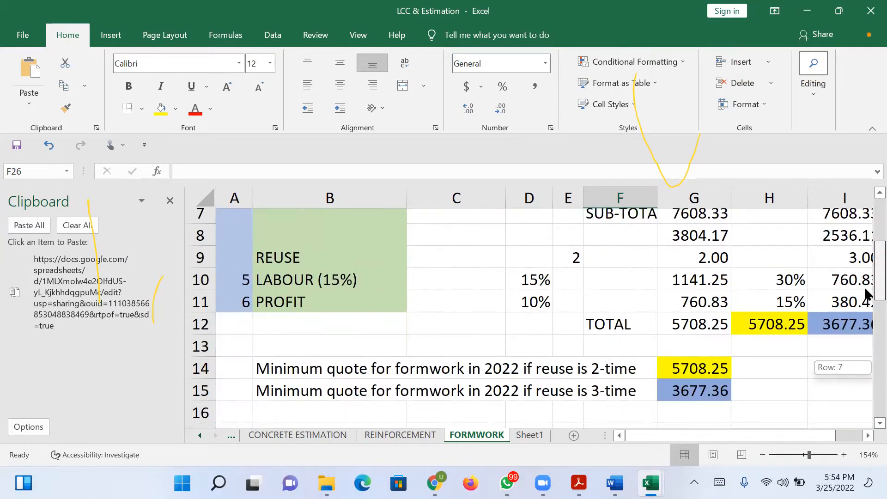
scroll(866, 312, down, 2)
scroll(865, 205, up, 4)
drag(864, 204, 864, 203)
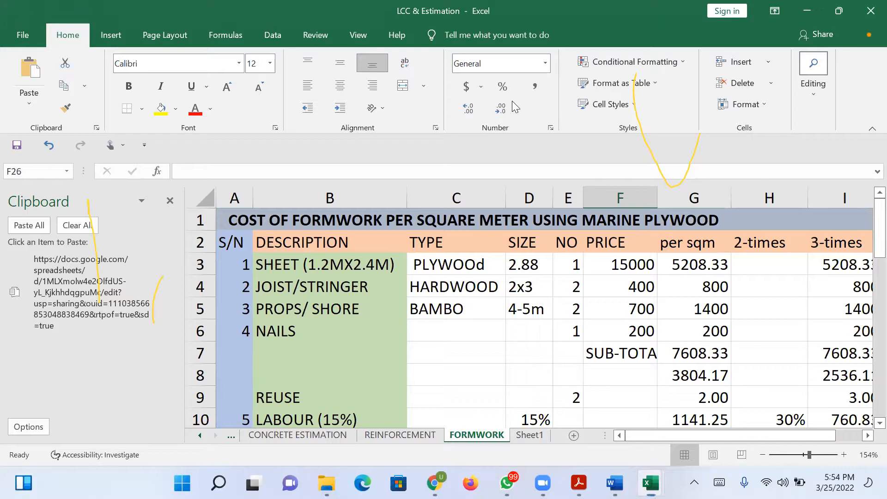
Examine the plywood sheet's per-sqm formula in the marine plywood table.
click(699, 263)
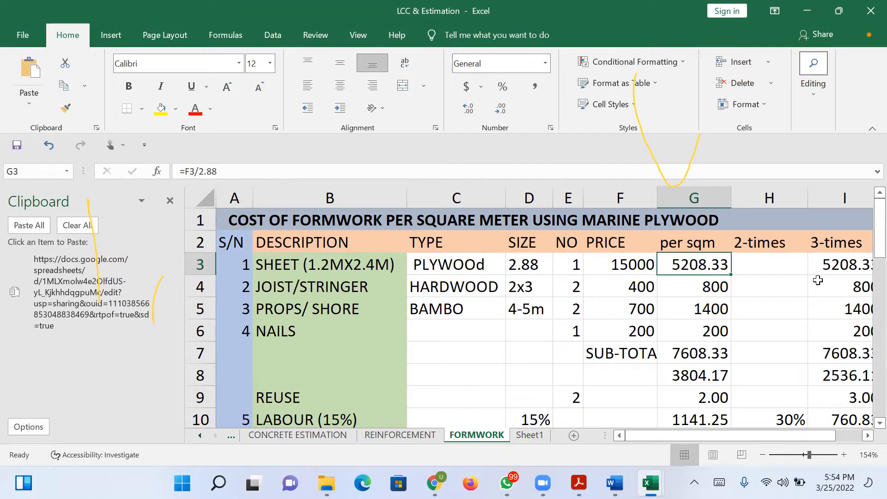
double_click(710, 264)
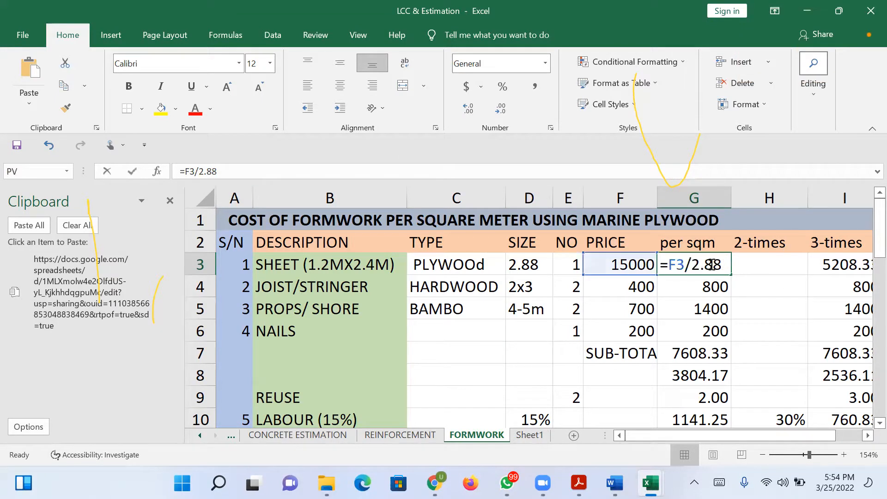
key(Escape)
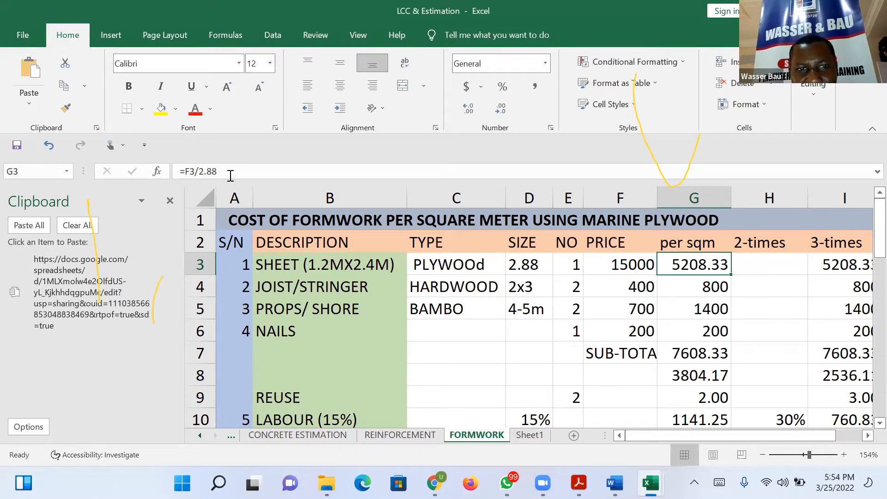
click(604, 455)
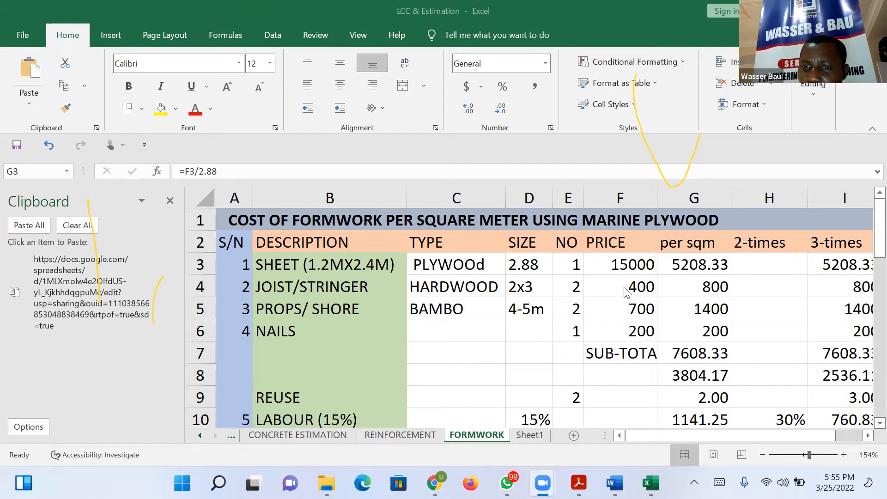
key(F2)
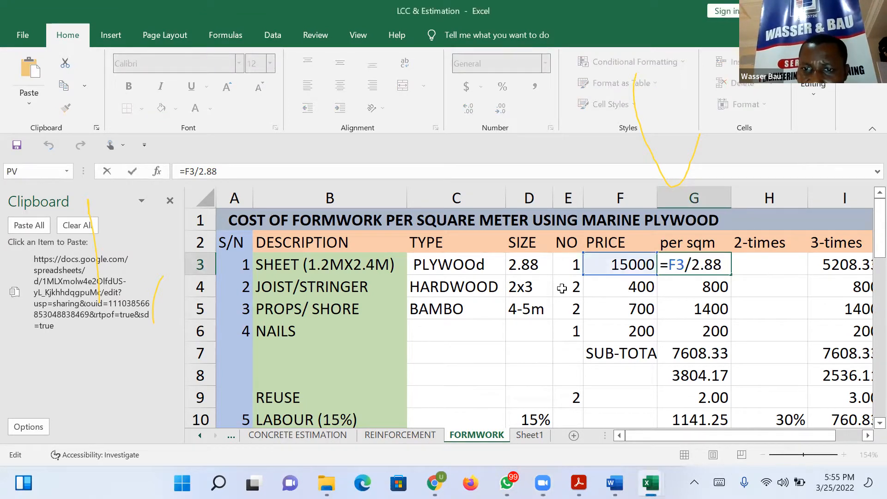
Set the JOIST/STRINGER size to 2x4 and its price to 500 in the marine plywood table, and dismiss the compile error.
click(508, 292)
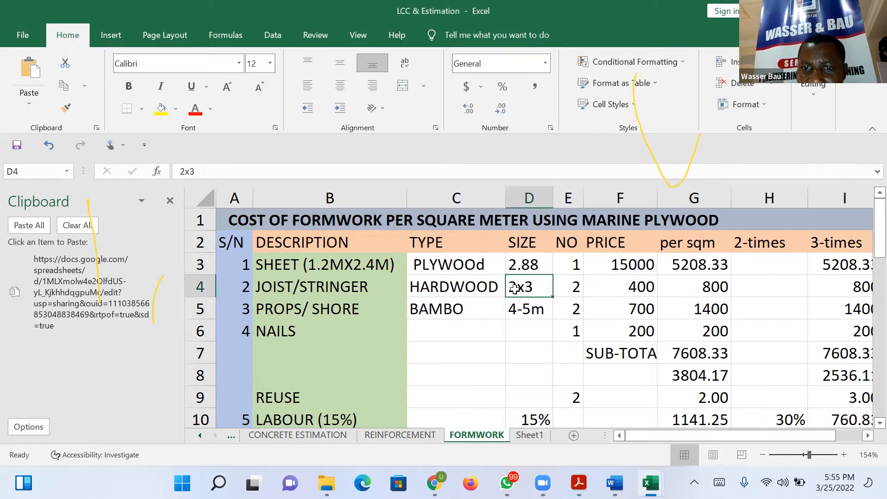
click(201, 170)
key(BackSpace)
text(4)
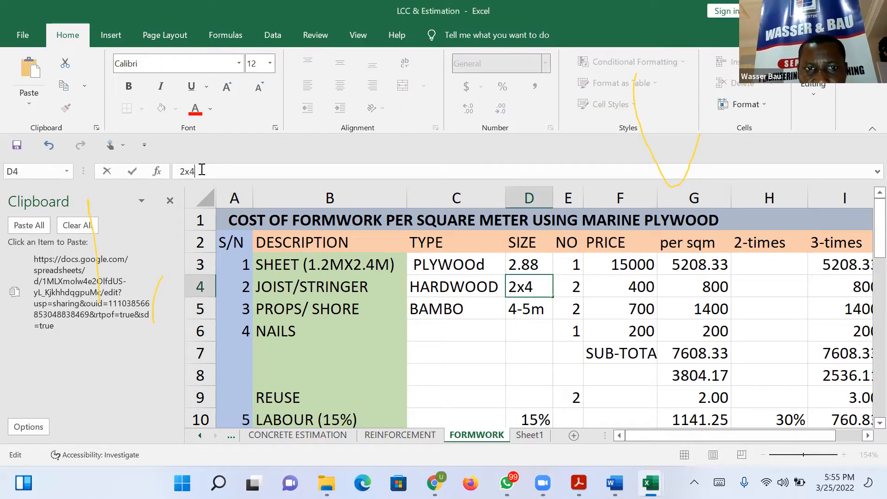
click(642, 280)
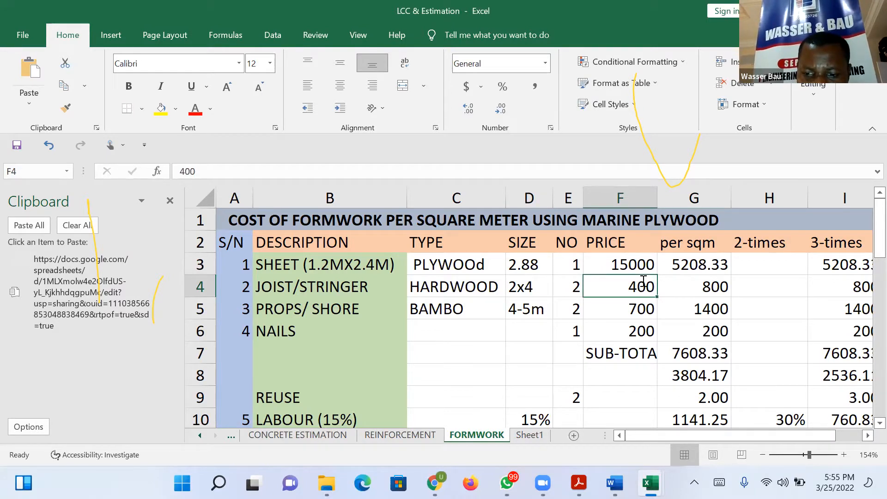
text(500)
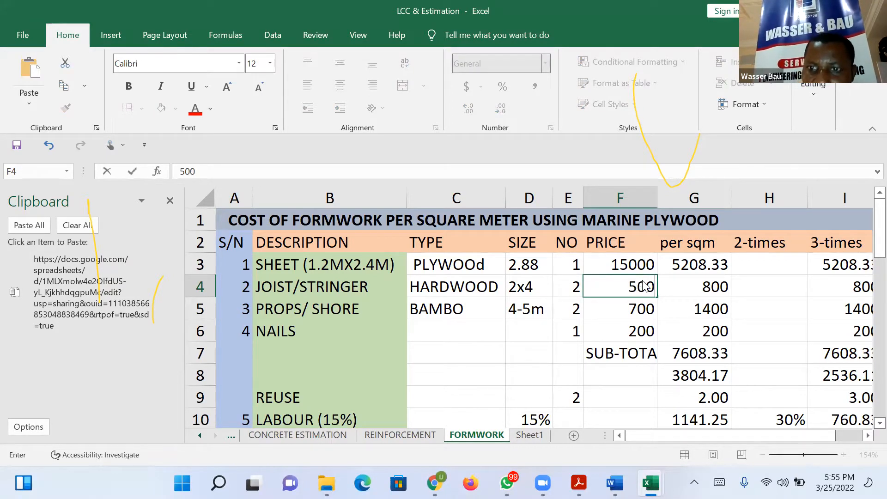
key(Return)
click(495, 299)
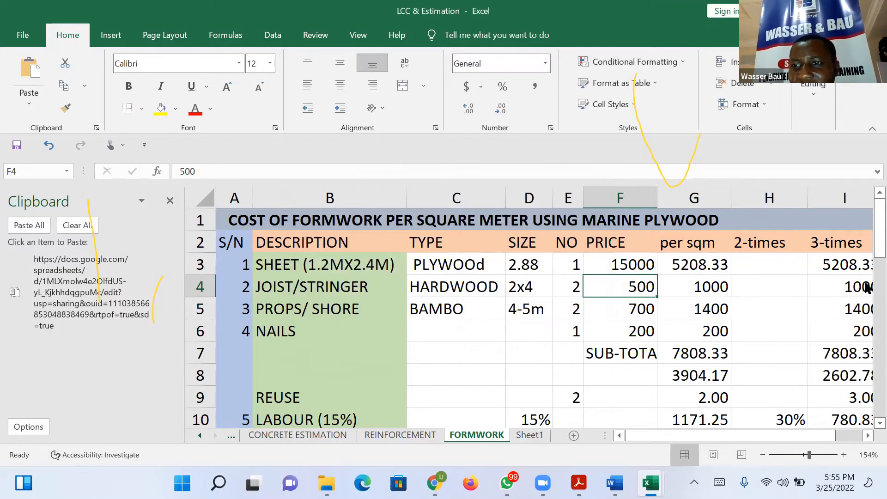
Review the marine plywood totals, save and close the LCC & Estimation workbook, and dismiss the compile error.
drag(864, 216, 867, 264)
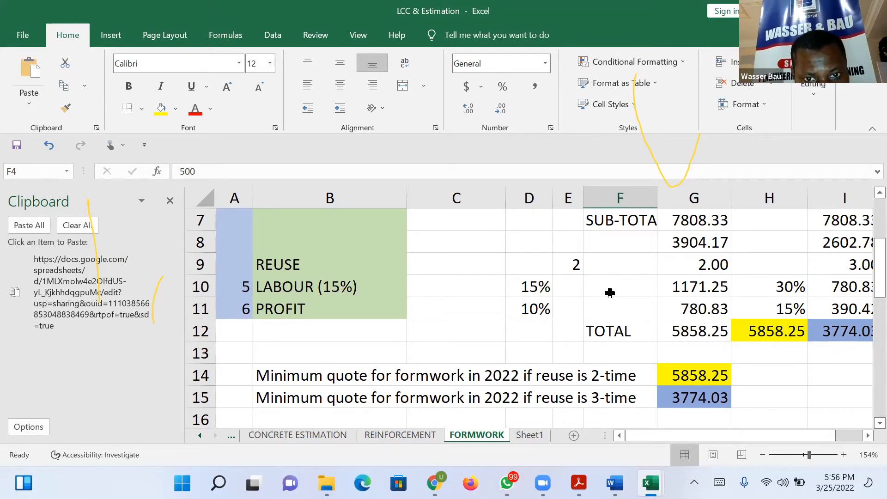
key(ctrl+s)
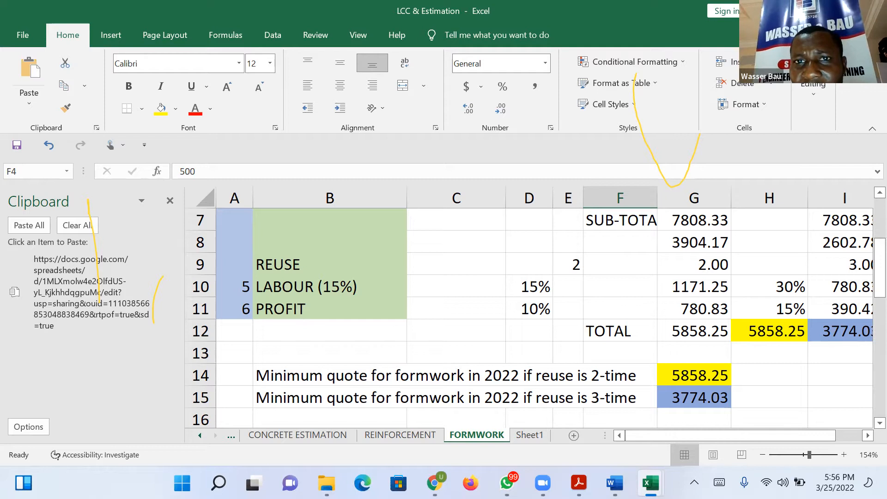
key(alt+F4)
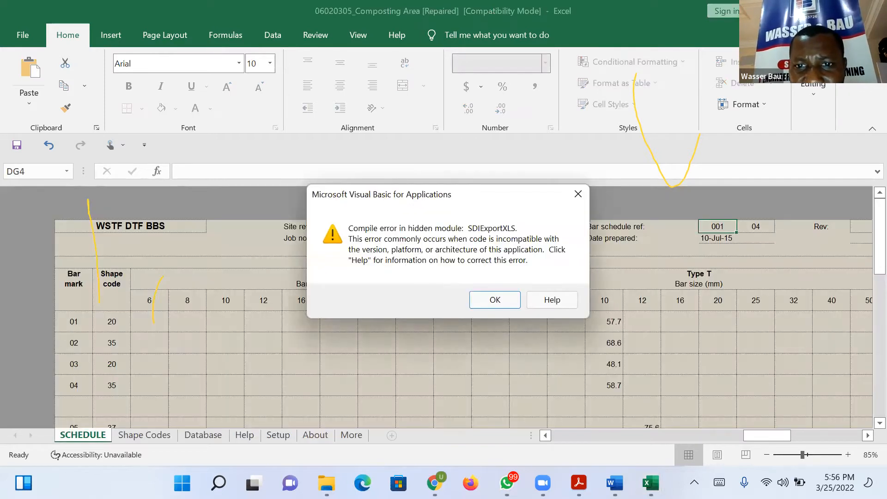
key(Return)
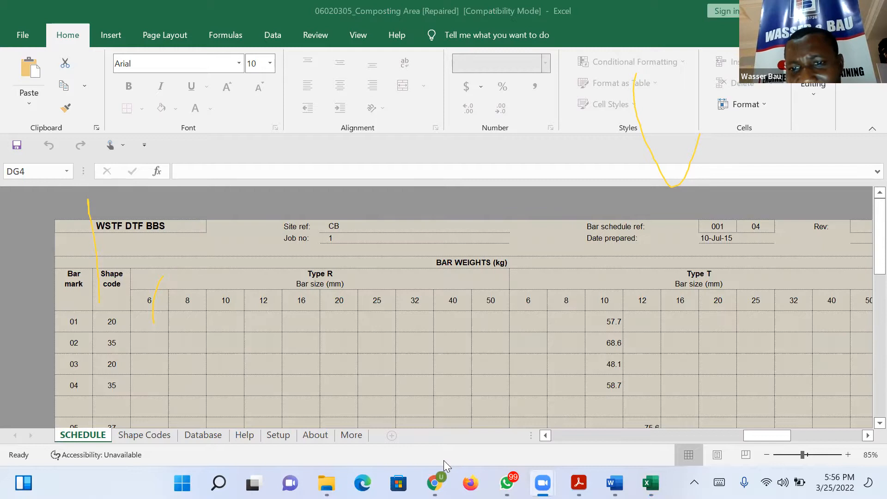
Choose the LCC & Estimation file from the Cost Engineering modules folder to send through Zoom.
click(444, 461)
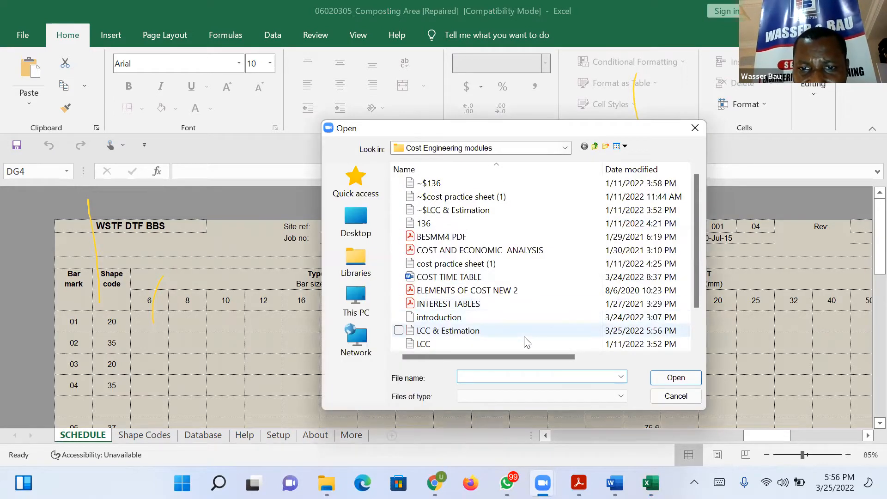
click(561, 331)
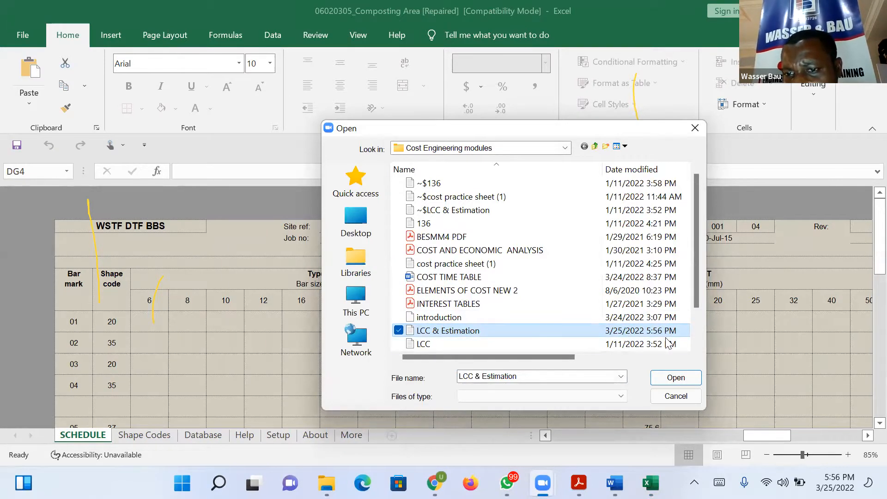
click(666, 383)
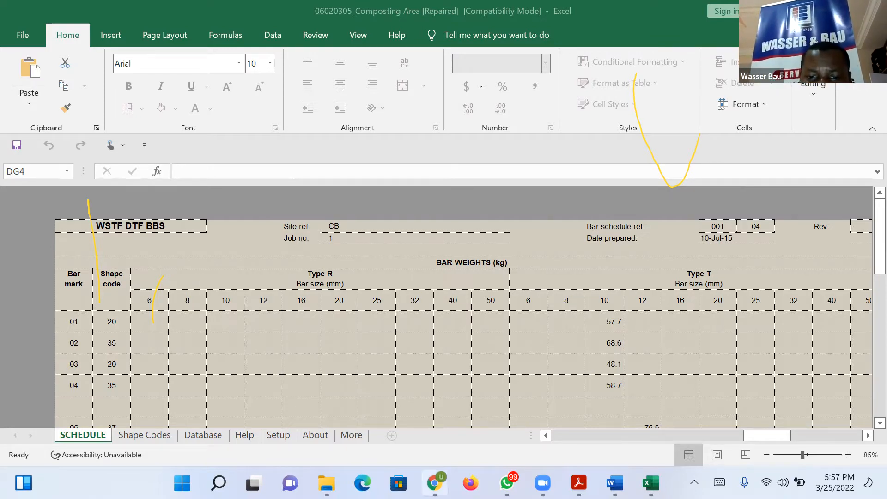
Switch to Chrome and copy the link of the "cost estimation and financial analysis march 2022 day 1" video from YouTube Studio.
click(435, 482)
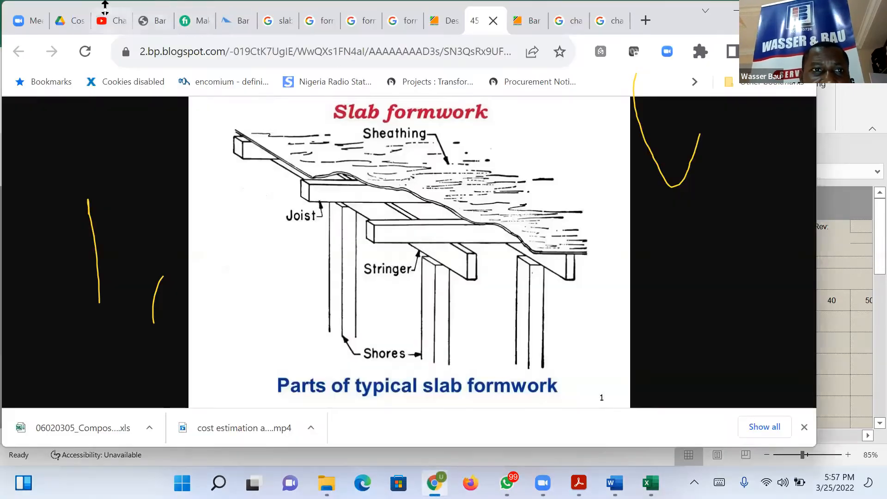
click(114, 19)
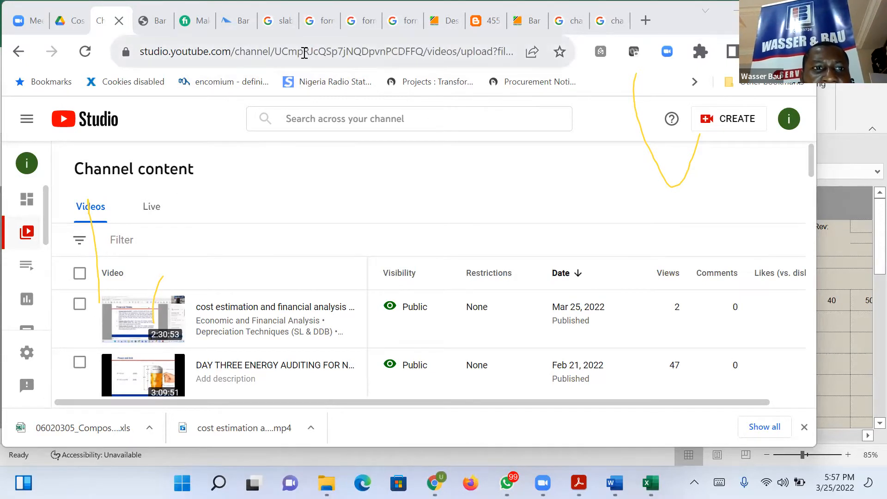
mouse_move(232, 329)
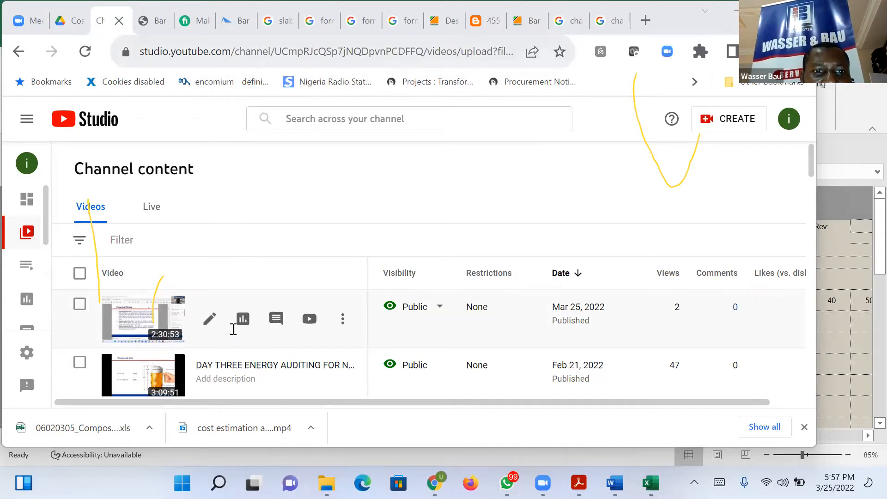
click(133, 316)
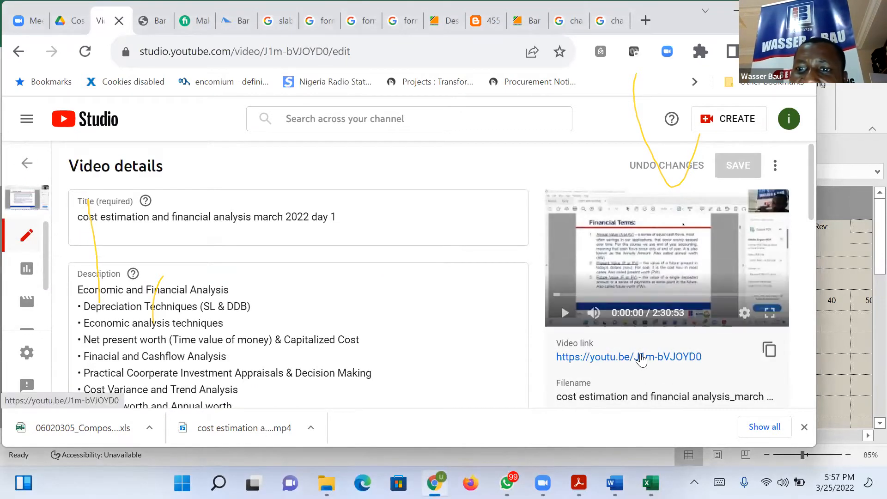
click(769, 350)
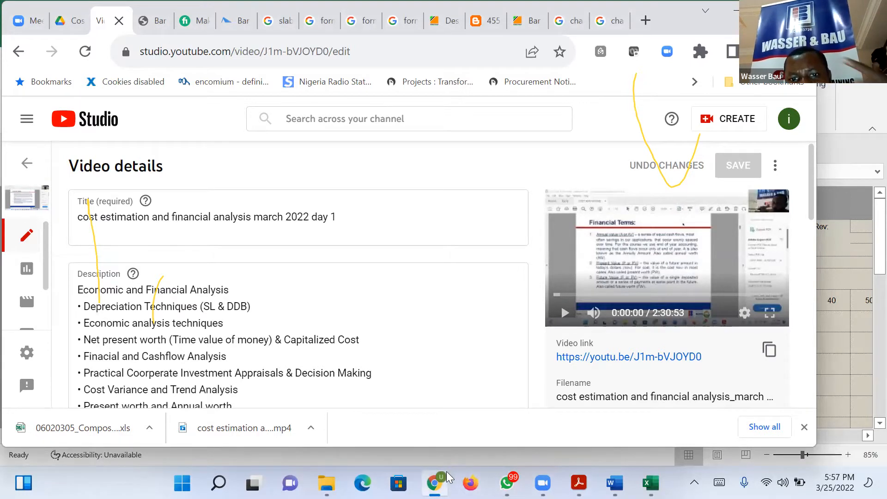
Bring up the estimation spreadsheet's sharing settings on the open Google Drive page.
mouse_move(439, 479)
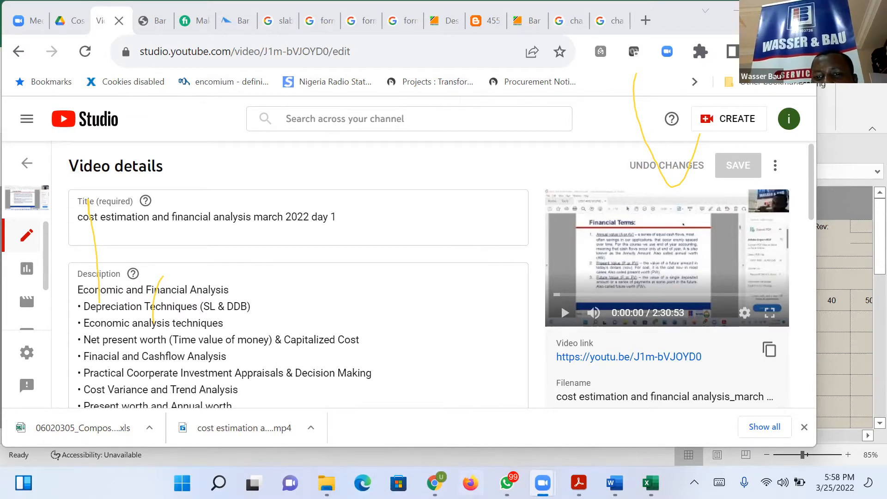
mouse_move(507, 483)
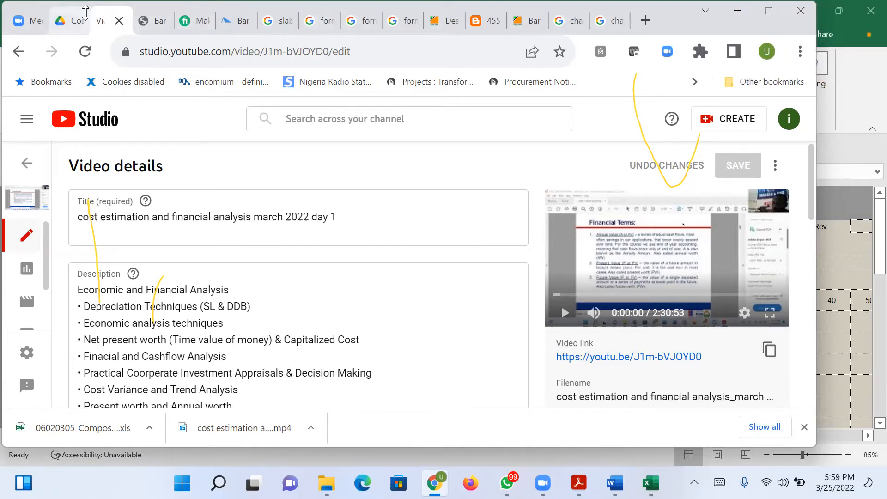
click(73, 20)
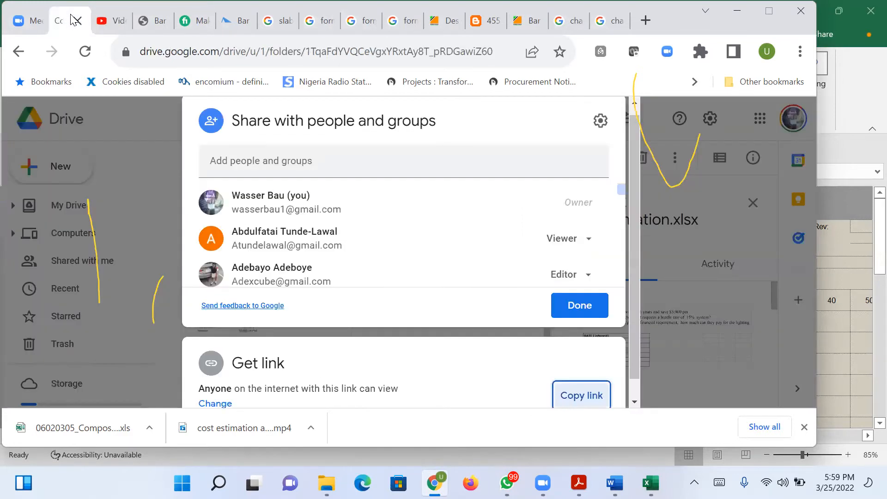